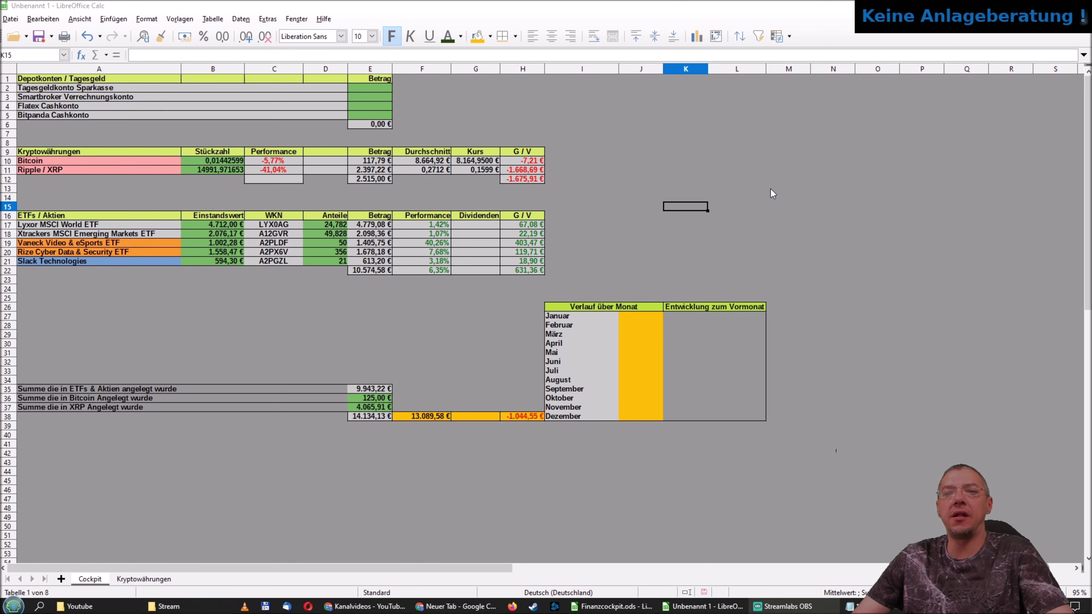
# Enter the heading '01.01 bis 31.12' in M26 and widen column M to fit it.
pyautogui.click(787, 309)
pyautogui.write('0')
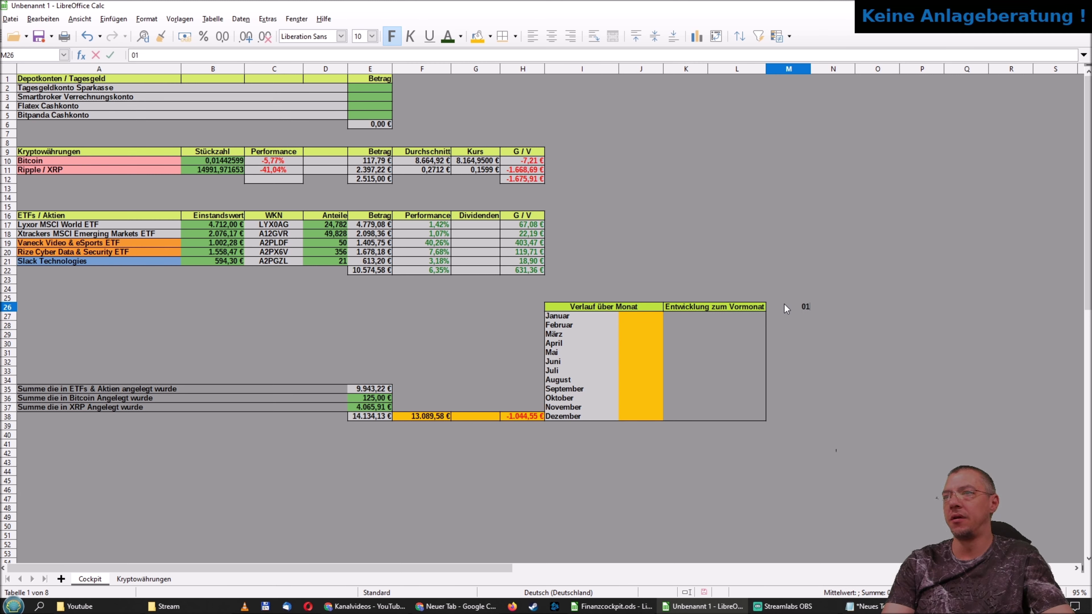
pyautogui.write('1.01')
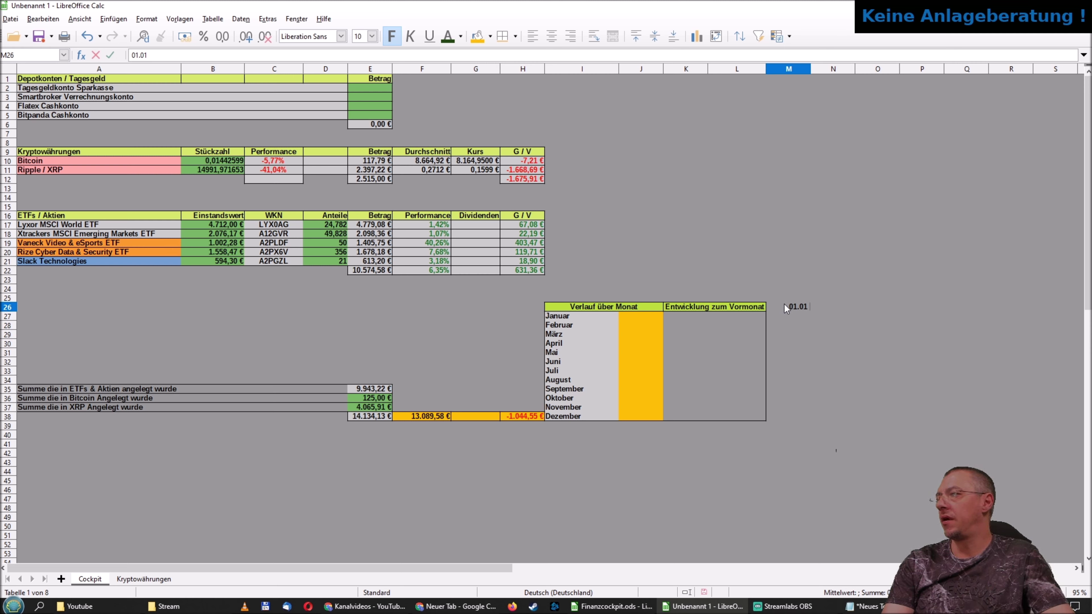
pyautogui.write(' bis 31.12')
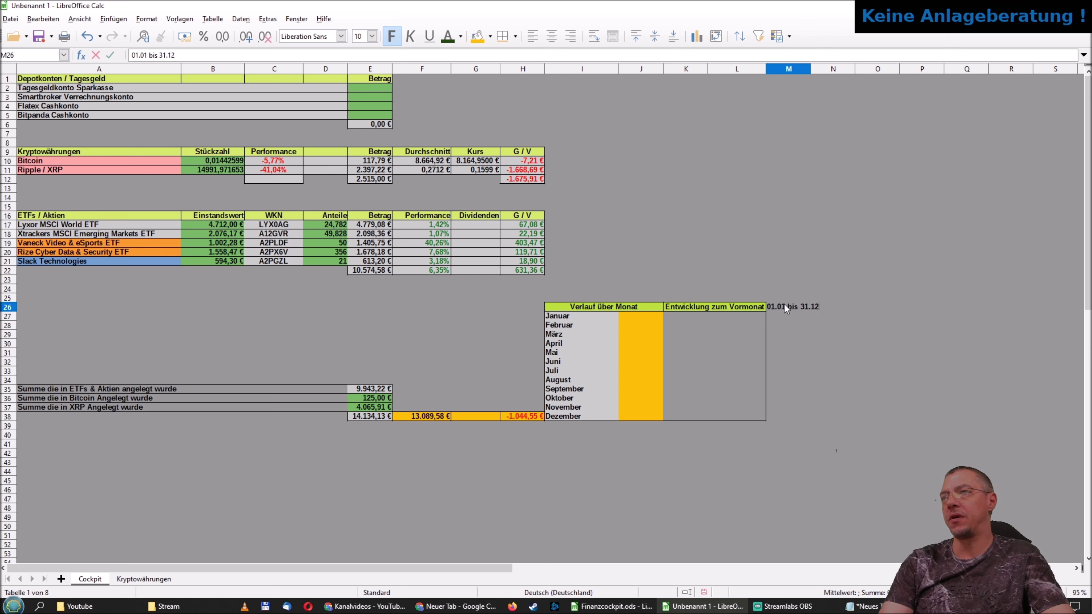
pyautogui.press('Tab')
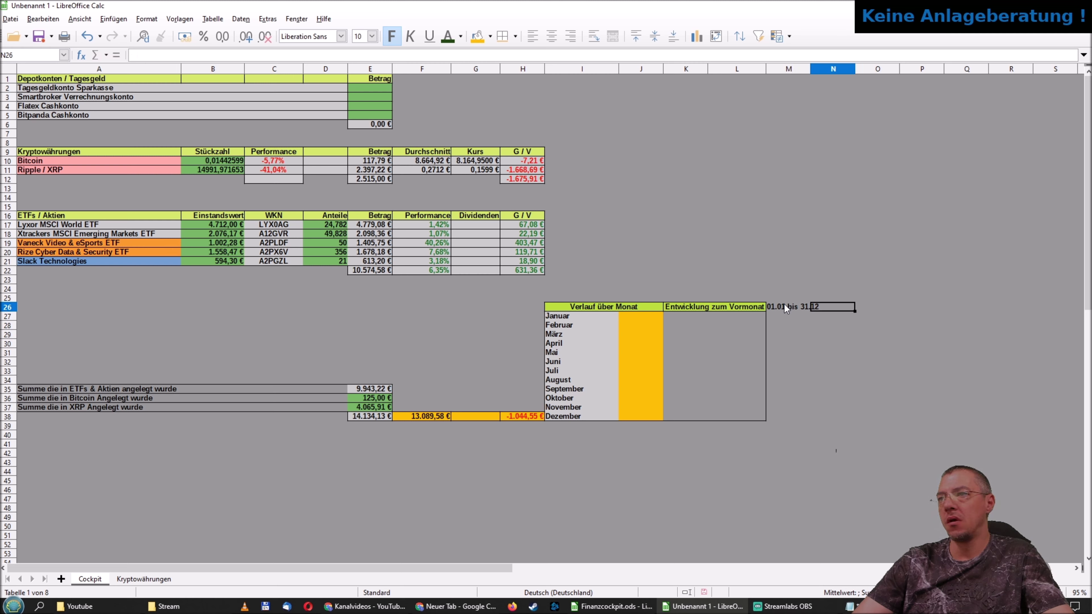
pyautogui.press('Tab')
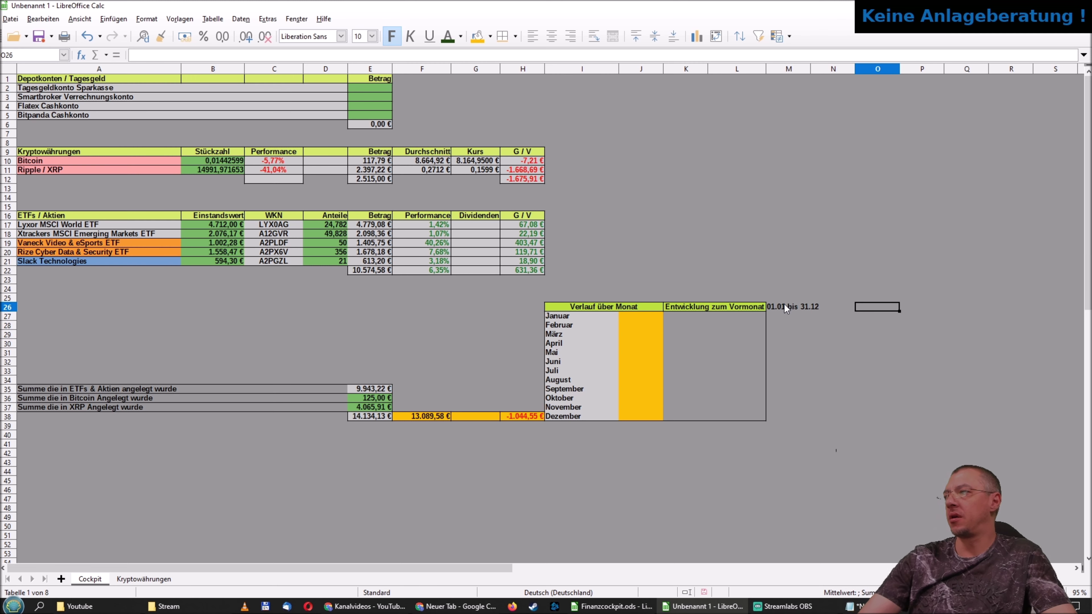
pyautogui.write('In')
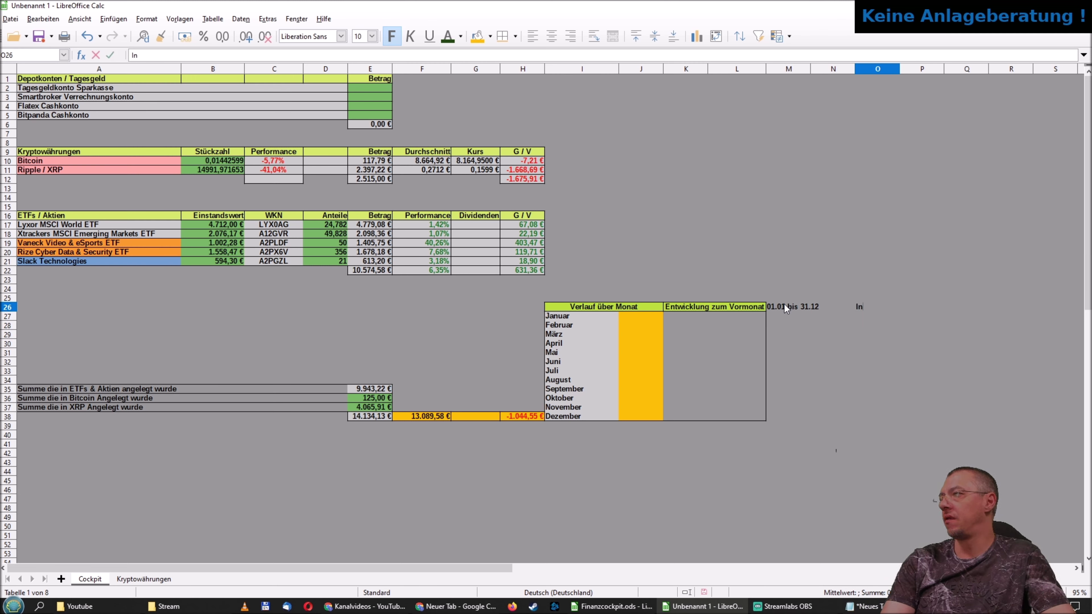
pyautogui.press('Escape')
pyautogui.press('Left')
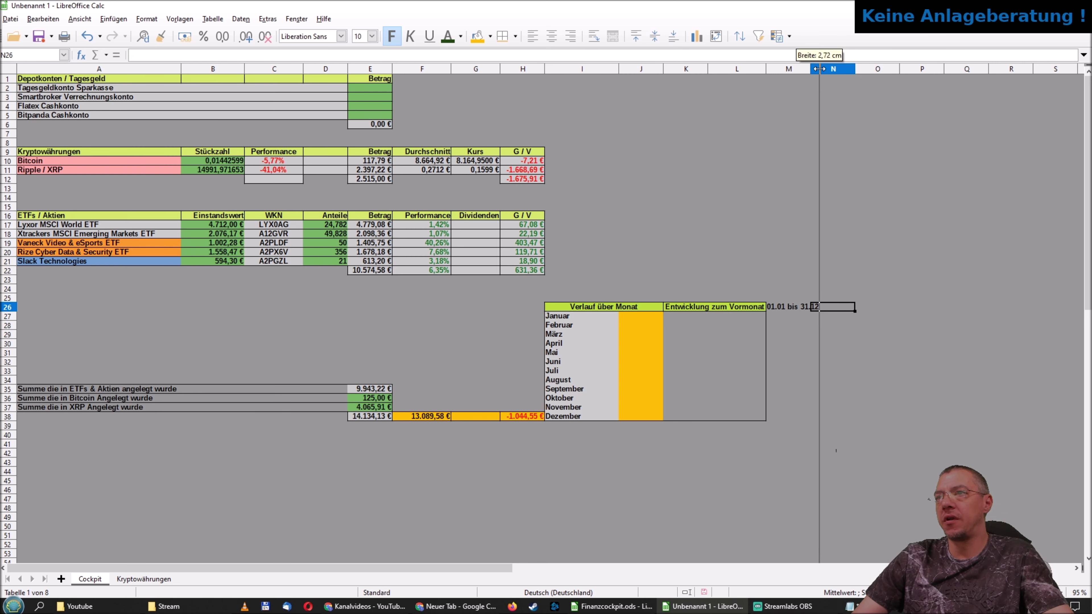
pyautogui.moveTo(812, 69); pyautogui.dragTo(826, 69)
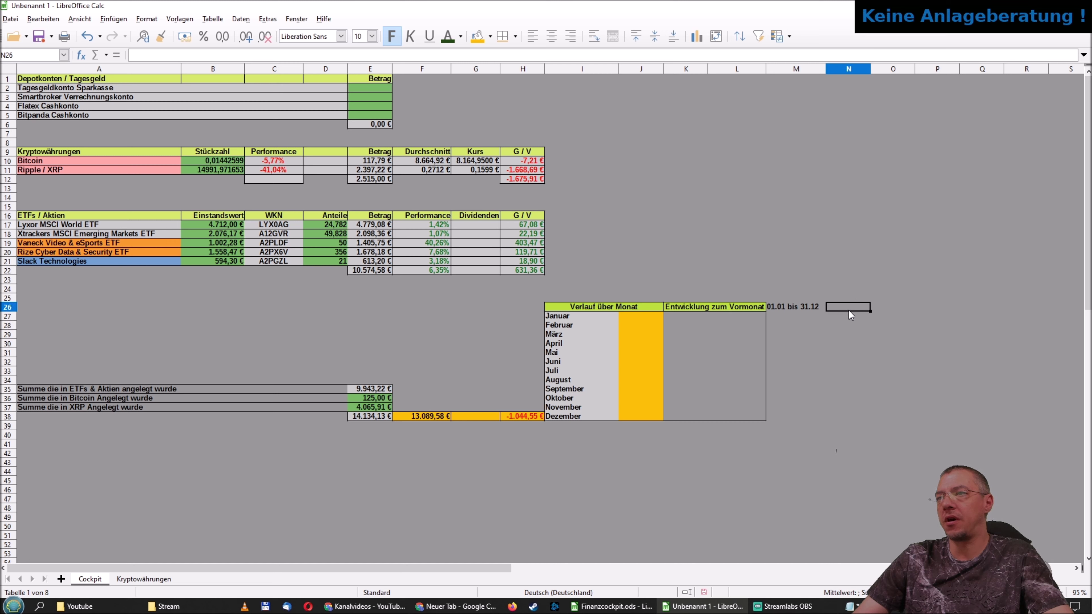
# Add headings 'Invest Wert', 'Stand G / V' and 'Vorjahr' in N26:P26, widening column N.
pyautogui.write('Invest Wert')
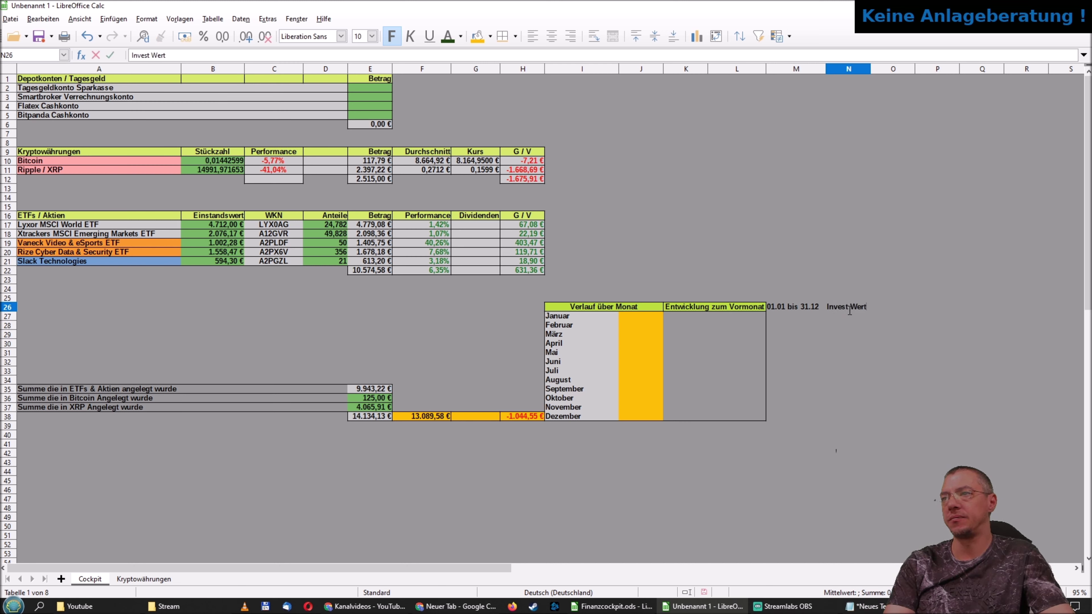
pyautogui.press('Return')
pyautogui.moveTo(871, 69); pyautogui.dragTo(876, 69)
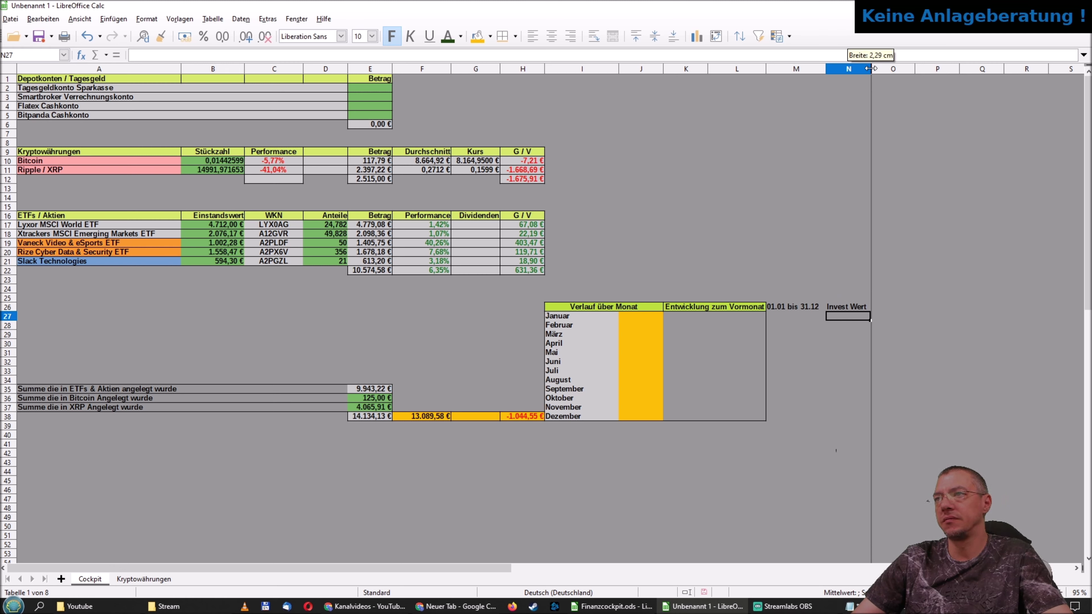
pyautogui.click(889, 308)
pyautogui.write('S')
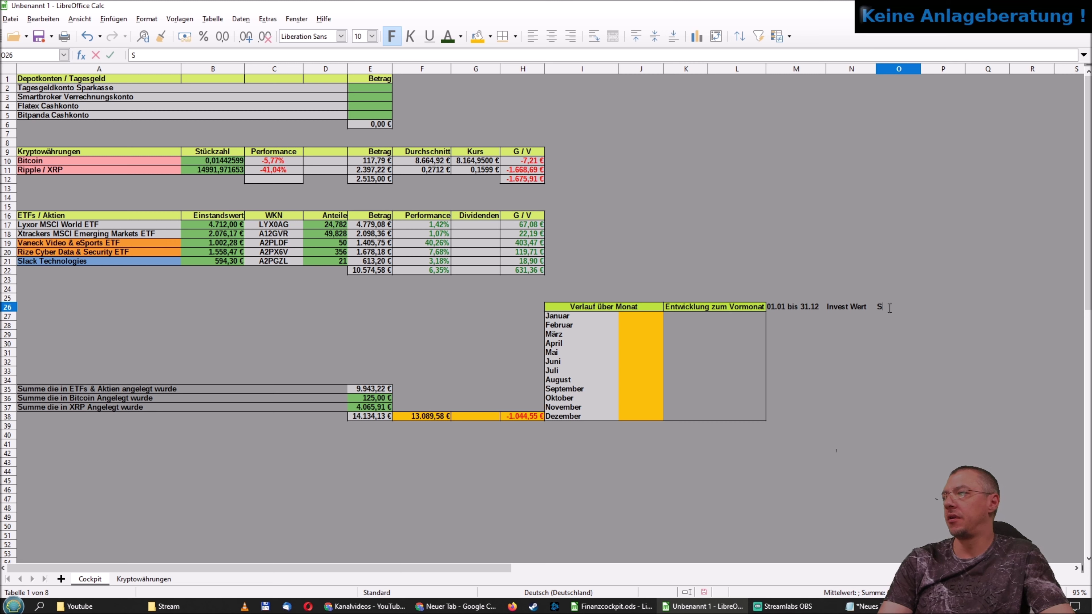
pyautogui.write('tand G')
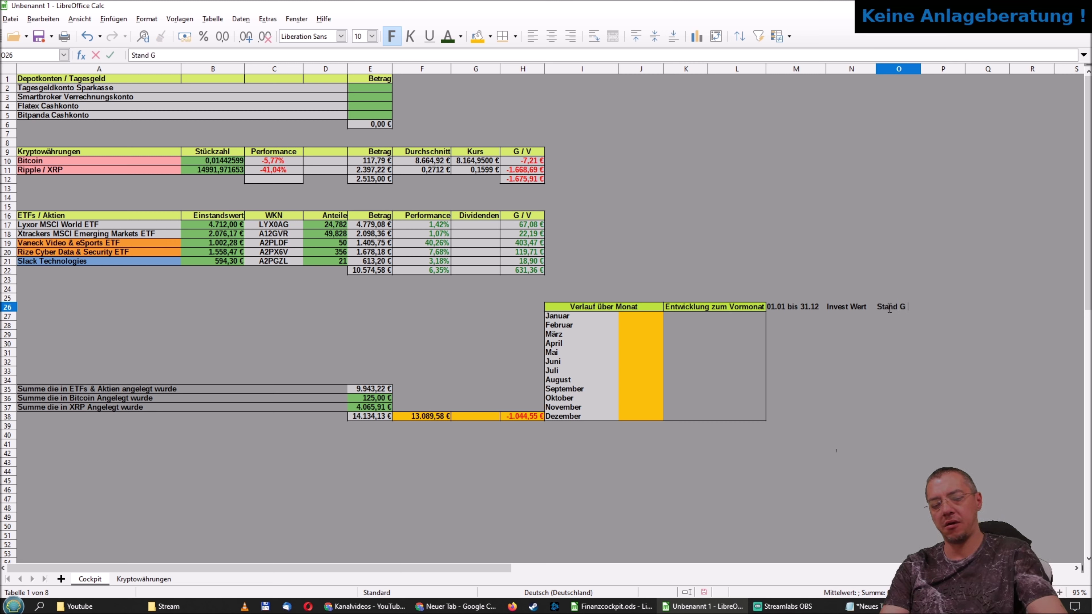
pyautogui.write(' / V')
pyautogui.press('Return')
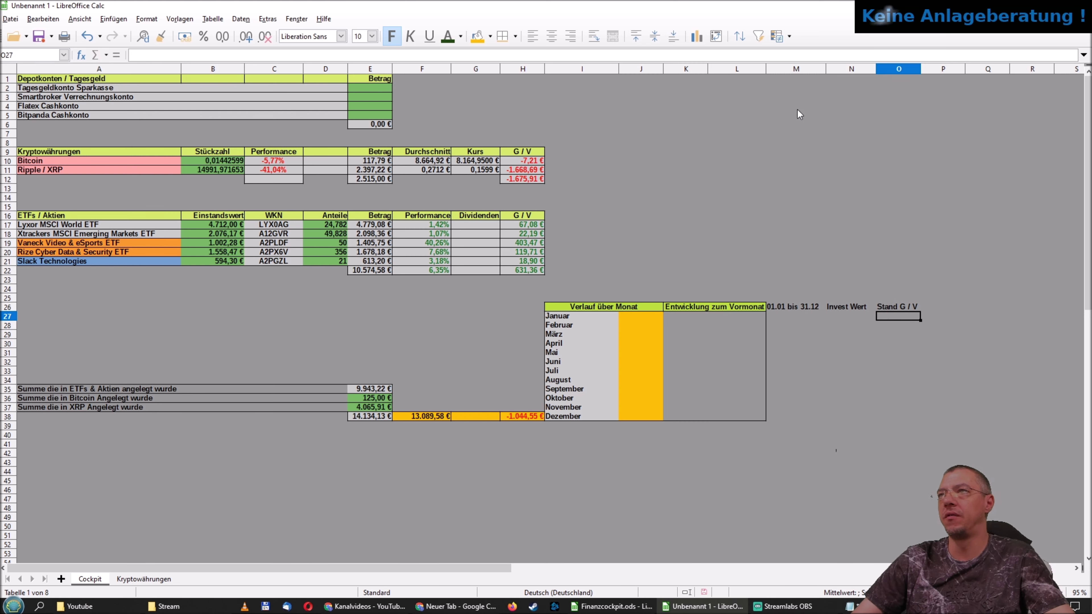
pyautogui.click(943, 306)
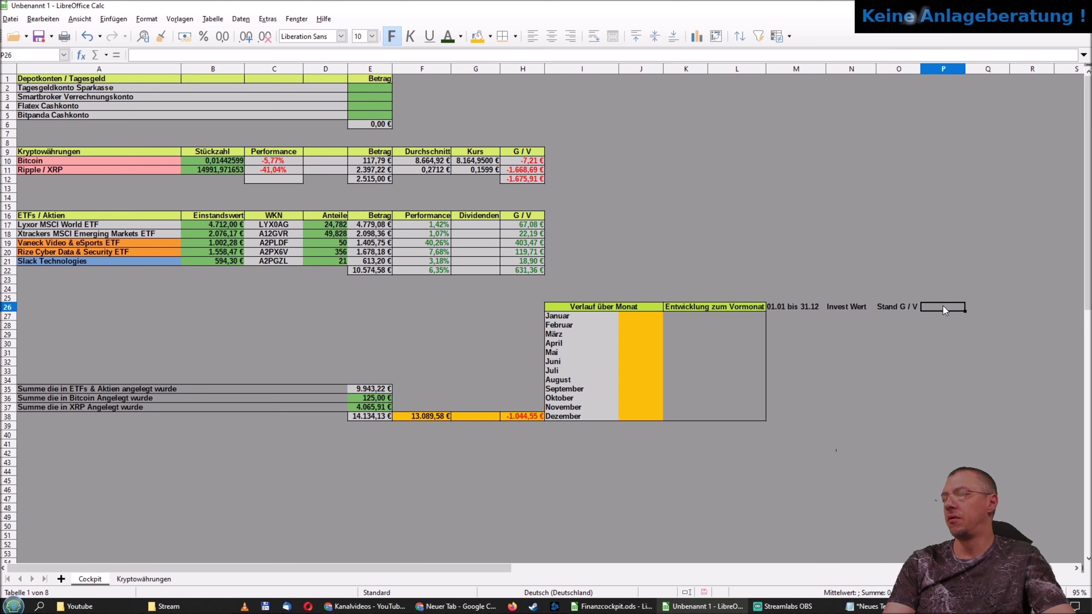
pyautogui.write('Vorjahr')
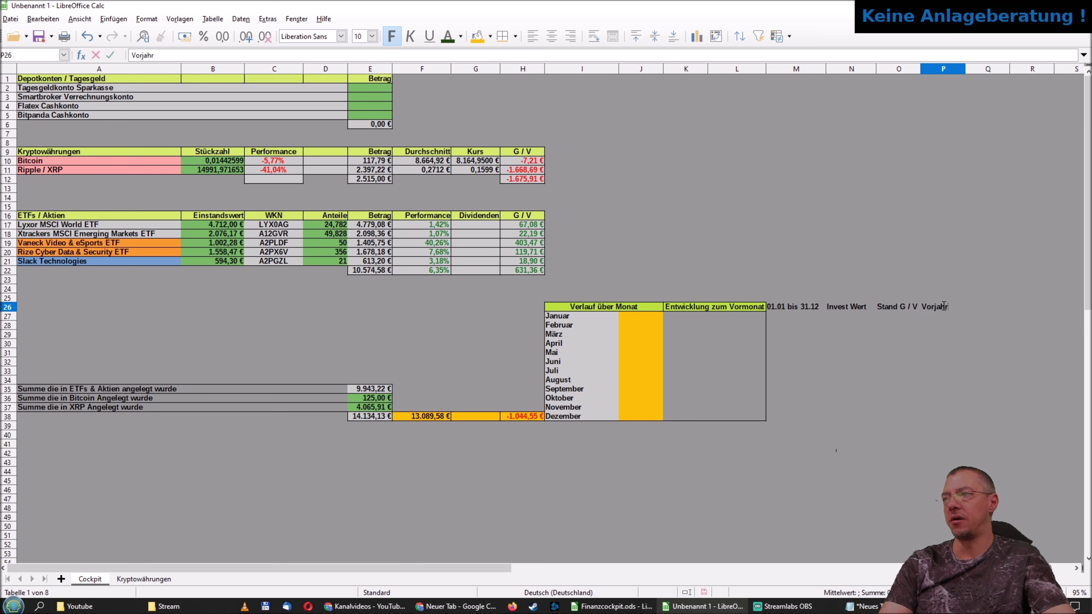
pyautogui.press('Return')
pyautogui.press('Up')
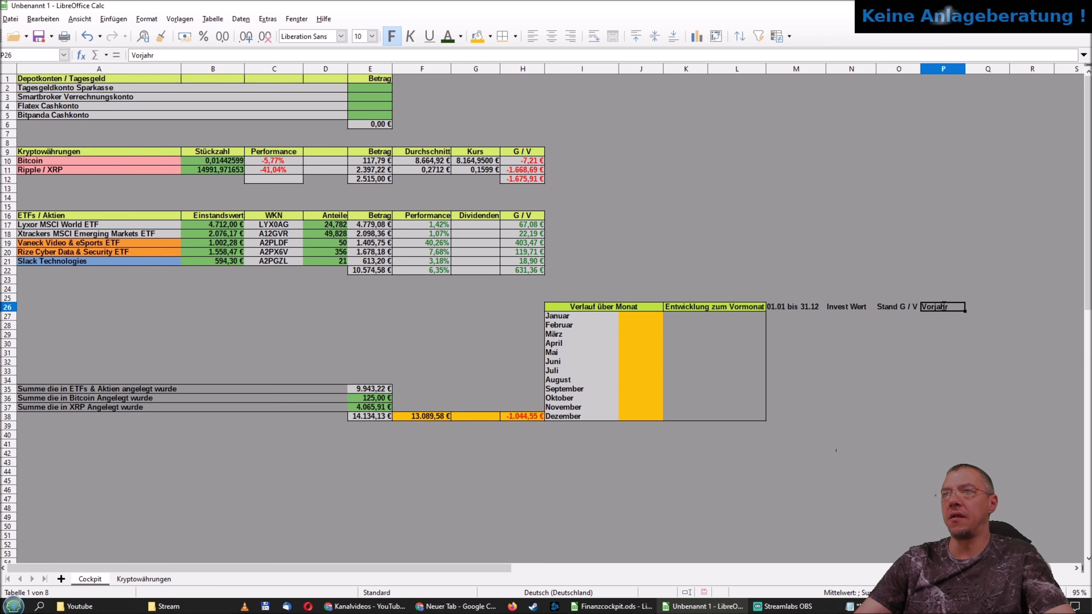
# Fill the four new headings M26:P26 with a yellow-green background.
pyautogui.moveTo(788, 305); pyautogui.dragTo(929, 308)
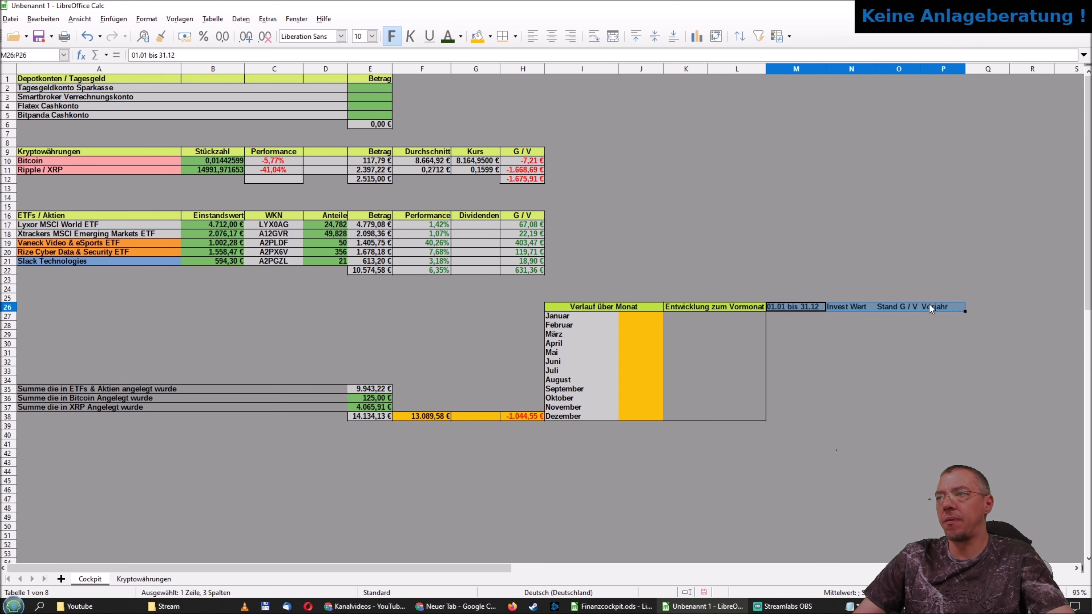
pyautogui.click(490, 37)
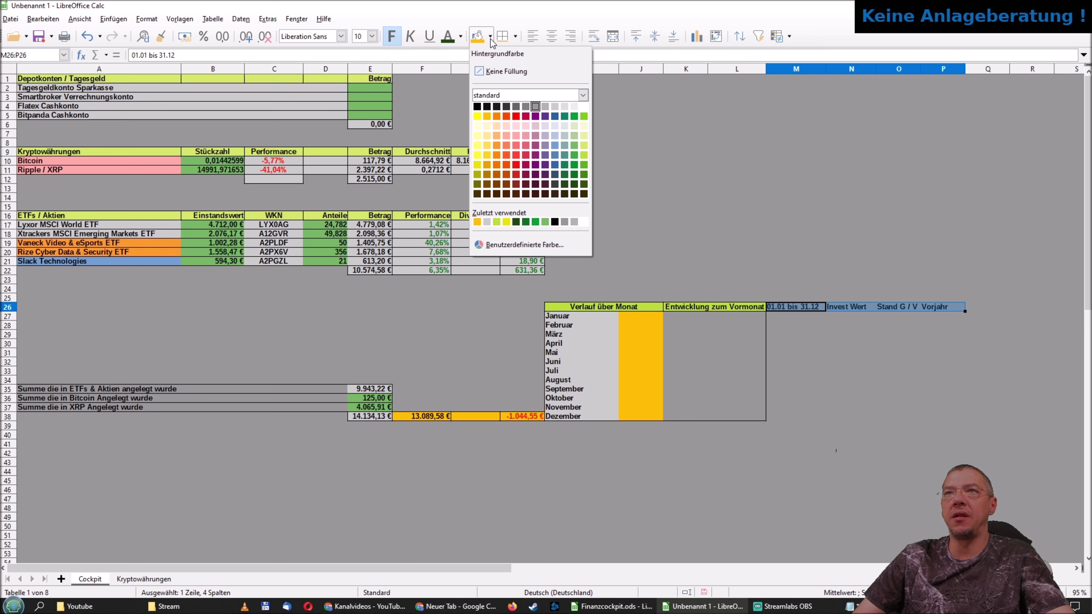
pyautogui.click(583, 155)
pyautogui.click(828, 370)
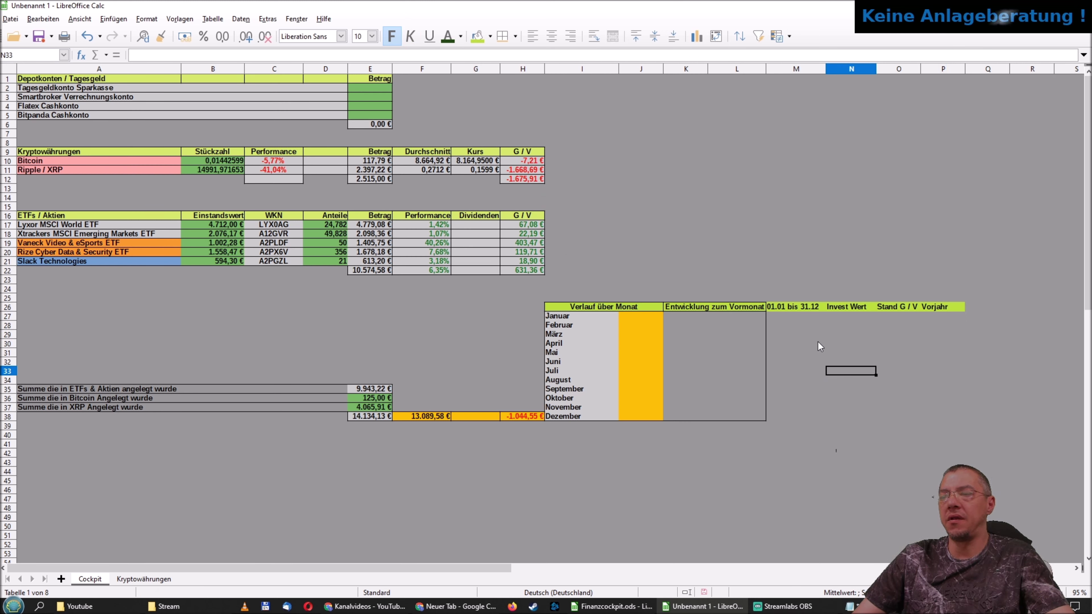
# Put an outer border around each heading cell M26, N26, O26 and P26.
pyautogui.click(788, 305)
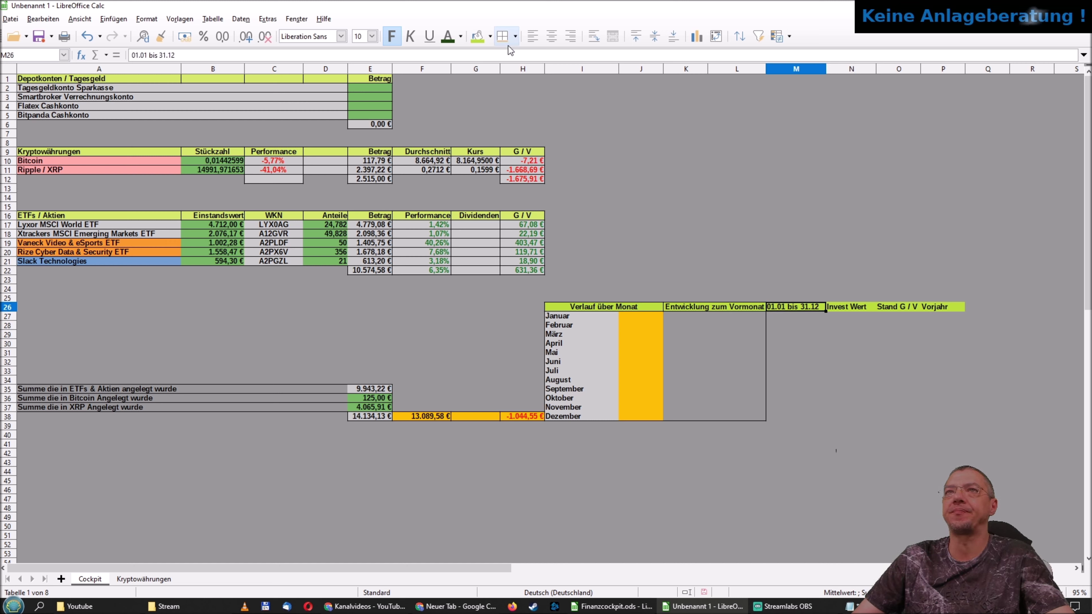
pyautogui.click(515, 37)
pyautogui.click(548, 84)
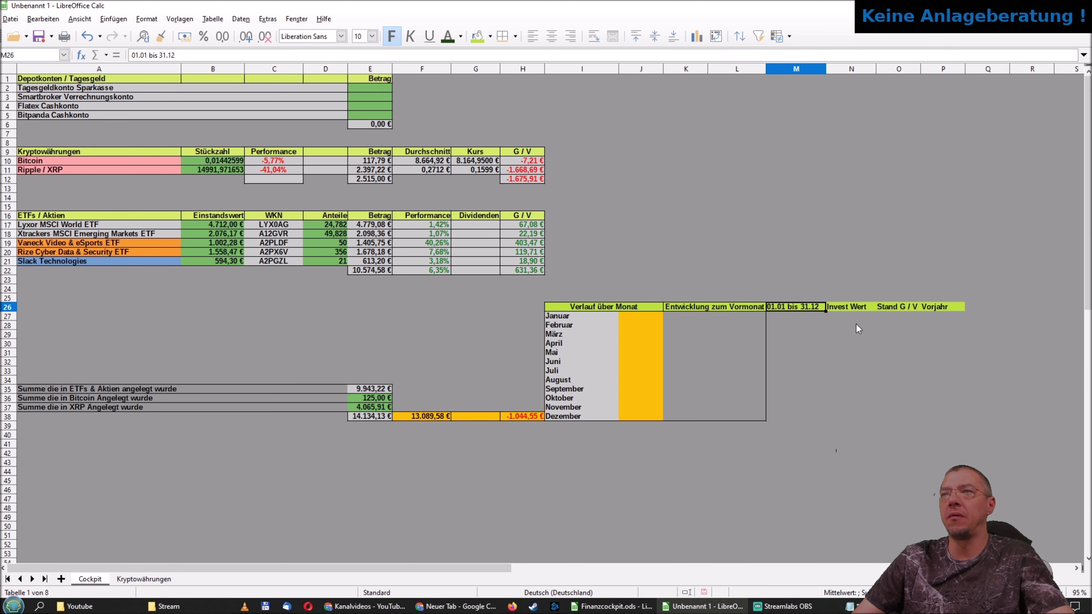
pyautogui.click(852, 309)
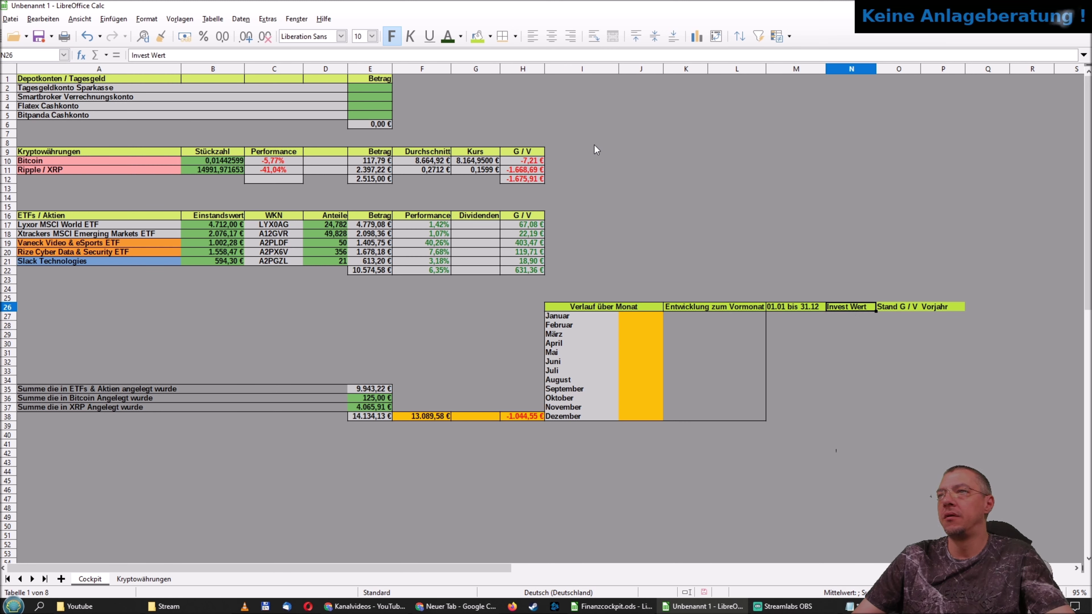
pyautogui.click(515, 37)
pyautogui.click(552, 96)
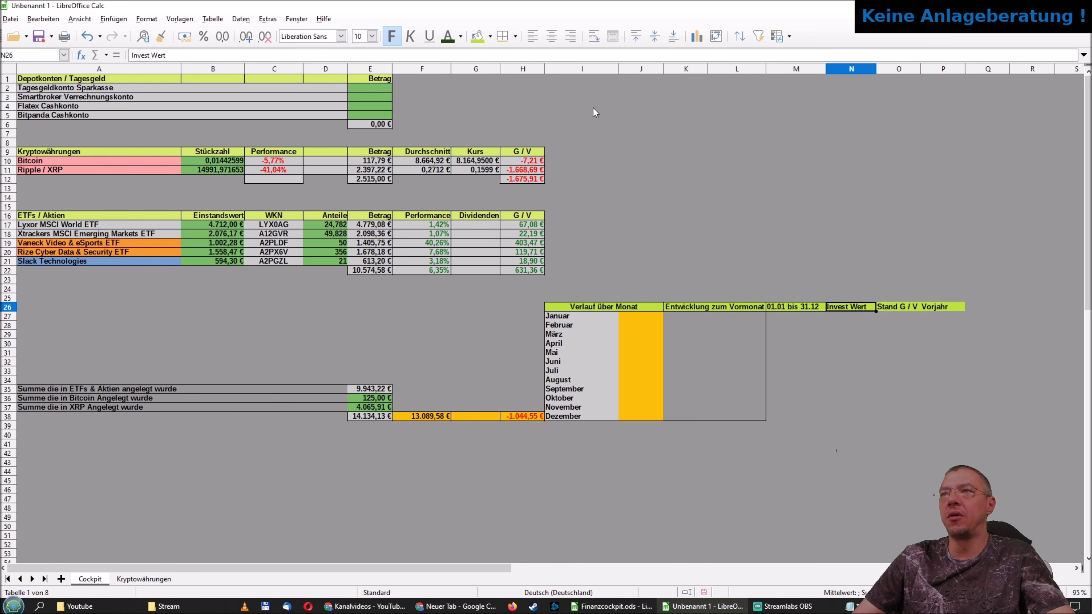
pyautogui.click(909, 311)
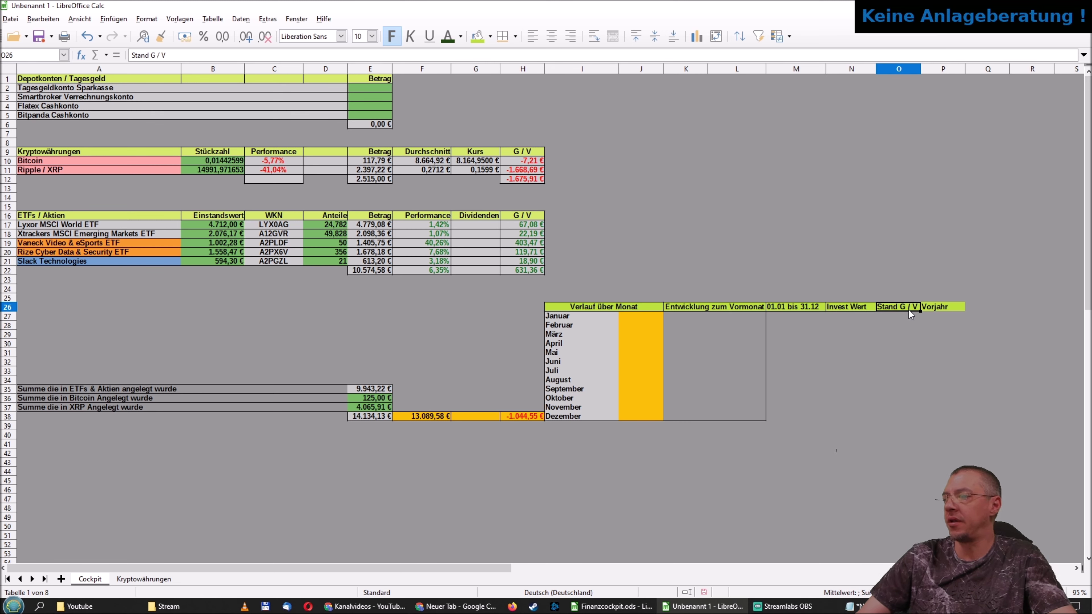
pyautogui.click(515, 36)
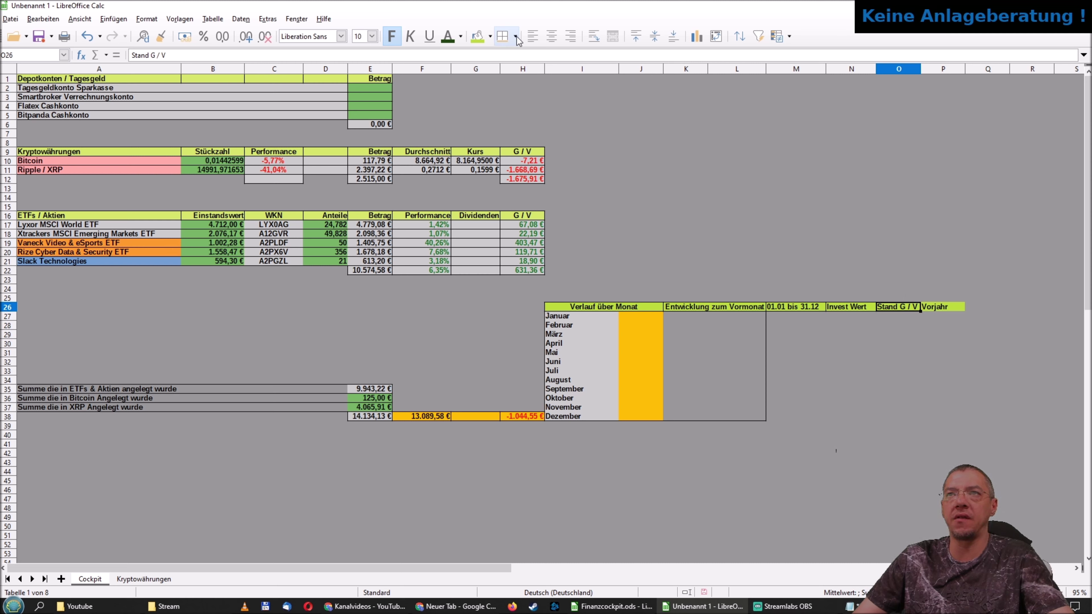
pyautogui.click(547, 83)
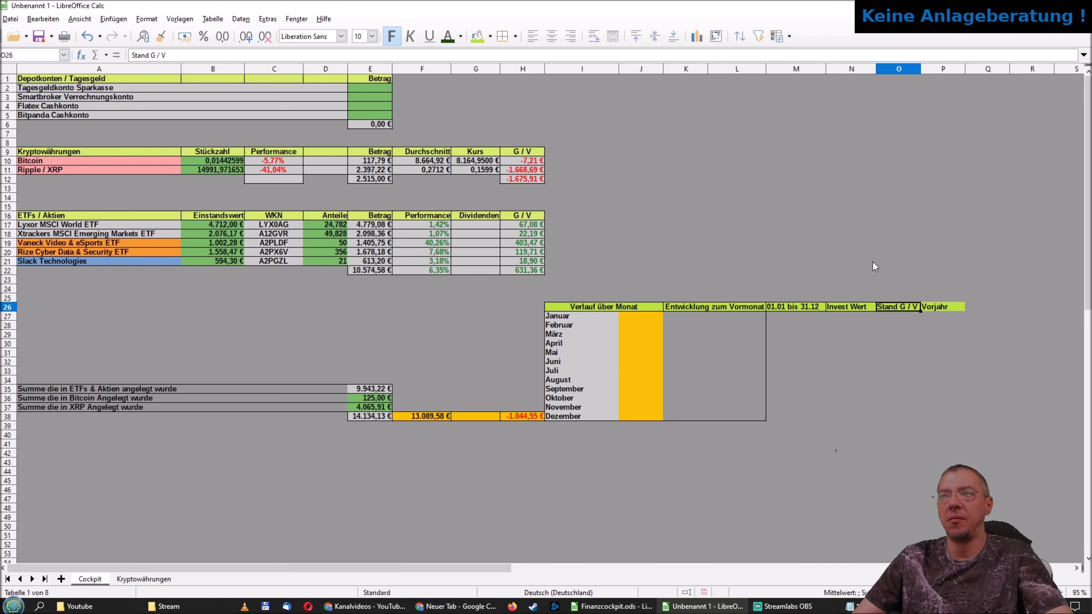
pyautogui.click(944, 308)
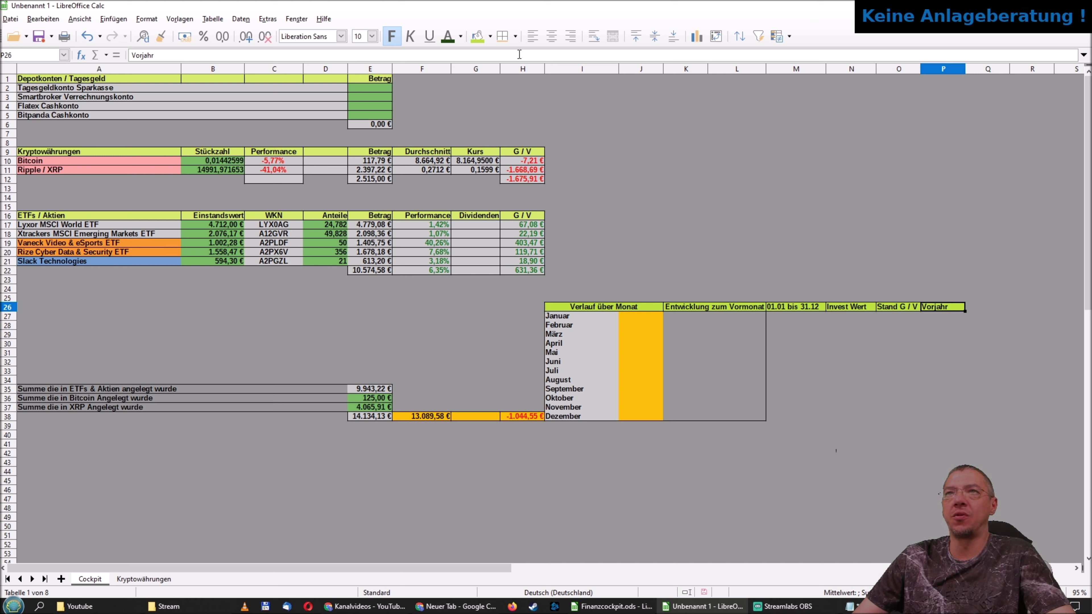
pyautogui.click(515, 36)
pyautogui.click(547, 84)
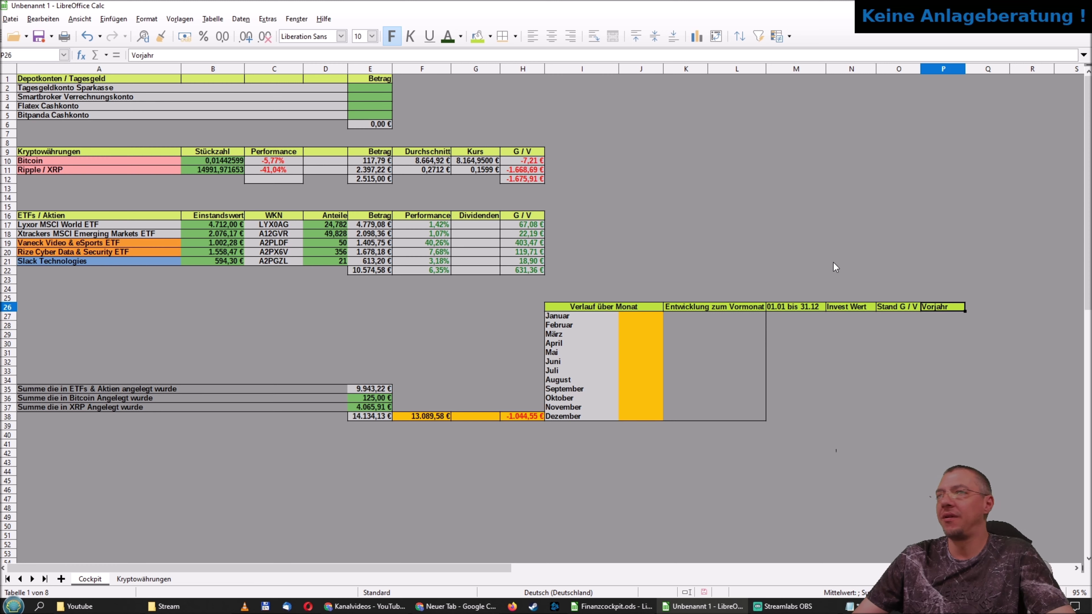
# Centre Vorjahr, Stand G / V and 01.01 bis 31.12, and right-align Invest Wert.
pyautogui.click(552, 37)
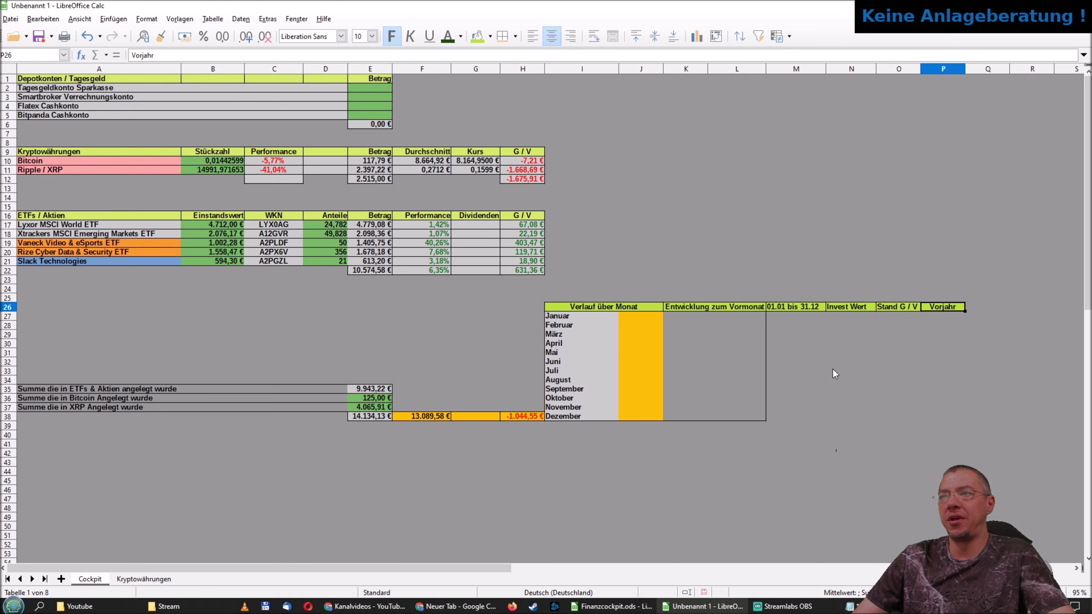
pyautogui.click(894, 308)
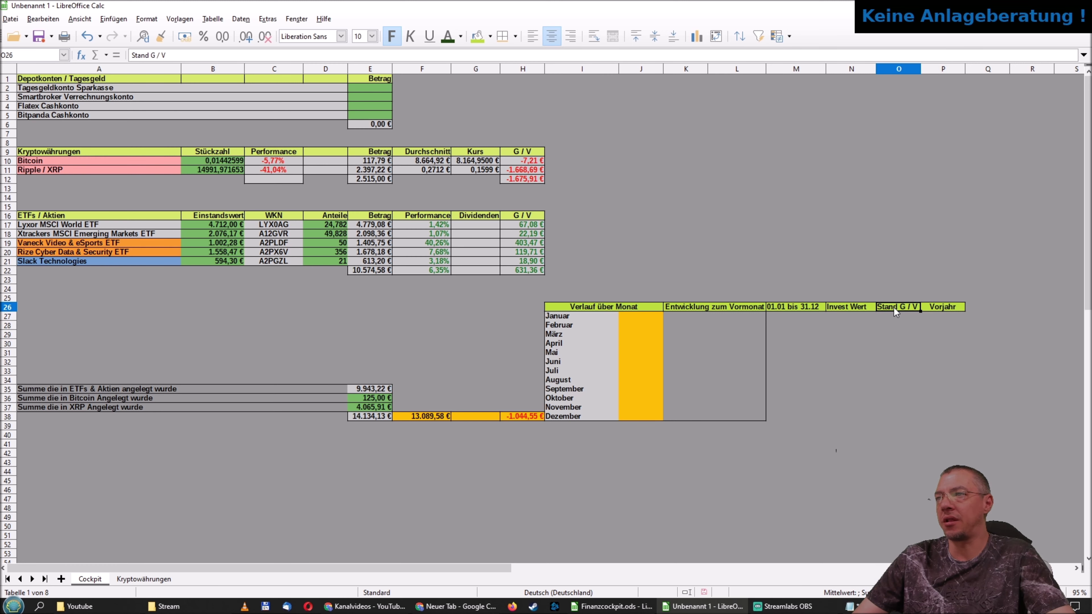
pyautogui.click(552, 37)
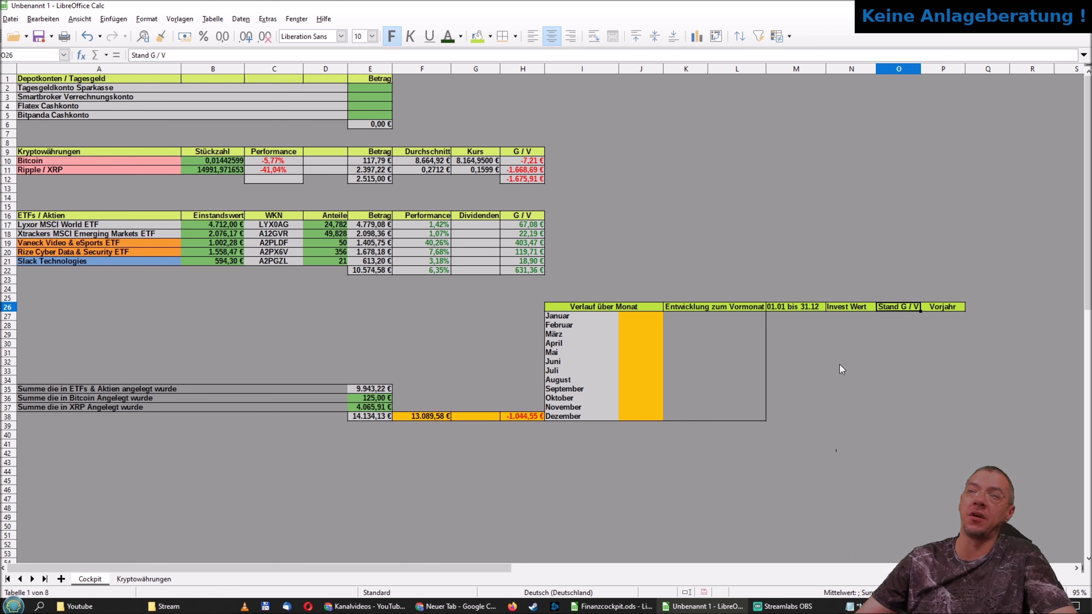
pyautogui.click(840, 308)
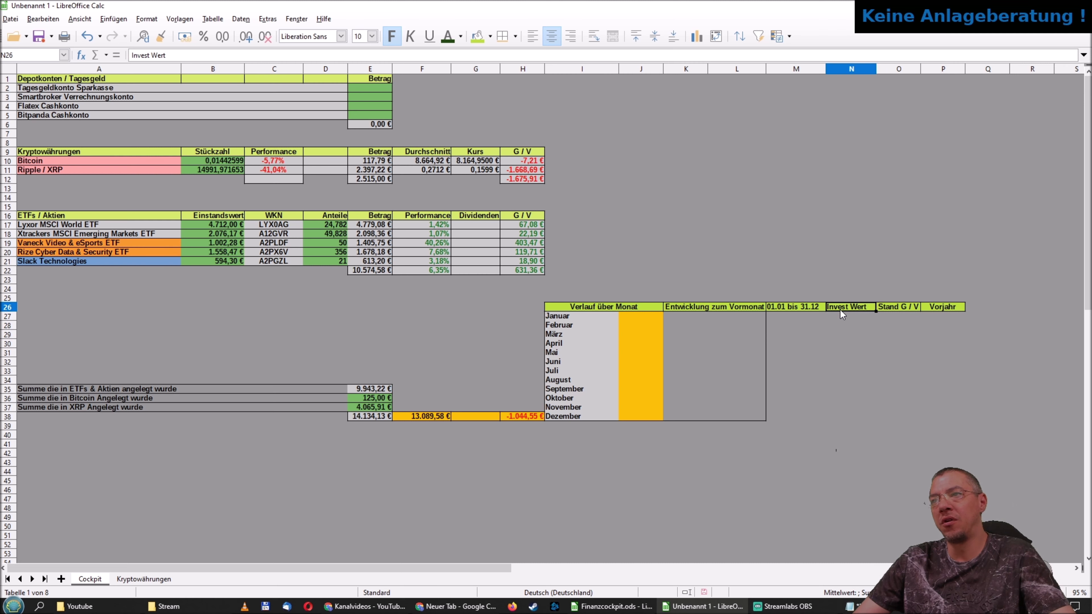
pyautogui.click(570, 36)
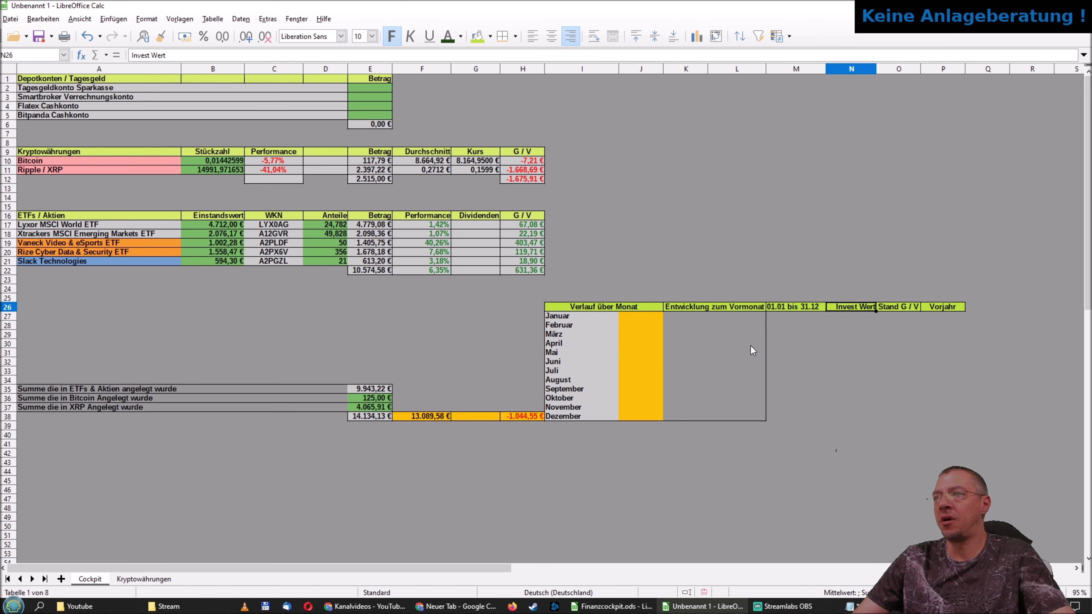
pyautogui.click(787, 306)
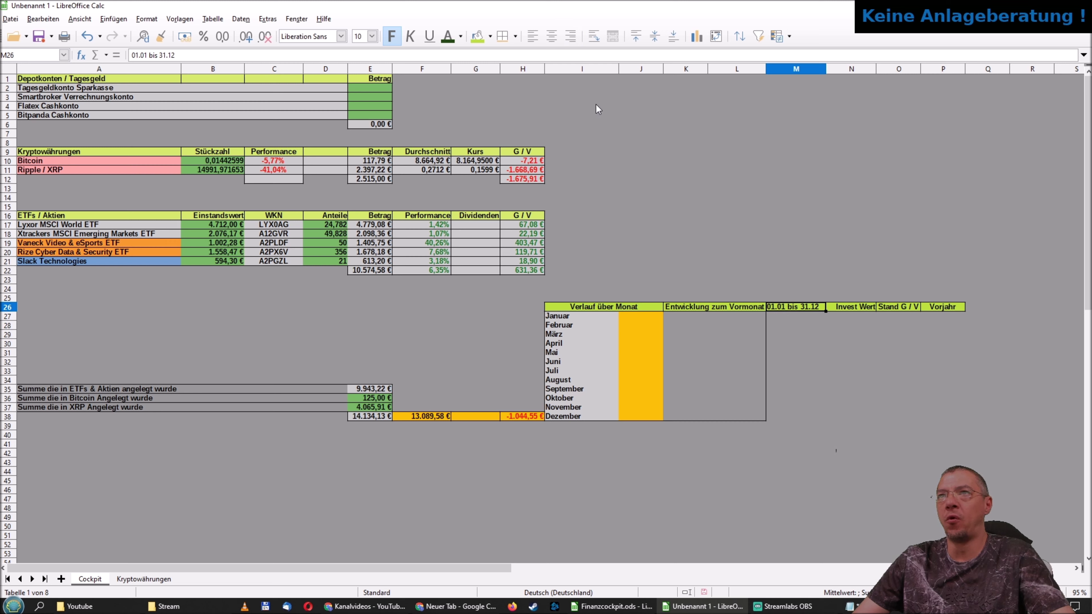
pyautogui.click(552, 40)
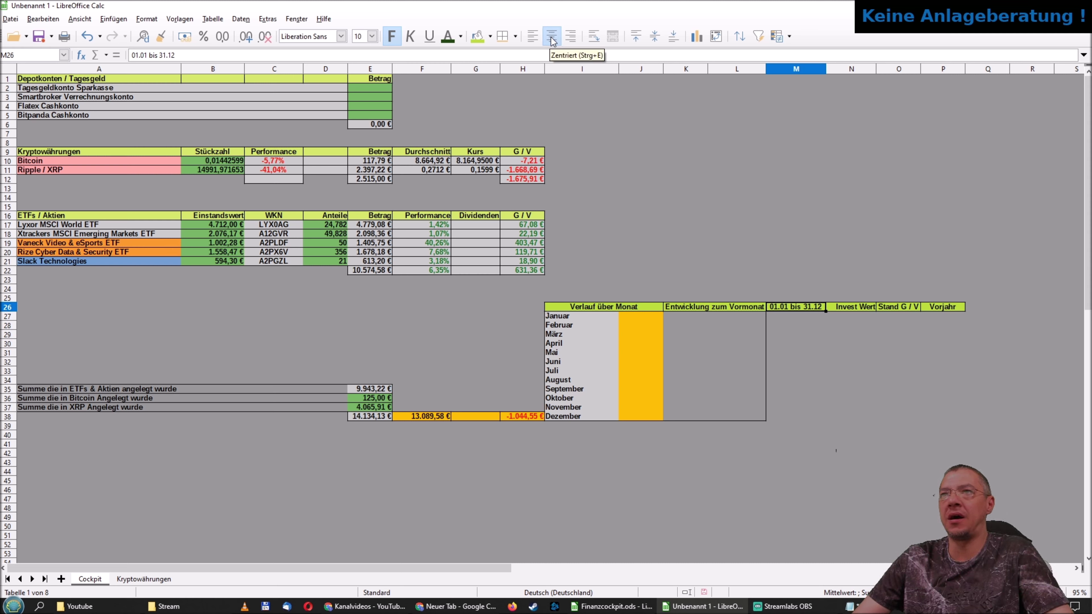
pyautogui.click(803, 325)
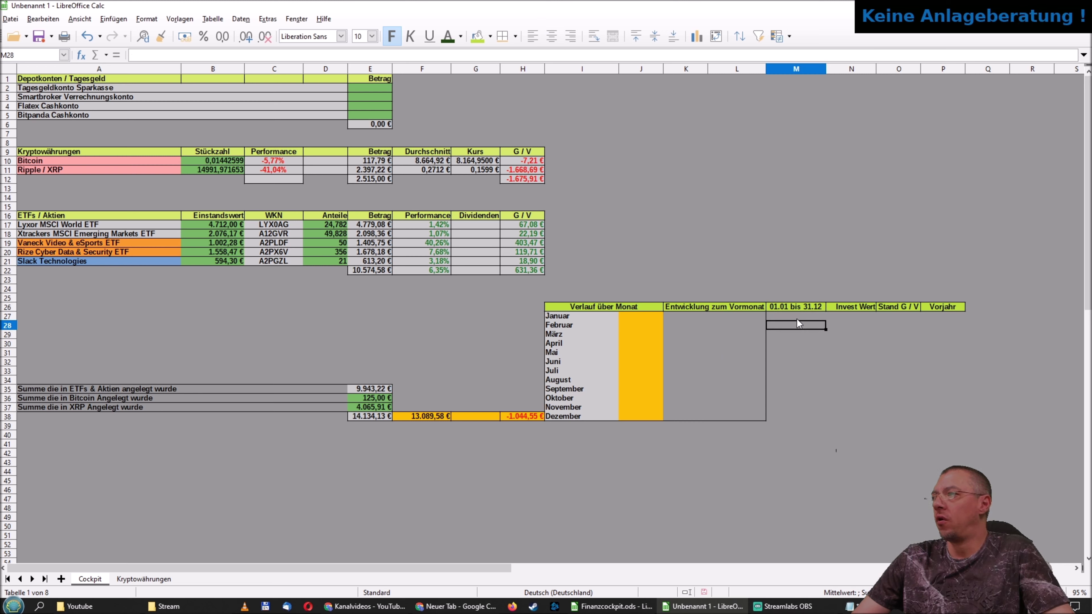
# Apply an outer border around the month rows M27:P38.
pyautogui.click(797, 317)
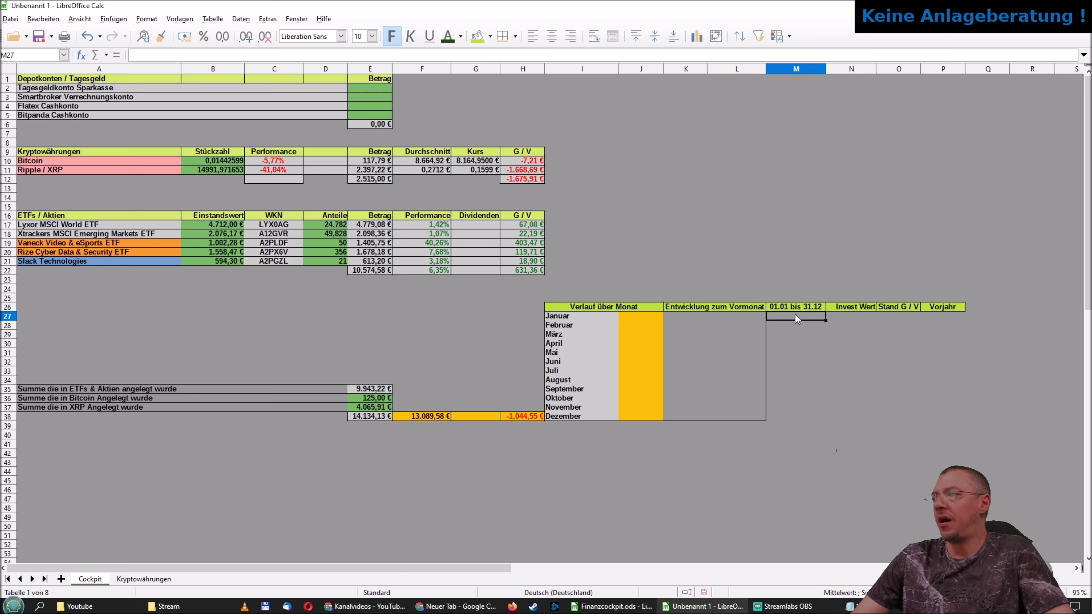
pyautogui.moveTo(795, 316)
pyautogui.mouseDown()
pyautogui.moveTo(950, 371)
pyautogui.moveTo(946, 417)
pyautogui.mouseUp()
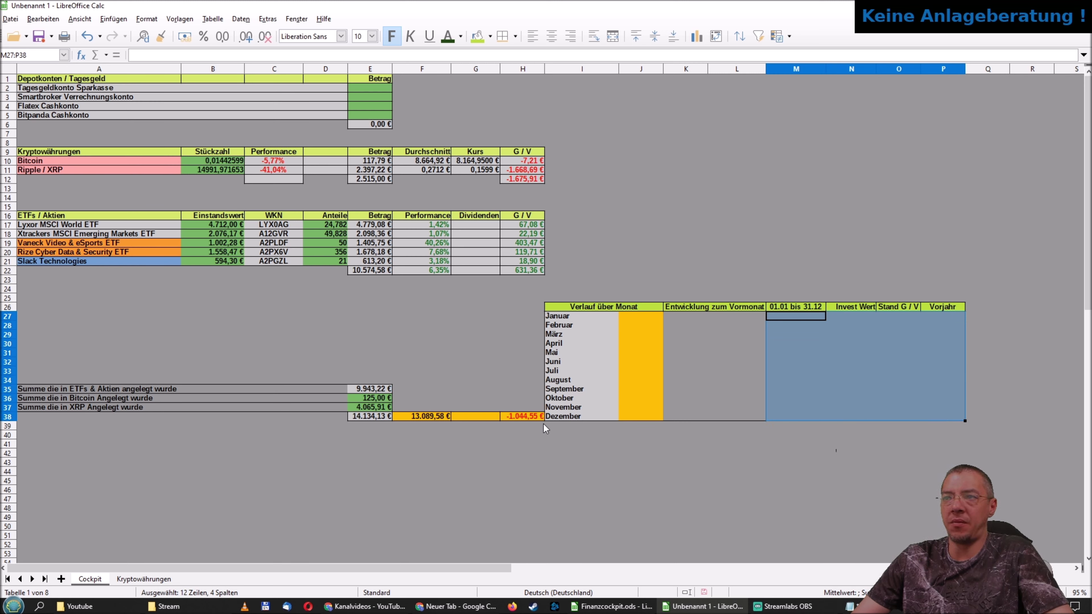
pyautogui.click(515, 36)
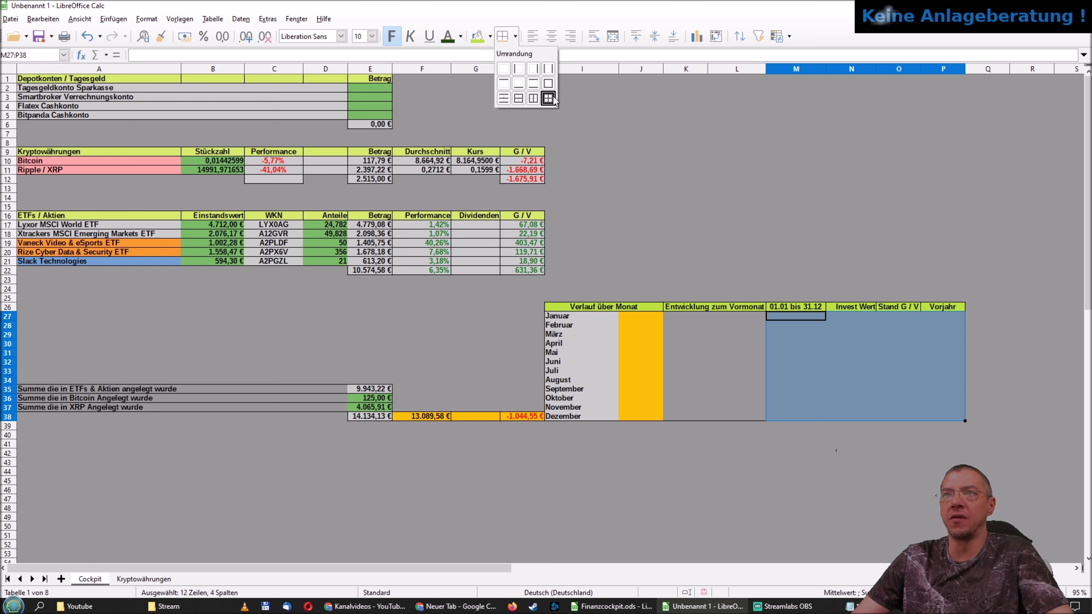
pyautogui.click(548, 83)
pyautogui.click(797, 463)
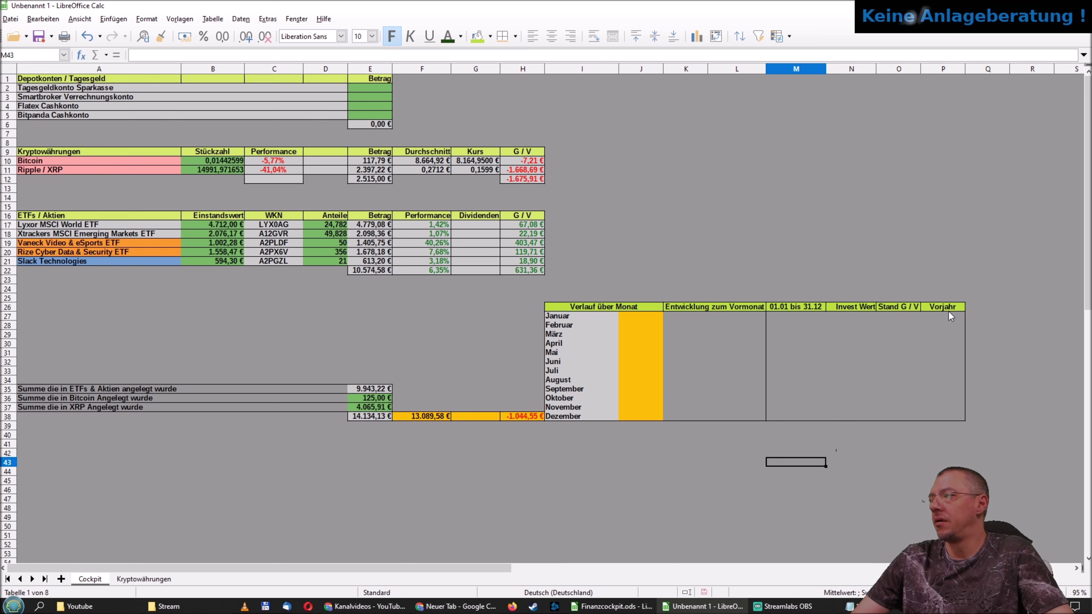
# Box M27:N38 and the Stand G / V cells O27:O38 with separate outer borders.
pyautogui.moveTo(793, 317); pyautogui.dragTo(868, 418)
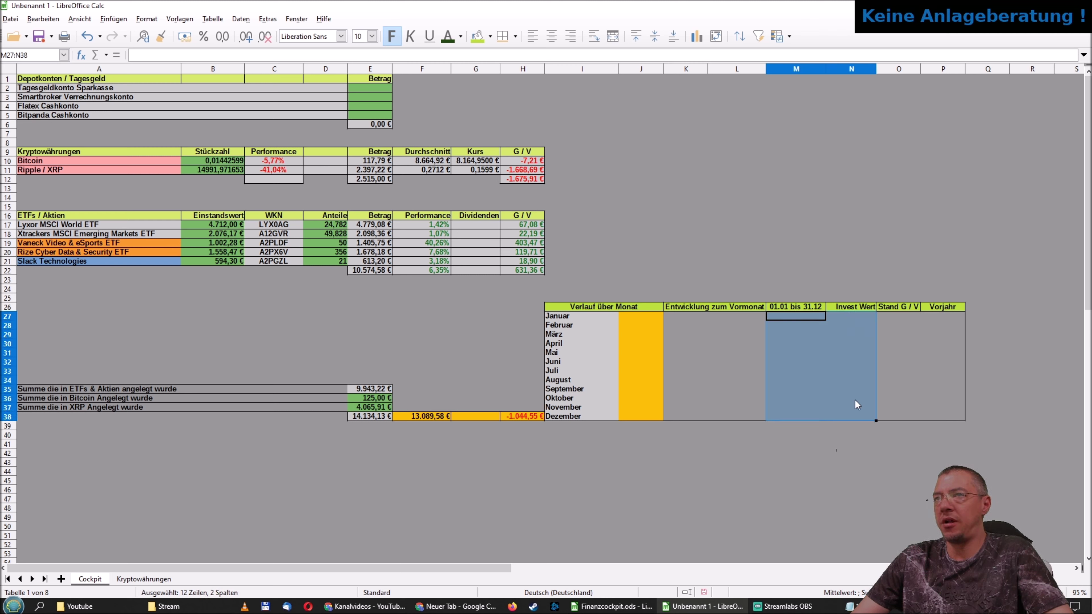
pyautogui.click(515, 36)
pyautogui.click(549, 83)
pyautogui.click(861, 481)
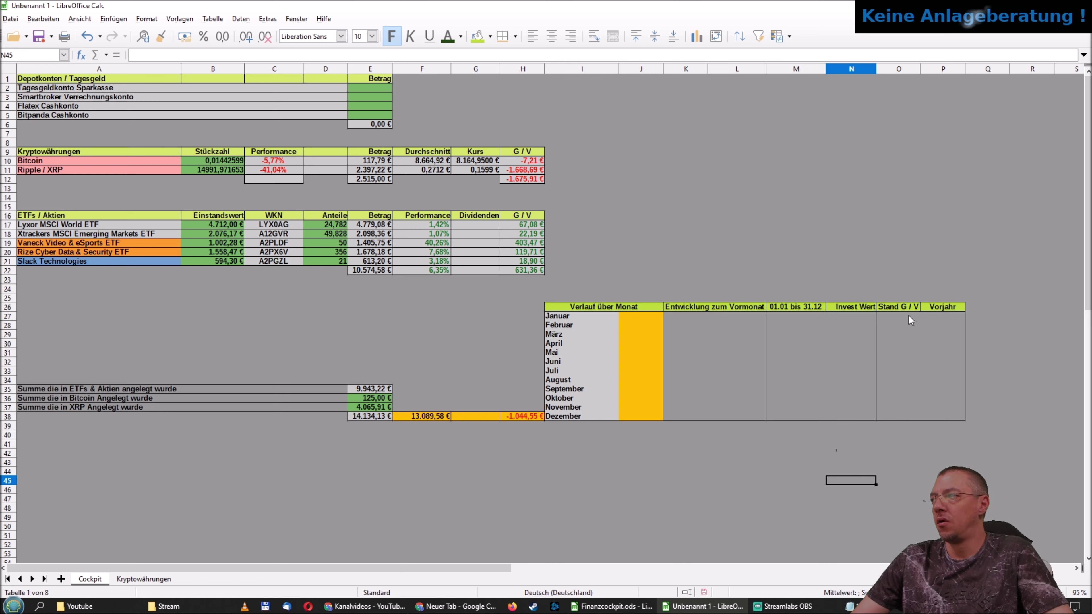
pyautogui.moveTo(909, 317); pyautogui.dragTo(913, 418)
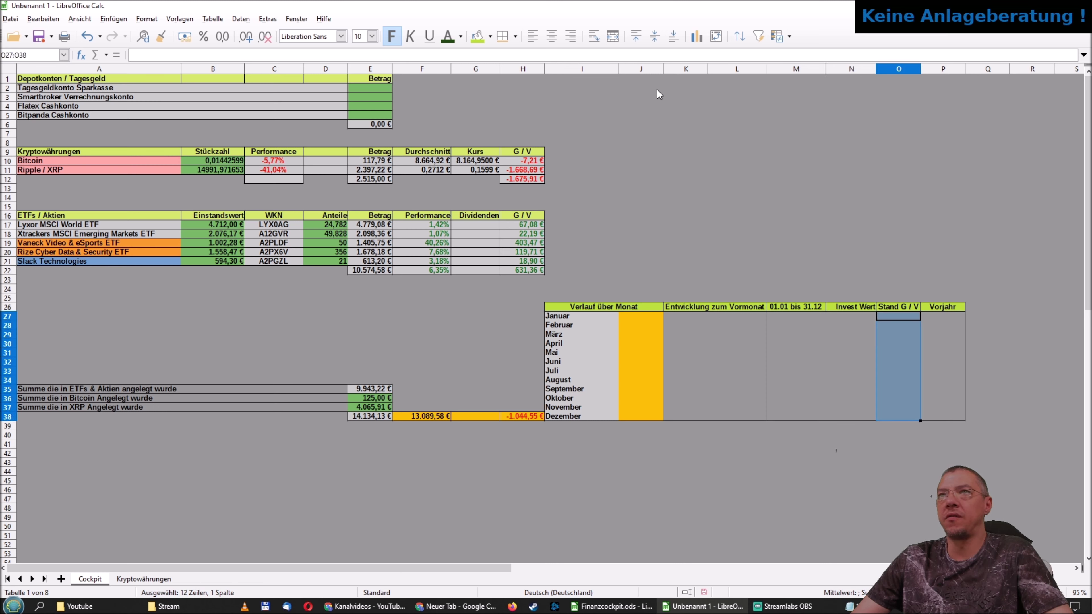
pyautogui.click(515, 37)
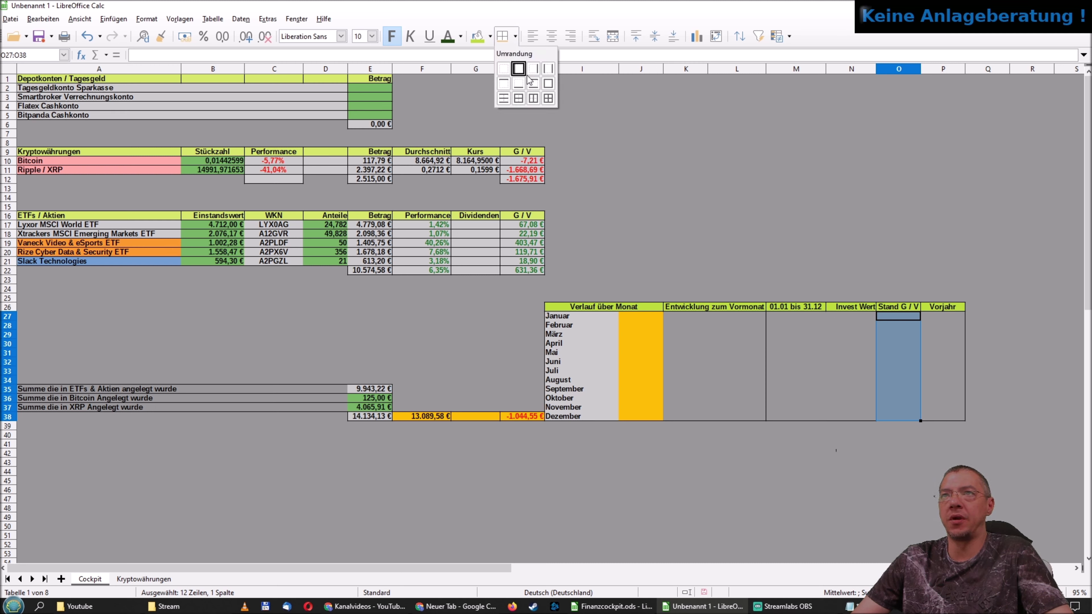
pyautogui.click(548, 83)
pyautogui.click(830, 453)
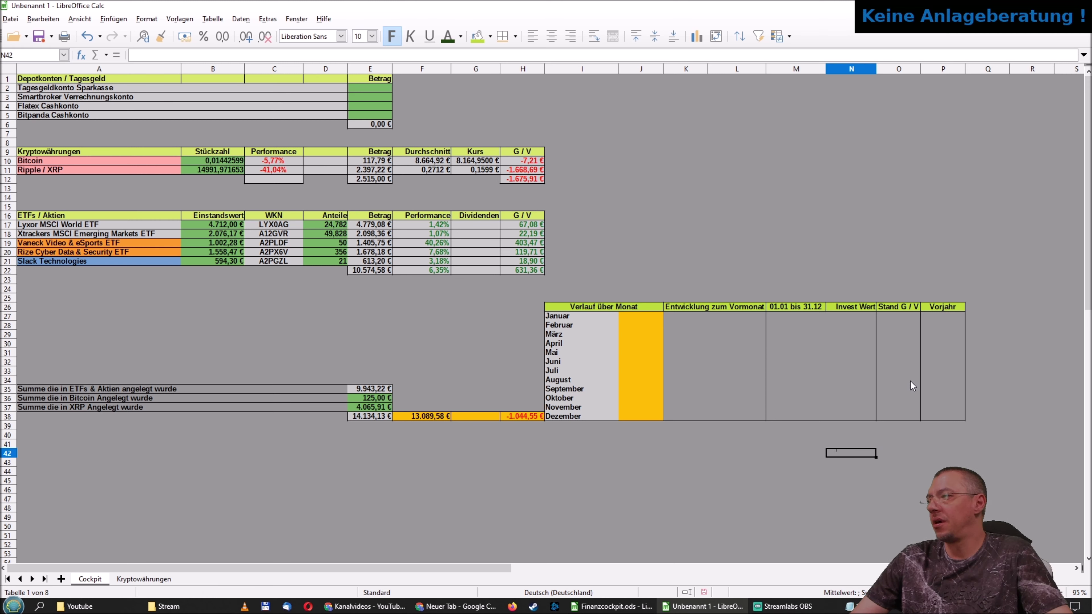
# Give the month cells under 01.01 bis 31.12 a light fill and centre them.
pyautogui.click(791, 319)
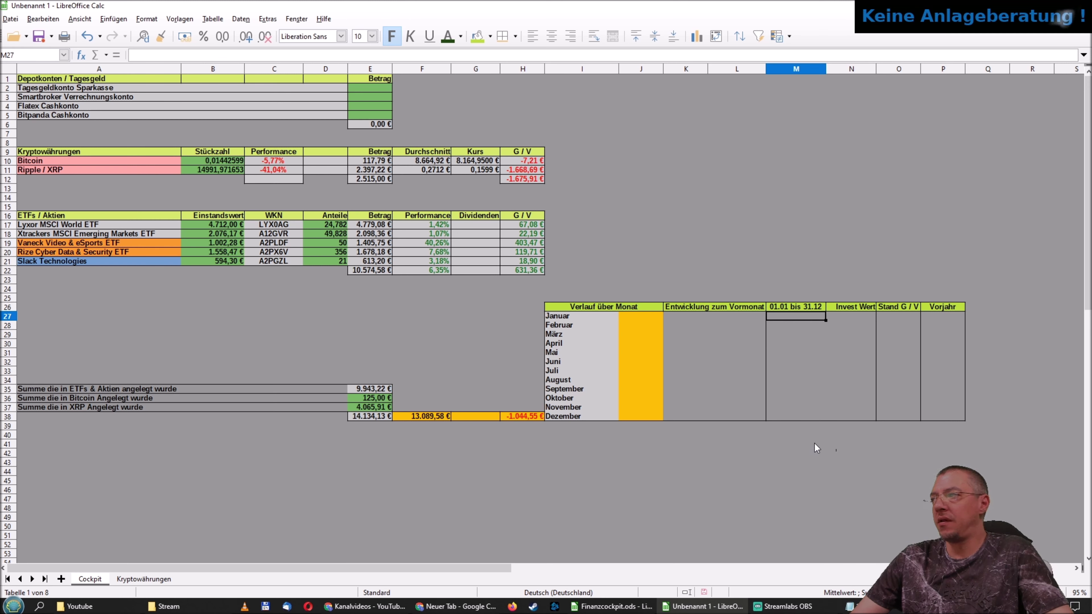
pyautogui.click(787, 329)
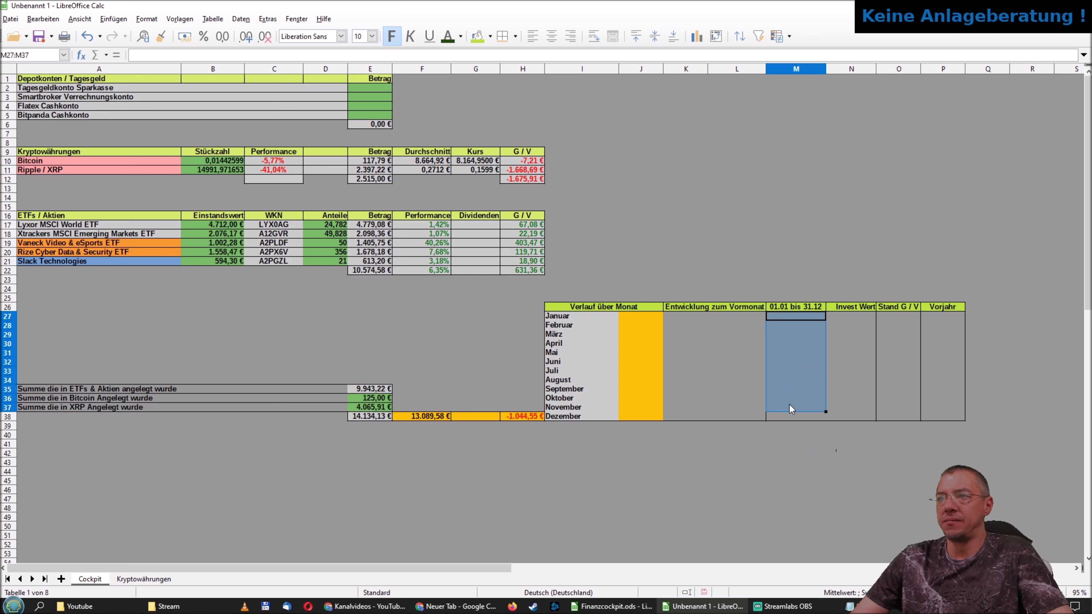
pyautogui.moveTo(789, 331); pyautogui.dragTo(789, 413)
pyautogui.click(490, 36)
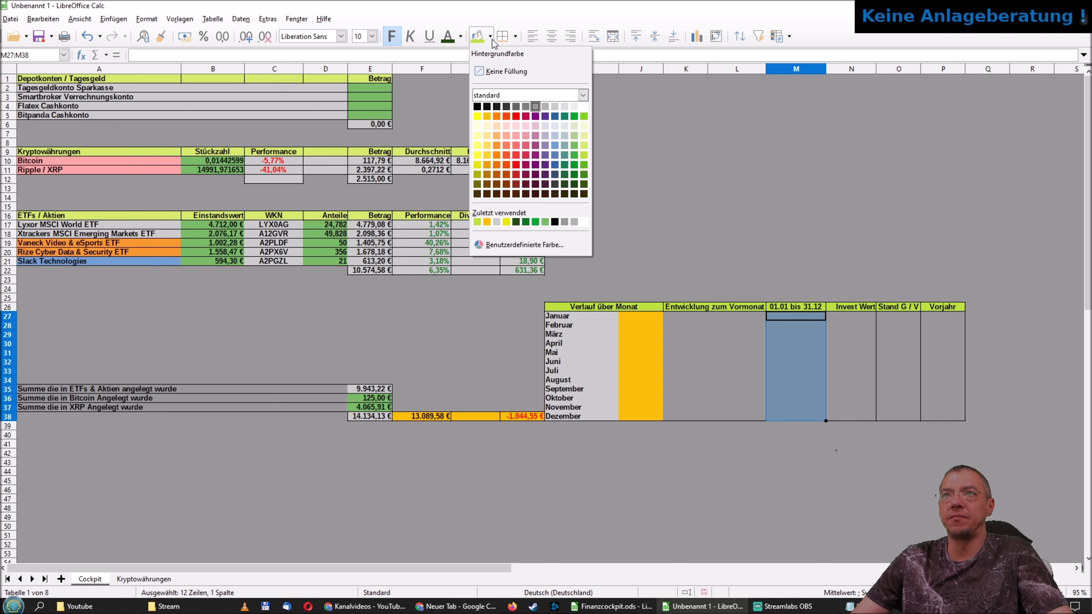
pyautogui.click(558, 108)
pyautogui.click(808, 478)
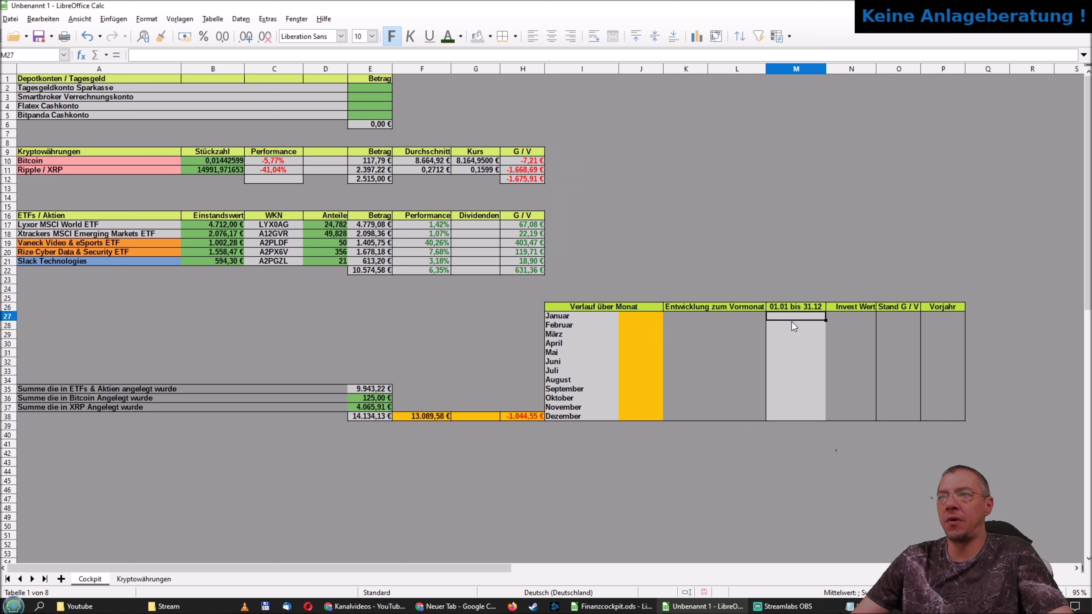
pyautogui.moveTo(792, 319); pyautogui.dragTo(794, 416)
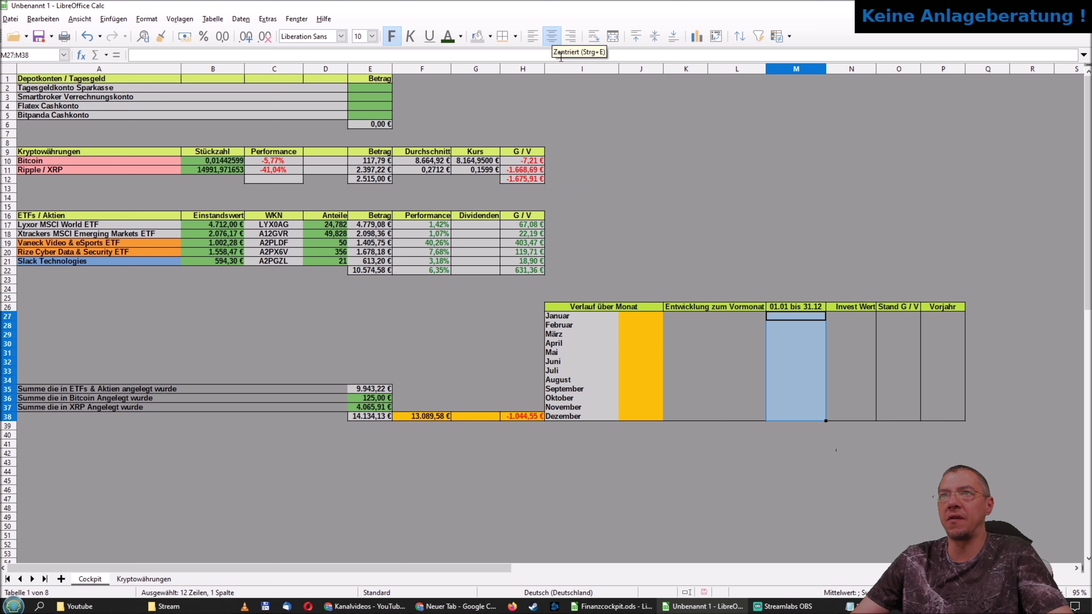
pyautogui.click(552, 36)
# Enter the years 2020 through 2031 down M27:M38, one per month row.
pyautogui.click(783, 444)
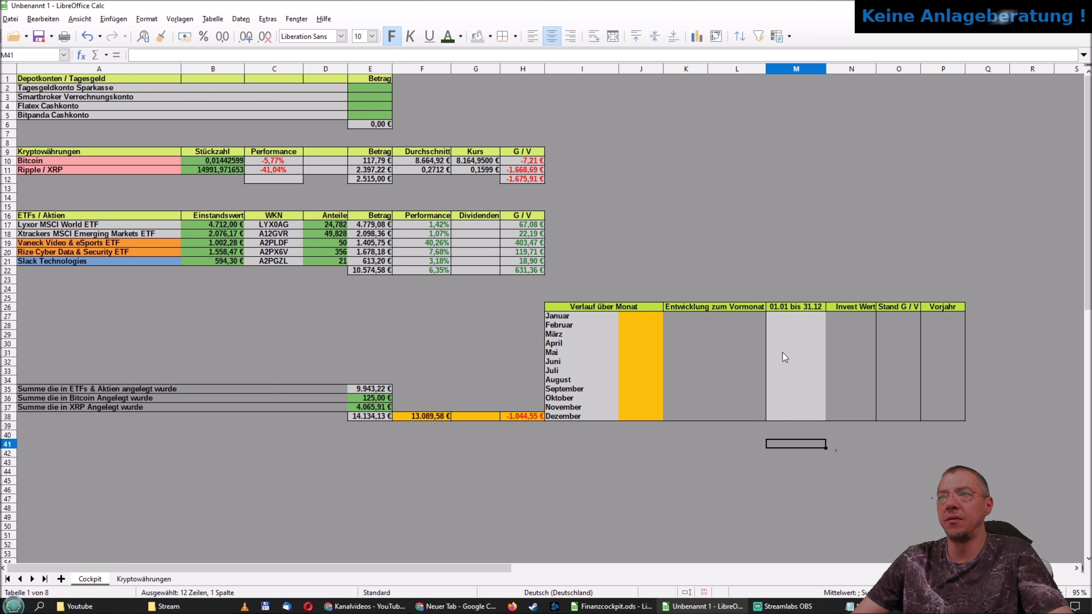
pyautogui.click(796, 315)
pyautogui.write('2020')
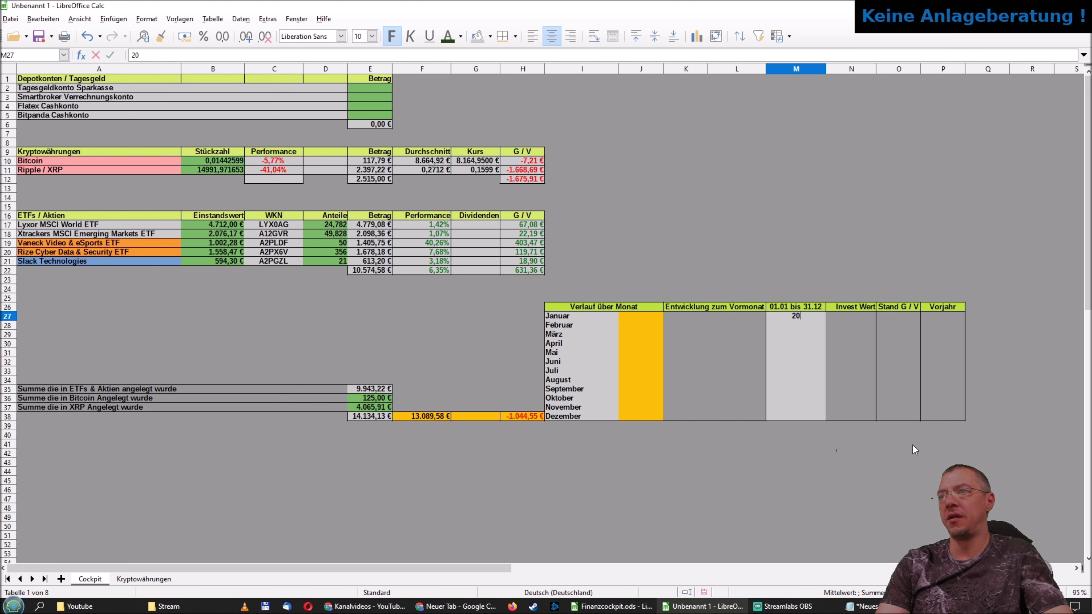
pyautogui.press('Return')
pyautogui.write('20')
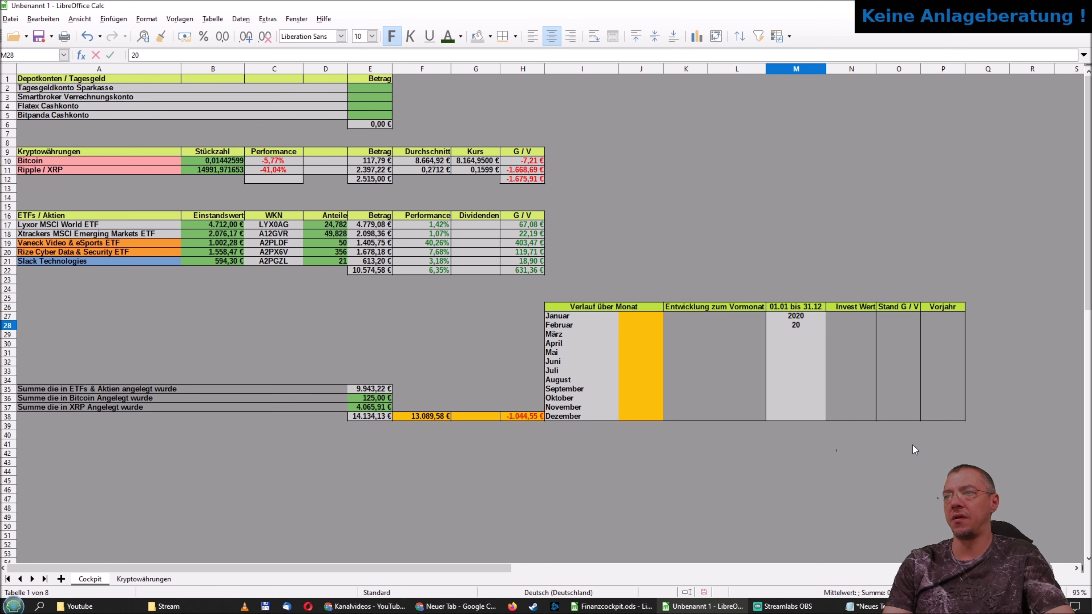
pyautogui.write('21')
pyautogui.press('Return')
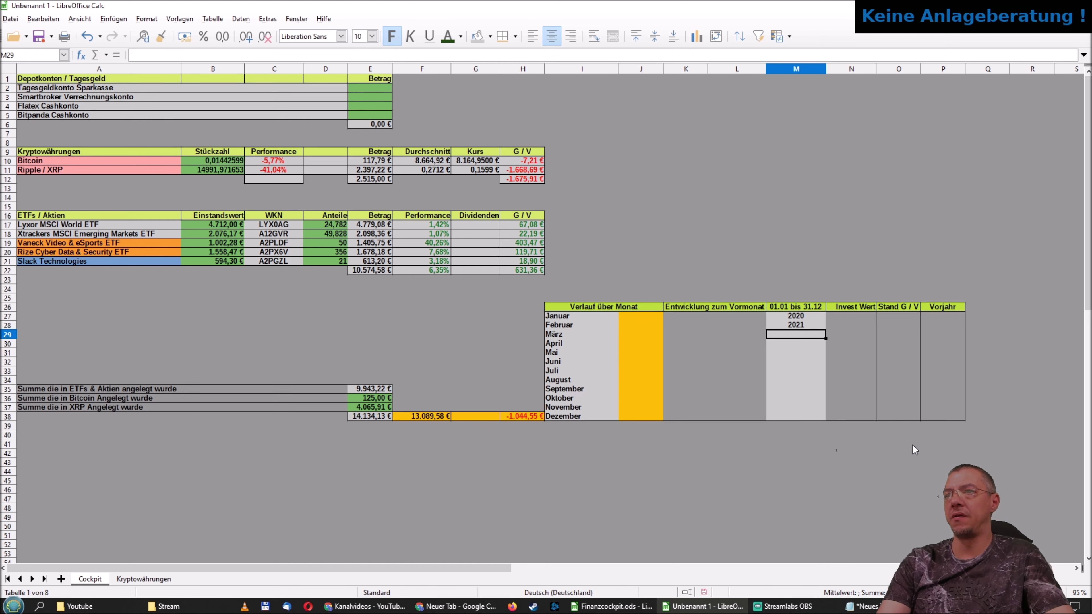
pyautogui.write('2022')
pyautogui.press('Return')
pyautogui.write('2')
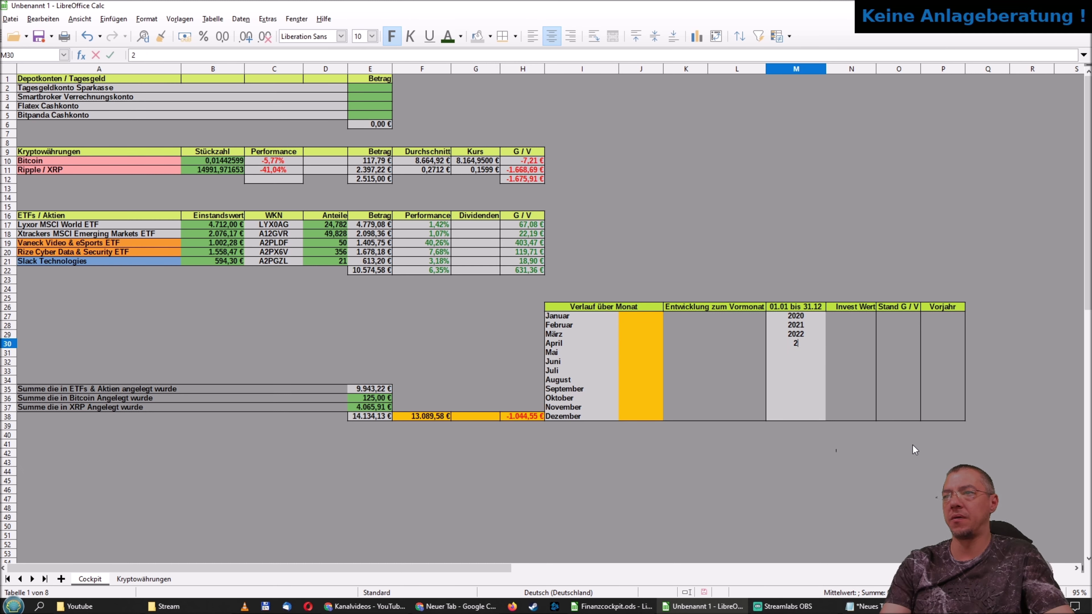
pyautogui.write('023')
pyautogui.press('Return')
pyautogui.write('202')
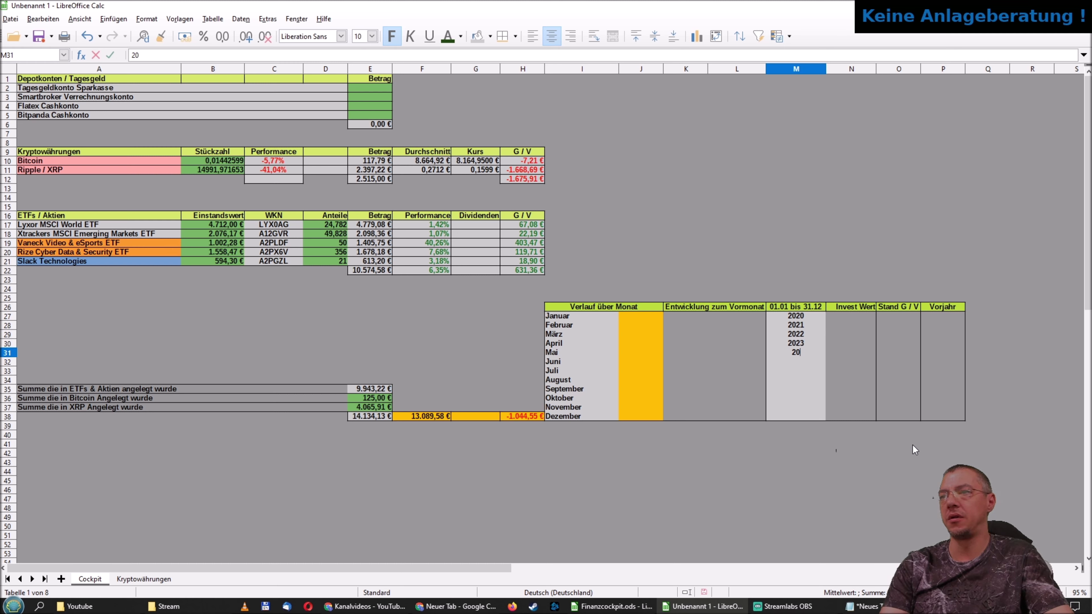
pyautogui.write('4')
pyautogui.press('Return')
pyautogui.write('2025')
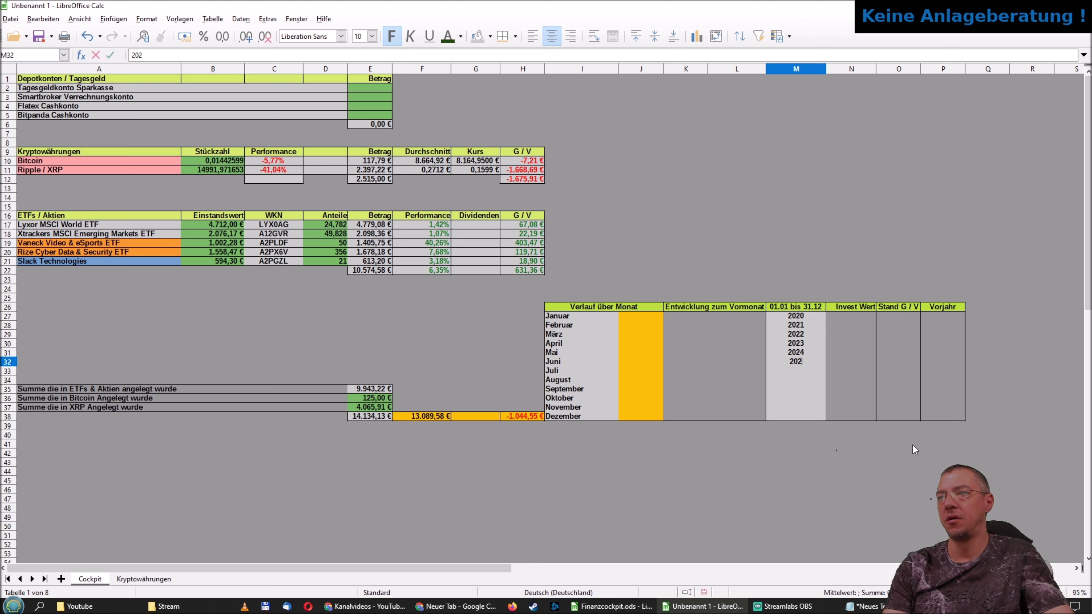
pyautogui.press('Return')
pyautogui.write('2026')
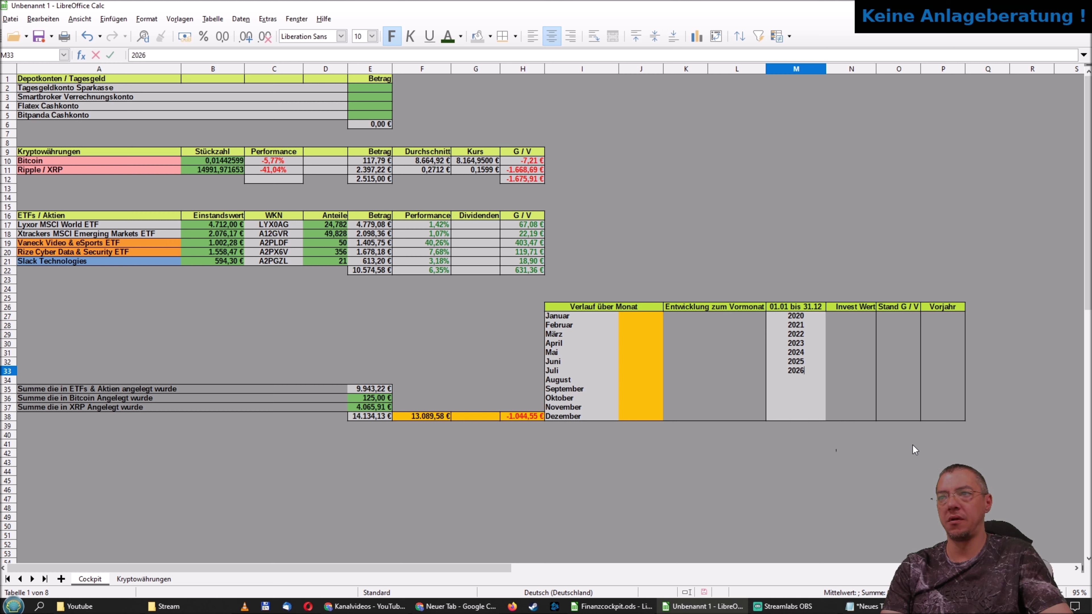
pyautogui.press('Return')
pyautogui.write('2027')
pyautogui.press('Return')
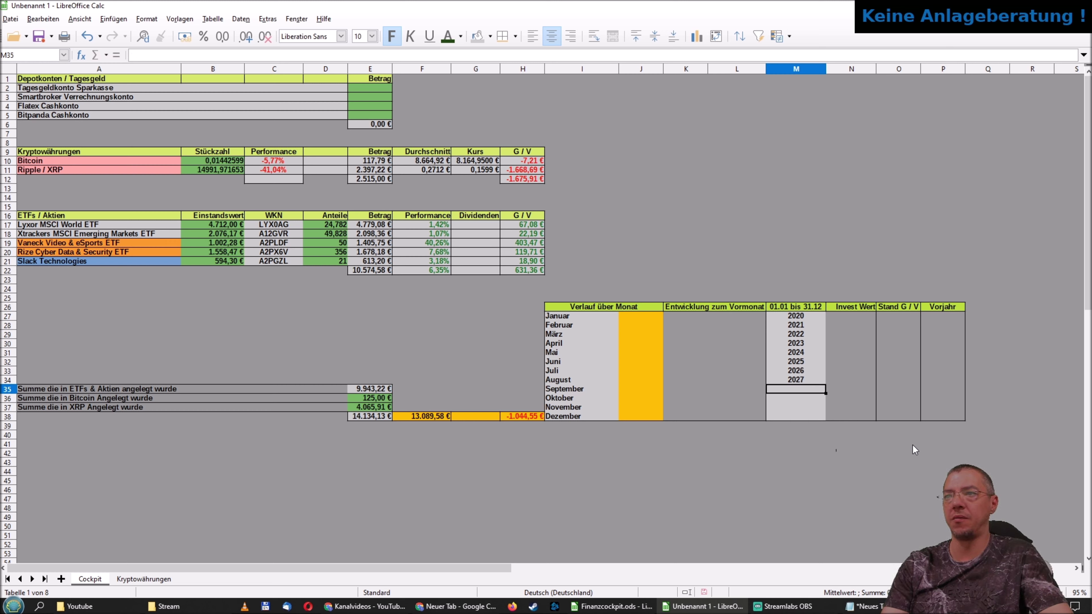
pyautogui.write('2028')
pyautogui.press('Return')
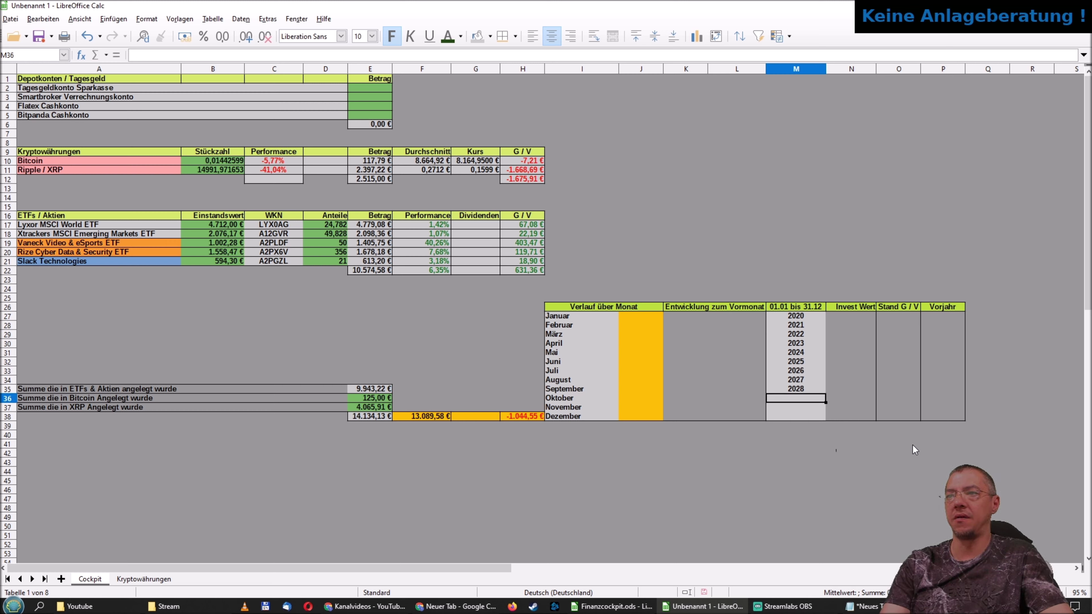
pyautogui.write('2029')
pyautogui.press('Return')
pyautogui.write('2')
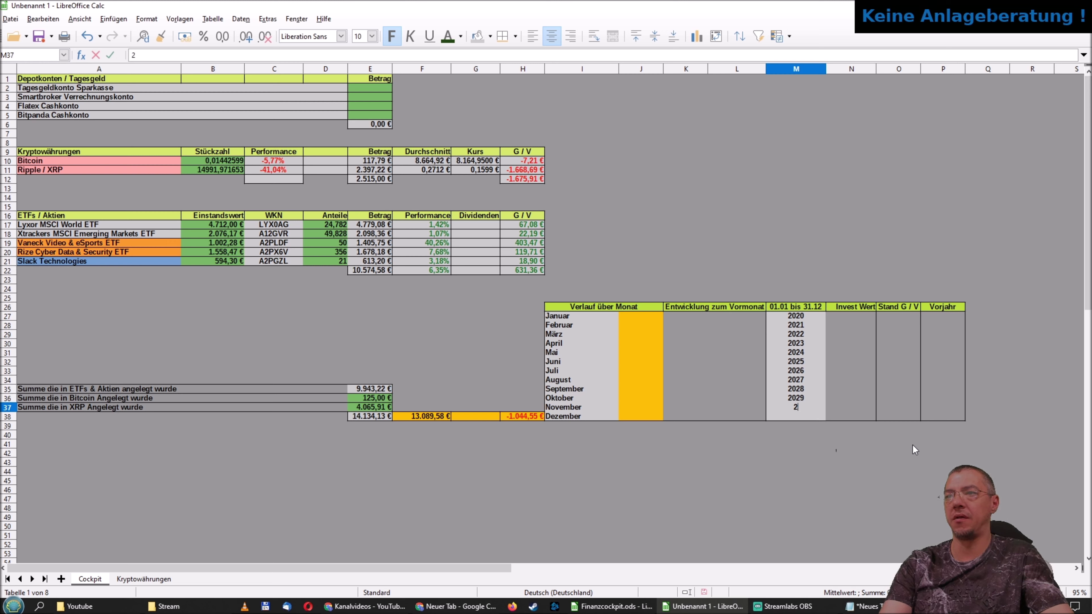
pyautogui.write('030')
pyautogui.press('Return')
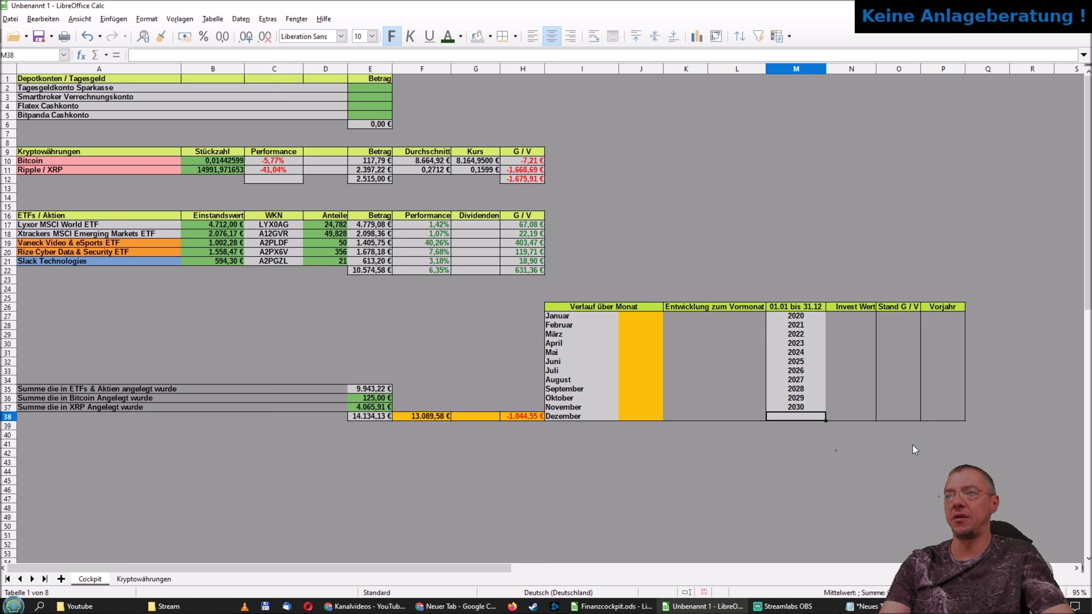
pyautogui.write('20')
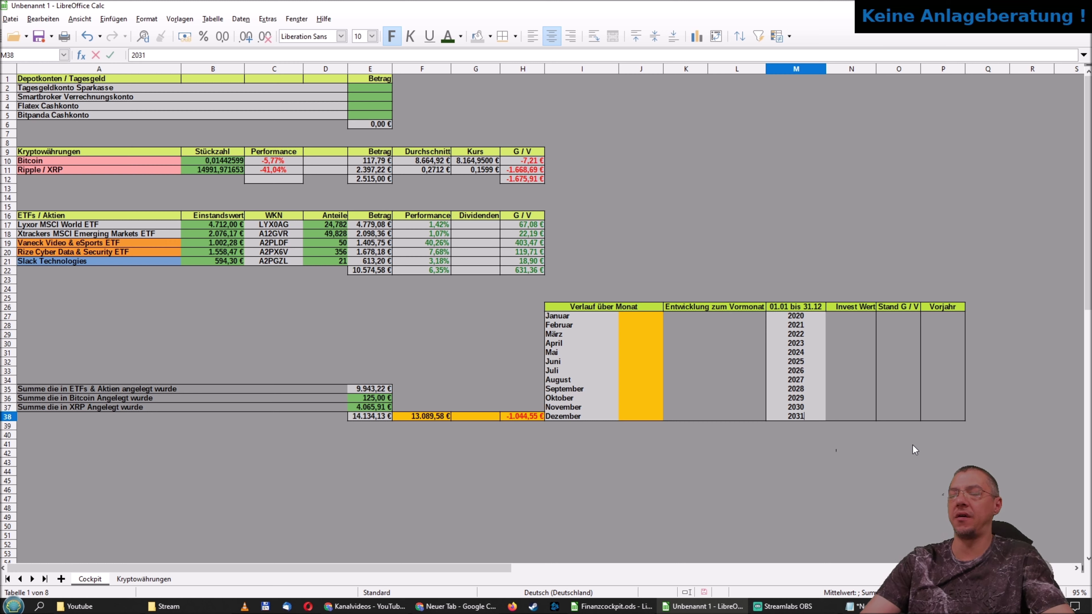
pyautogui.write('31')
pyautogui.press('Up')
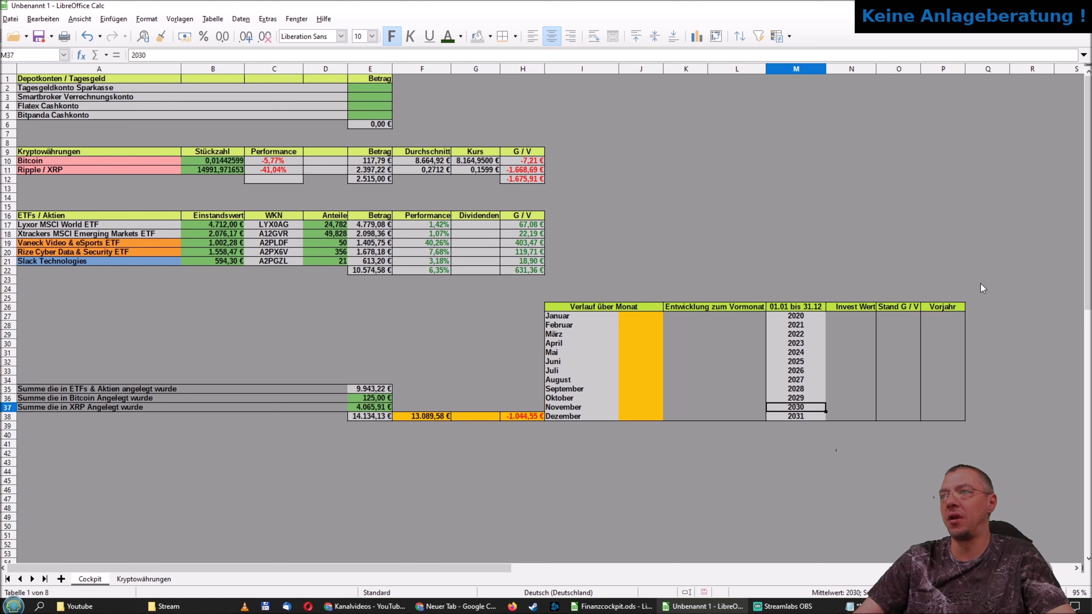
# Shade the Vorjahr cells P27:P38 and Entwicklung zum Vormonat cells K27:L38 light grey.
pyautogui.moveTo(936, 316); pyautogui.dragTo(935, 417)
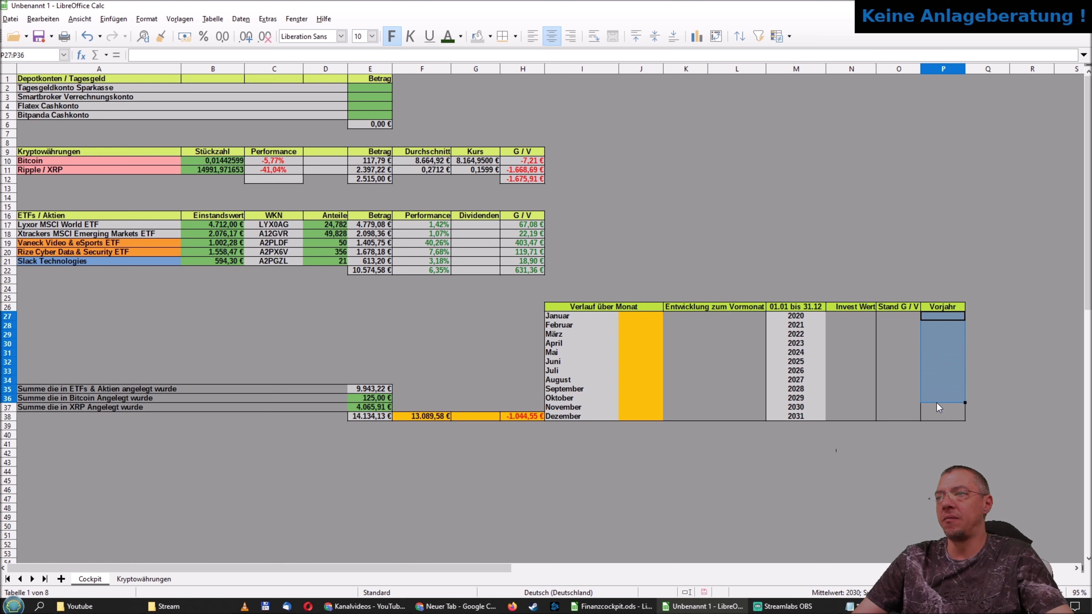
pyautogui.click(478, 37)
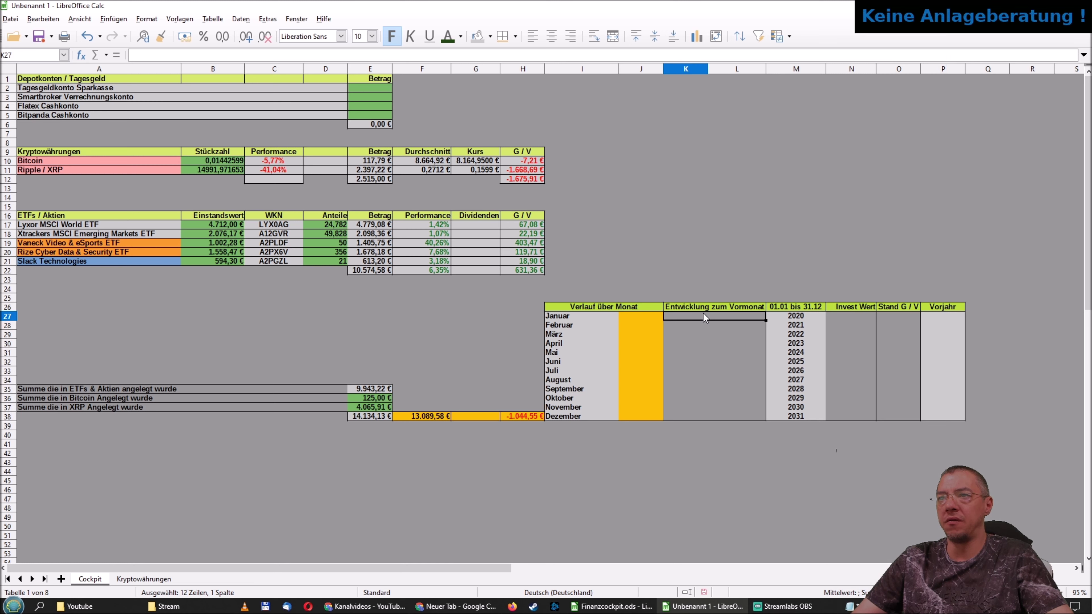
pyautogui.moveTo(703, 314); pyautogui.dragTo(719, 418)
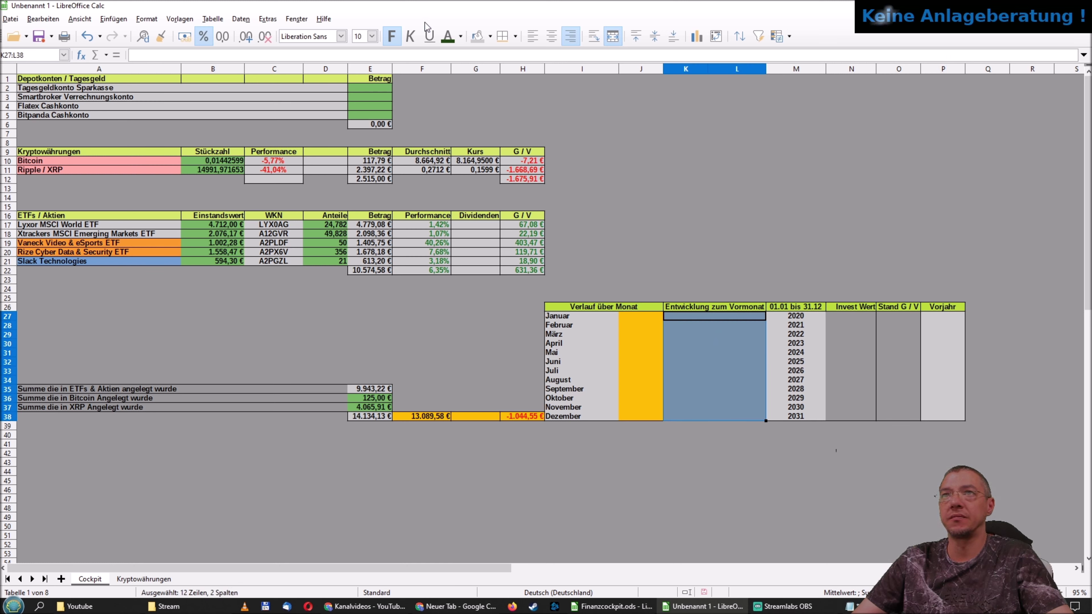
pyautogui.click(478, 37)
pyautogui.click(733, 462)
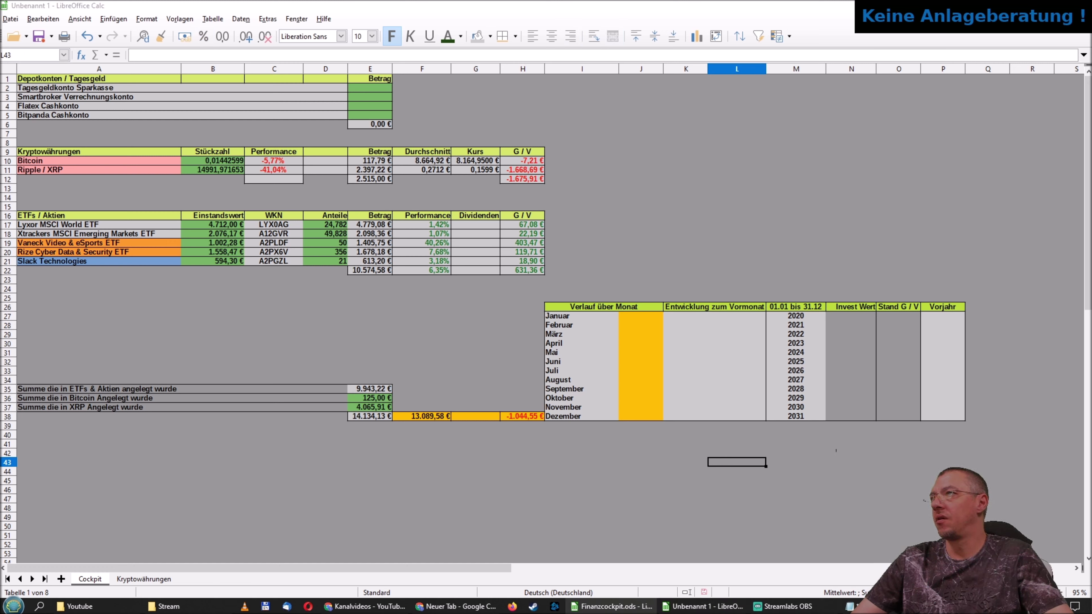
pyautogui.click(632, 471)
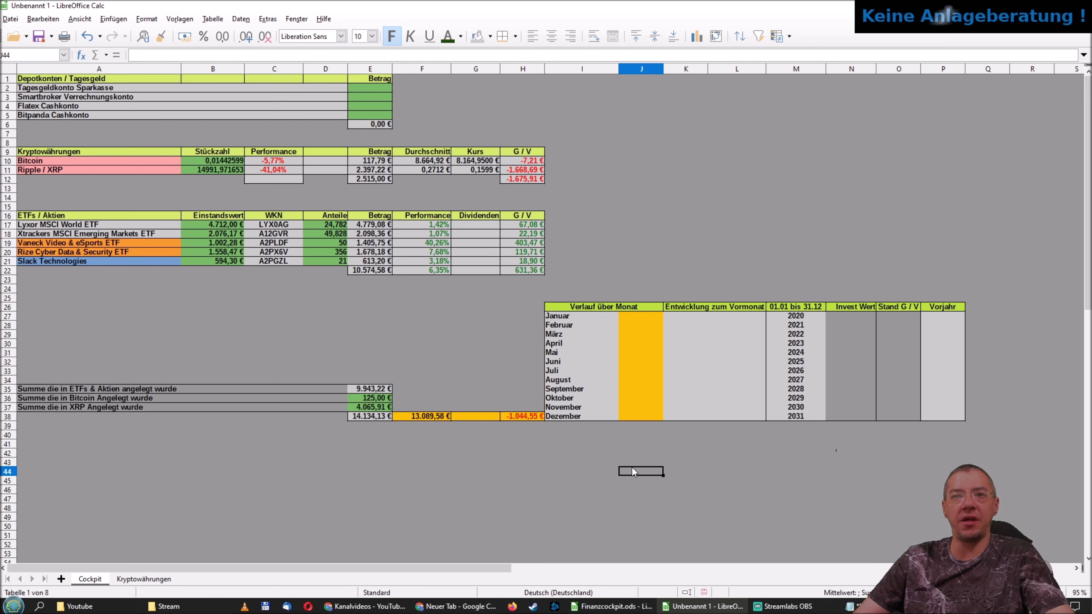
pyautogui.click(641, 318)
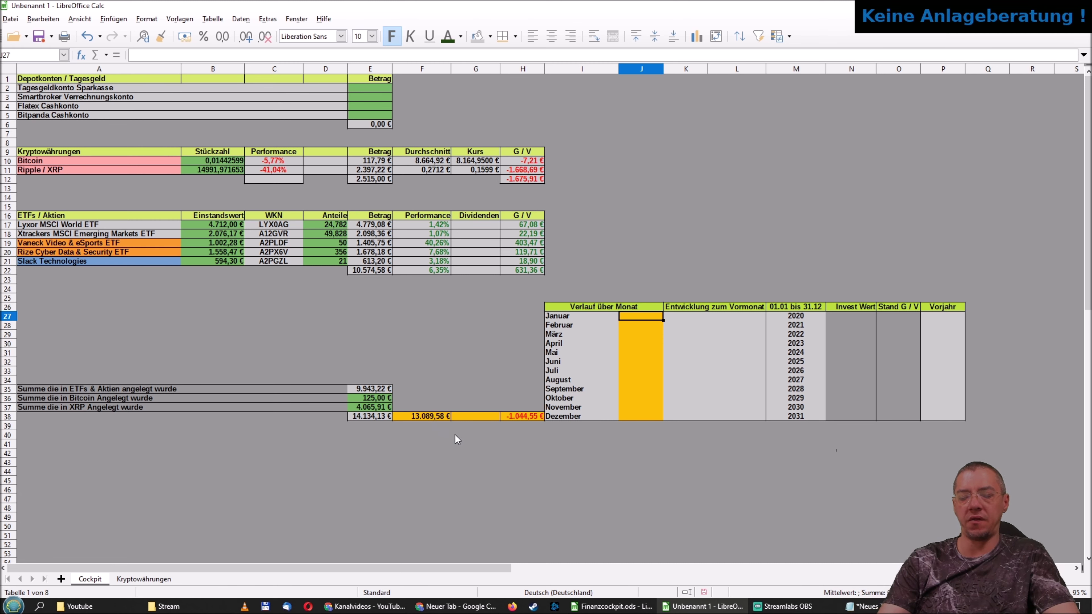
# Enter 1000, 2000, 3000, 4000 and 5000 for Januar through Mai.
pyautogui.write('1000')
pyautogui.press('Return')
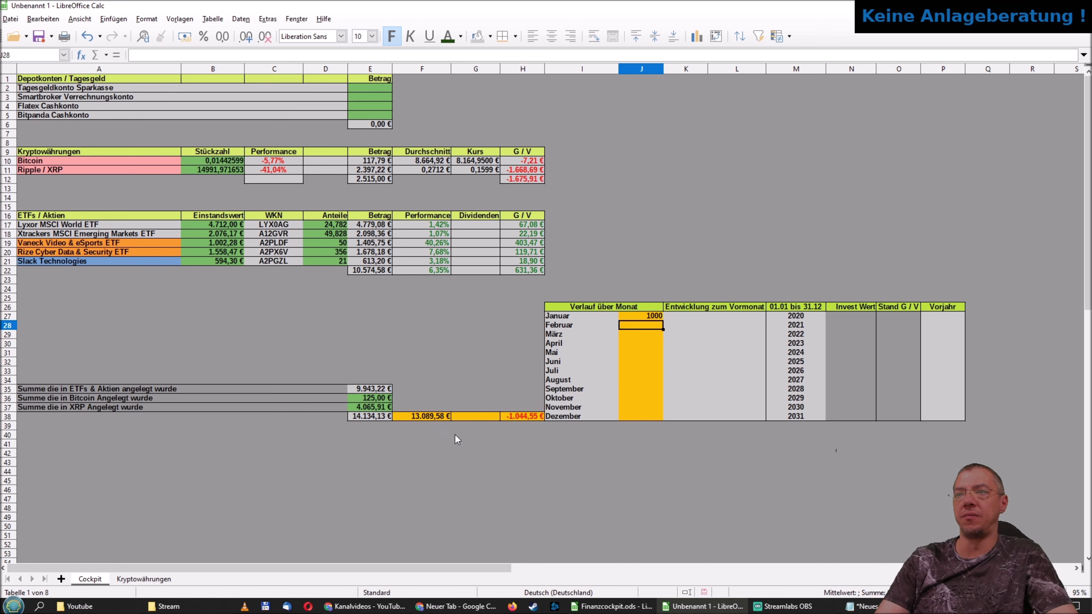
pyautogui.write('2000')
pyautogui.press('Return')
pyautogui.write('30')
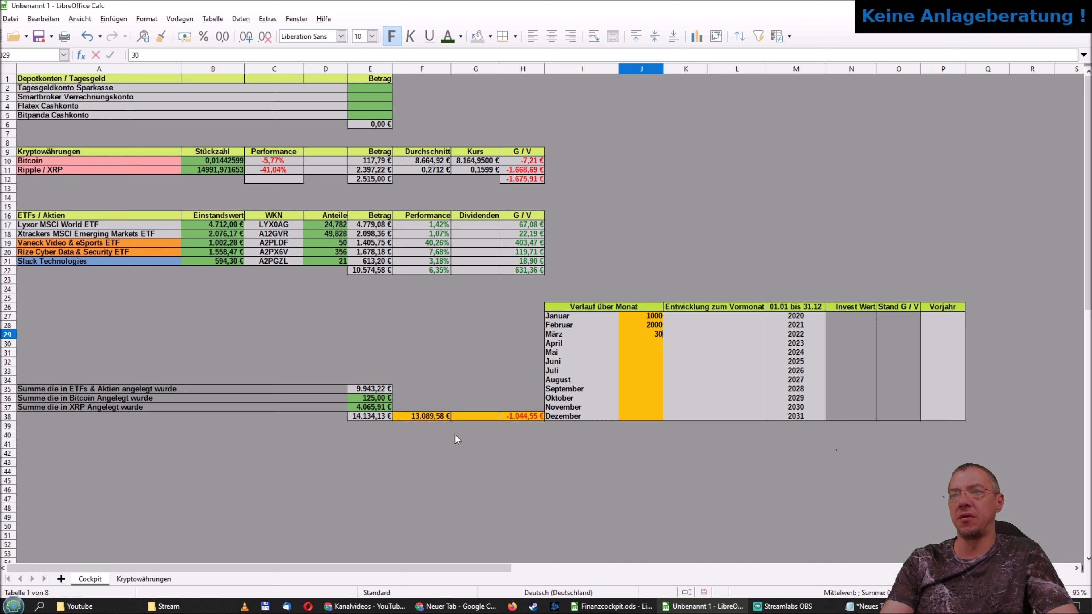
pyautogui.write('0')
pyautogui.press('Return')
pyautogui.write('4000')
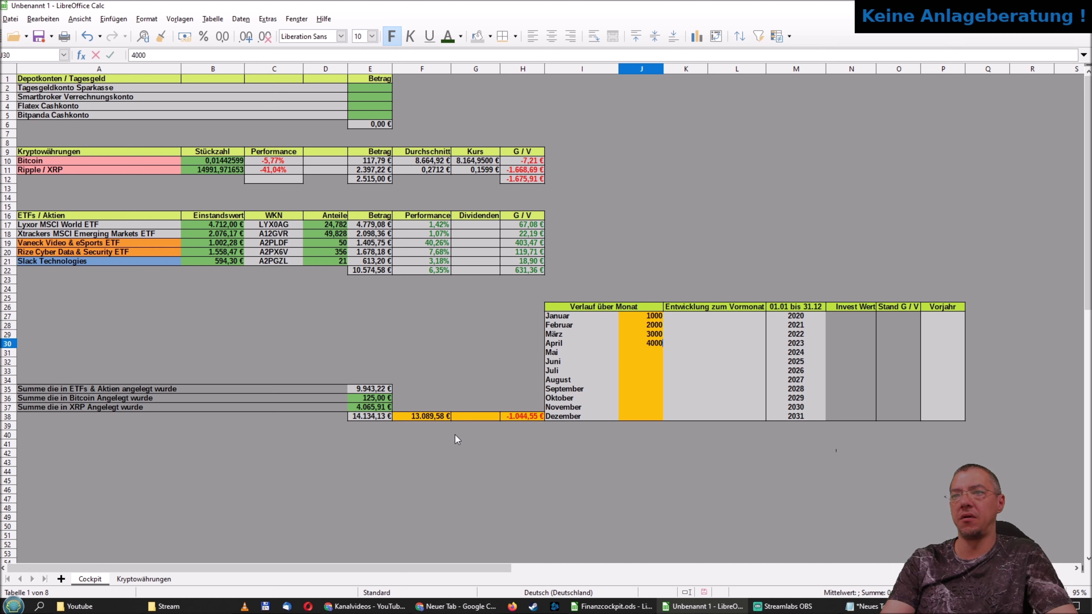
pyautogui.press('Return')
pyautogui.write('5')
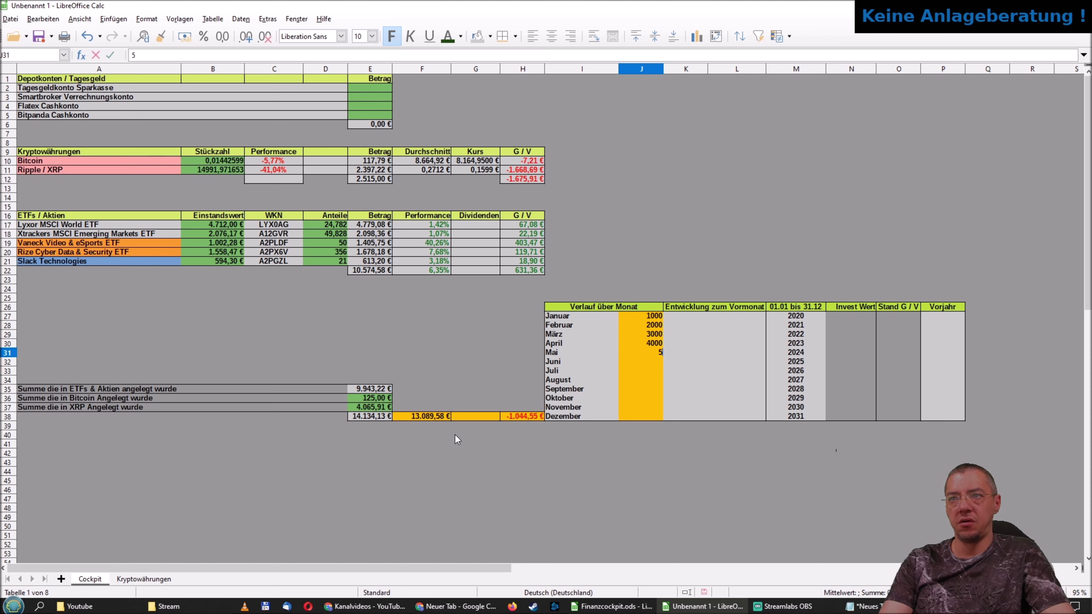
pyautogui.write('00')
pyautogui.press('Return')
pyautogui.write('13089')
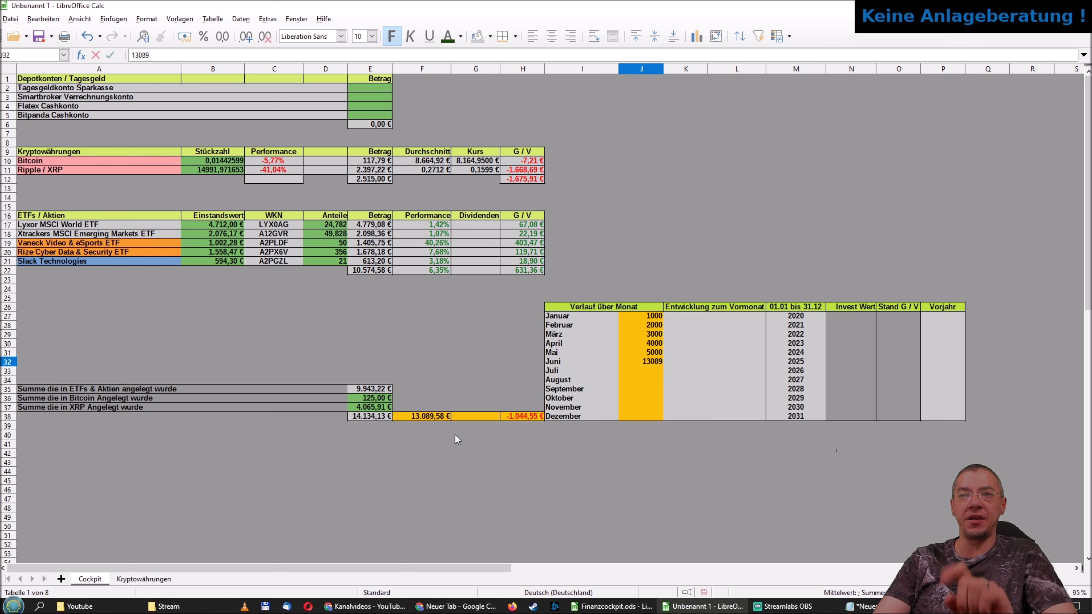
# Make the Juni cell a formula referencing the F38 total (13.089,58 €).
pyautogui.press('BackSpace')
pyautogui.press('BackSpace')
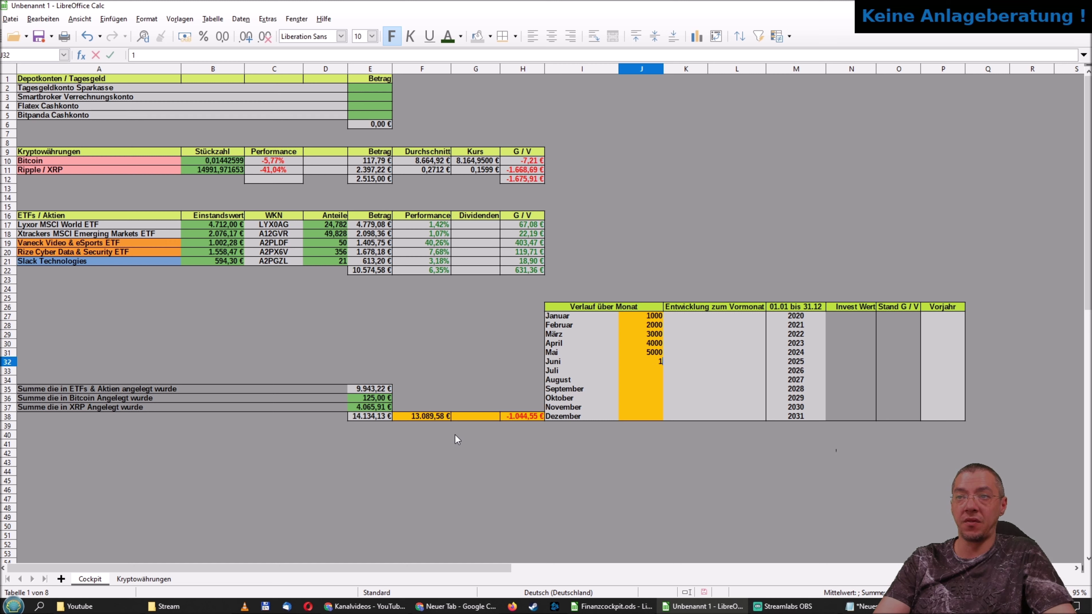
pyautogui.press('Escape')
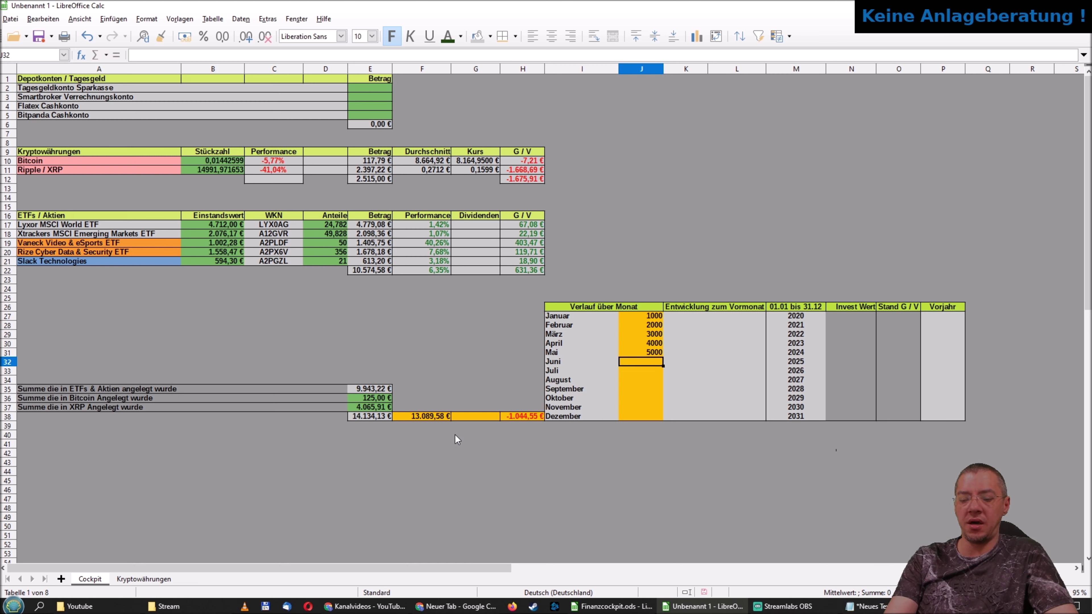
pyautogui.write('=')
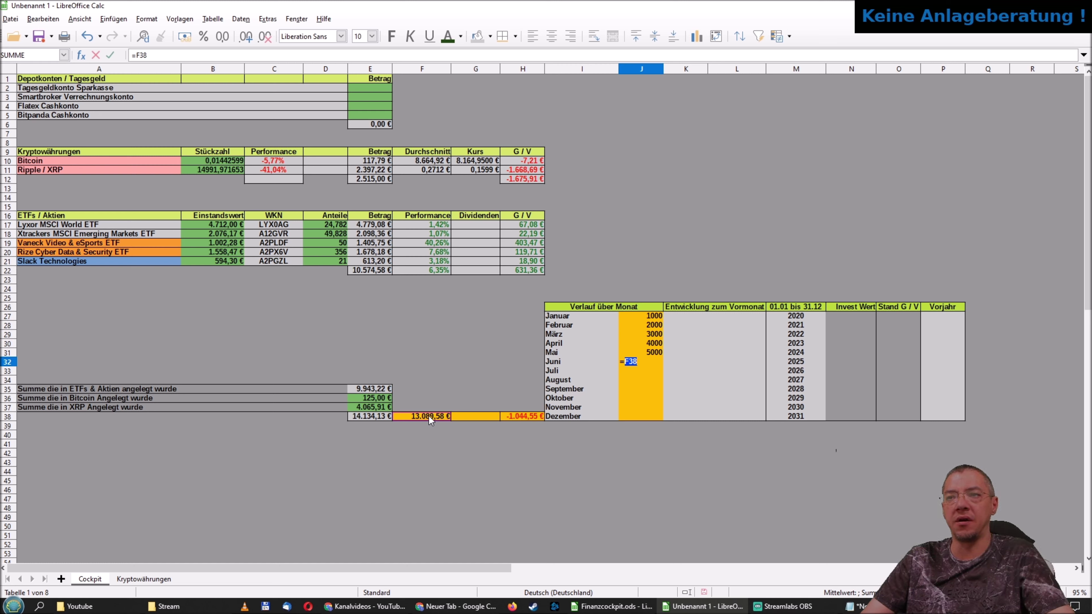
pyautogui.press('Return')
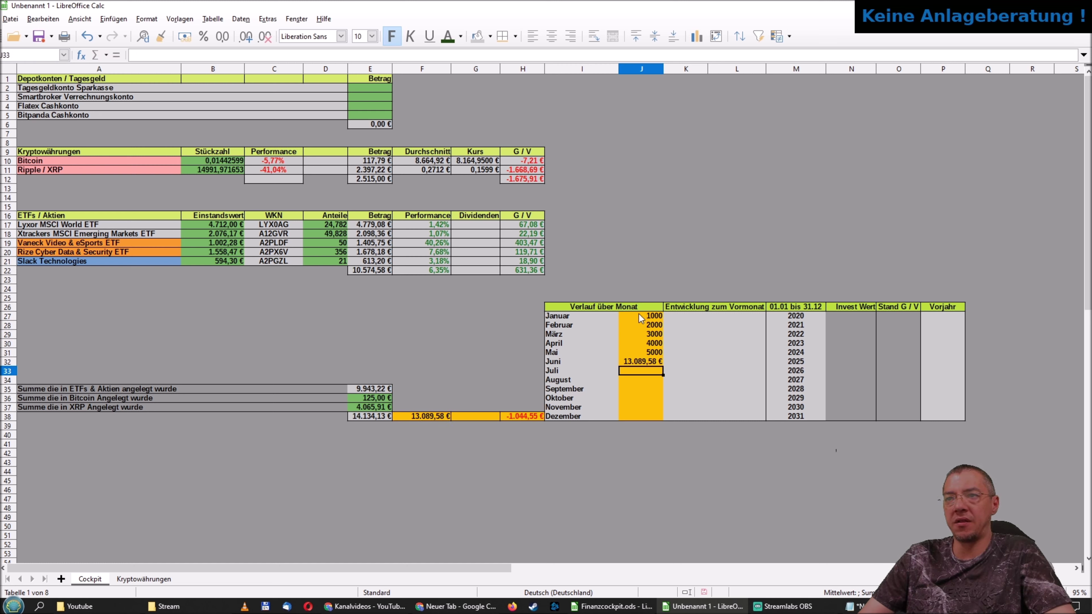
# Format the Januar–Dezember value cells J27:J38 with the Währung (euro currency) category.
pyautogui.moveTo(639, 315); pyautogui.dragTo(639, 415)
pyautogui.rightClick(640, 416)
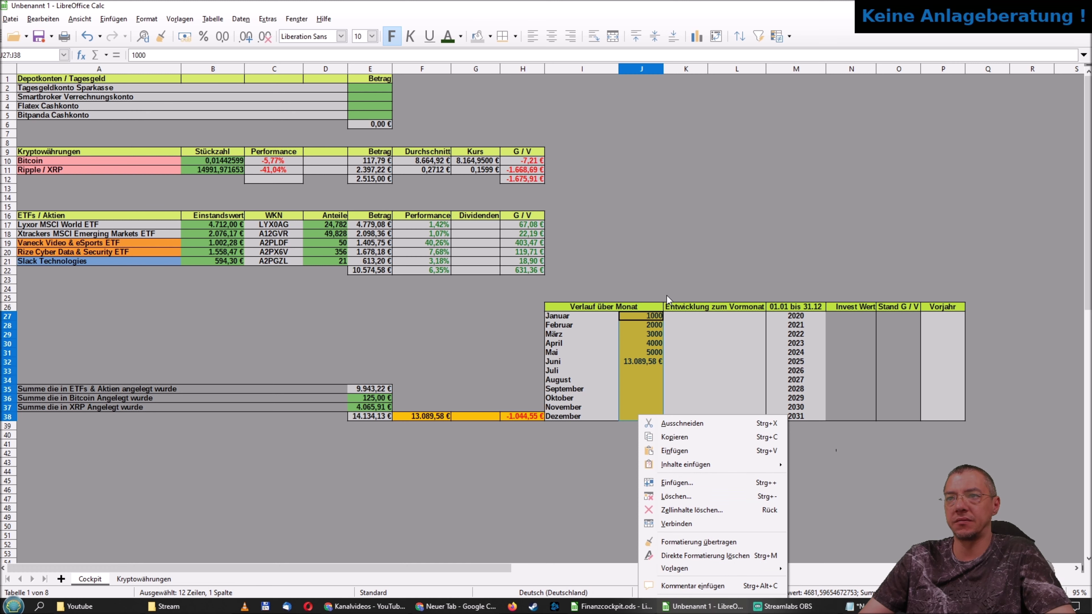
pyautogui.click(577, 432)
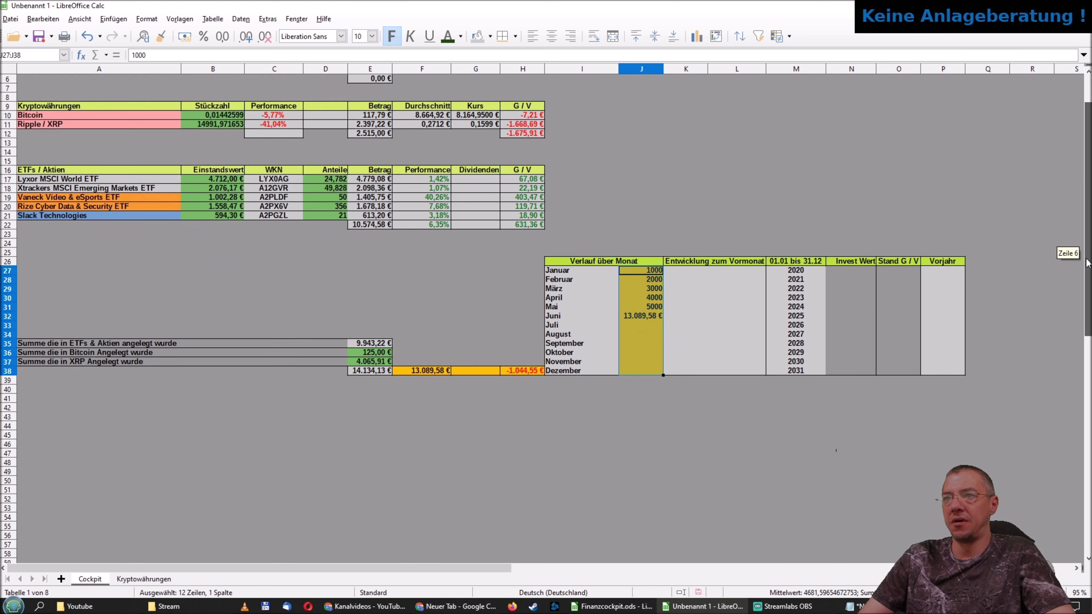
pyautogui.scroll(-2, 740, 301)
pyautogui.rightClick(641, 261)
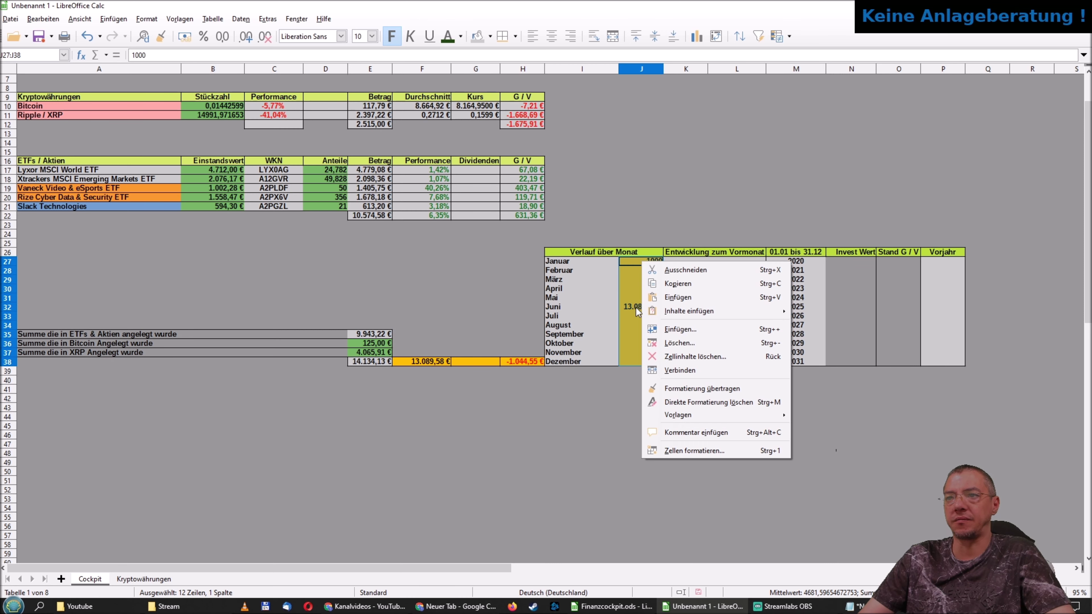
pyautogui.click(693, 451)
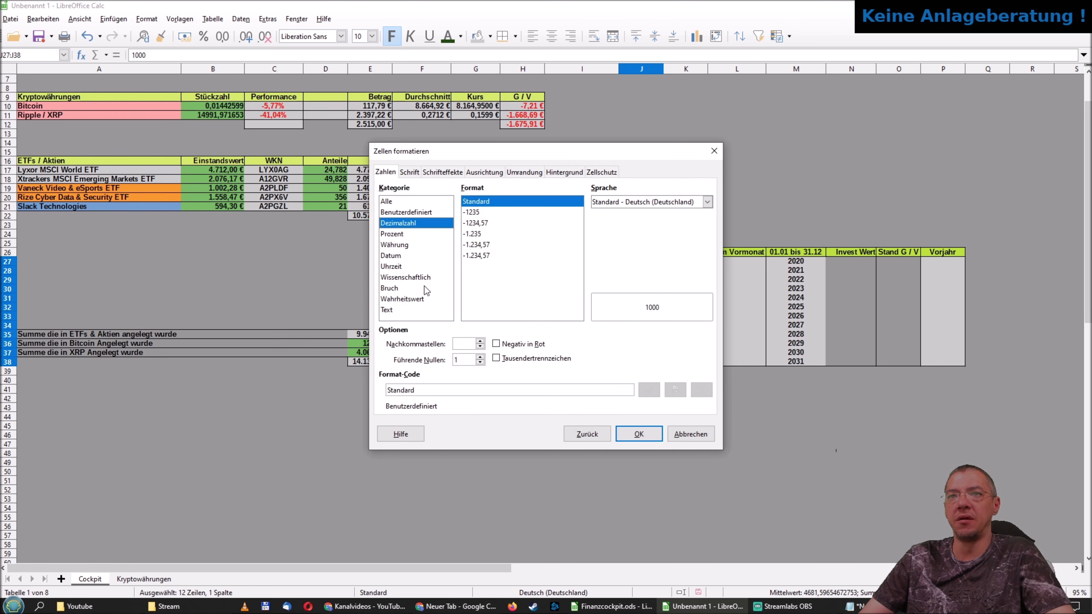
pyautogui.click(394, 246)
pyautogui.click(629, 434)
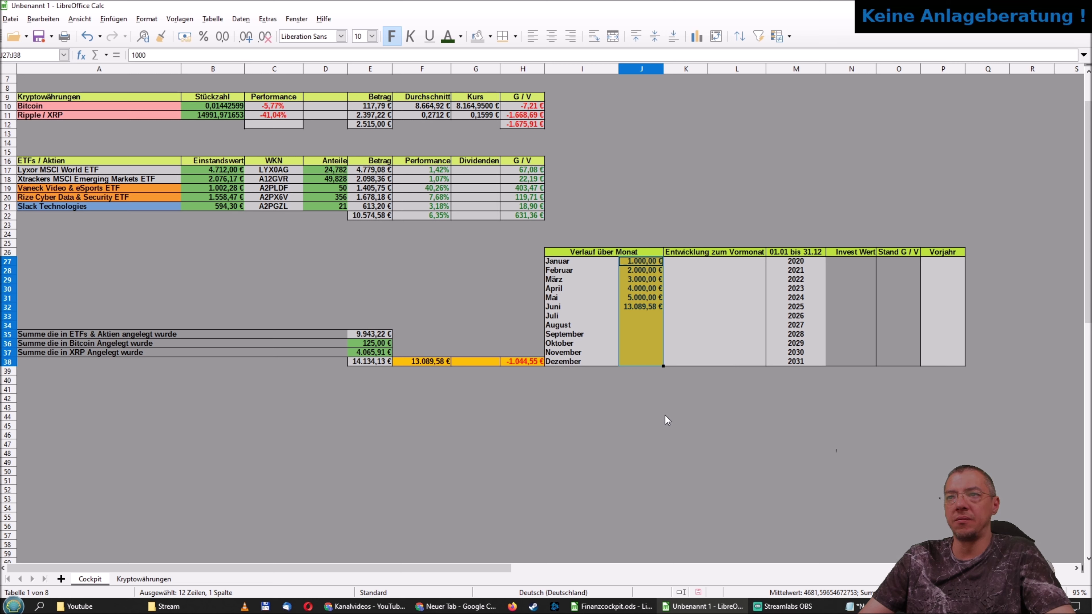
pyautogui.click(664, 409)
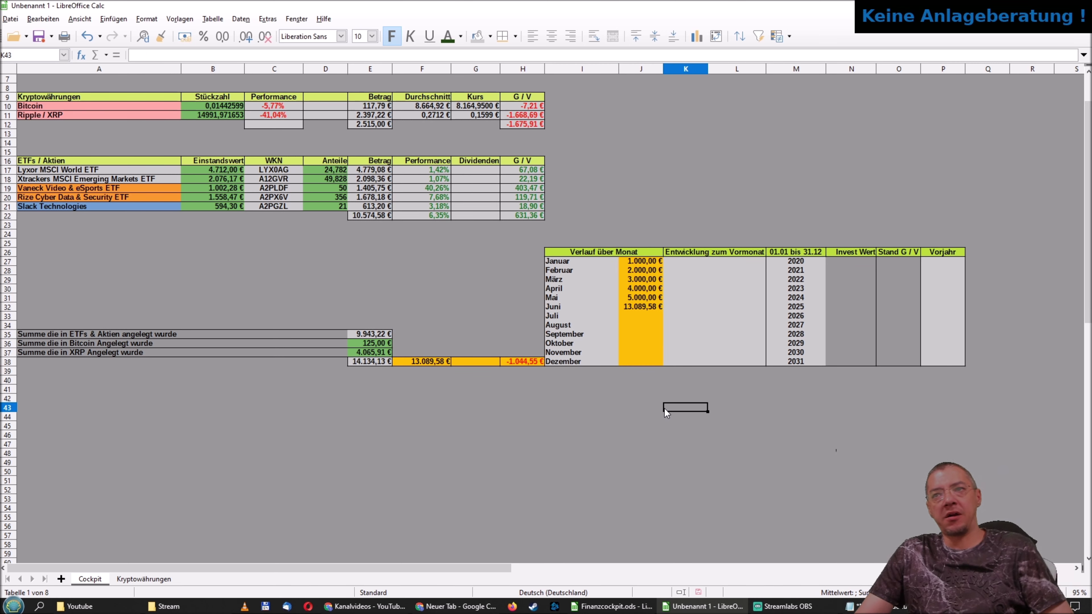
pyautogui.click(639, 314)
pyautogui.click(633, 301)
pyautogui.click(636, 306)
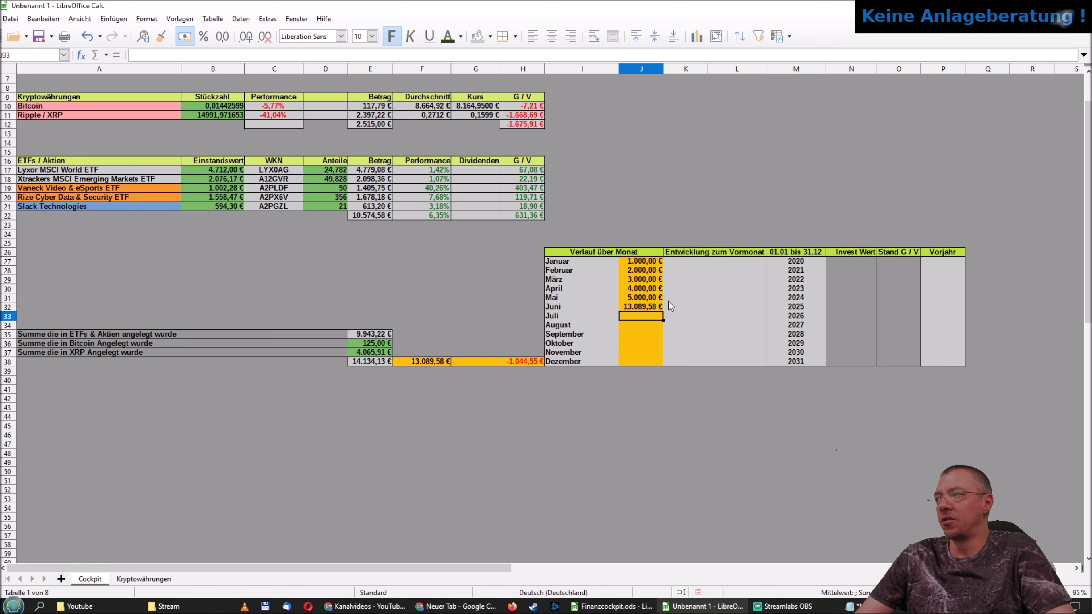
pyautogui.click(856, 261)
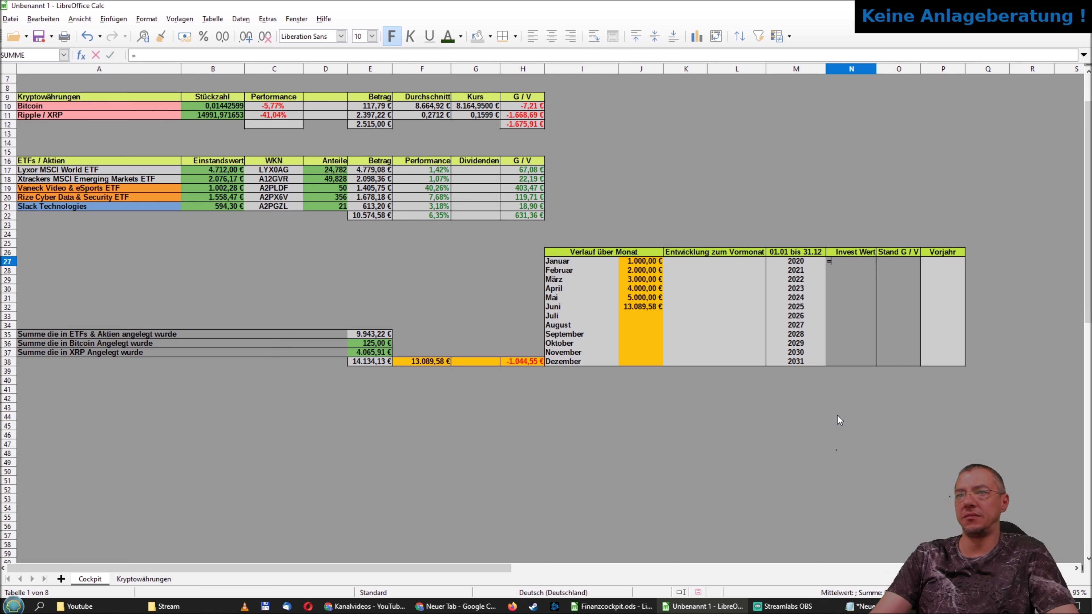
# Set the 2020 Invest Wert cell N27 to =F38.
pyautogui.write('=')
pyautogui.click(436, 363)
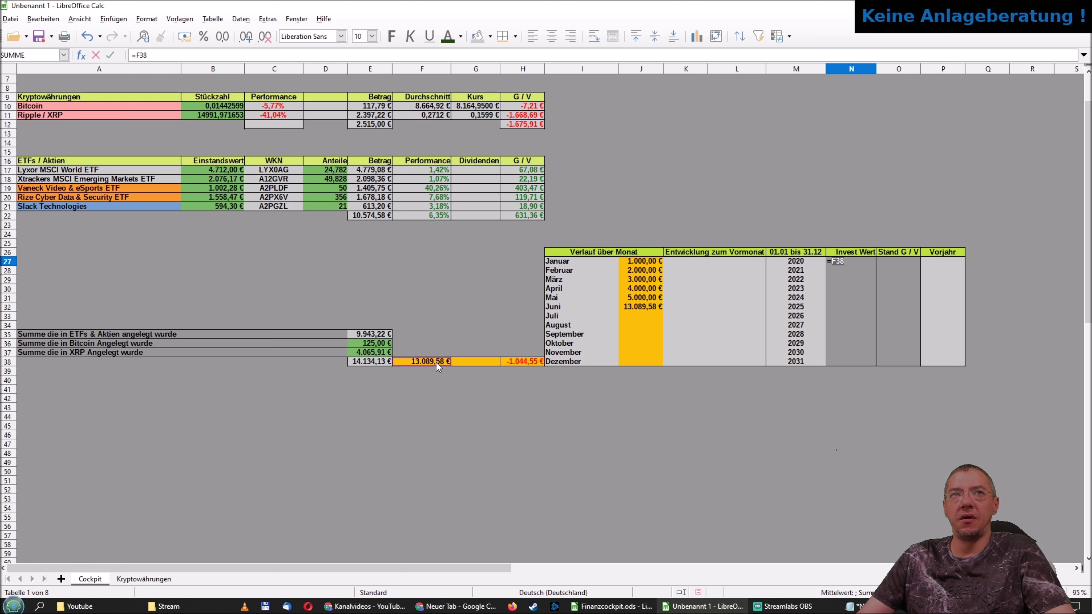
pyautogui.press('Return')
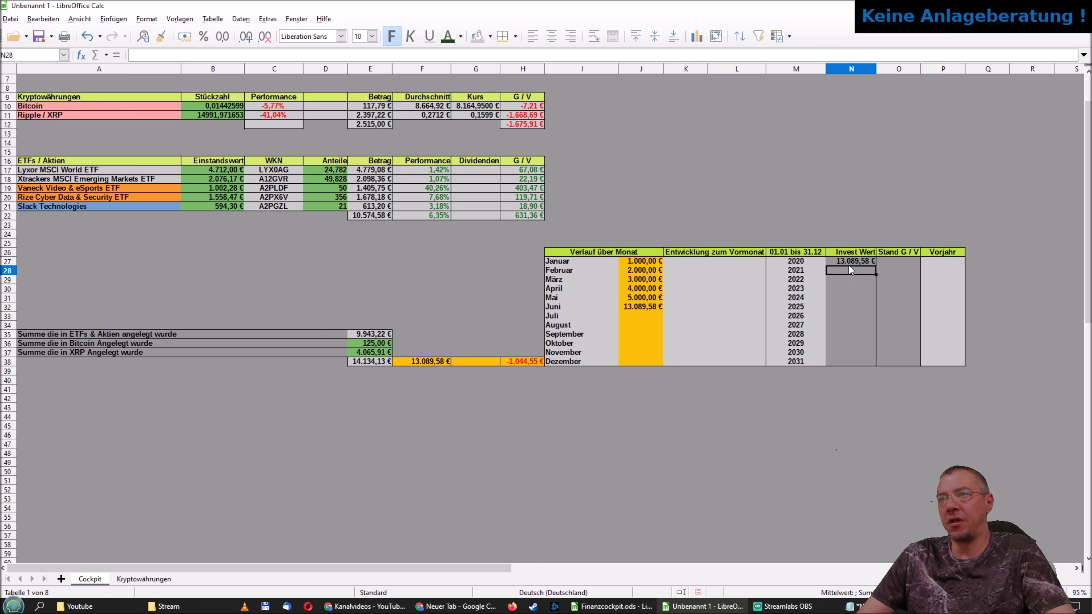
# Fill the Invest Wert and Stand G / V cells and the Verlauf über Monat values orange.
pyautogui.moveTo(850, 264); pyautogui.dragTo(887, 364)
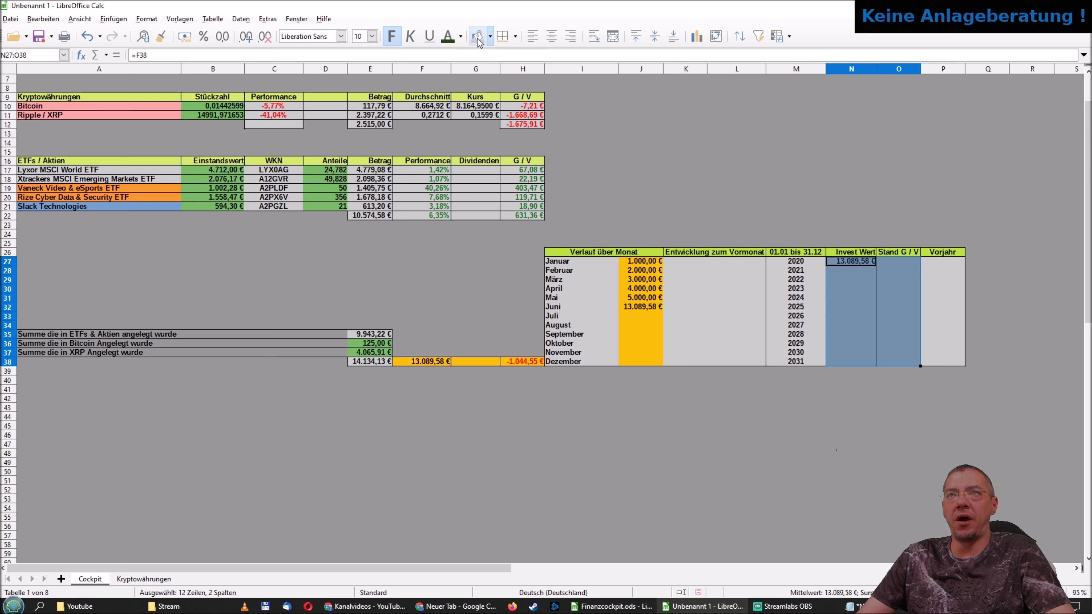
pyautogui.click(490, 36)
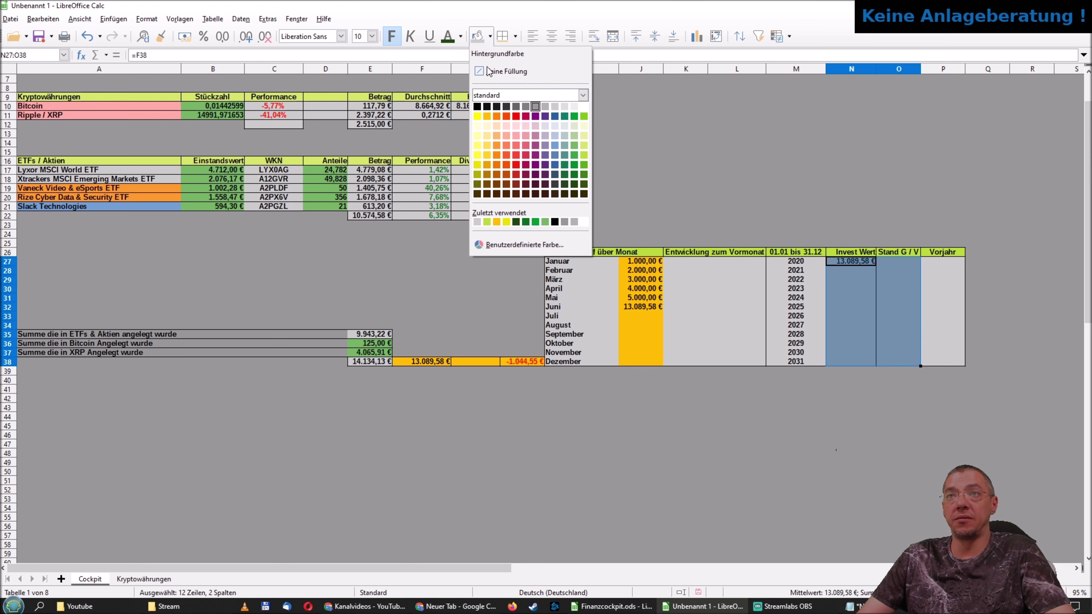
pyautogui.click(487, 167)
pyautogui.click(689, 418)
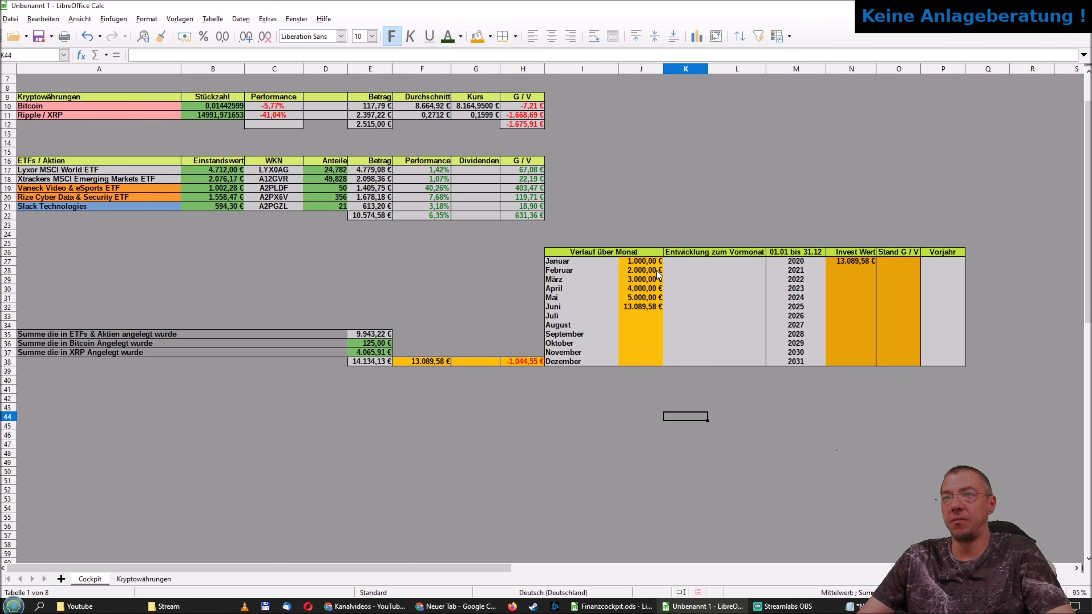
pyautogui.moveTo(643, 261); pyautogui.dragTo(643, 363)
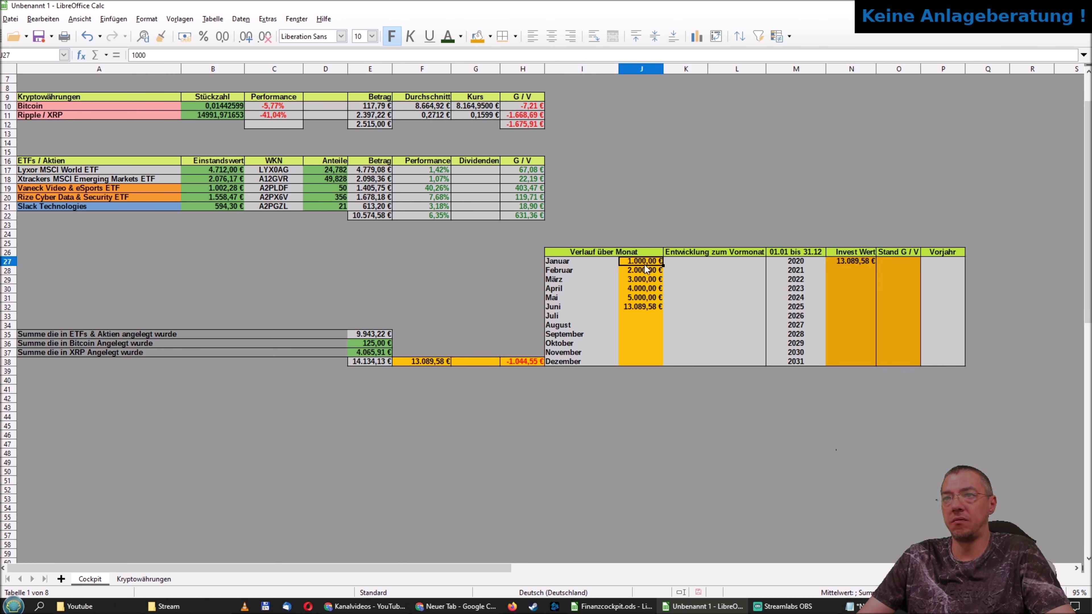
pyautogui.click(477, 37)
pyautogui.click(694, 408)
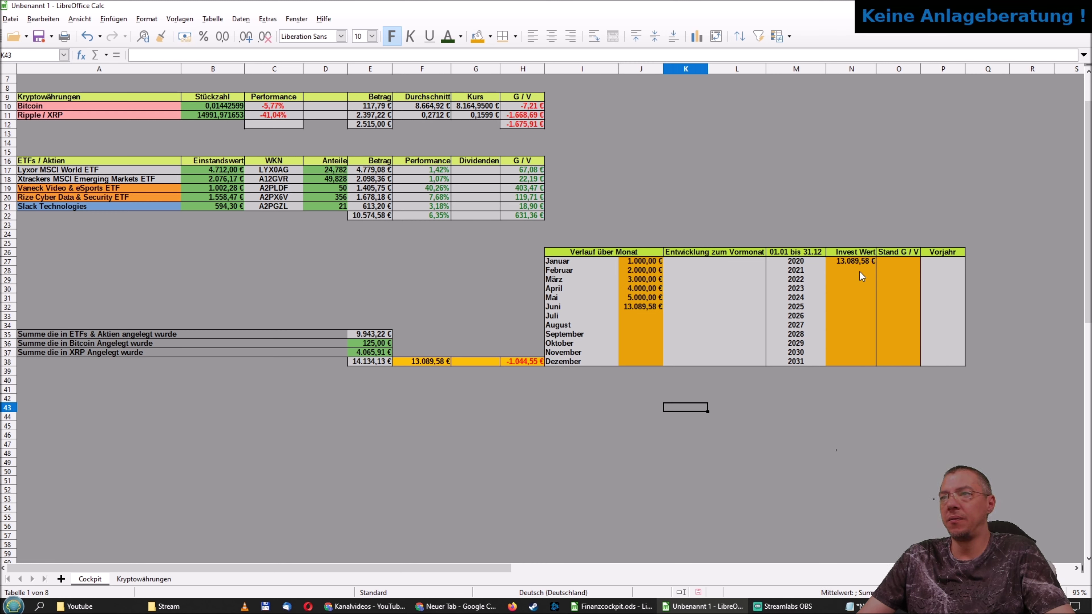
pyautogui.click(893, 262)
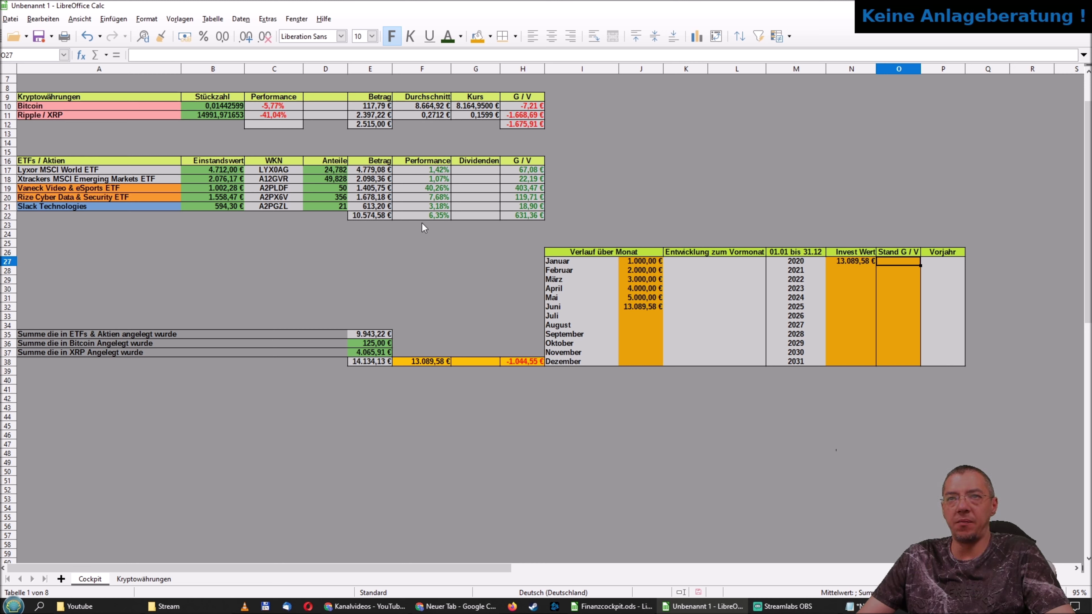
pyautogui.click(432, 217)
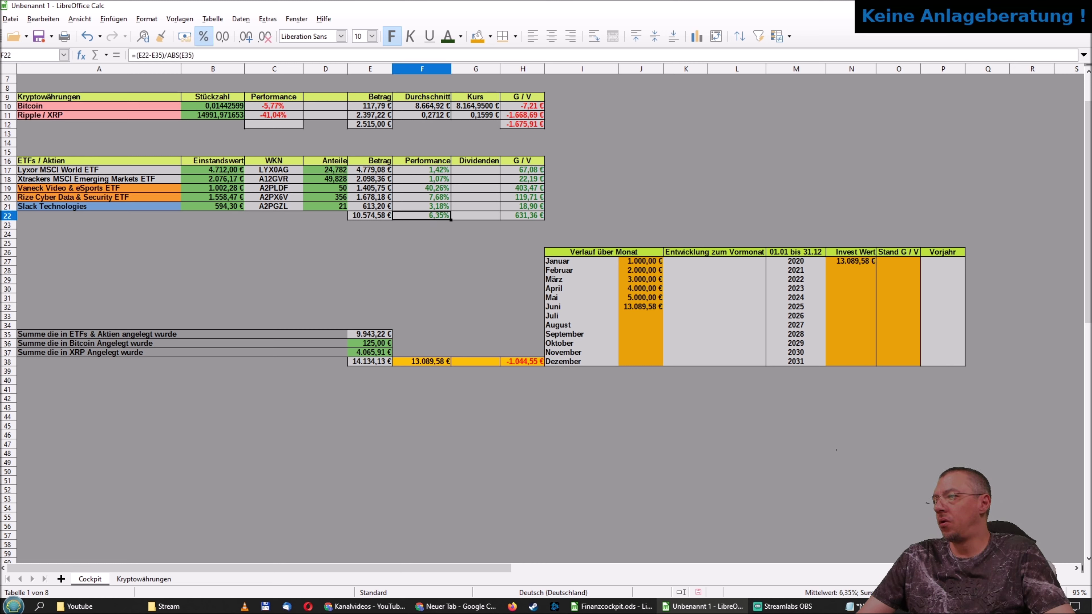
pyautogui.click(470, 361)
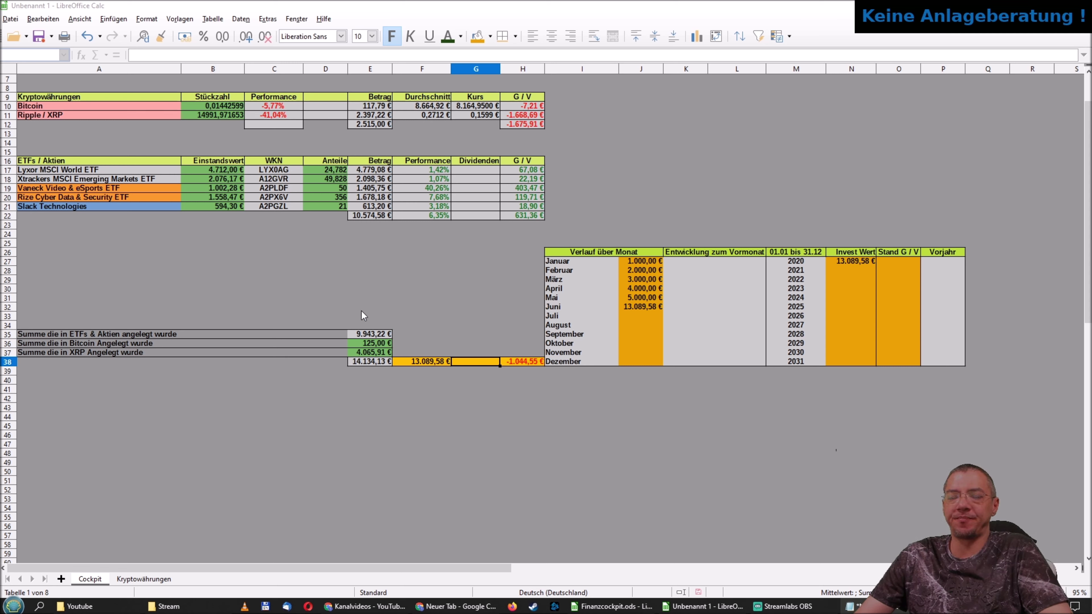
pyautogui.click(452, 385)
pyautogui.click(465, 363)
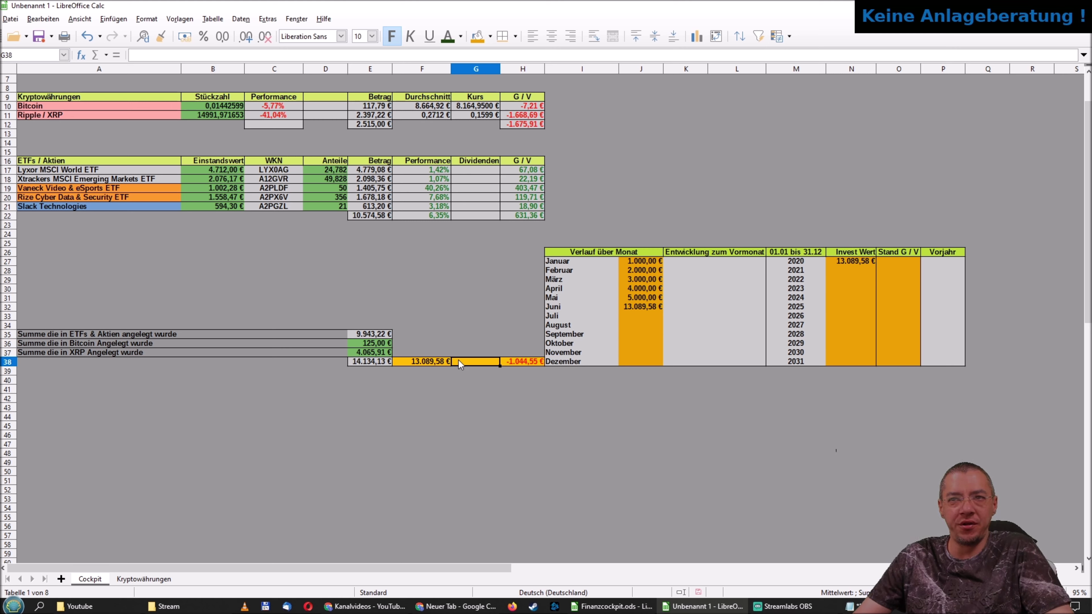
# Format G38 as a percentage with negatives in red, and right-align it.
pyautogui.rightClick(458, 360)
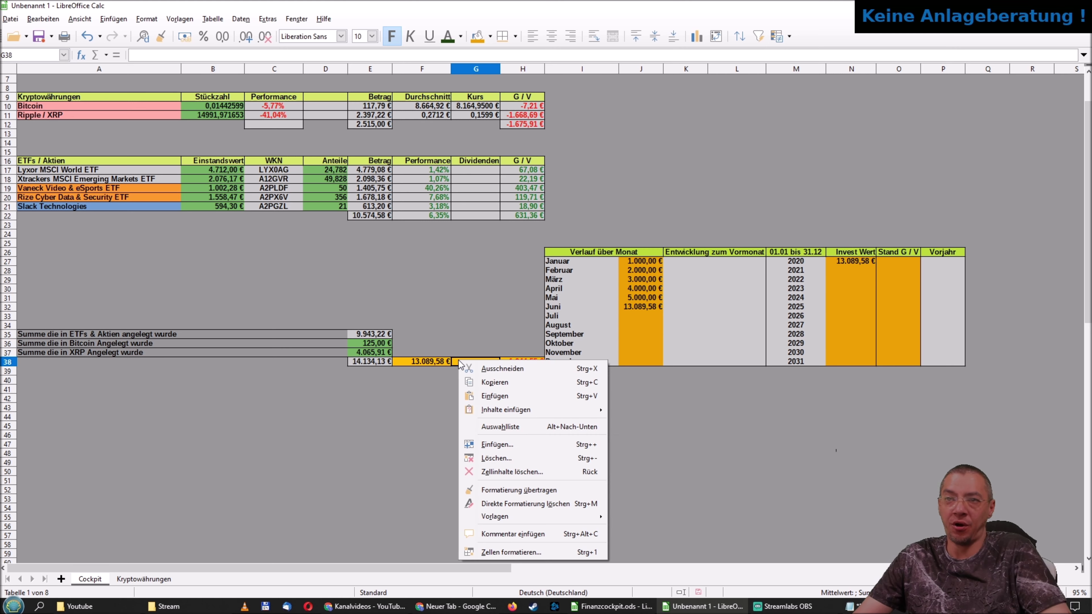
pyautogui.click(493, 551)
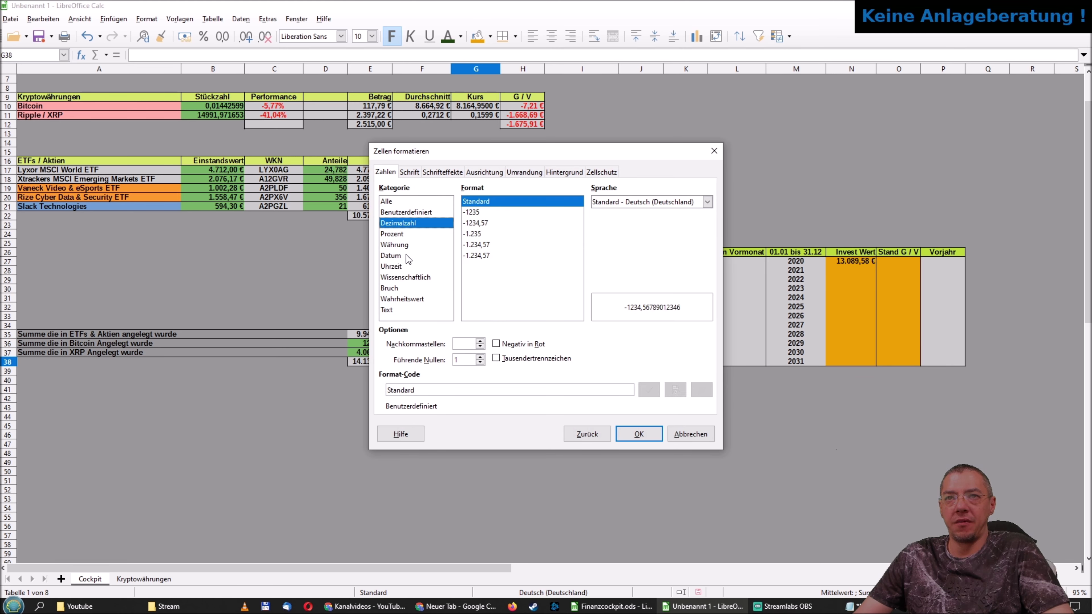
pyautogui.click(394, 234)
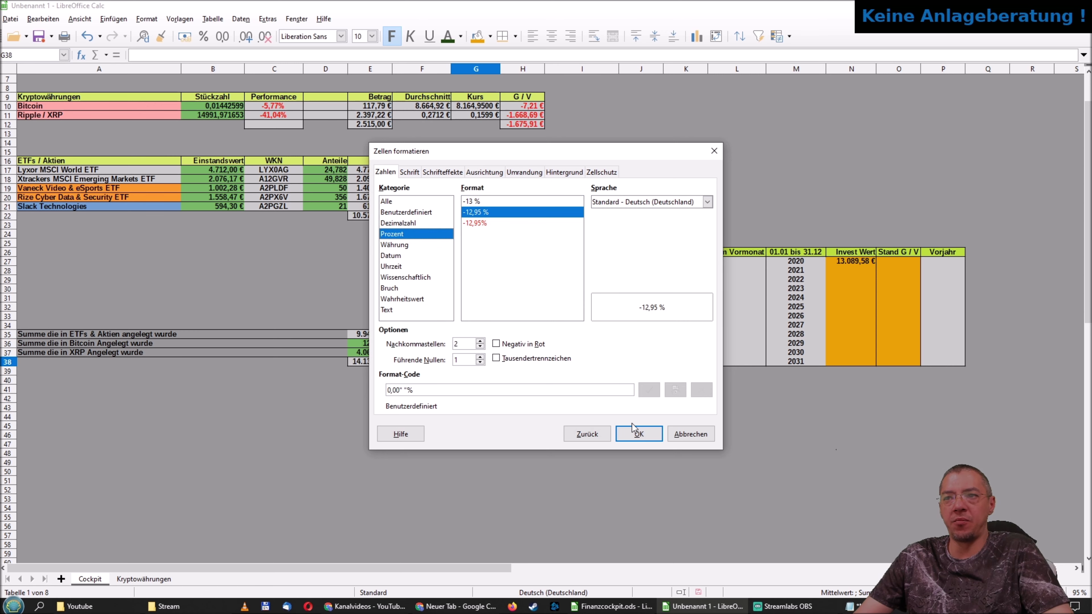
pyautogui.click(496, 344)
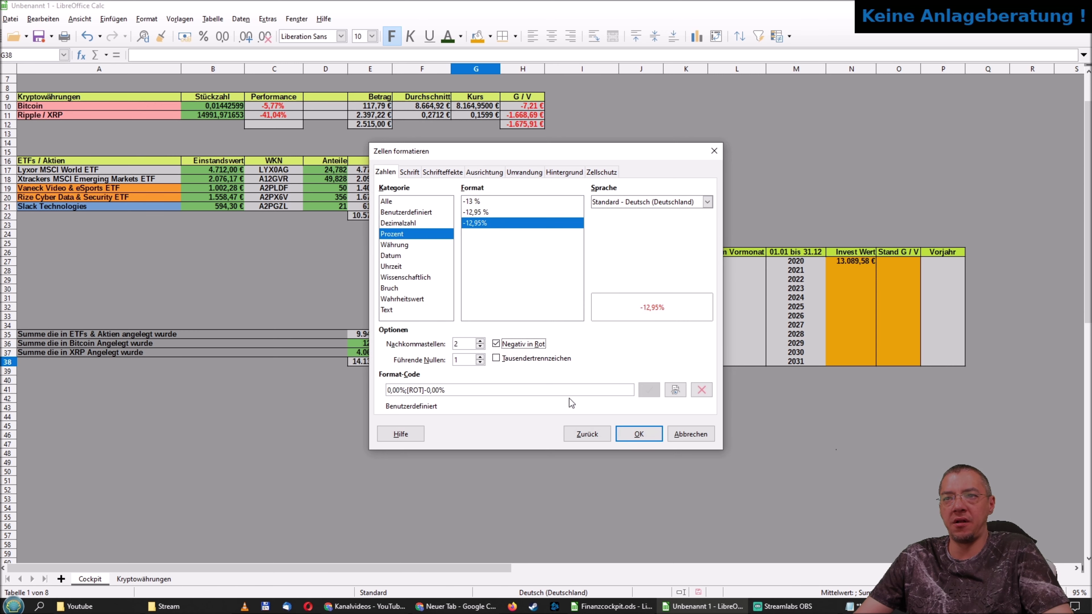
pyautogui.click(631, 435)
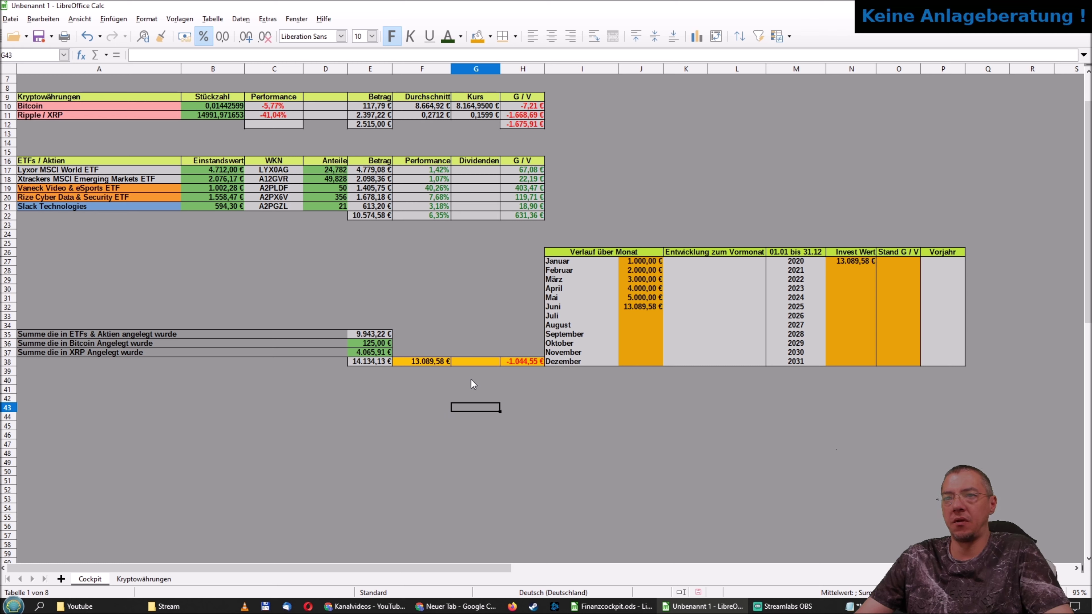
pyautogui.click(571, 41)
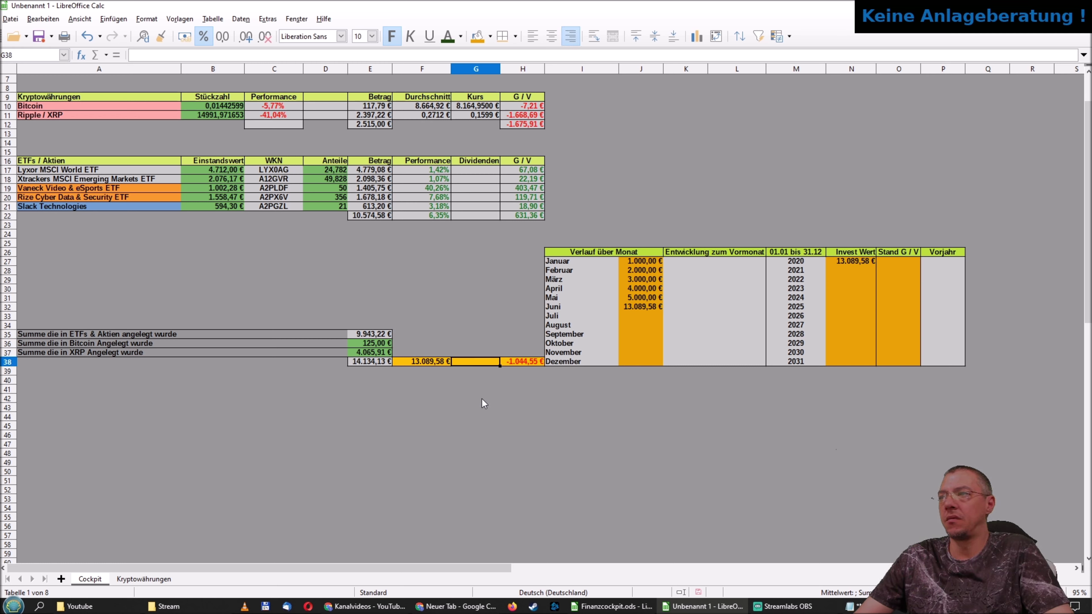
pyautogui.click(478, 360)
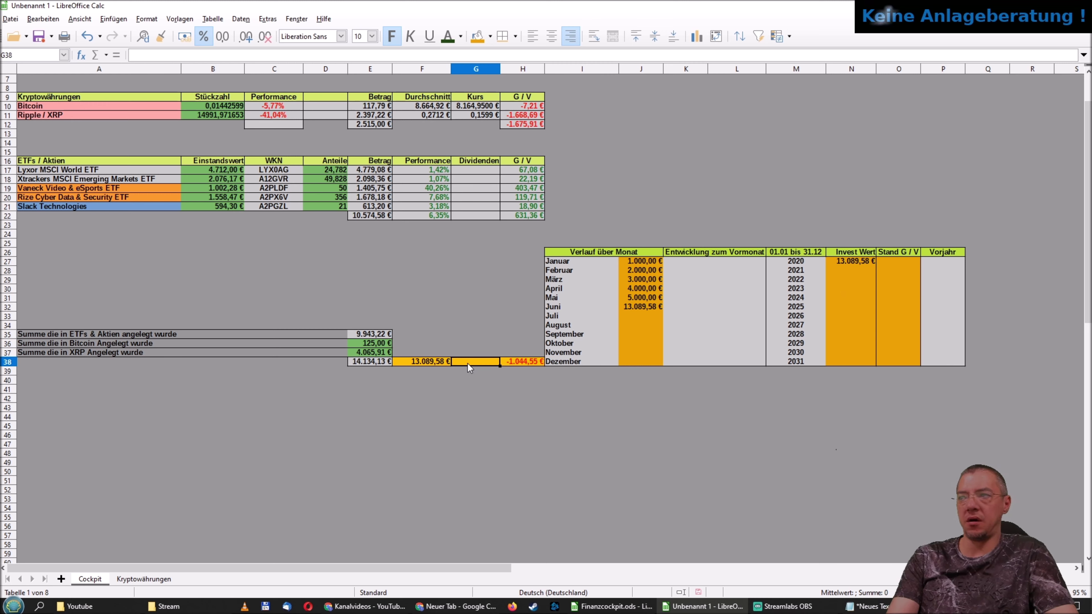
# Enter =(F38-E38)/ABS(E38) in G38 so the overall change reads -7,39%.
pyautogui.write('=')
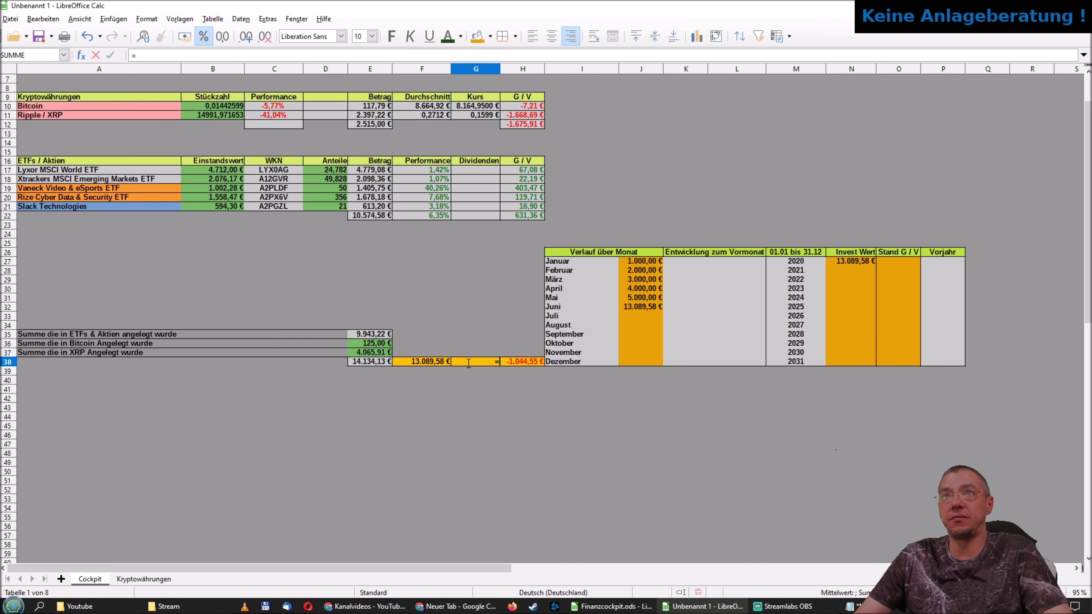
pyautogui.click(414, 363)
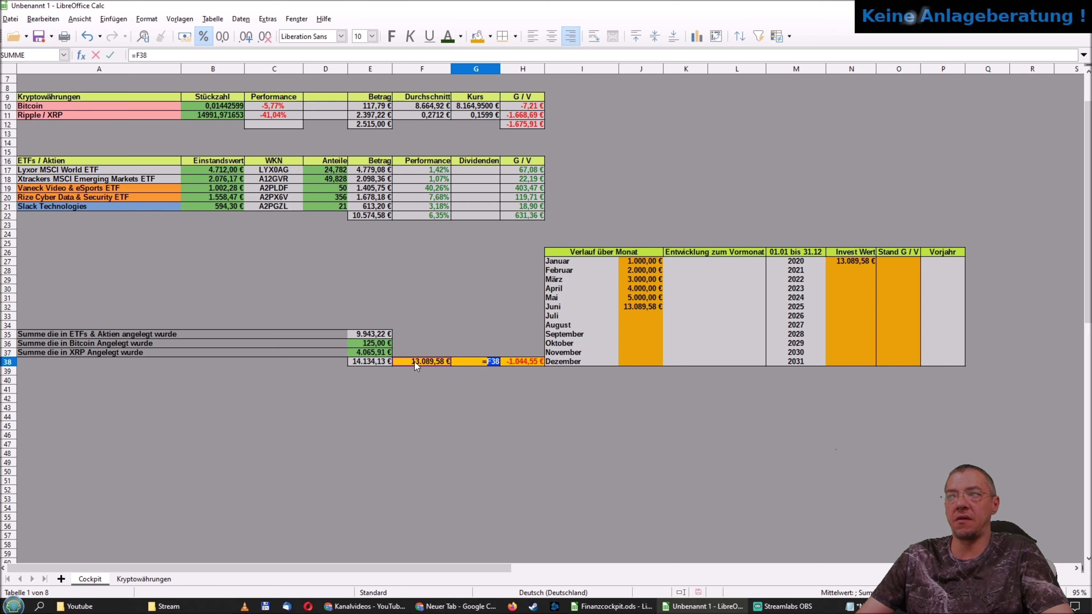
pyautogui.write('-')
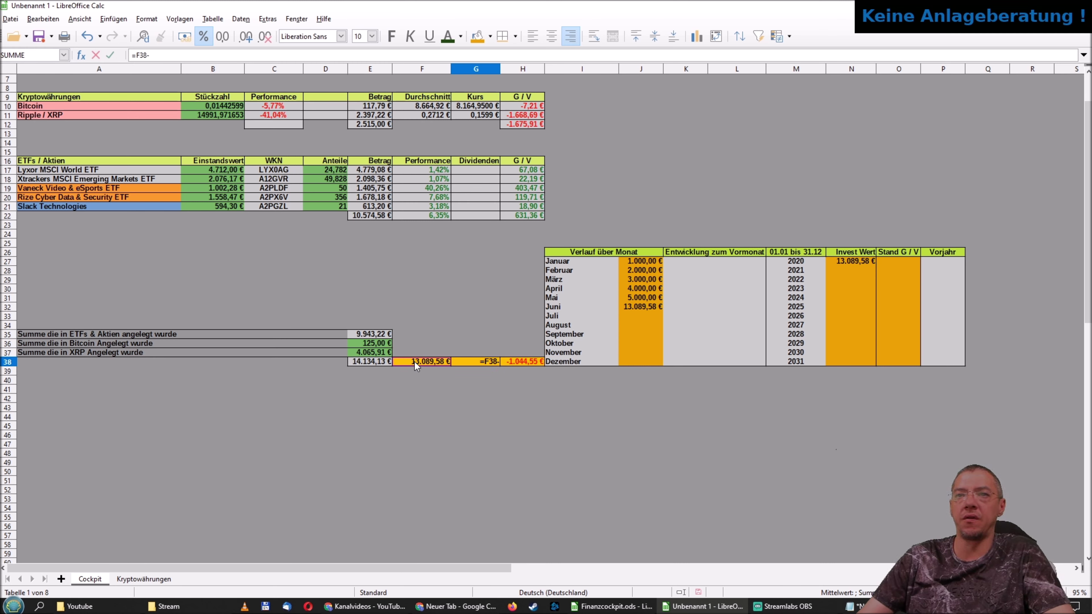
pyautogui.click(373, 364)
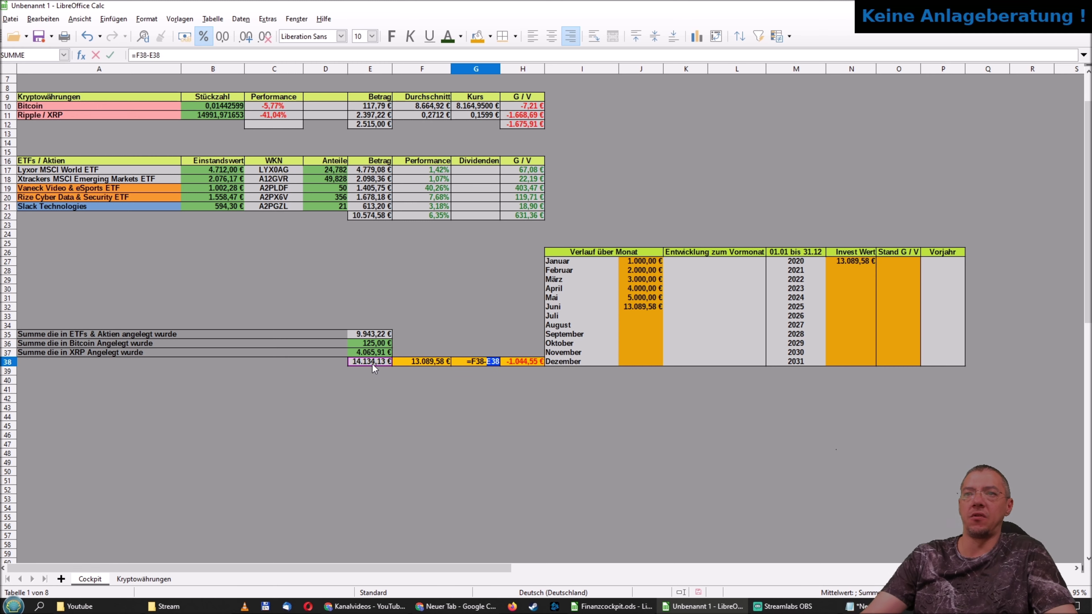
pyautogui.press('BackSpace')
pyautogui.press('BackSpace')
pyautogui.press('BackSpace')
pyautogui.press('BackSpace')
pyautogui.press('BackSpace')
pyautogui.press('BackSpace')
pyautogui.press('BackSpace')
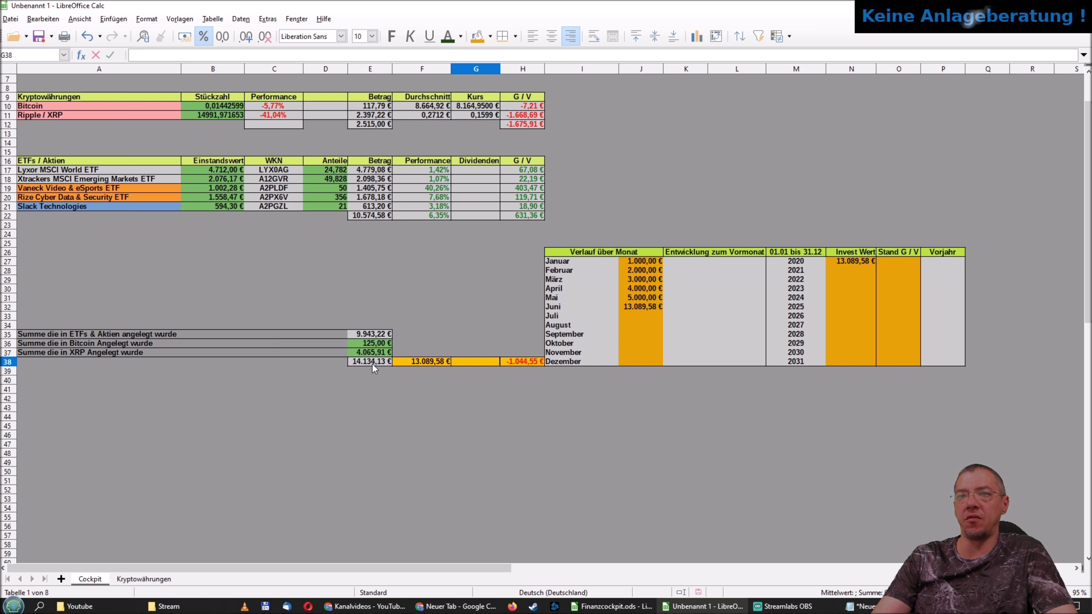
pyautogui.write('=(')
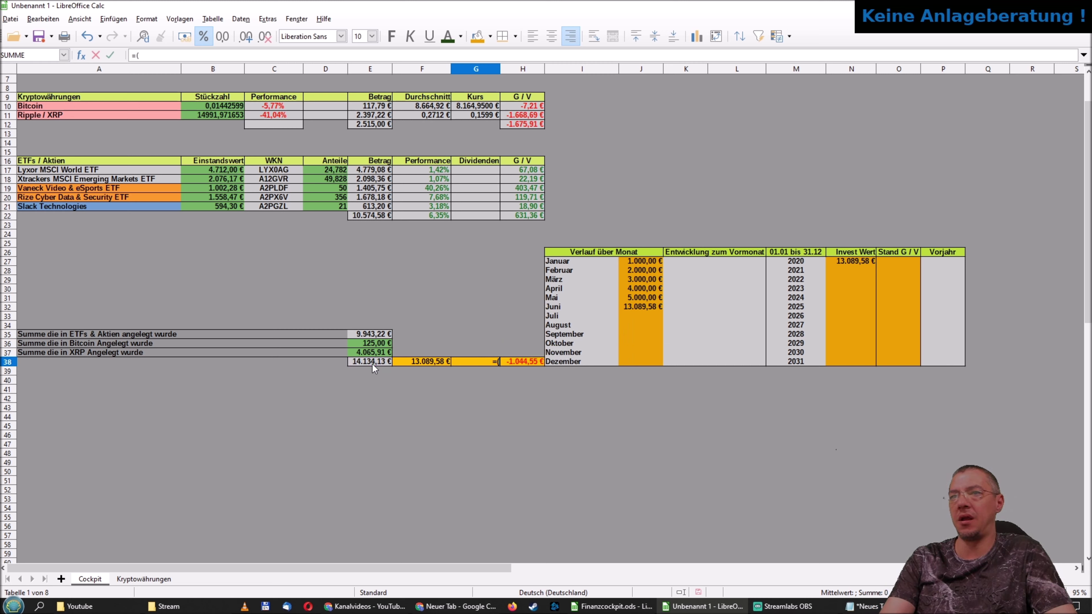
pyautogui.click(410, 363)
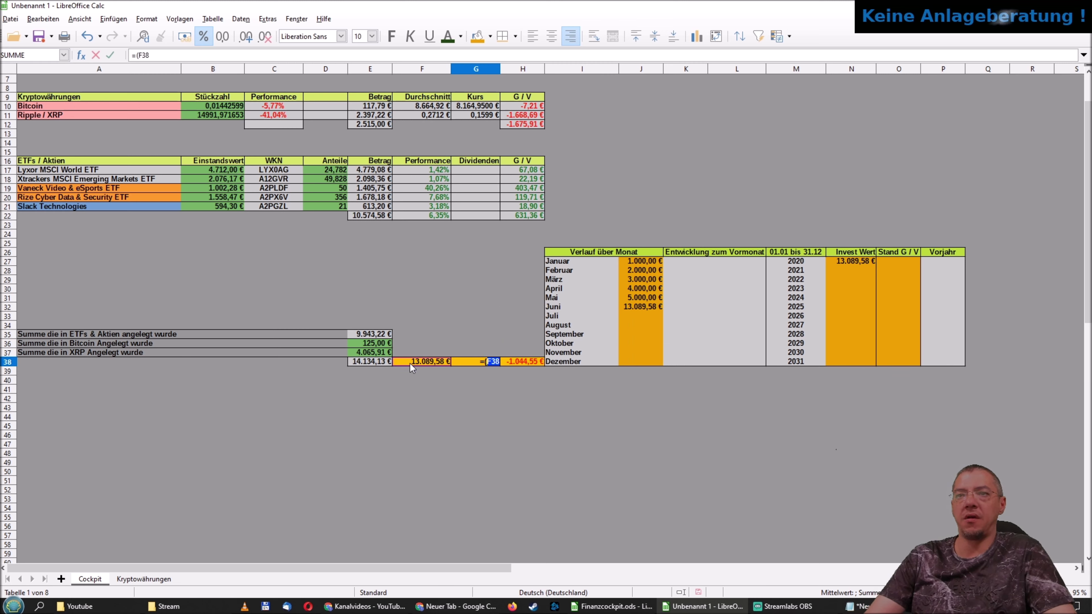
pyautogui.write('-')
pyautogui.click(383, 360)
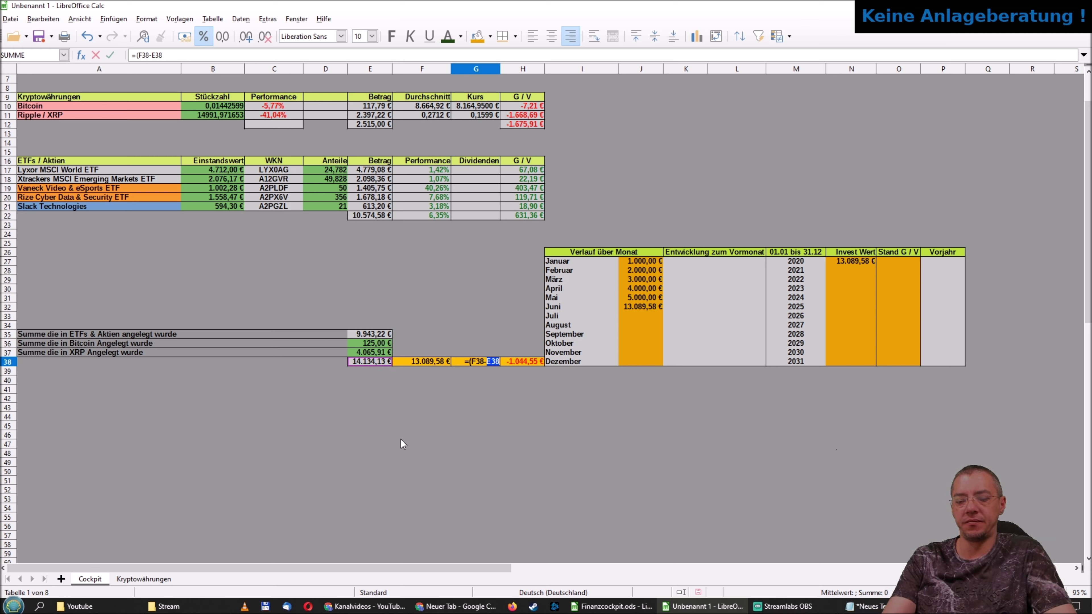
pyautogui.write(')')
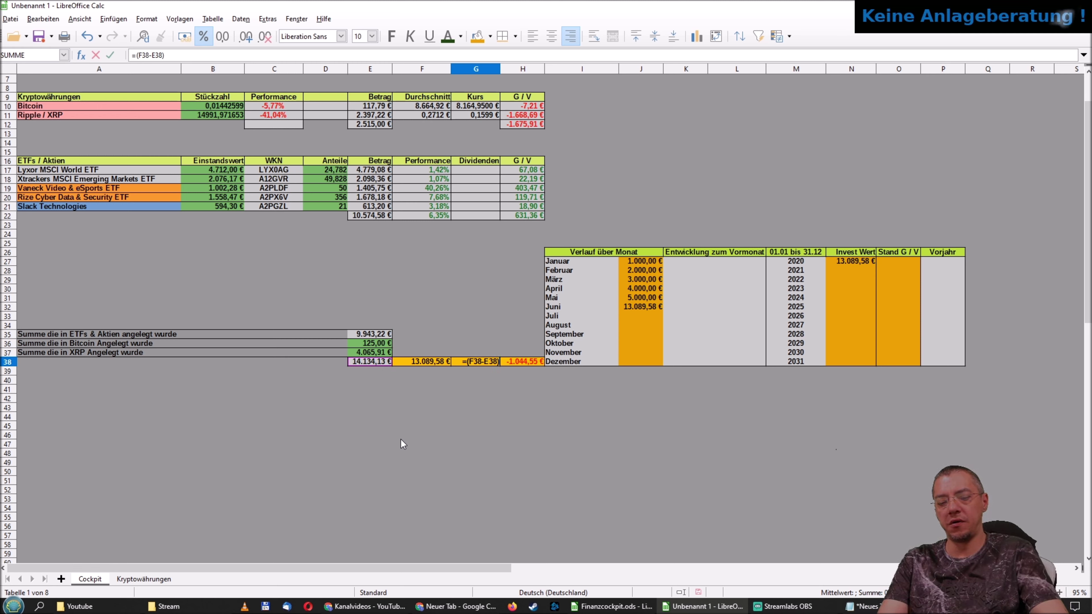
pyautogui.write('/ABS')
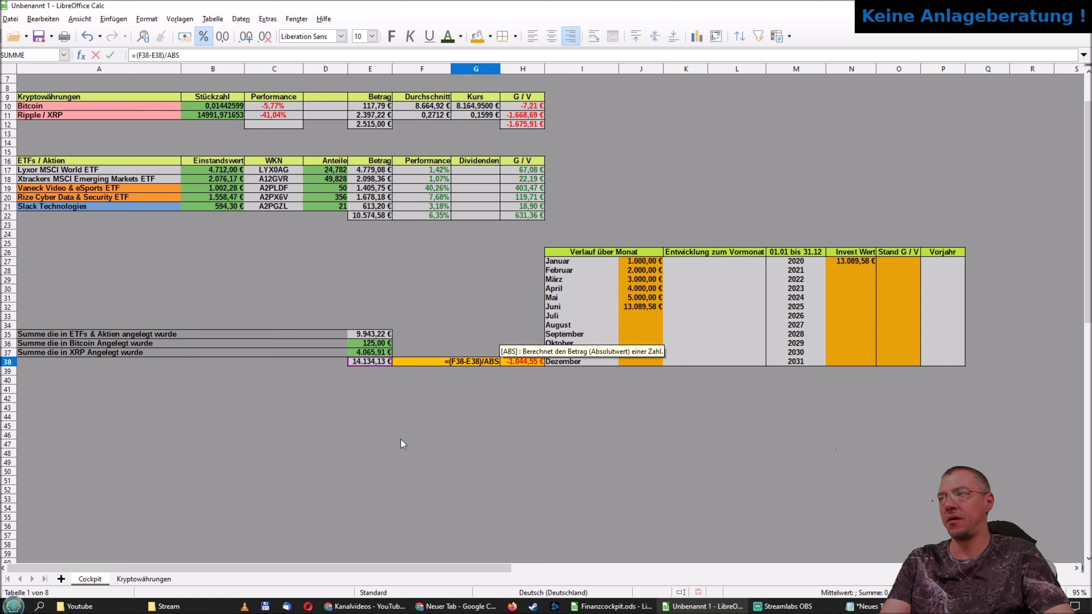
pyautogui.write('(')
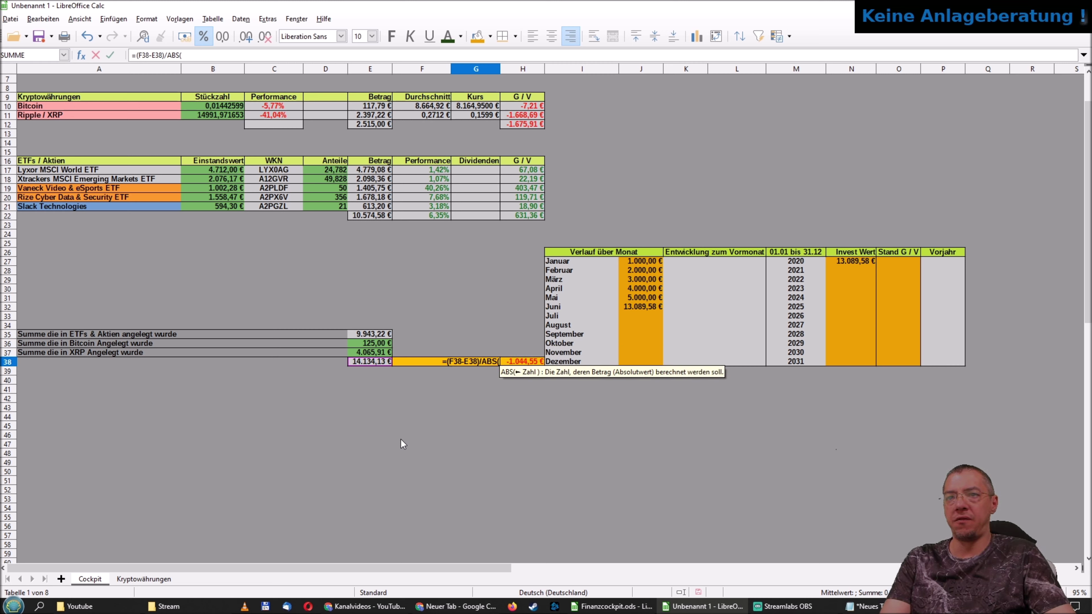
pyautogui.write('E38')
pyautogui.press('Return')
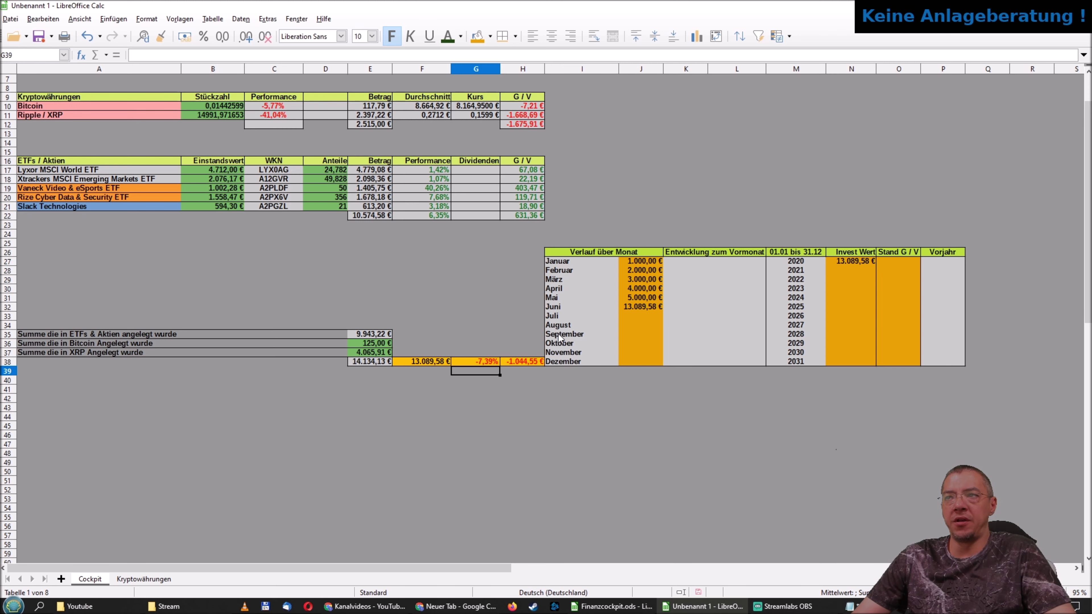
pyautogui.click(475, 363)
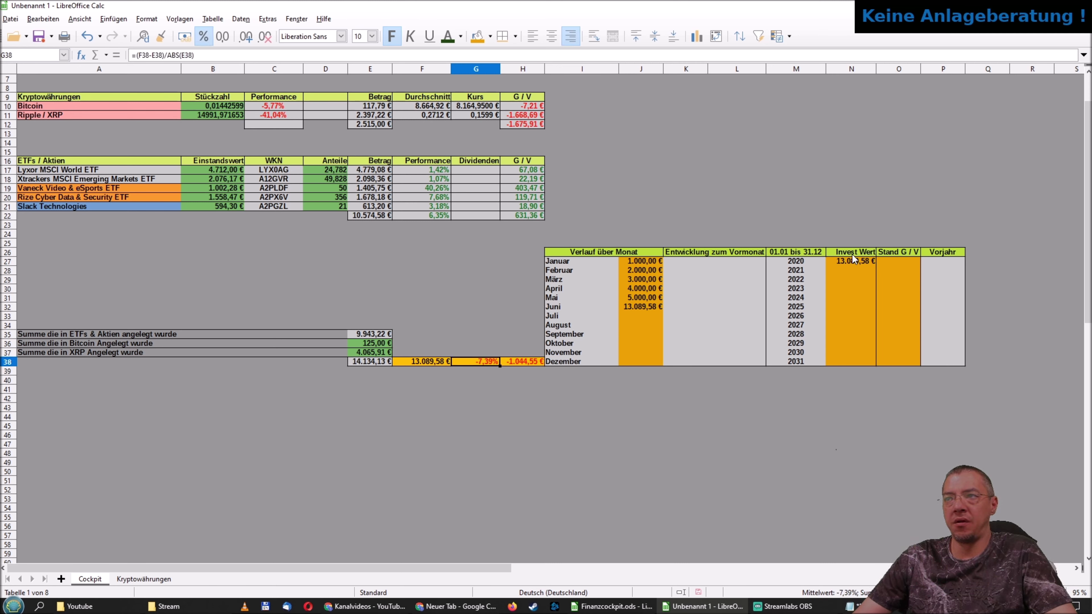
pyautogui.click(888, 261)
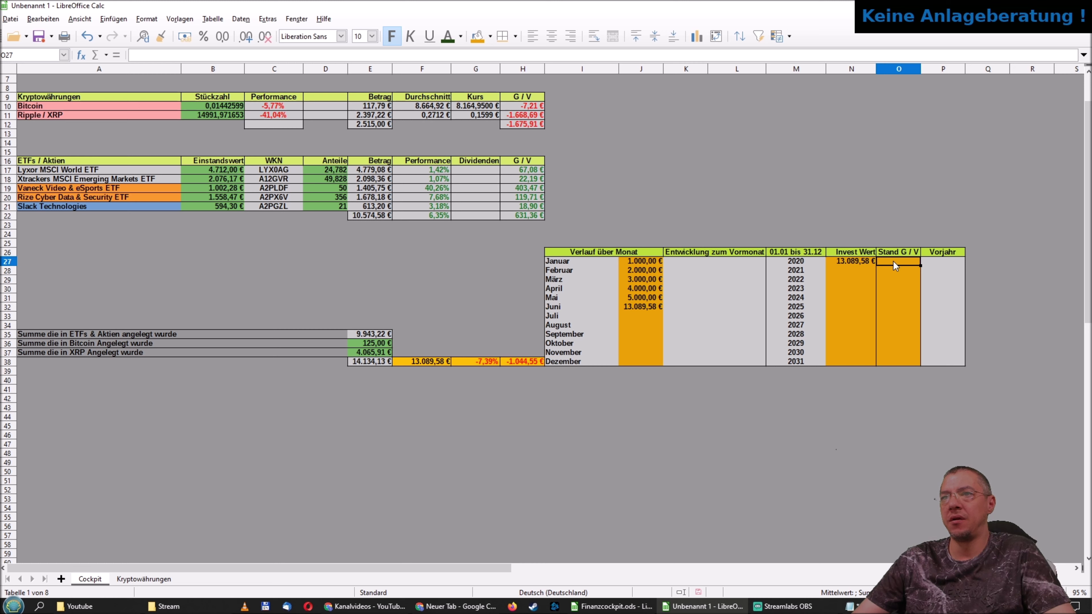
pyautogui.write('=')
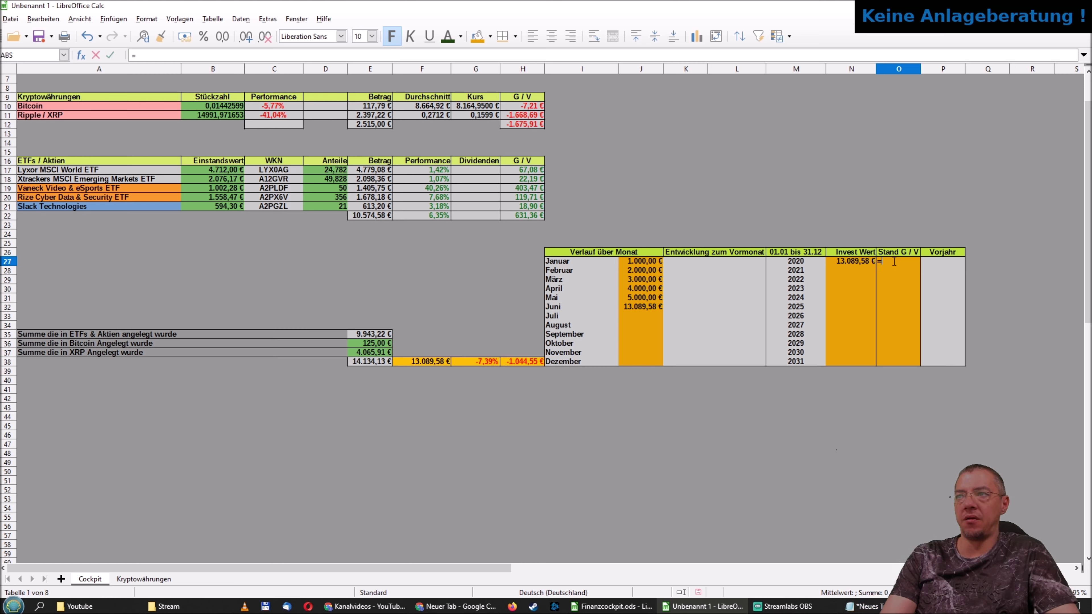
pyautogui.click(484, 359)
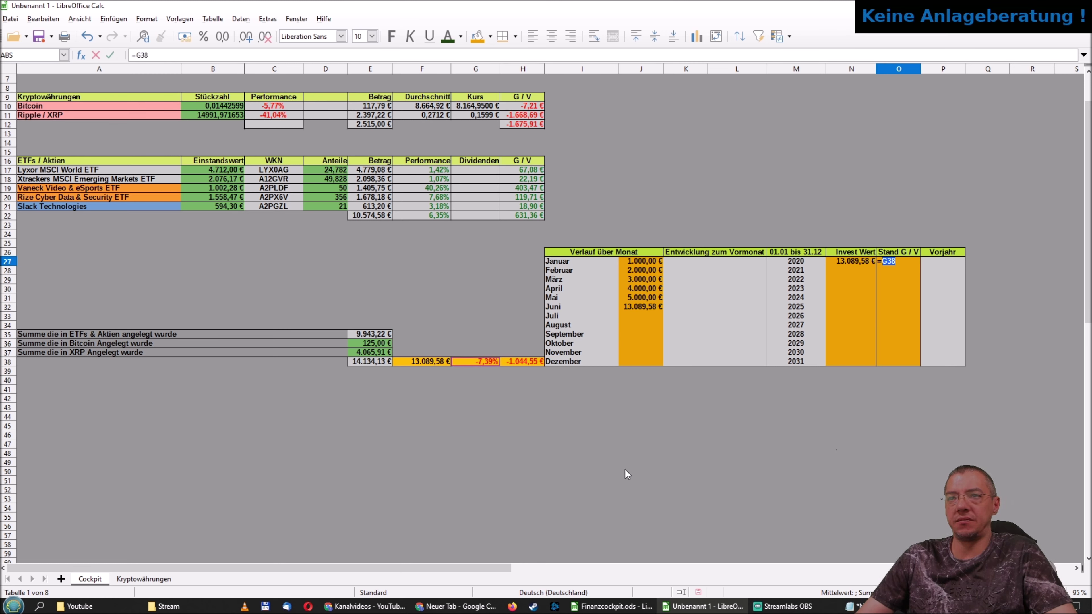
pyautogui.press('Return')
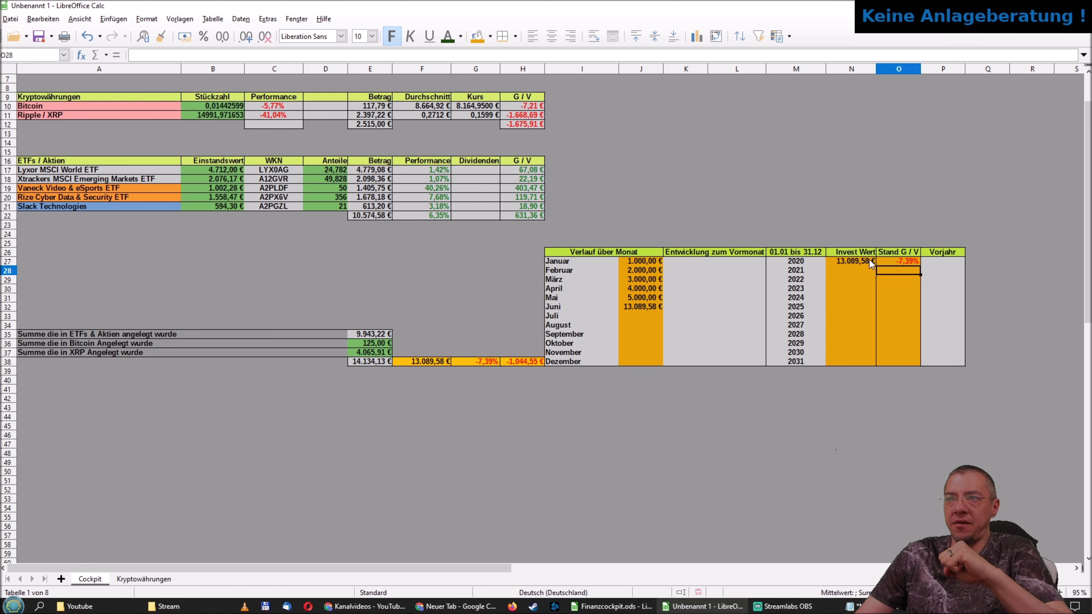
pyautogui.click(903, 261)
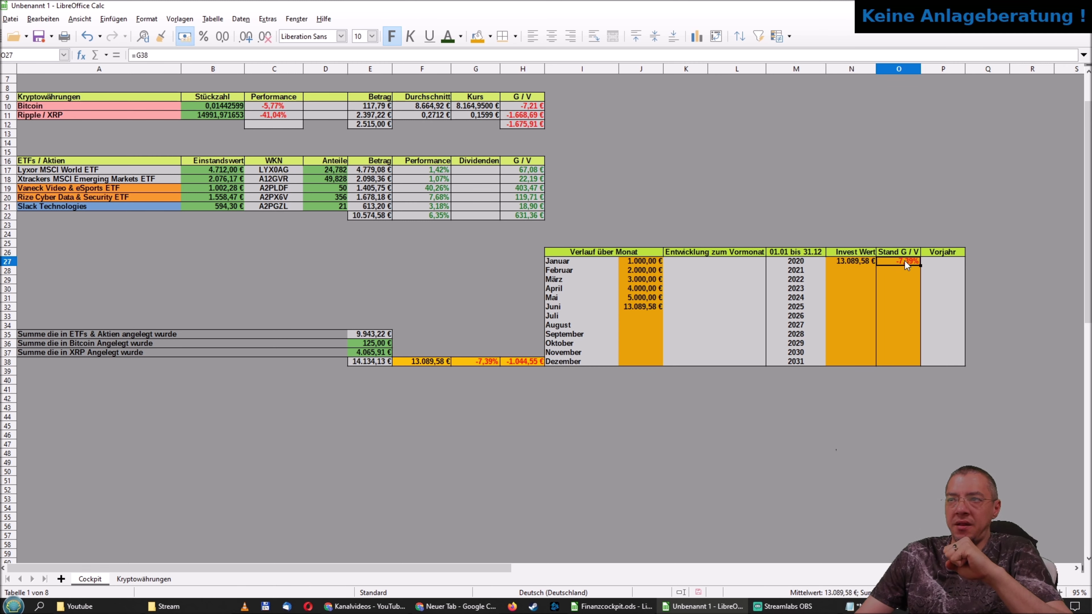
pyautogui.click(862, 262)
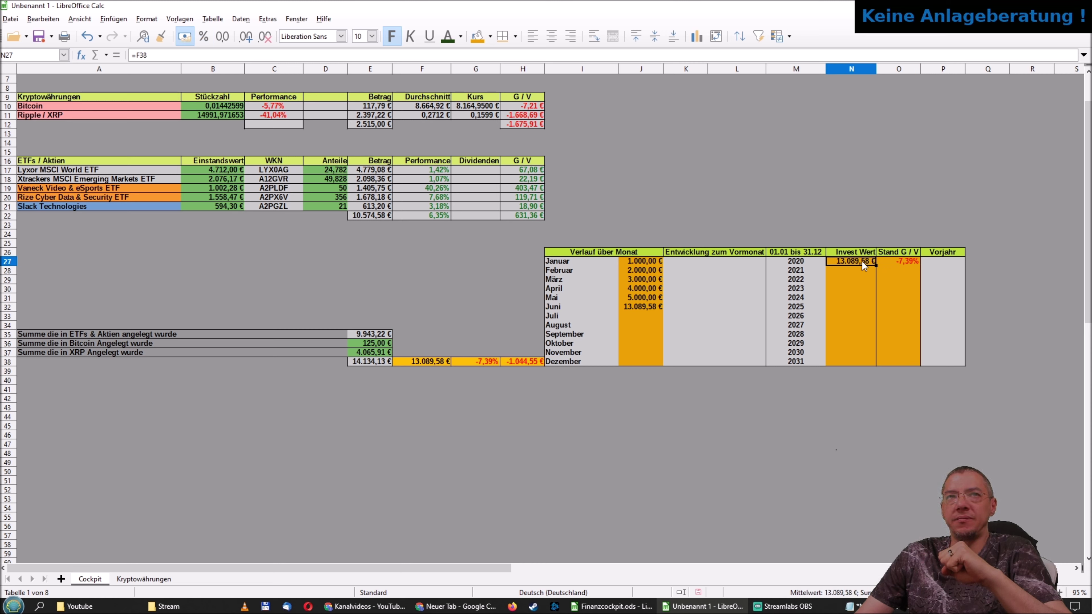
pyautogui.click(858, 271)
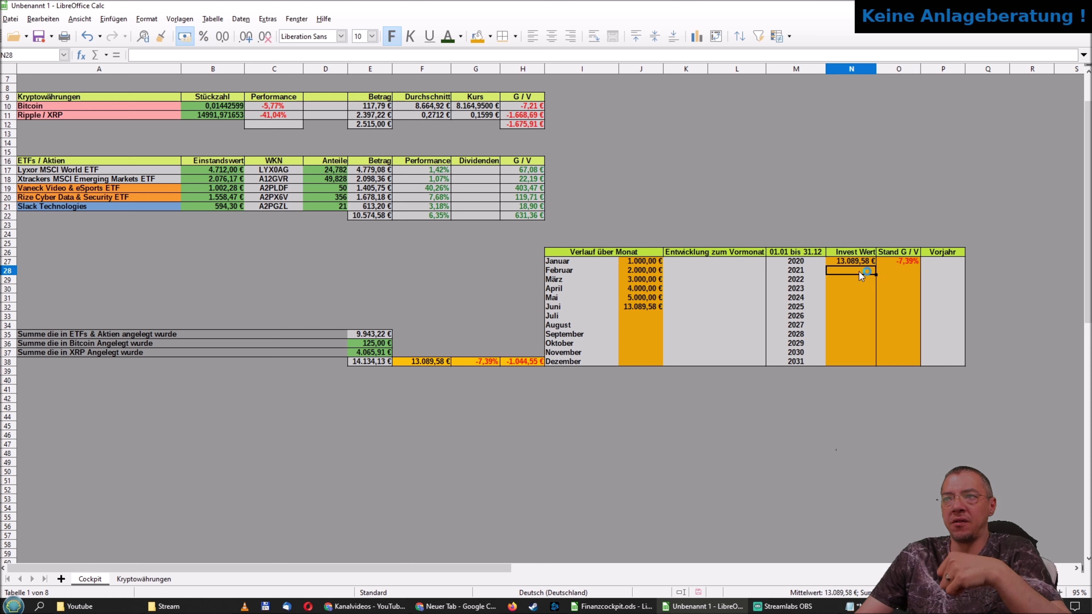
pyautogui.click(897, 262)
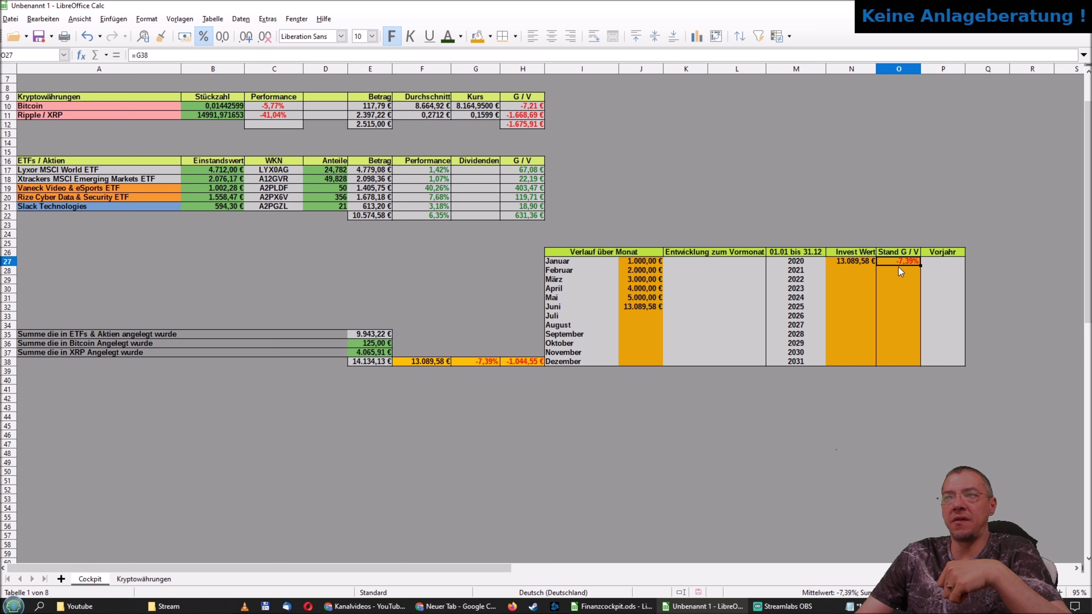
pyautogui.click(899, 270)
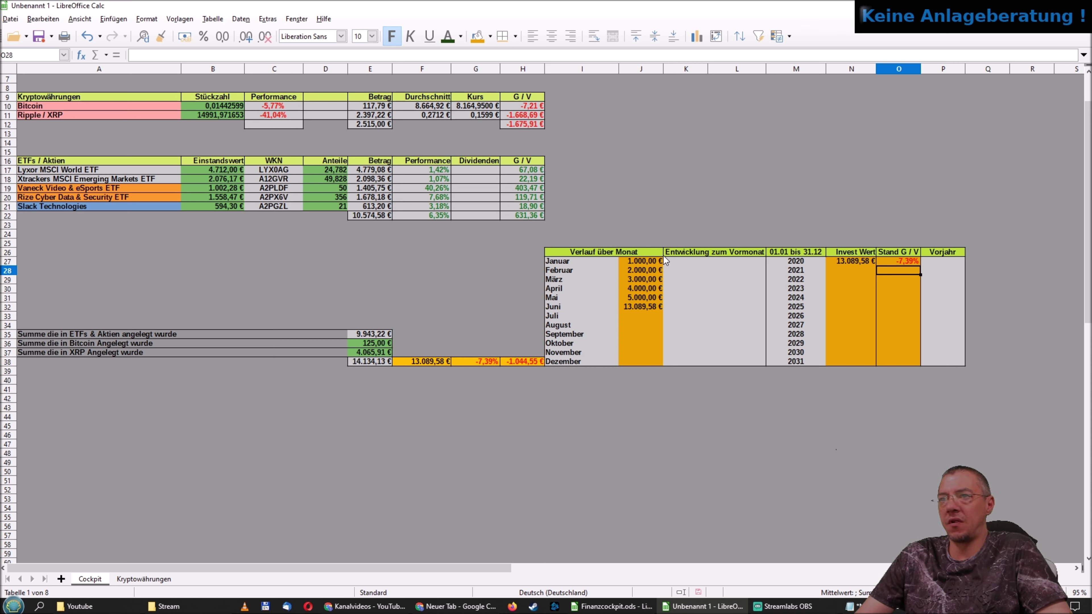
pyautogui.click(646, 262)
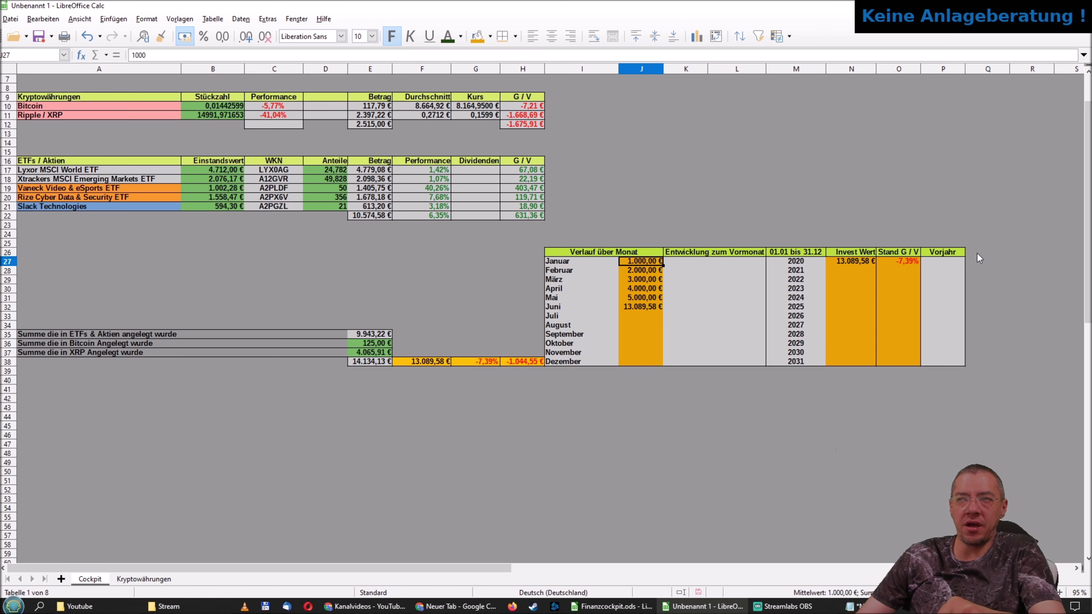
pyautogui.click(845, 261)
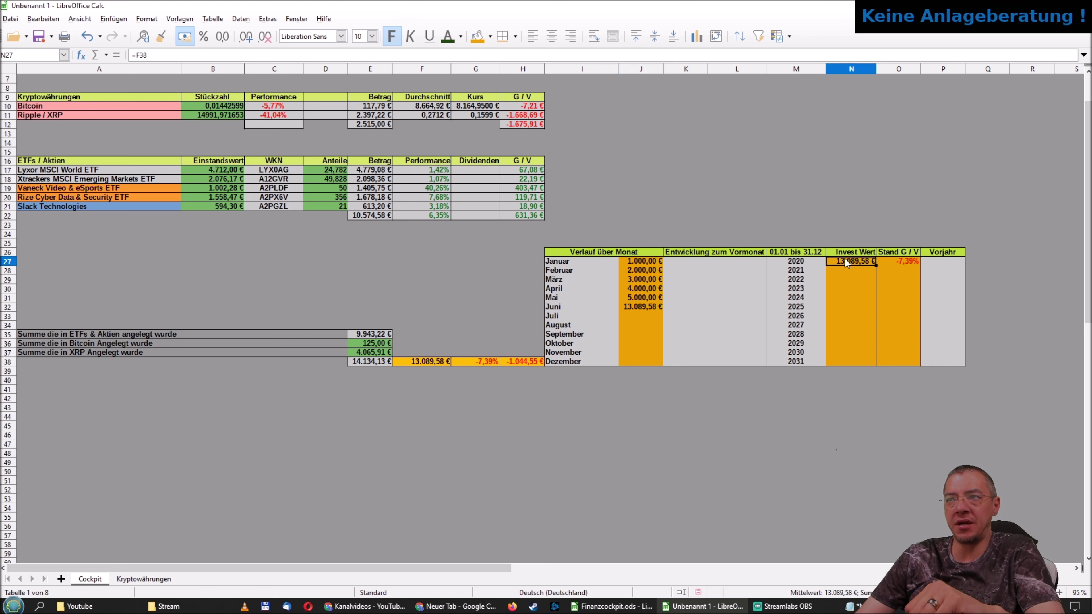
pyautogui.click(683, 260)
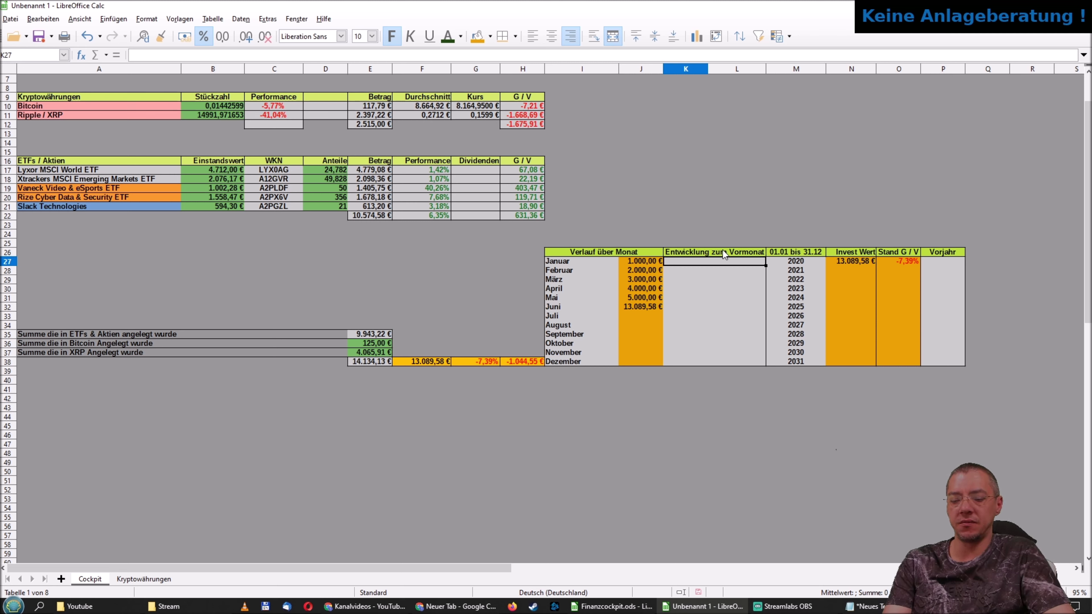
# Give K27:L38 the Prozent format -12,95% with two decimals and negatives in red.
pyautogui.click(731, 290)
pyautogui.moveTo(714, 262); pyautogui.dragTo(716, 361)
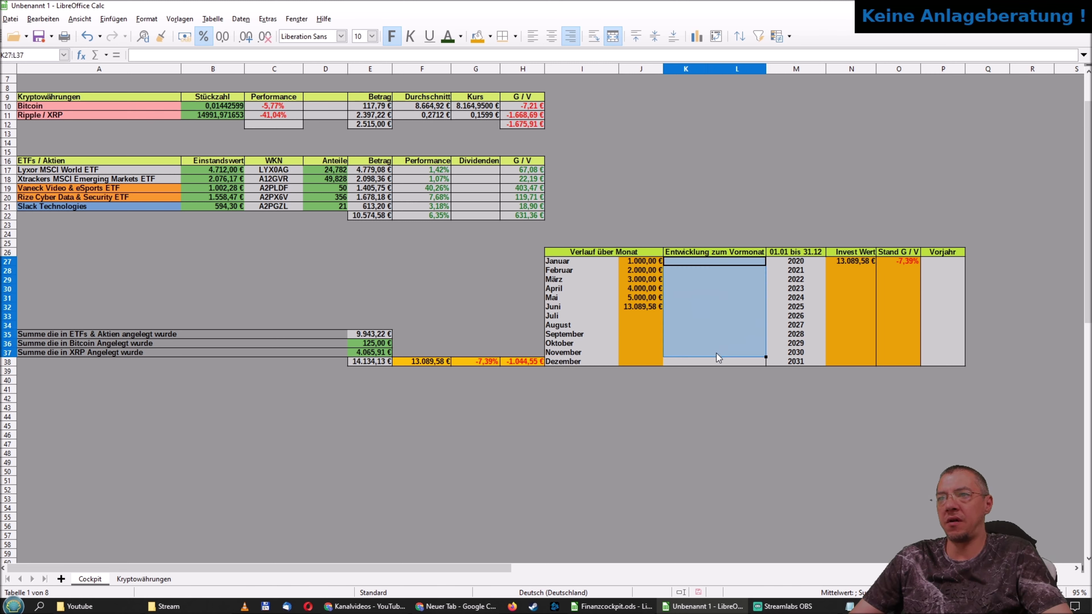
pyautogui.rightClick(716, 362)
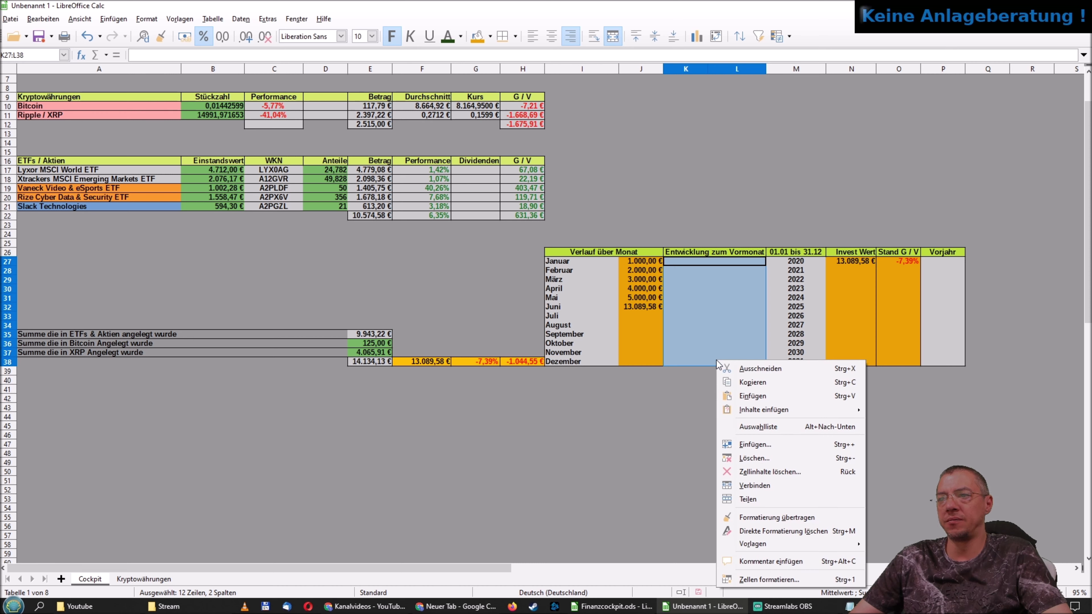
pyautogui.click(764, 578)
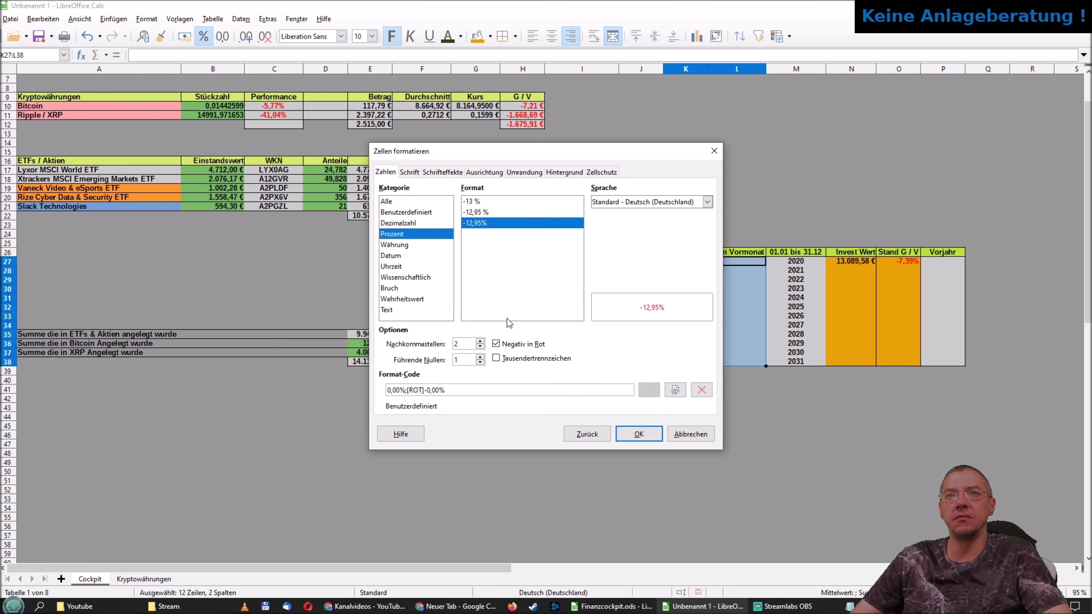
pyautogui.click(639, 434)
pyautogui.click(695, 296)
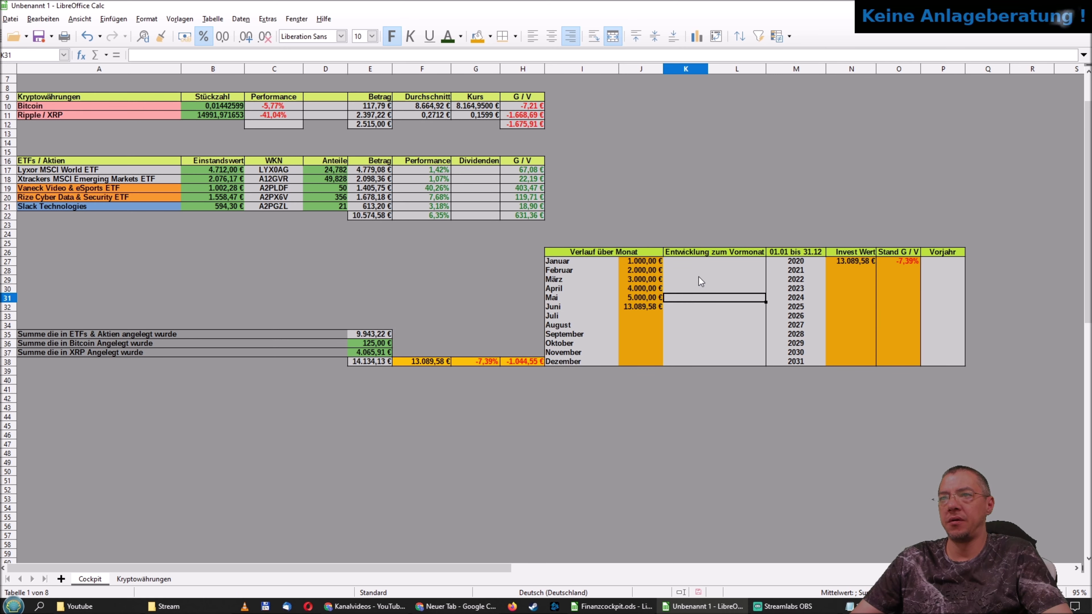
pyautogui.click(703, 262)
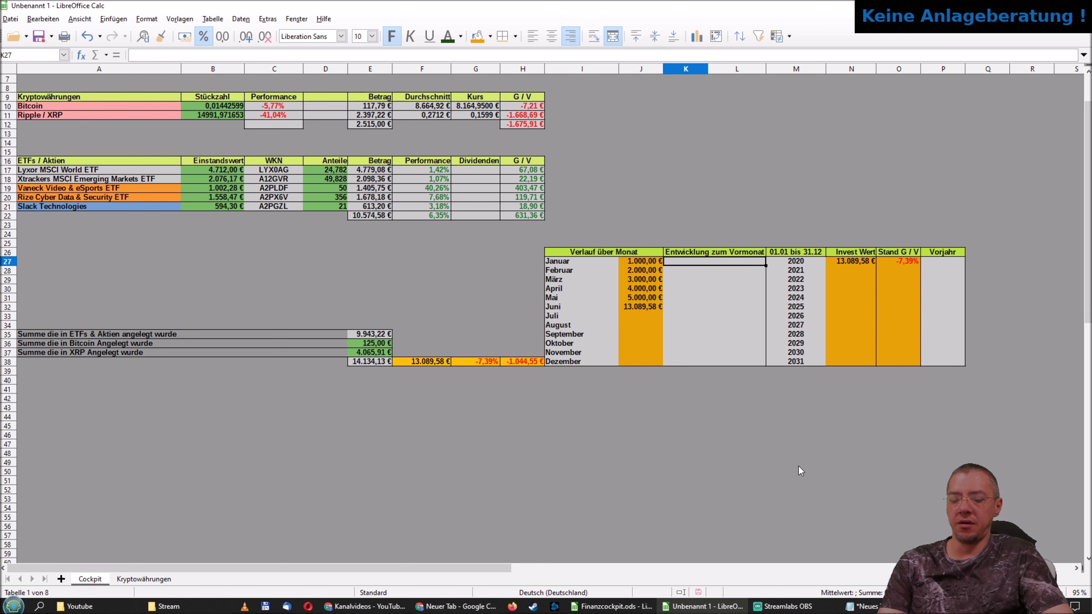
# Enter =WENN(ISTFEHLER((J27-N27)/ABS(N27));"";(J27-N27)/ABS(N27)) in K27, showing -92,36%.
pyautogui.write('=')
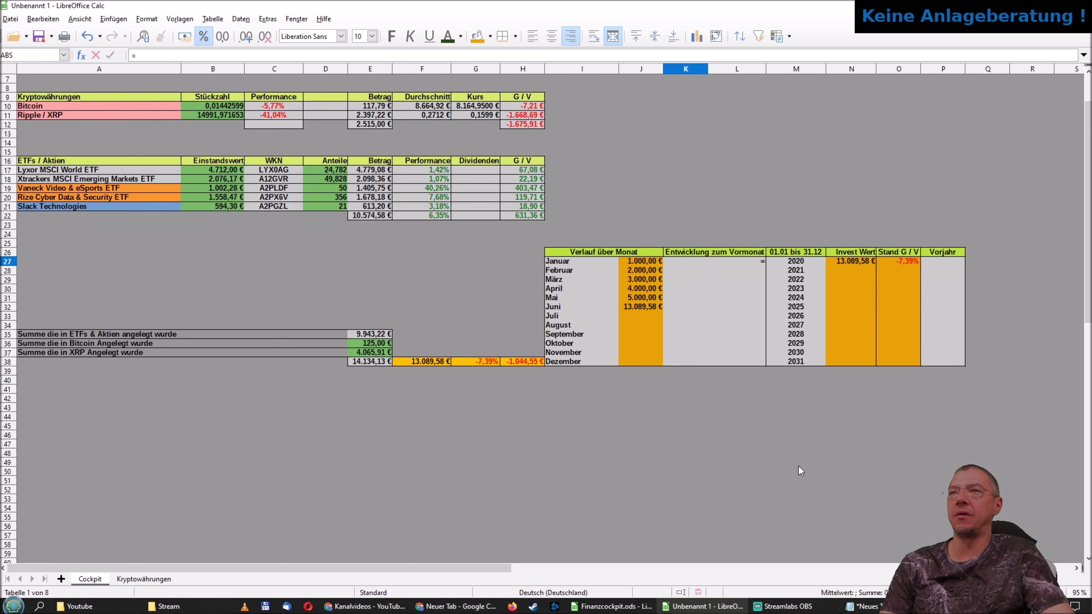
pyautogui.write('WENN')
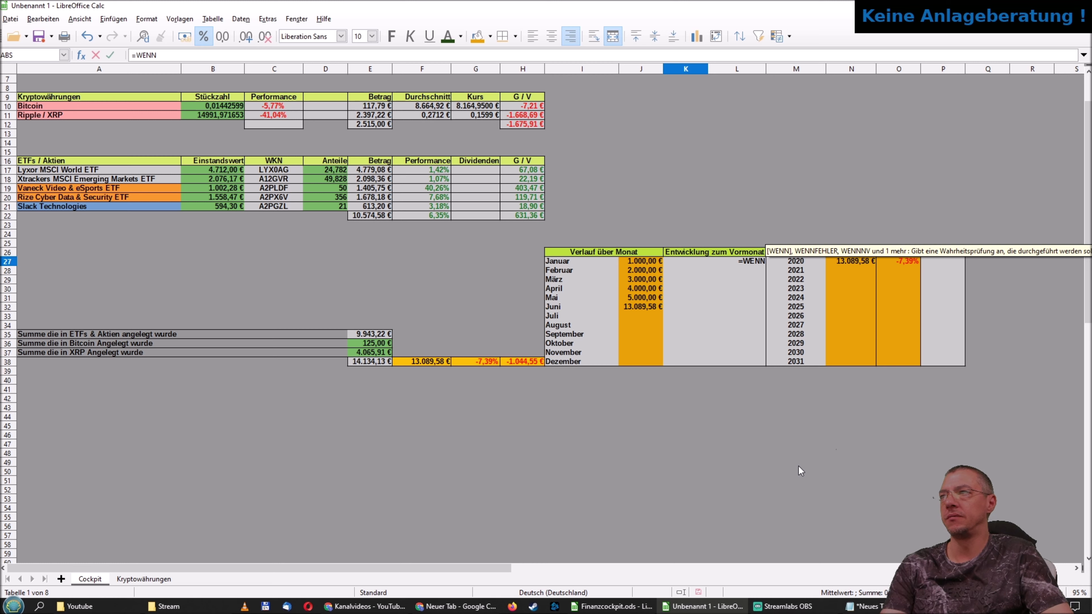
pyautogui.write('(ISTFEH')
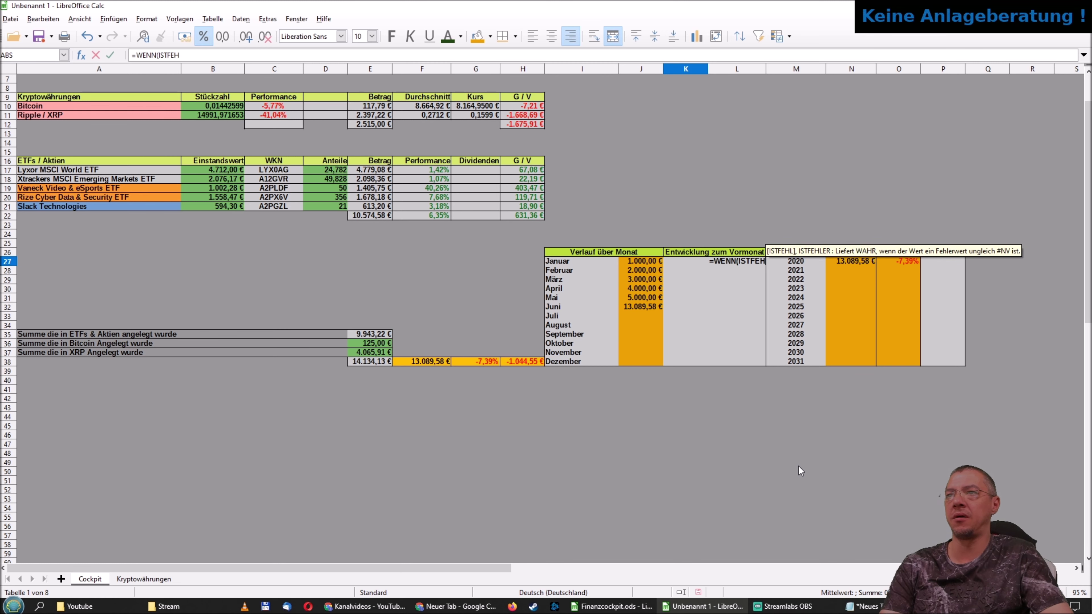
pyautogui.write('LER(')
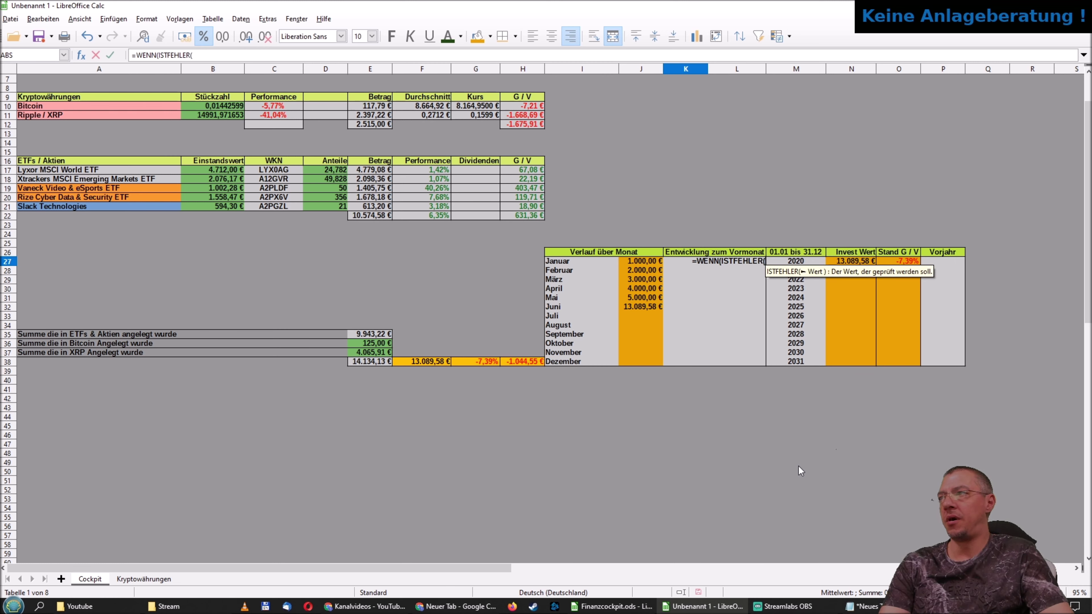
pyautogui.write('(')
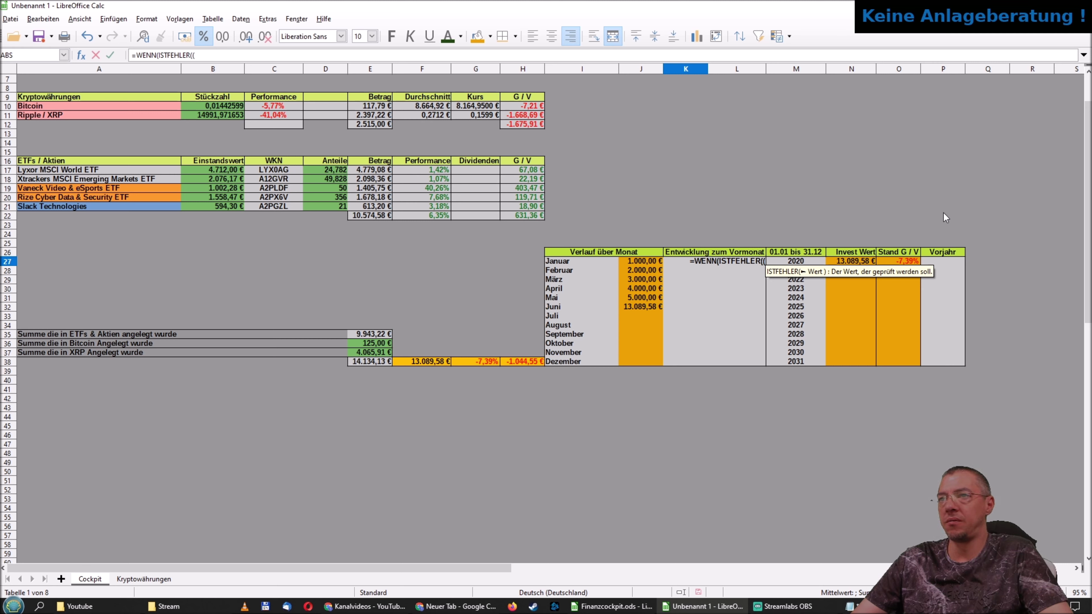
pyautogui.click(647, 261)
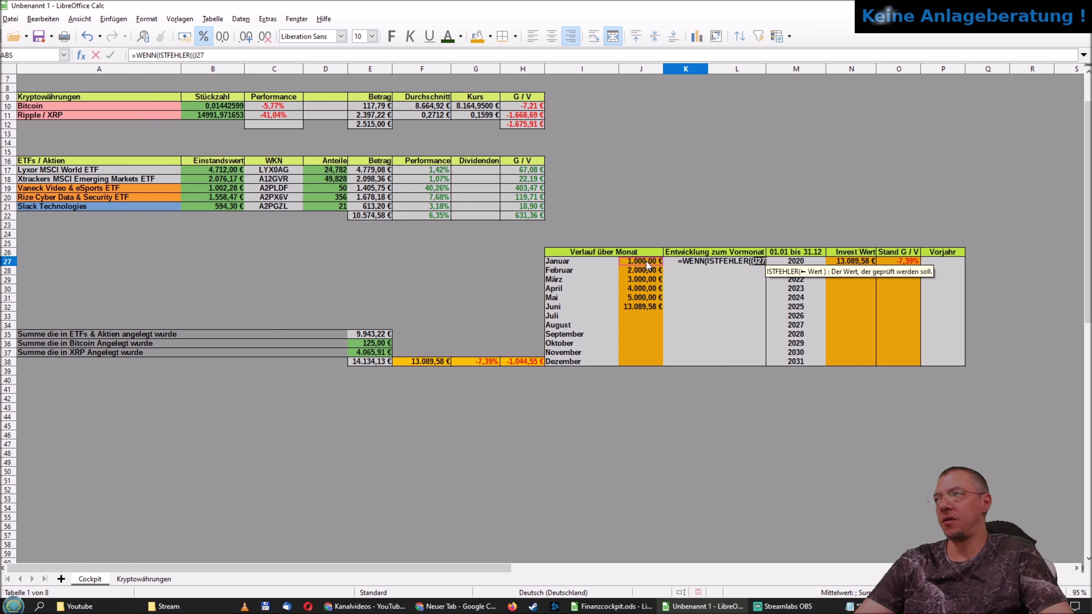
pyautogui.write('-')
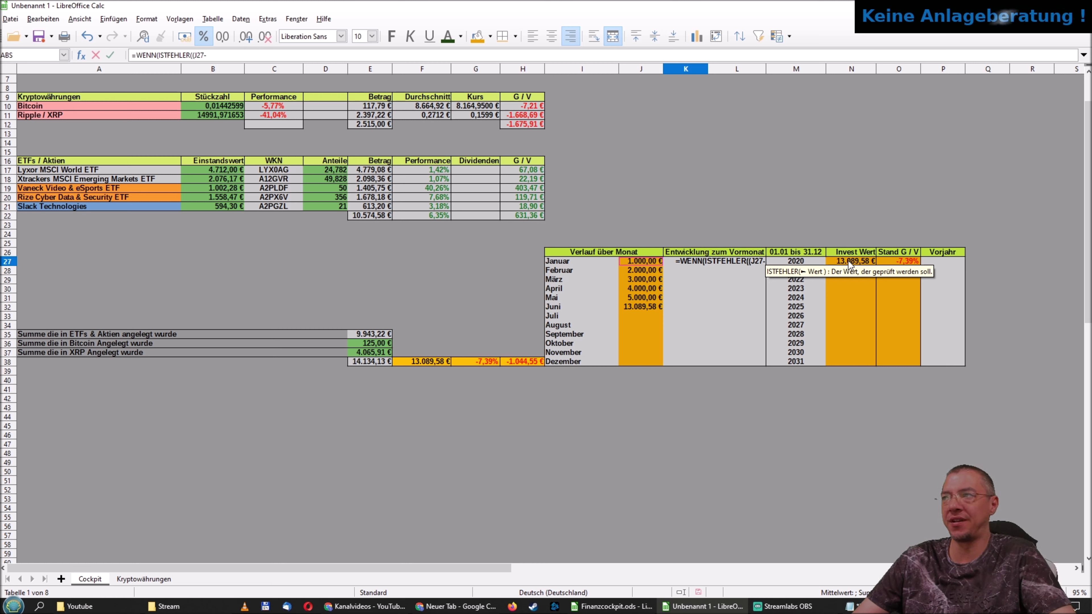
pyautogui.click(848, 261)
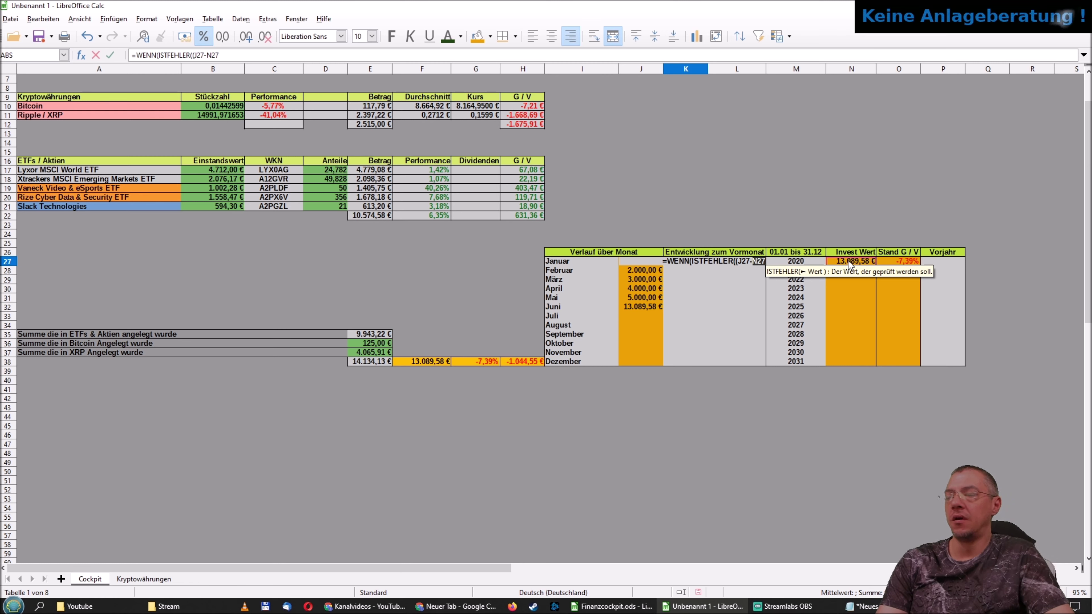
pyautogui.write(')')
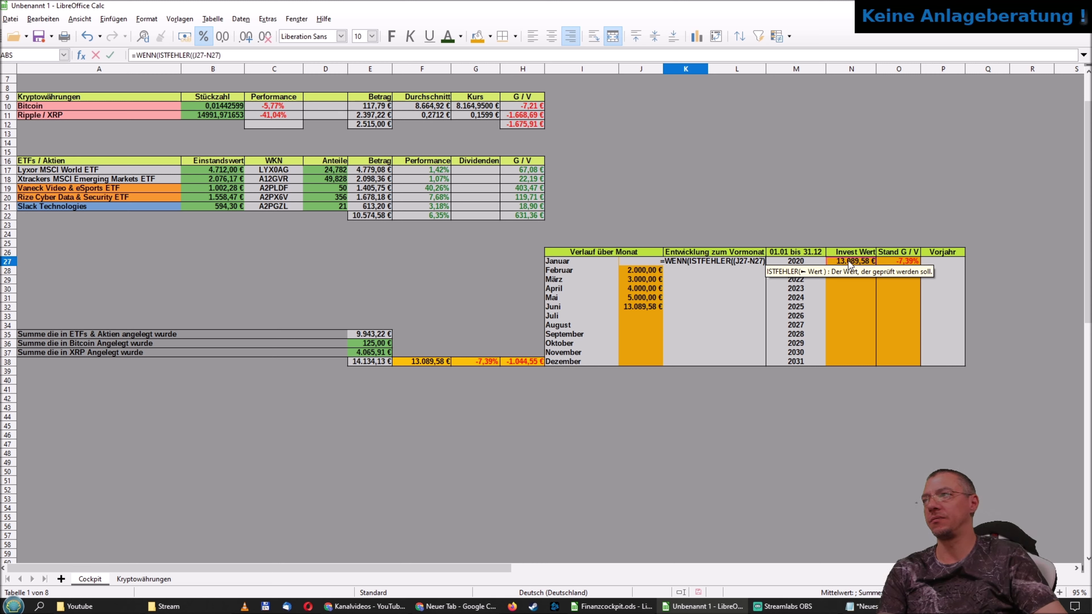
pyautogui.write('/')
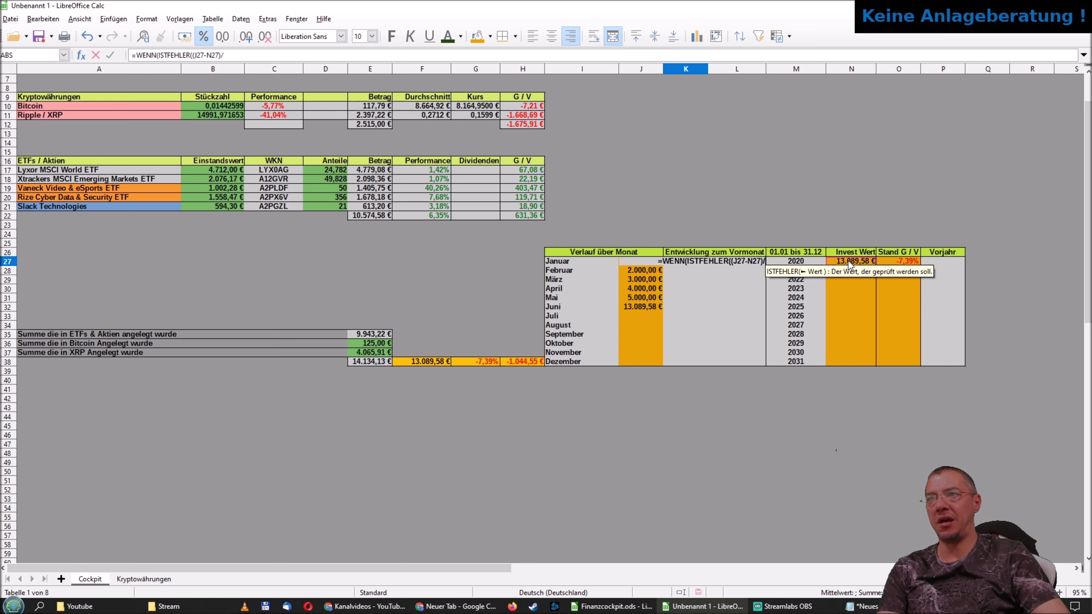
pyautogui.write('ABS')
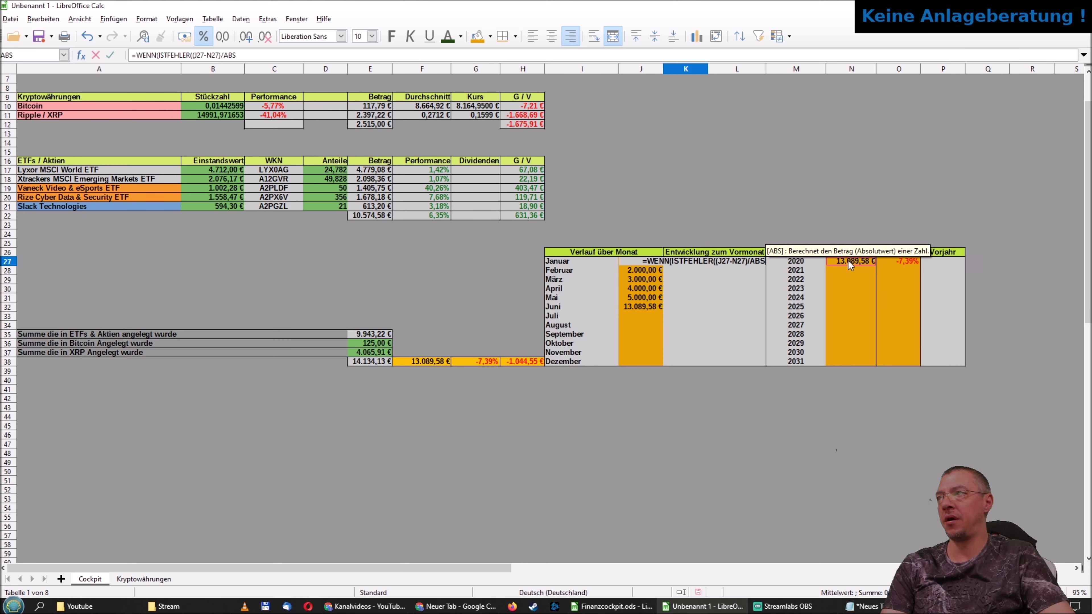
pyautogui.write('(')
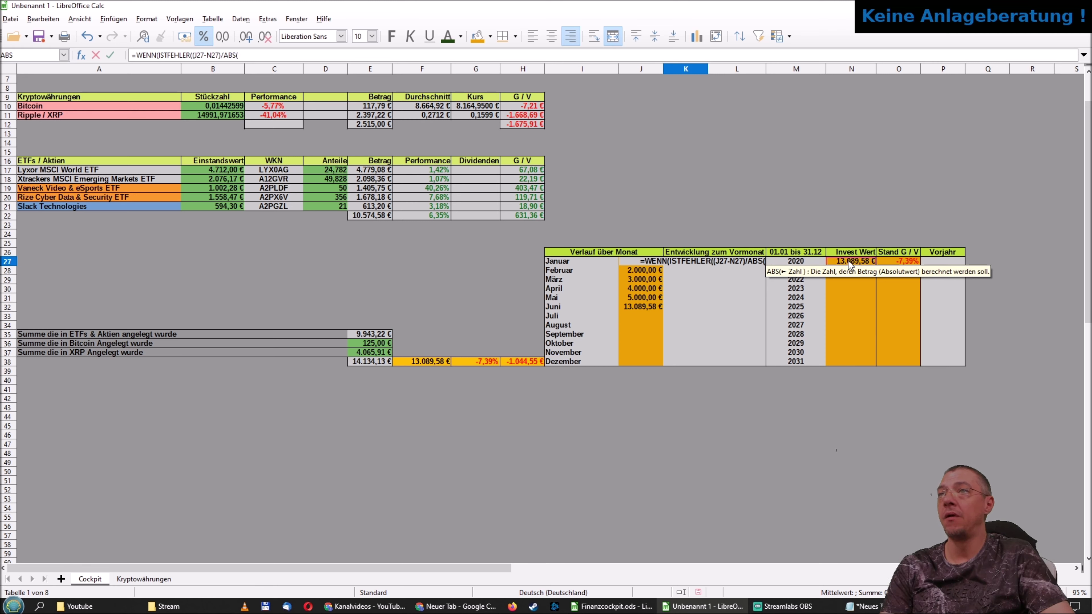
pyautogui.write('N27')
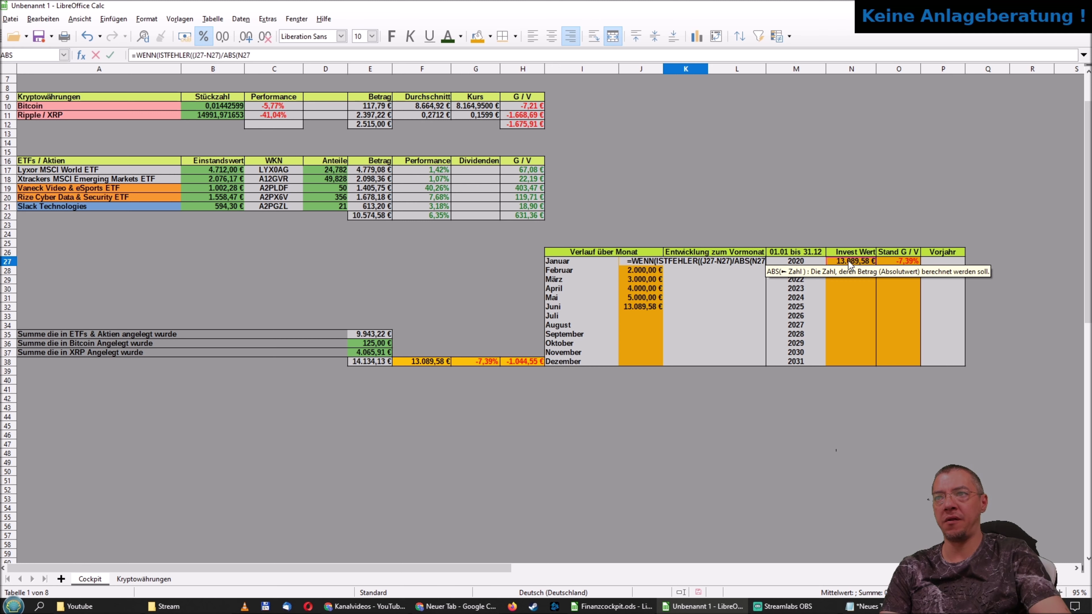
pyautogui.write(')')
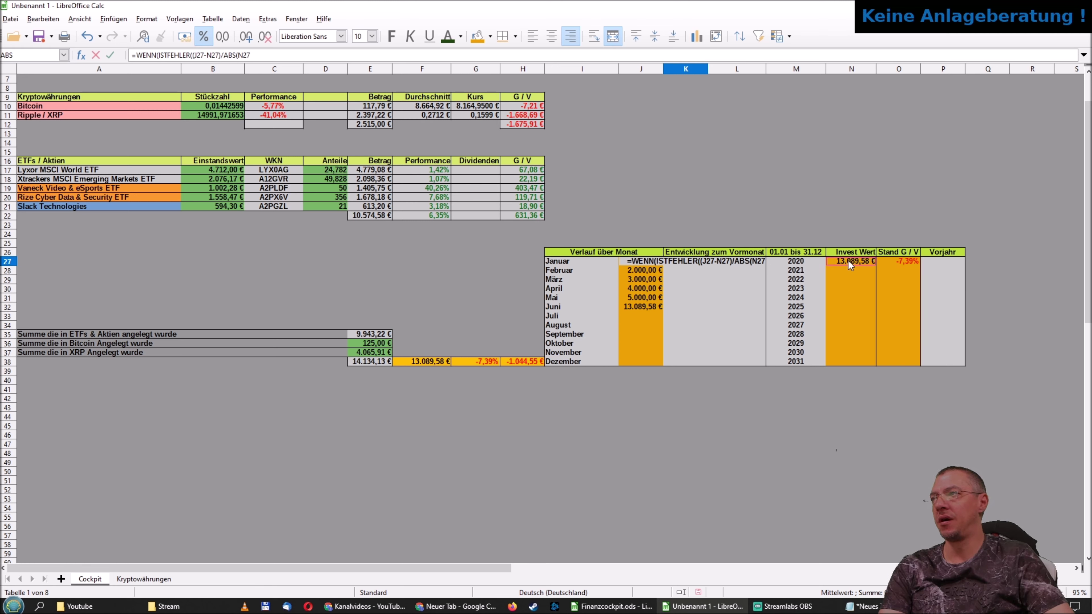
pyautogui.write(')')
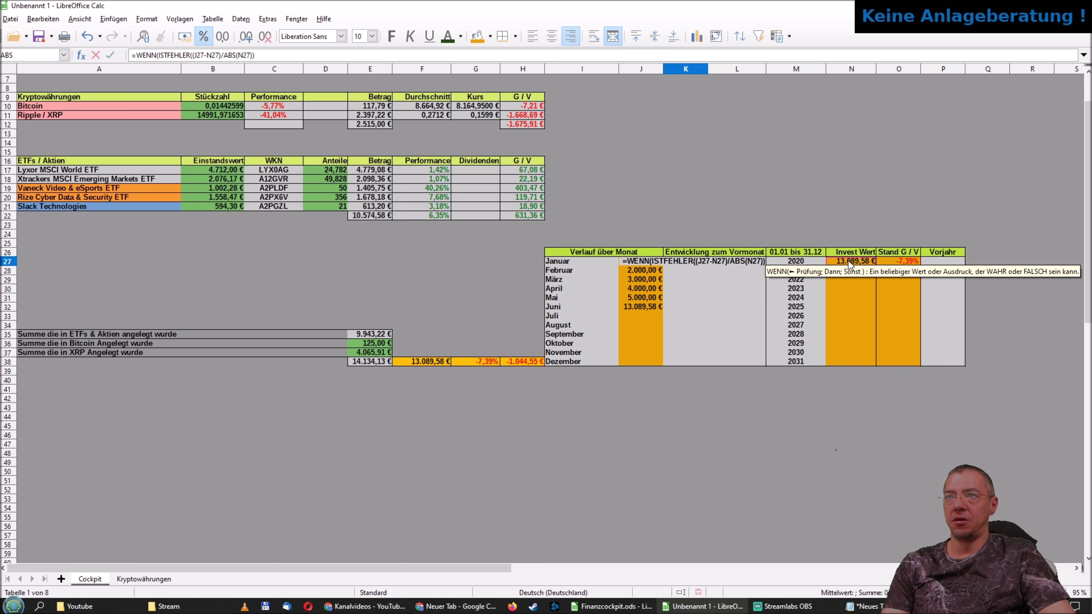
pyautogui.write(';')
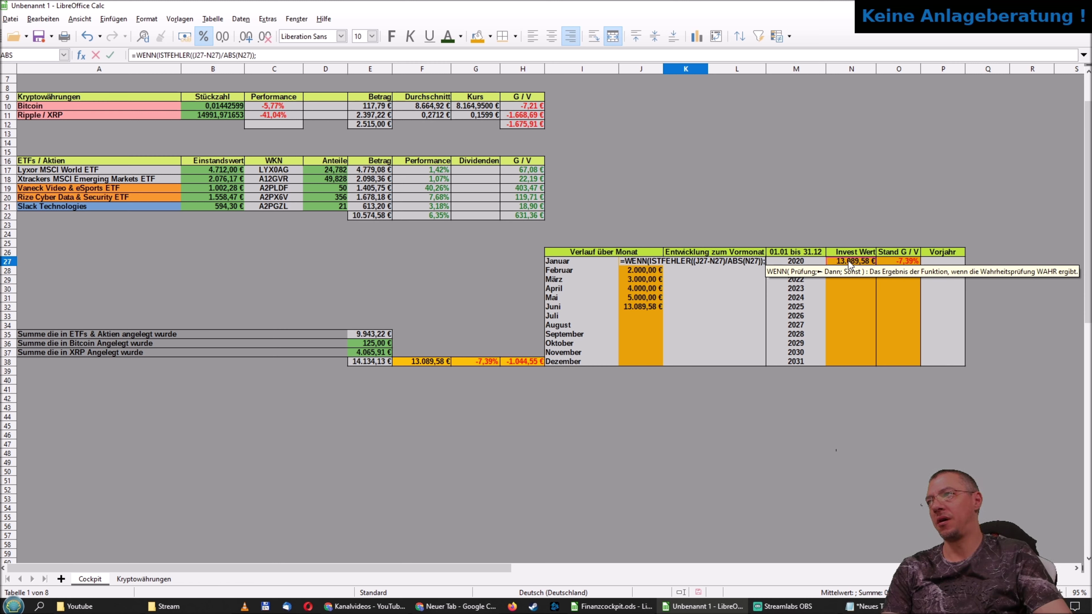
pyautogui.write('""')
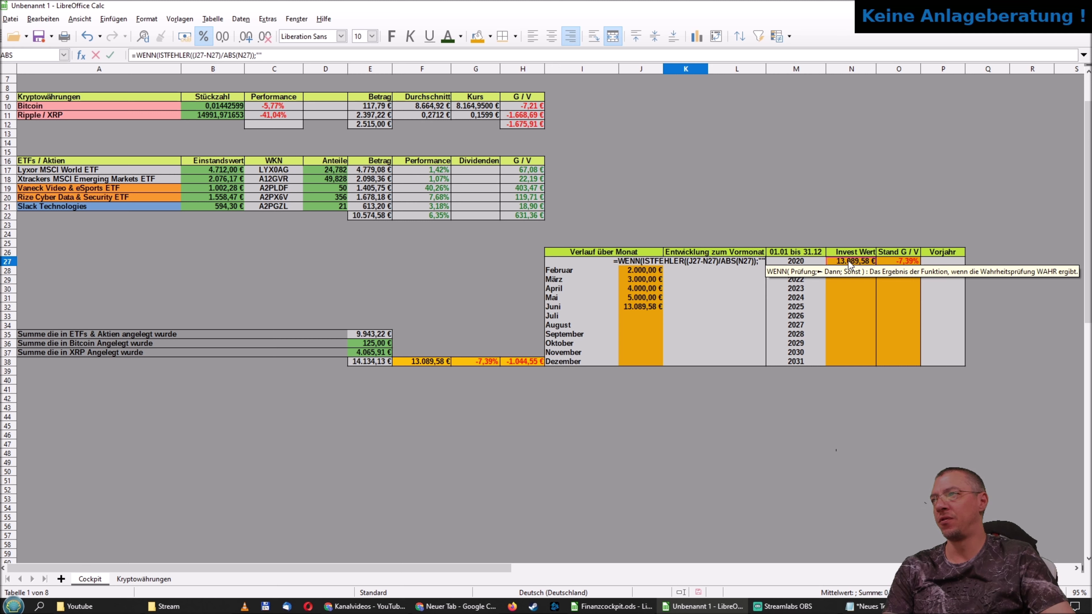
pyautogui.write(';')
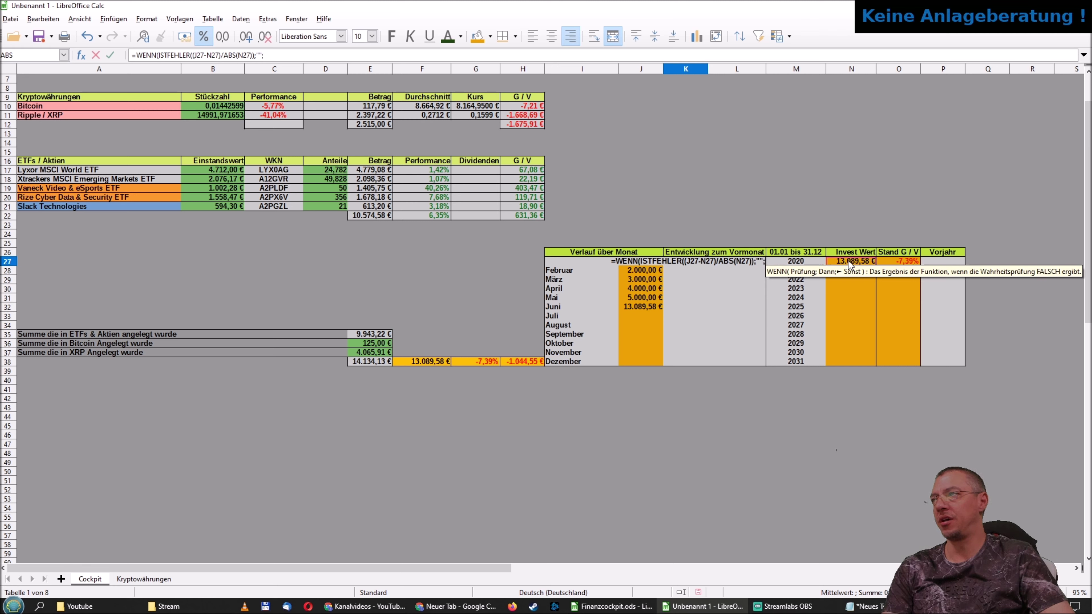
pyautogui.write('(')
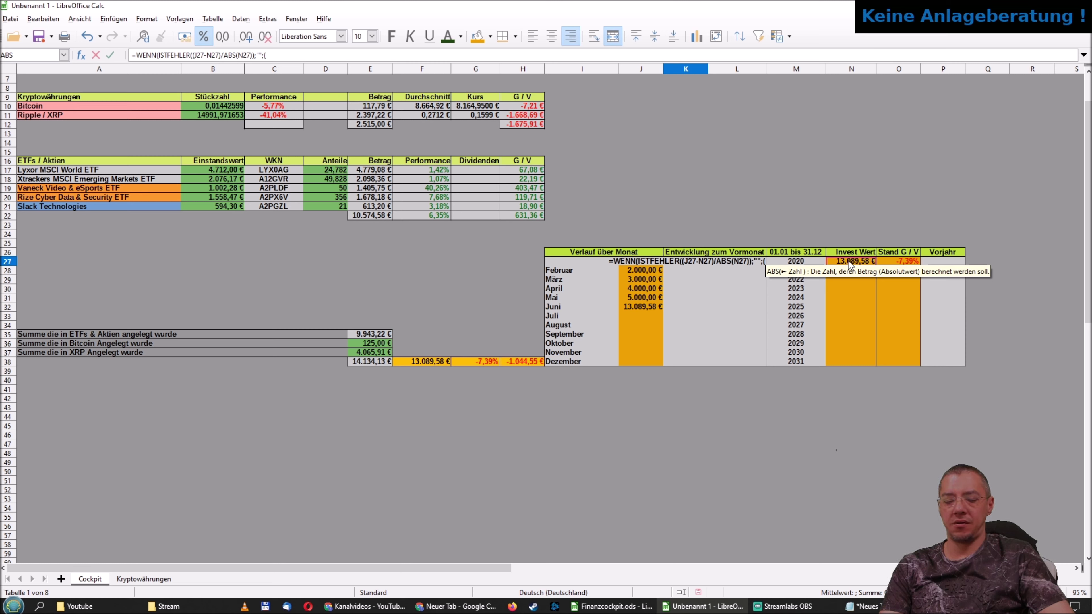
pyautogui.write('J')
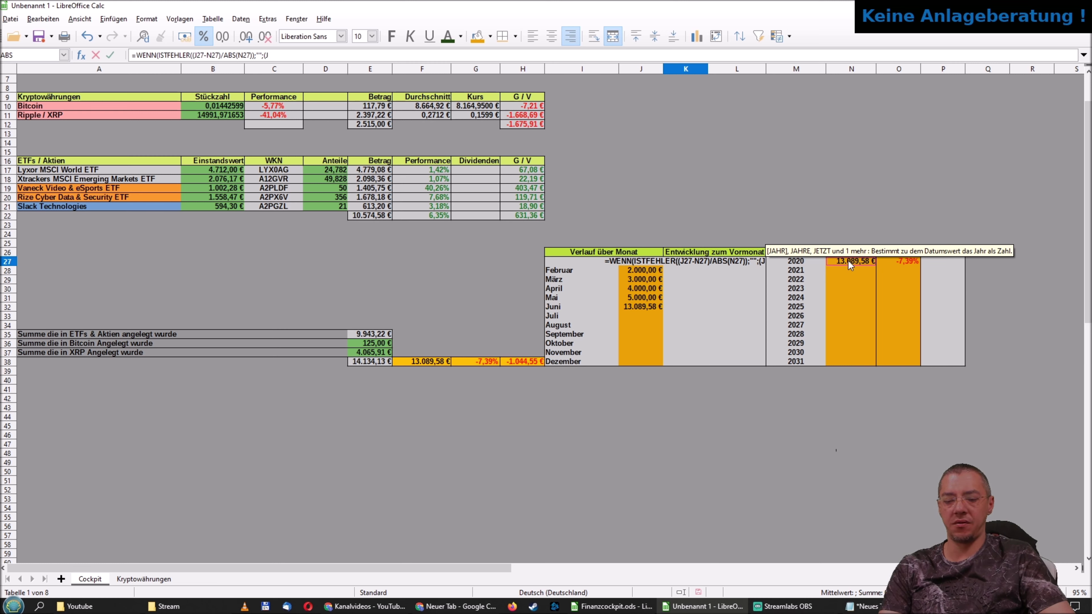
pyautogui.write('27')
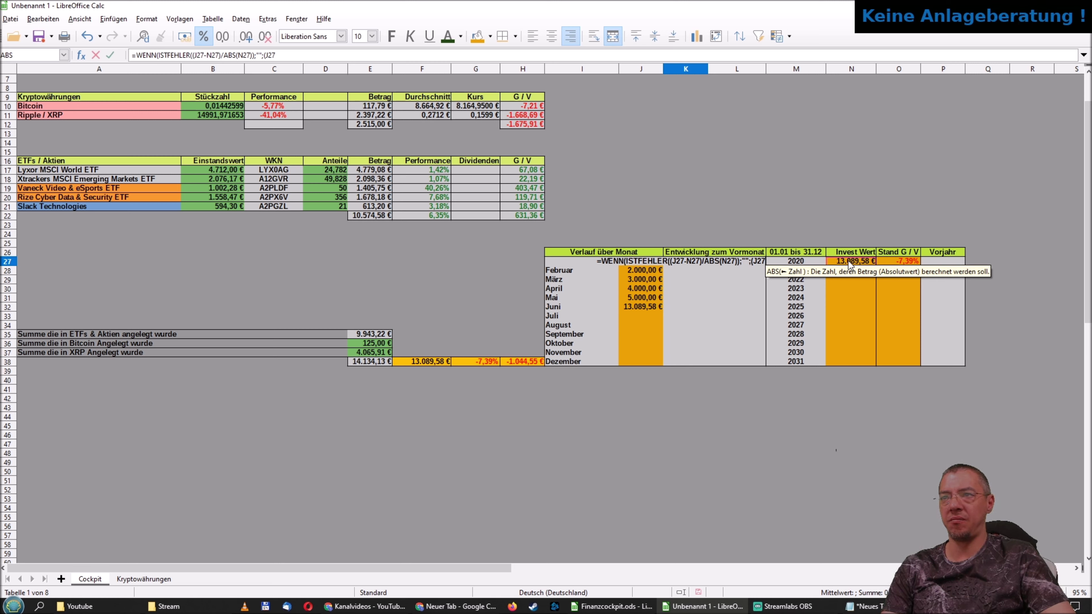
pyautogui.write('-N2')
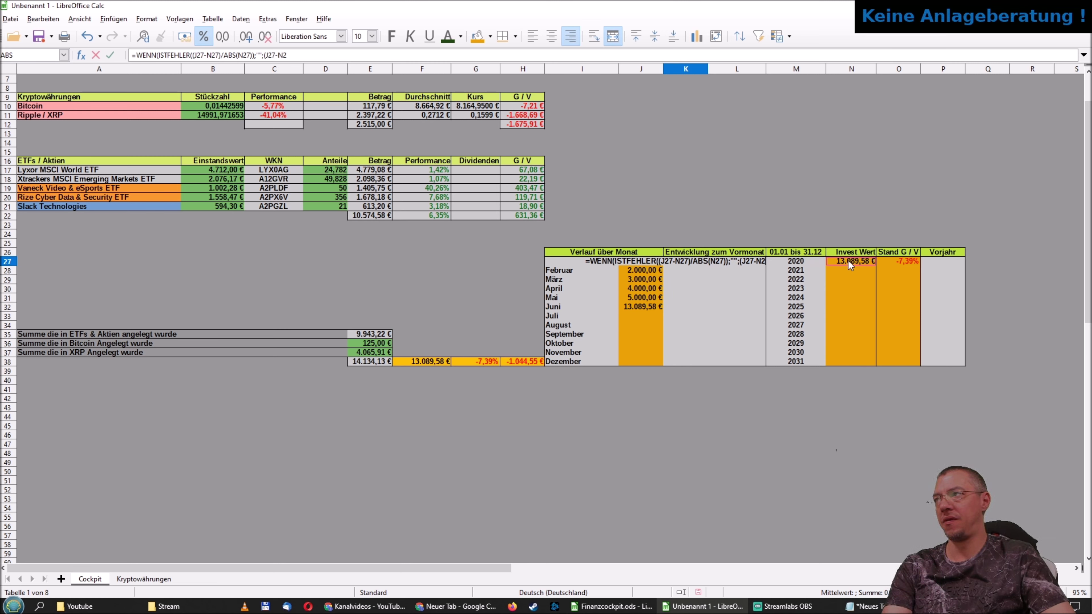
pyautogui.write('7')
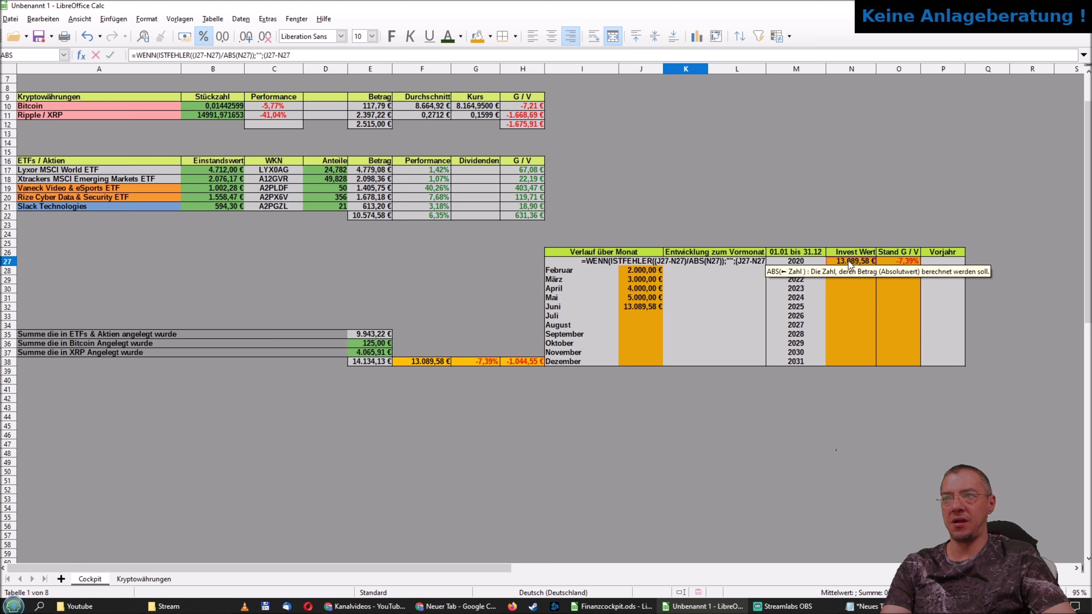
pyautogui.write(')/A')
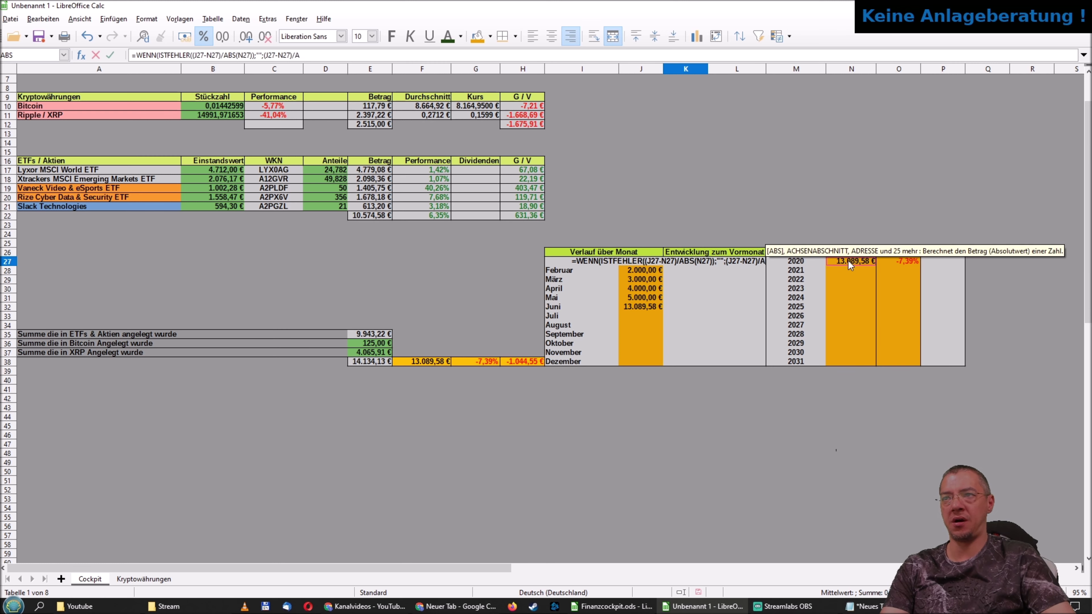
pyautogui.write('BS')
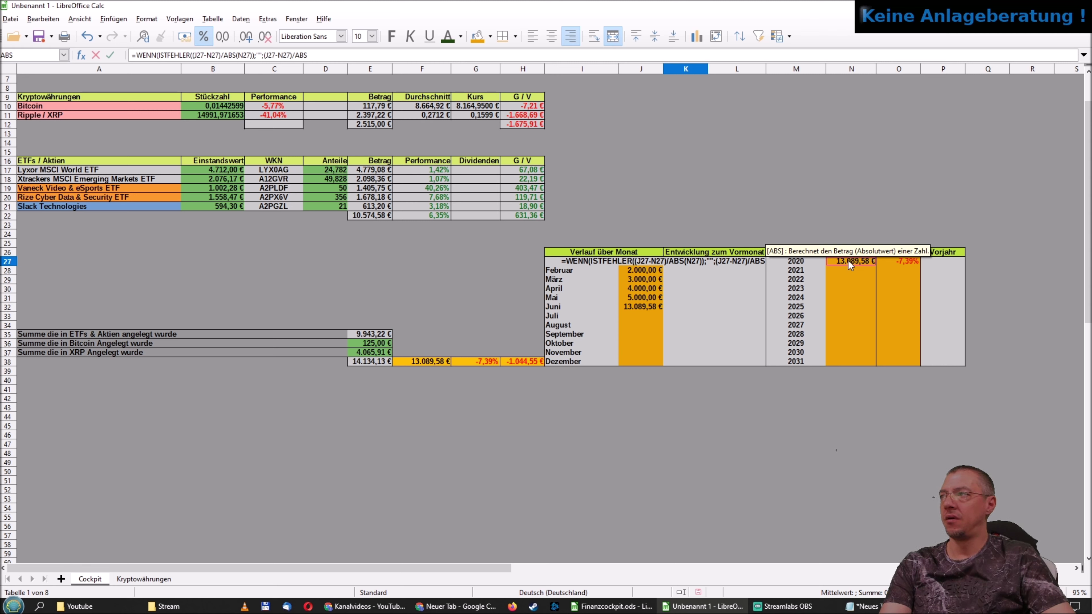
pyautogui.write('(')
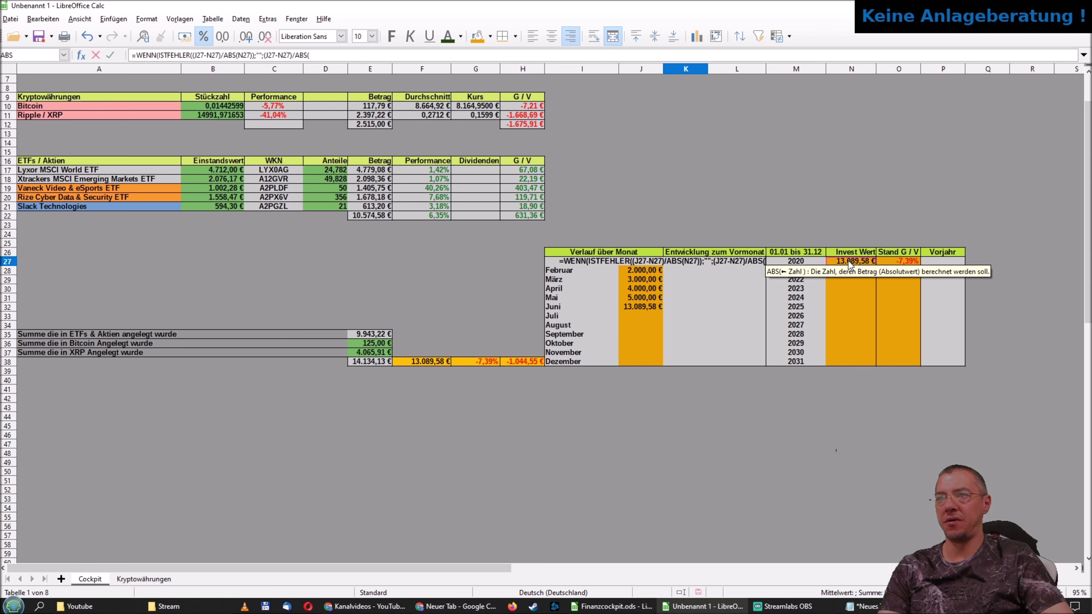
pyautogui.write('N27')
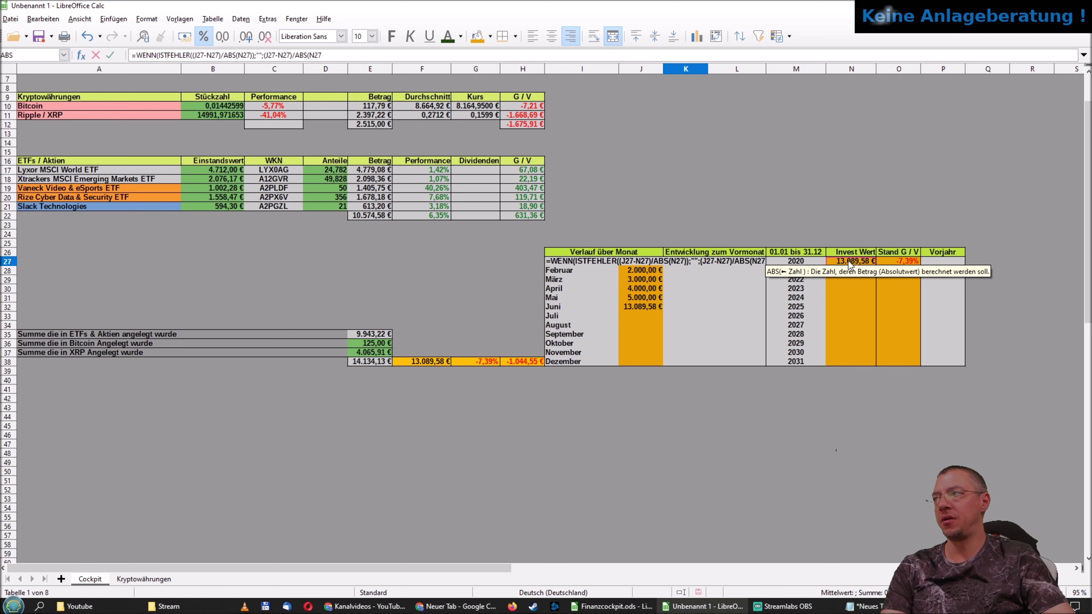
pyautogui.write(')')
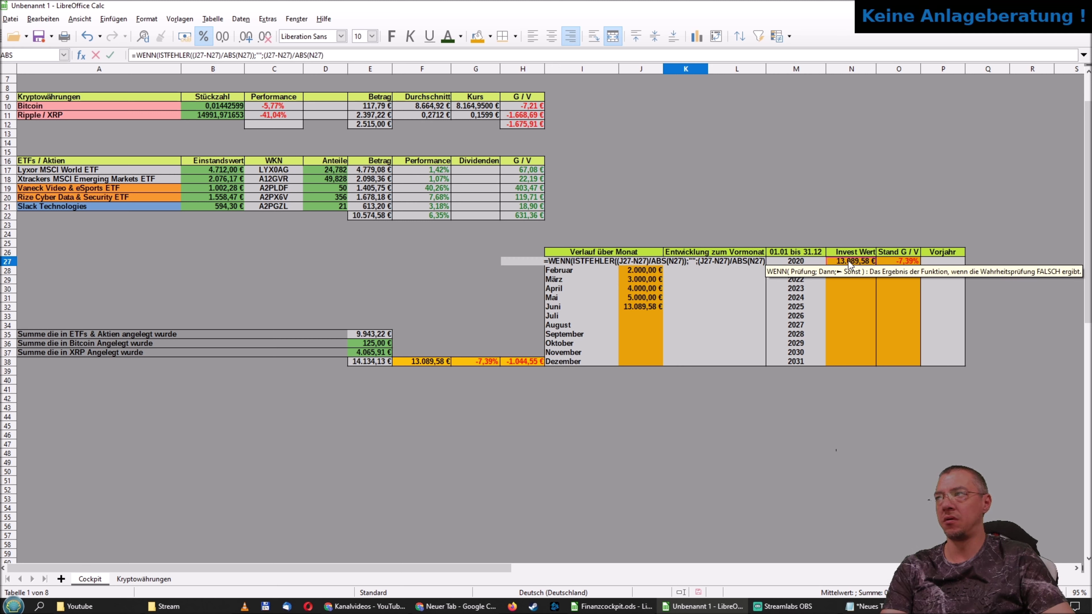
pyautogui.write(')')
pyautogui.press('Return')
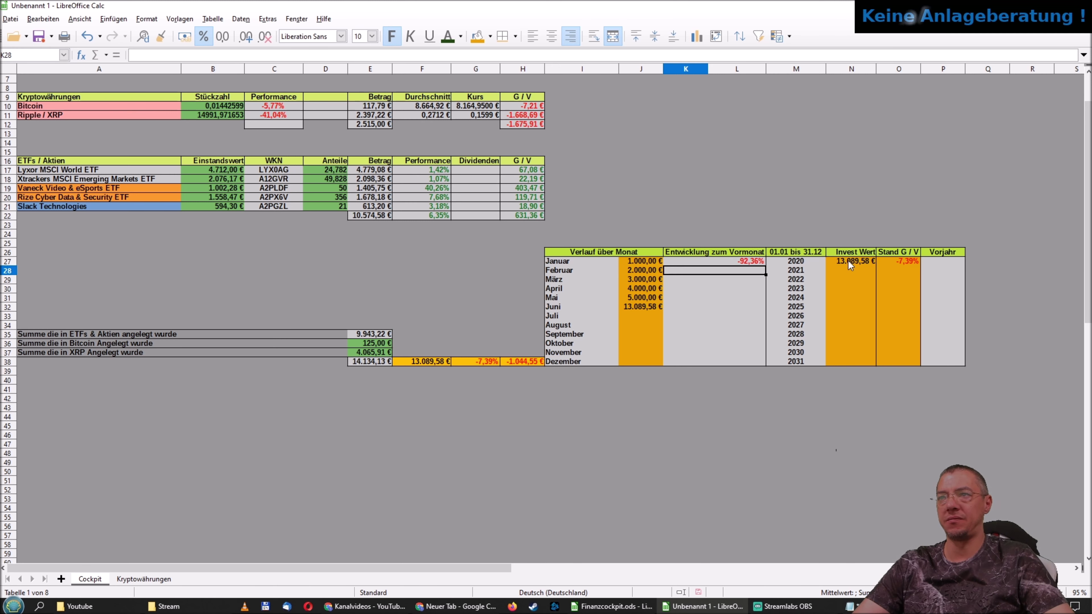
pyautogui.press('Up')
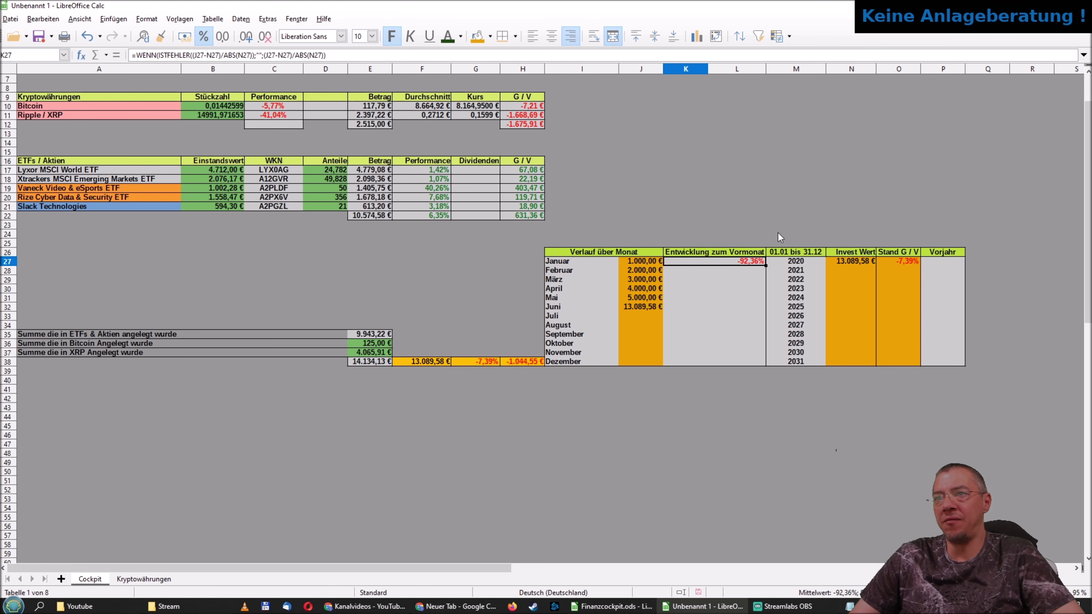
pyautogui.click(859, 262)
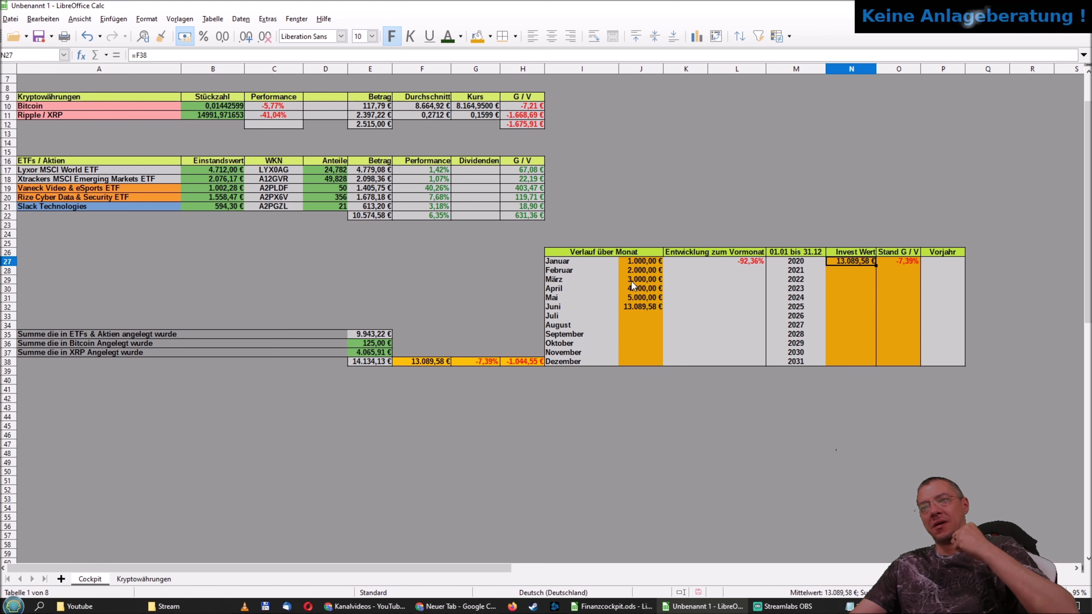
pyautogui.click(641, 262)
pyautogui.click(644, 307)
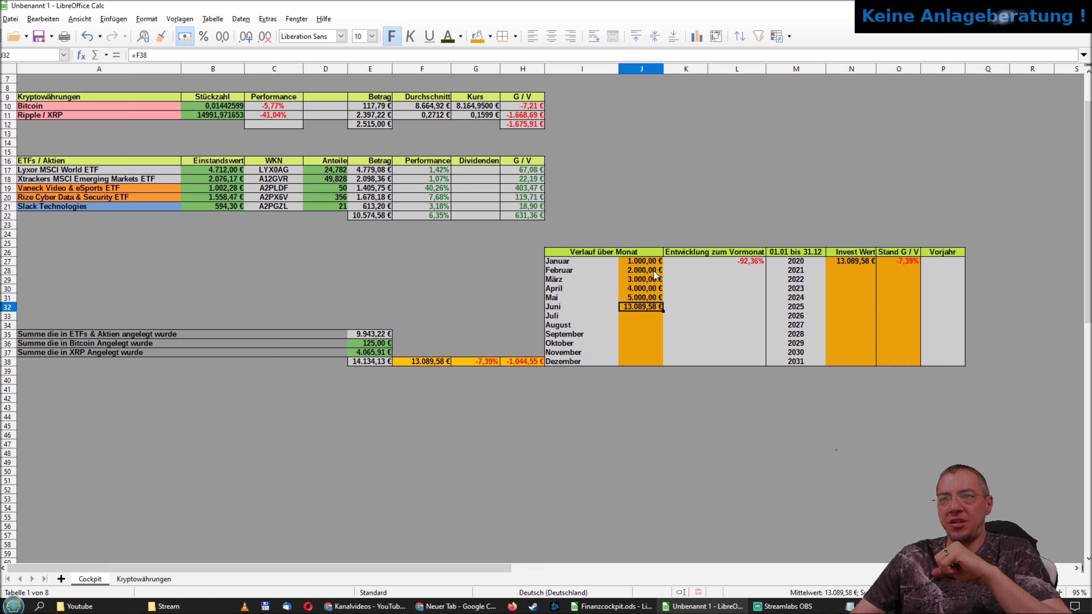
pyautogui.click(653, 262)
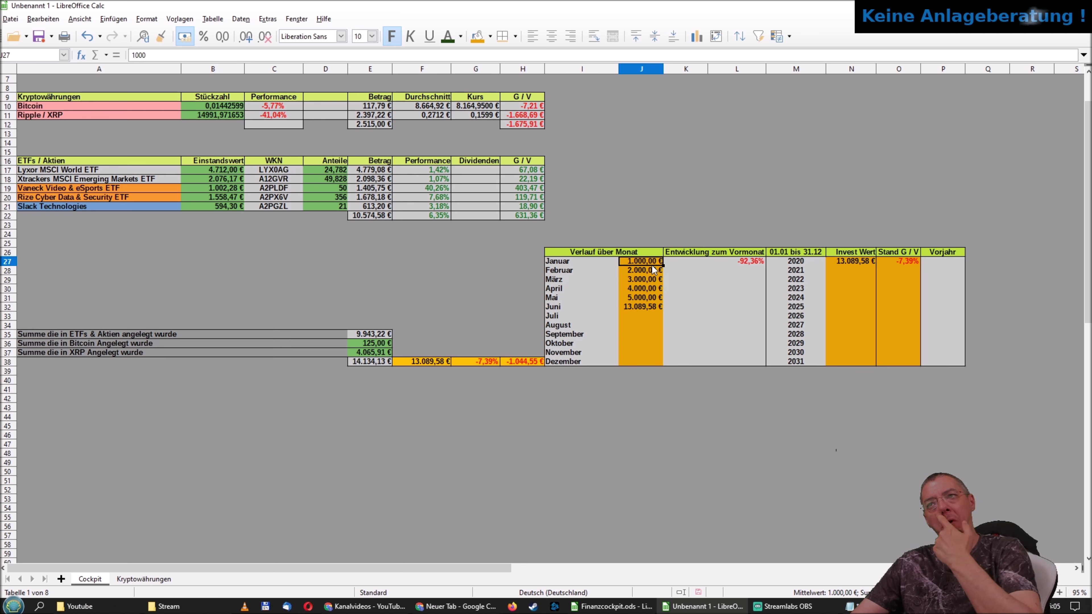
pyautogui.click(742, 264)
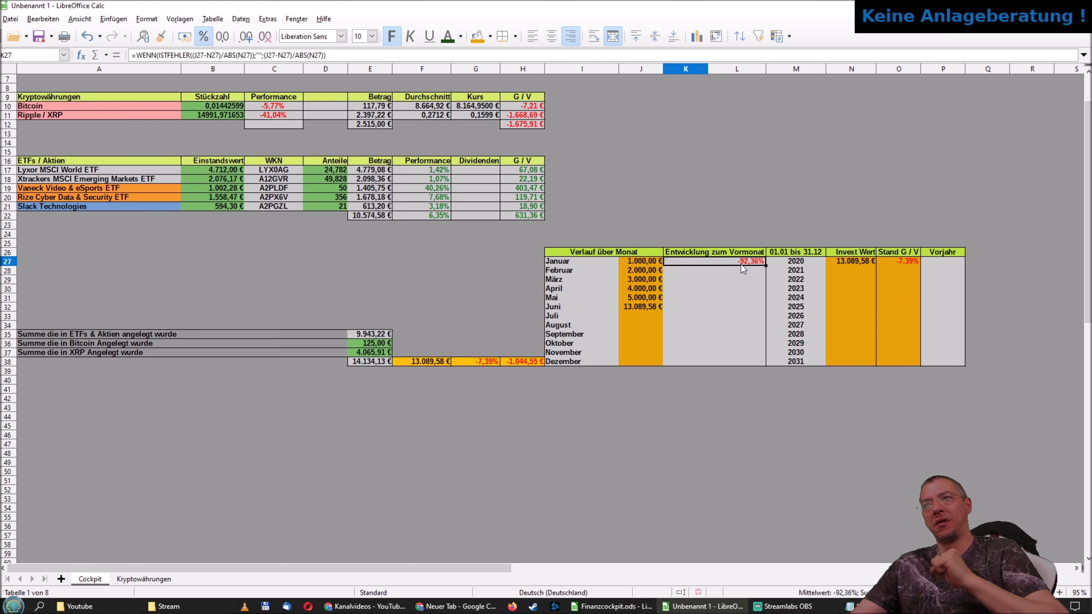
pyautogui.click(634, 268)
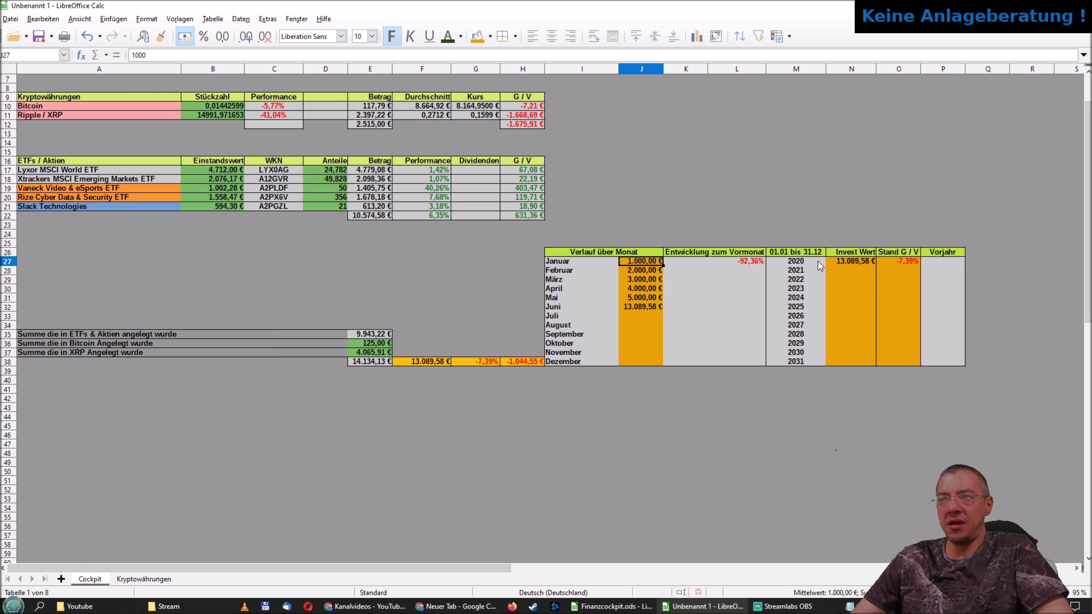
pyautogui.click(845, 261)
pyautogui.click(639, 272)
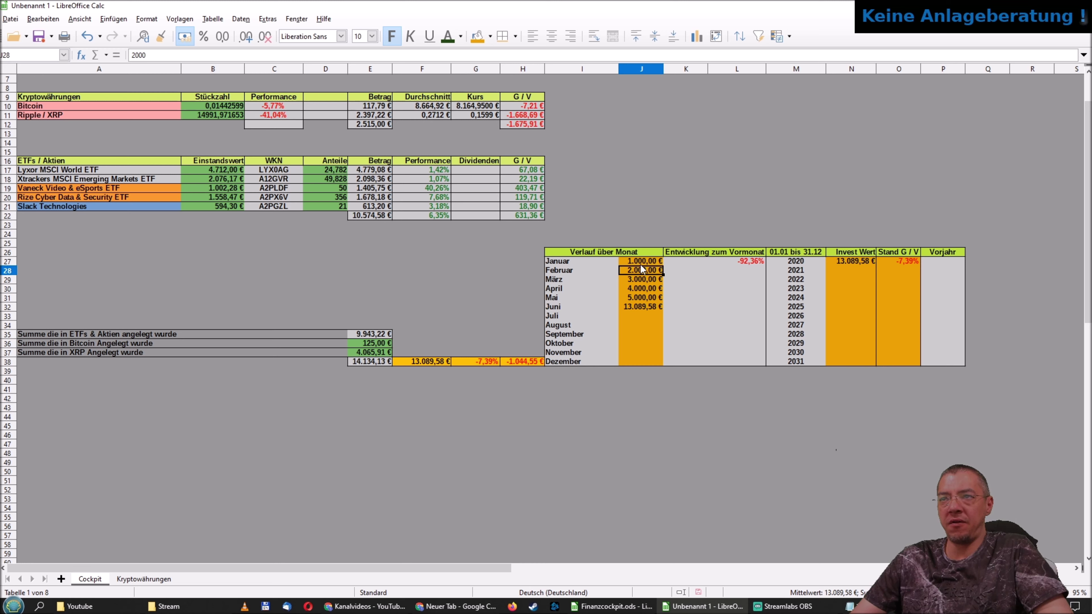
pyautogui.click(643, 261)
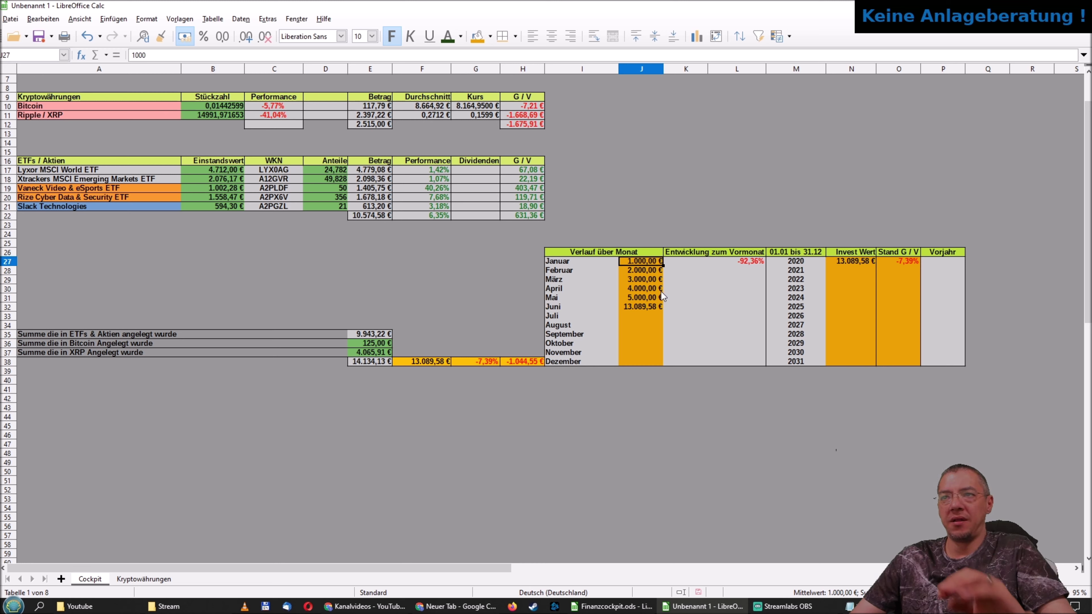
pyautogui.moveTo(646, 277); pyautogui.dragTo(647, 264)
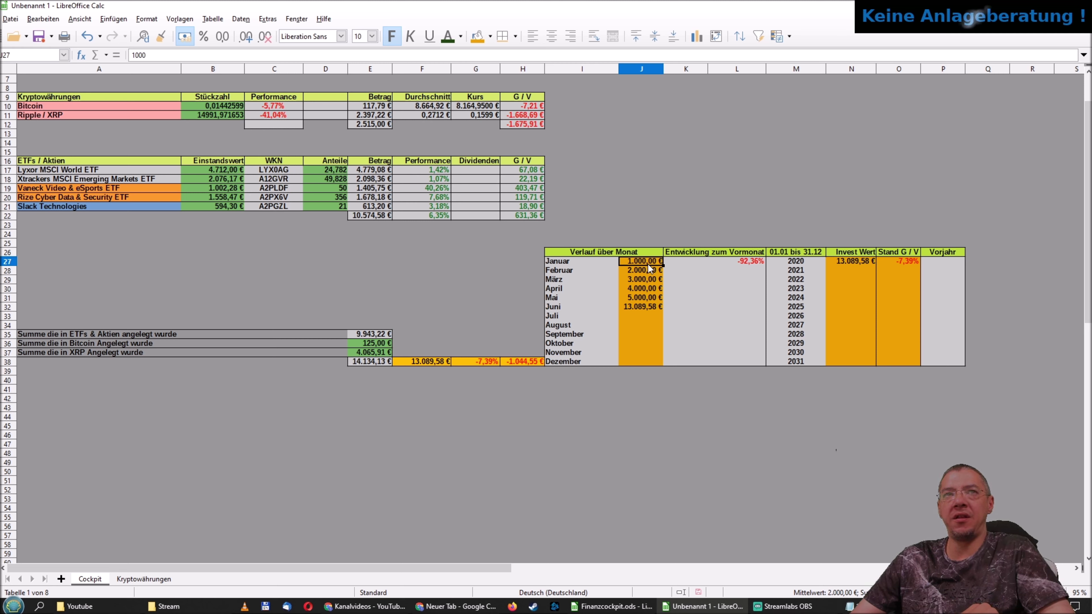
pyautogui.click(740, 265)
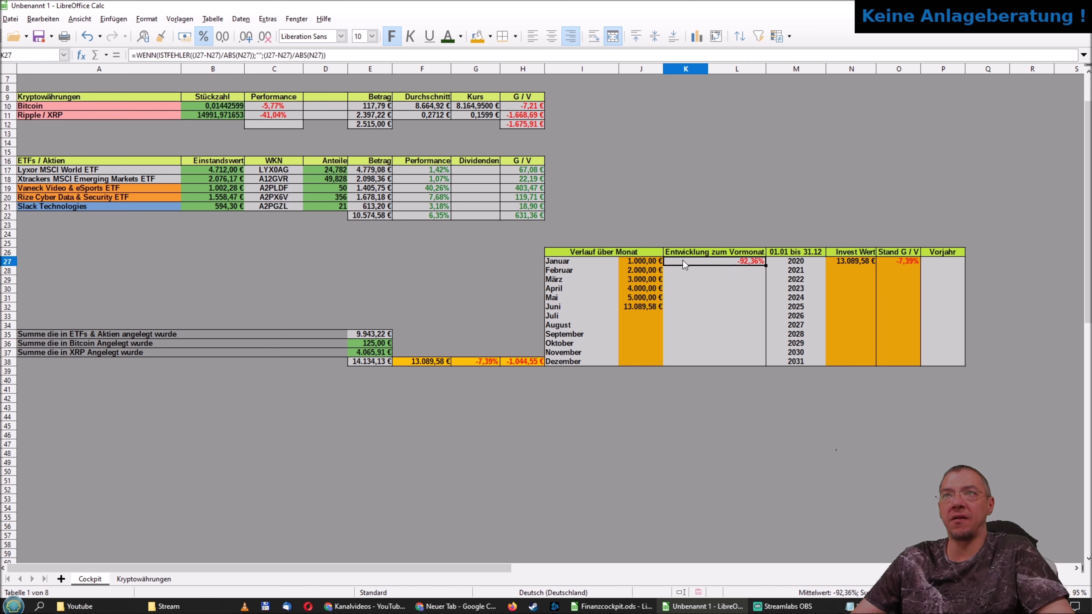
pyautogui.click(652, 262)
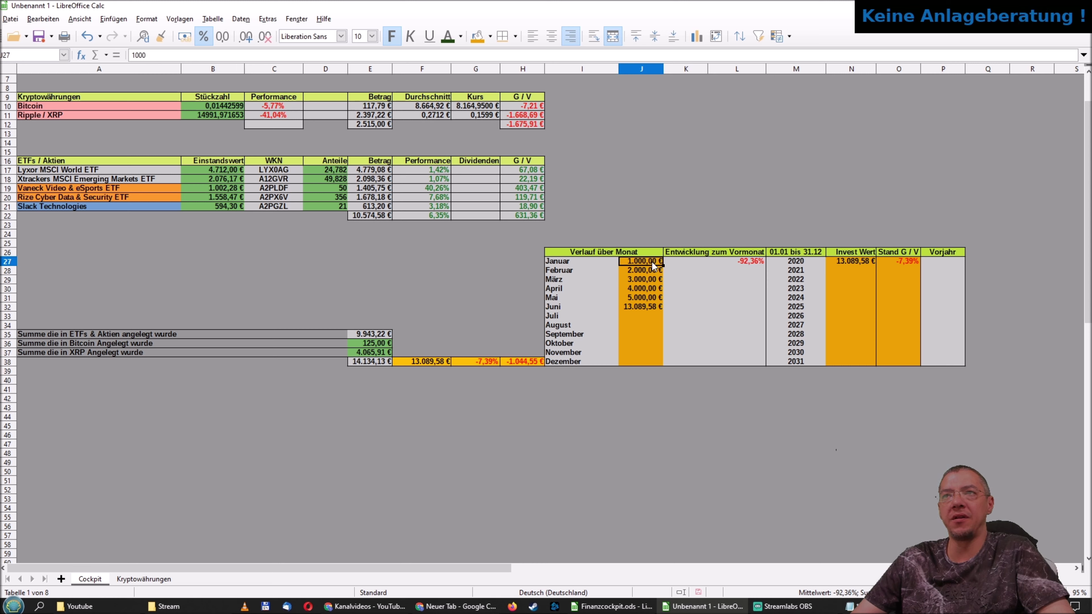
pyautogui.click(749, 265)
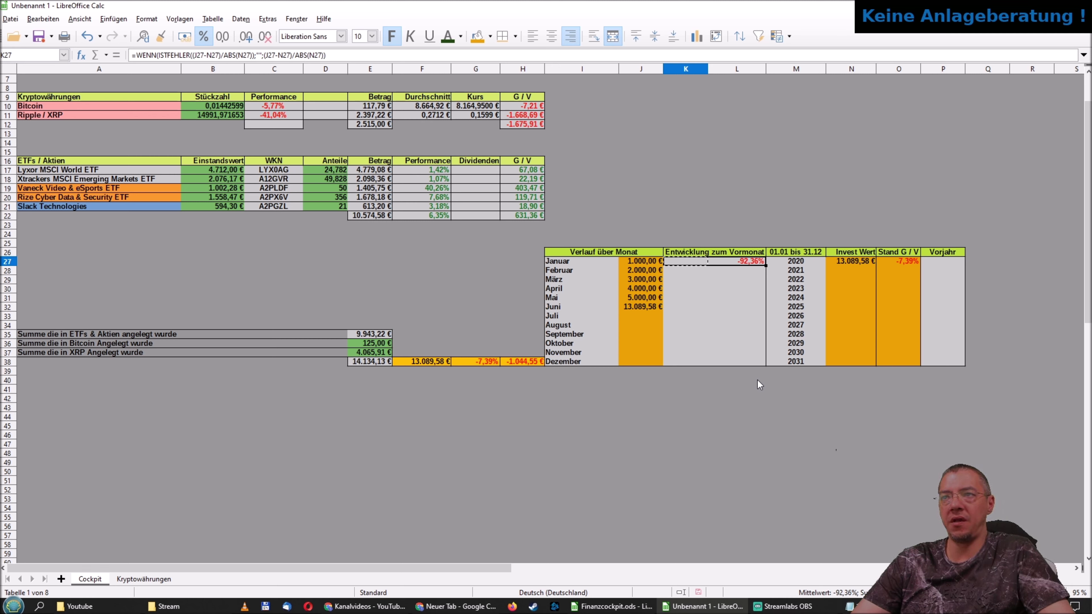
# Copy the January change formula from K27 into K28.
pyautogui.hotkey('ctrl', 'c')
pyautogui.press('Down')
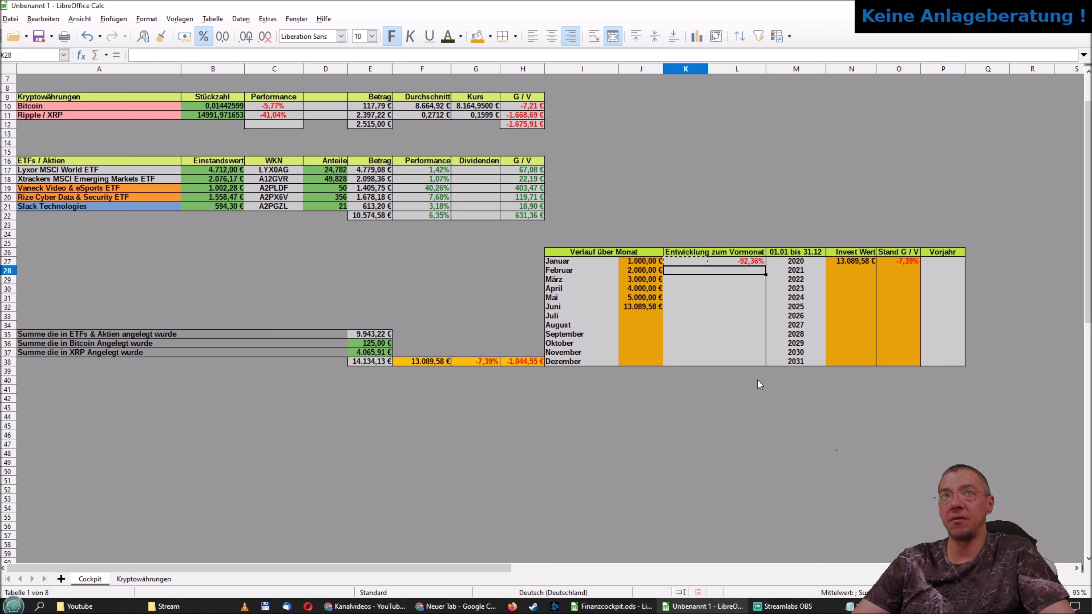
pyautogui.hotkey('ctrl', 'v')
pyautogui.hotkey('ctrl', 'z')
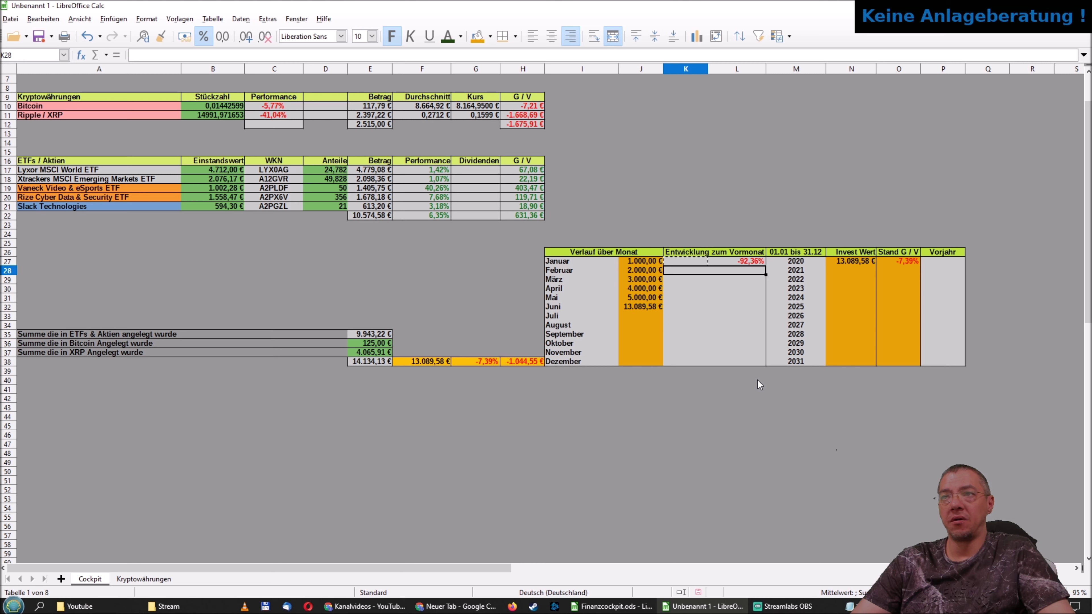
pyautogui.hotkey('ctrl', 'v')
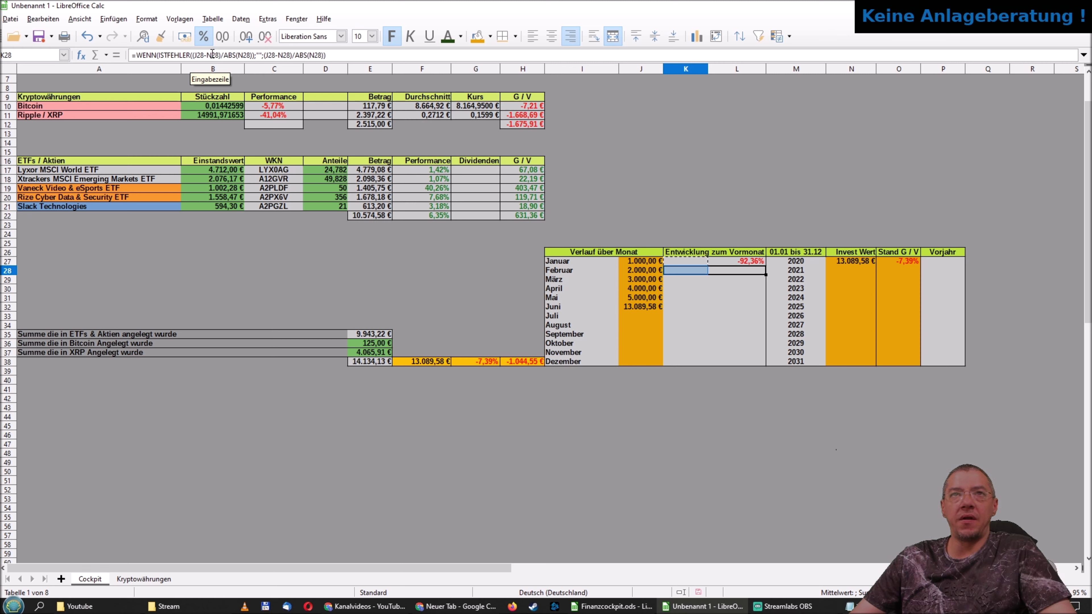
# Change the ISTFEHLER test in K28 to (J28-J27)/ABS(J27).
pyautogui.click(206, 54)
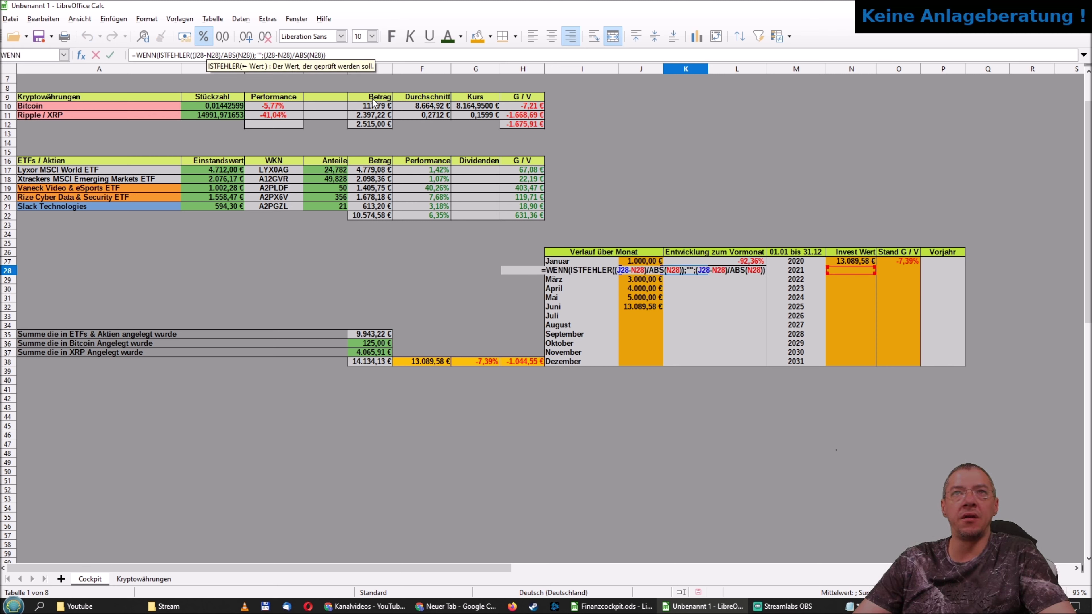
pyautogui.press('BackSpace')
pyautogui.write('J')
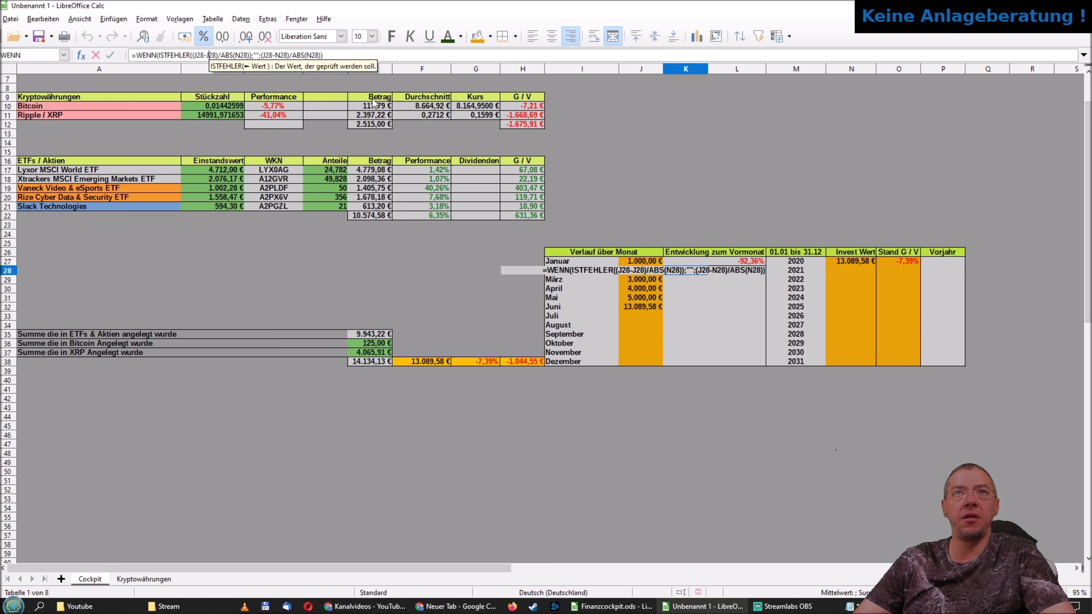
pyautogui.press('BackSpace')
pyautogui.write('7')
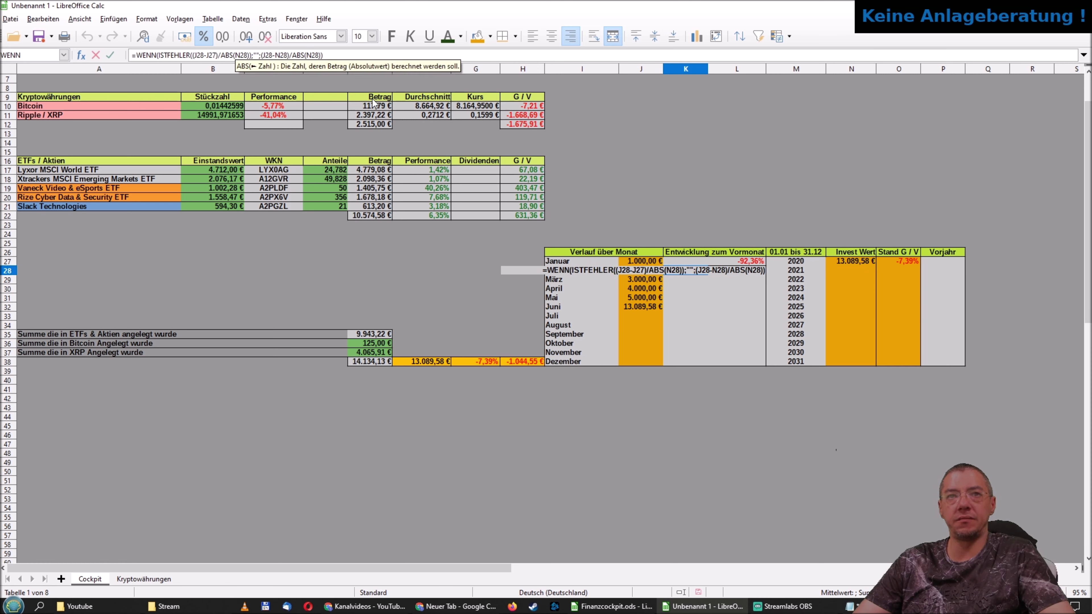
pyautogui.press('BackSpace')
pyautogui.write('J')
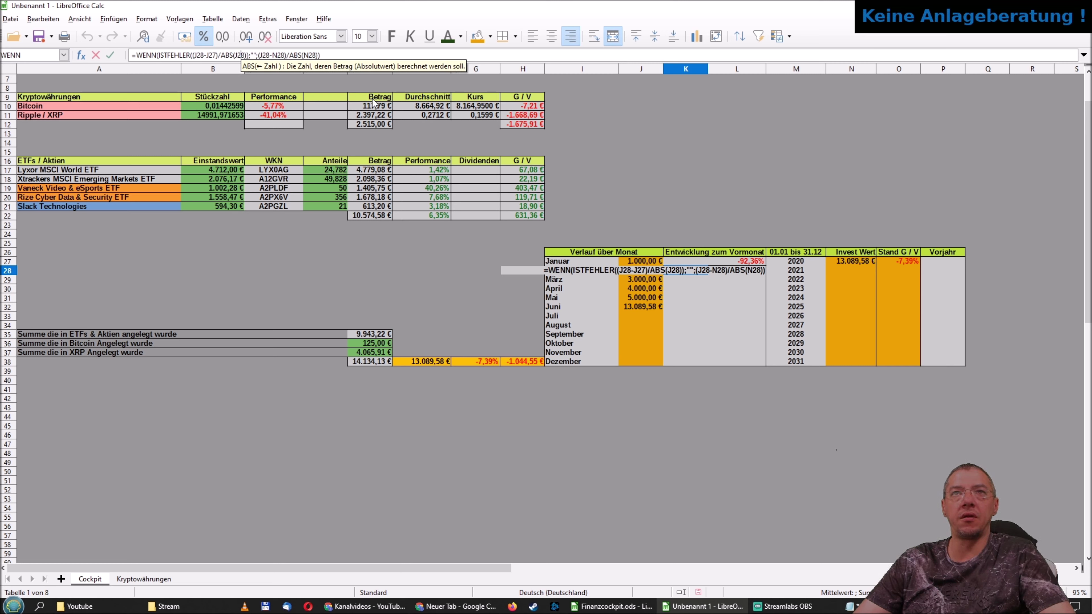
pyautogui.press('Delete')
pyautogui.write('7')
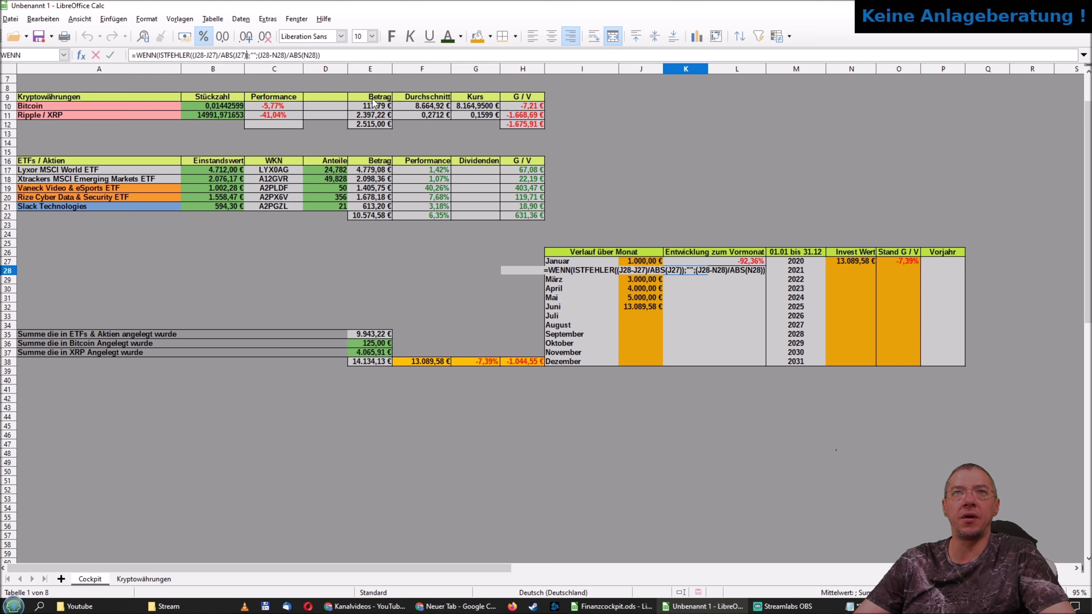
# Change the result part to (J28-J27)/ABS(J27) and confirm, giving 100,00%.
pyautogui.press('Right')
pyautogui.press('Right')
pyautogui.press('Right')
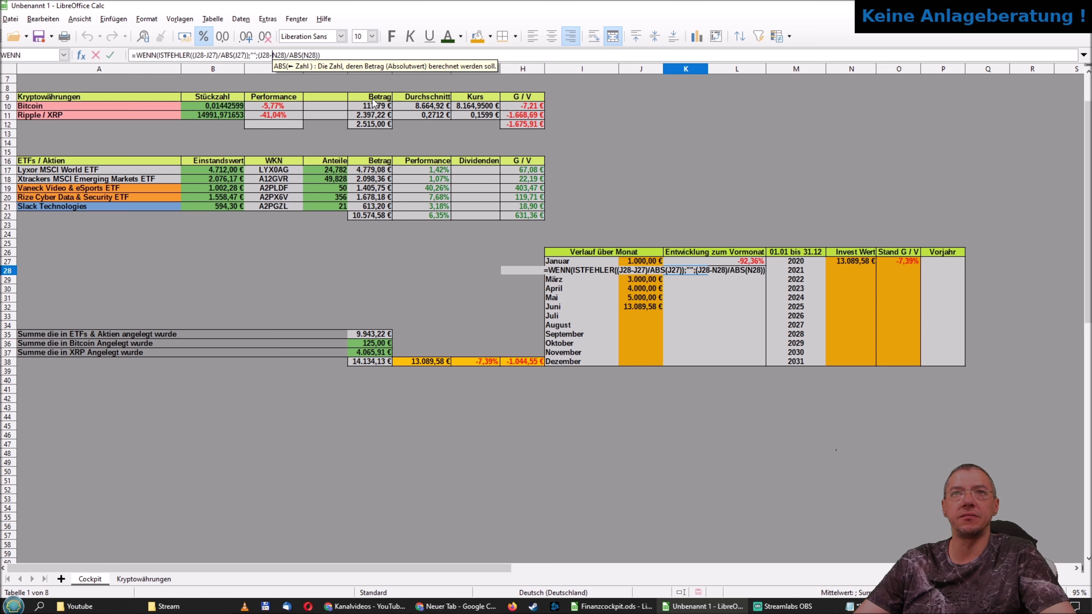
pyautogui.press('Delete')
pyautogui.write('J')
pyautogui.press('Right')
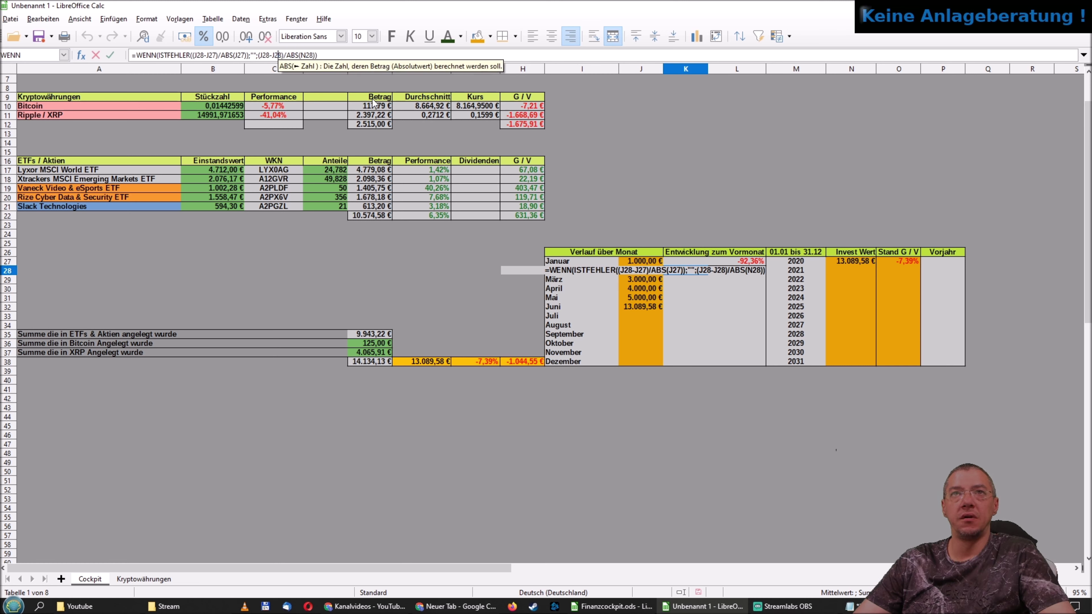
pyautogui.press('Delete')
pyautogui.write('7')
pyautogui.press('Right')
pyautogui.press('Right')
pyautogui.press('Right')
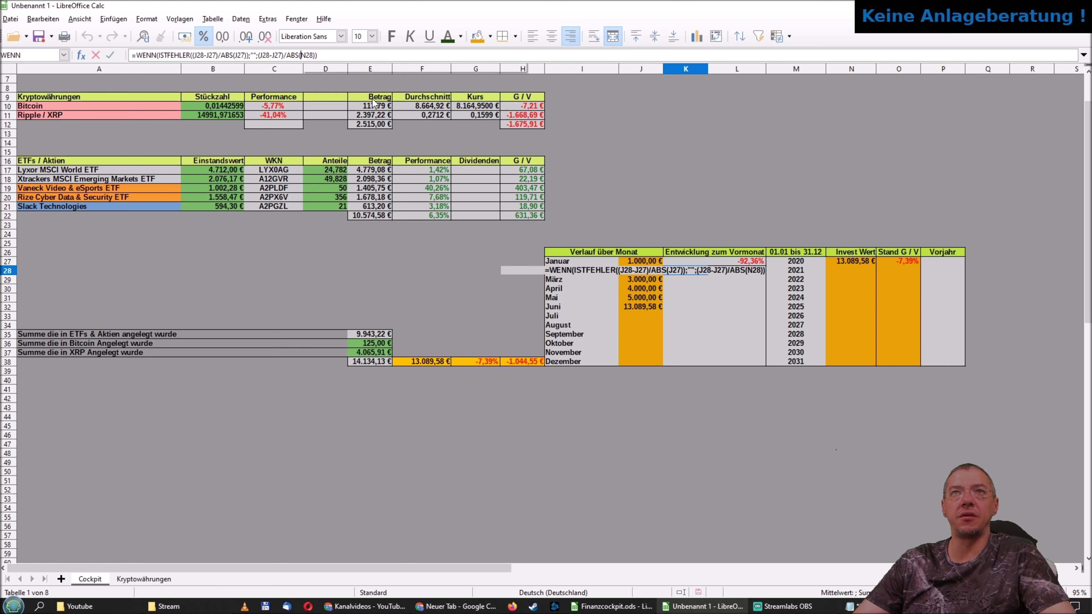
pyautogui.press('Delete')
pyautogui.write('J')
pyautogui.press('Right')
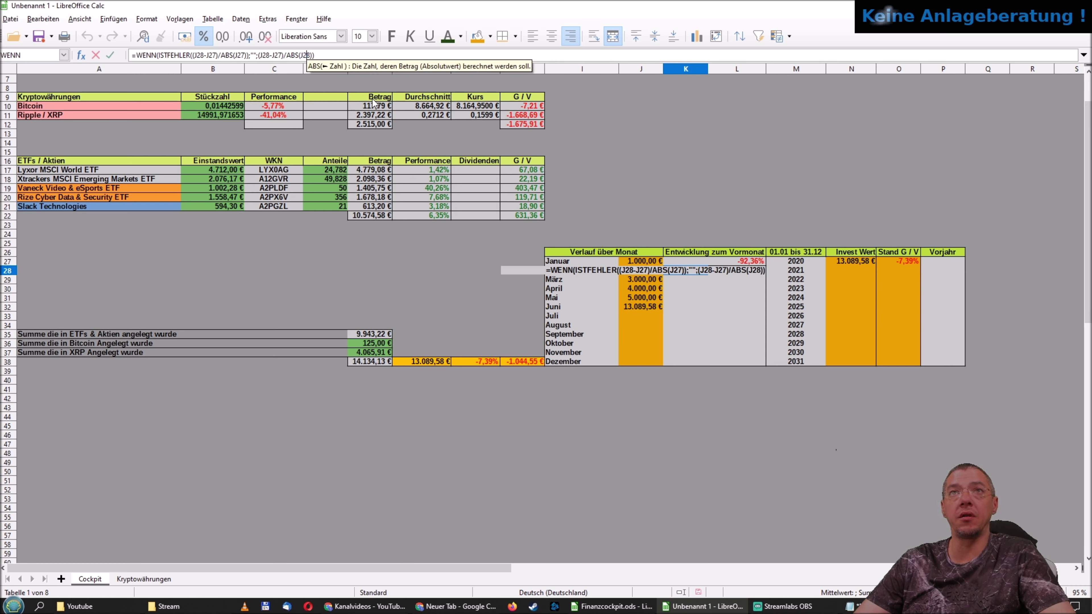
pyautogui.press('Delete')
pyautogui.write('7')
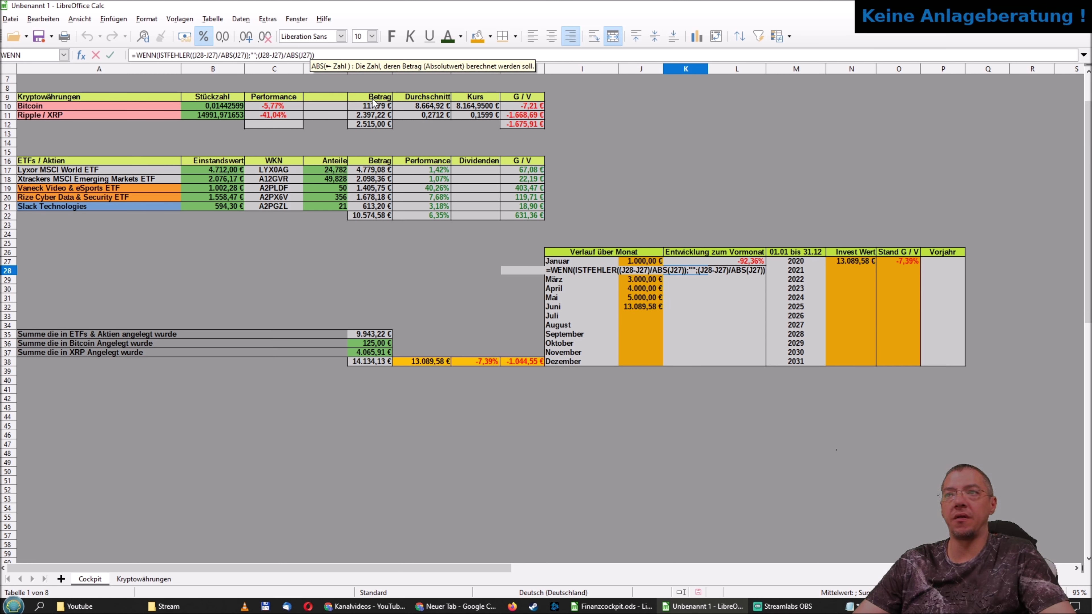
pyautogui.press('Return')
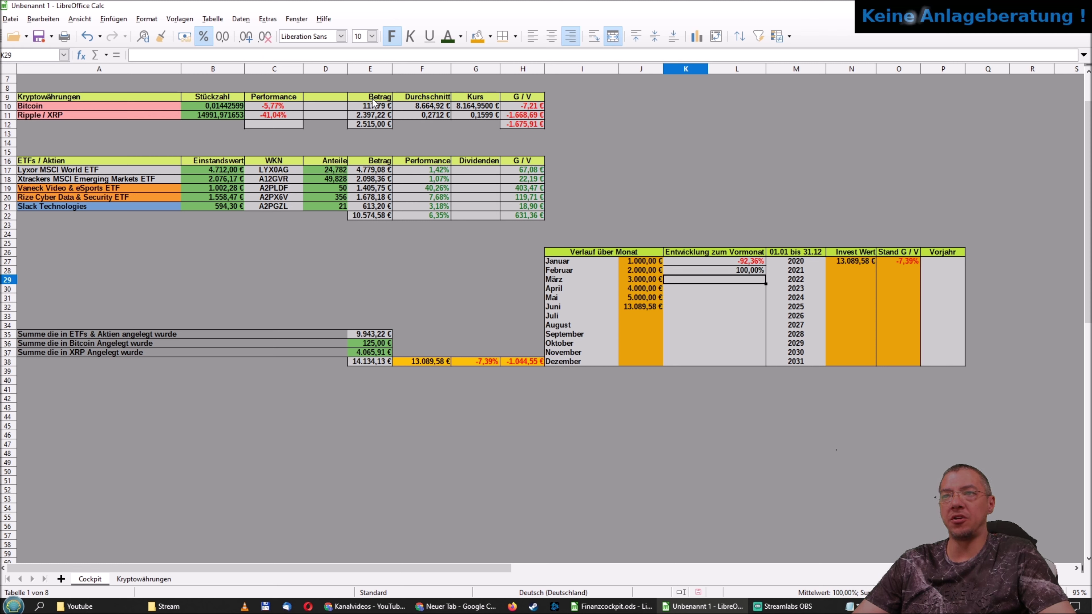
pyautogui.press('Left')
pyautogui.press('Down')
pyautogui.press('Down')
pyautogui.press('Down')
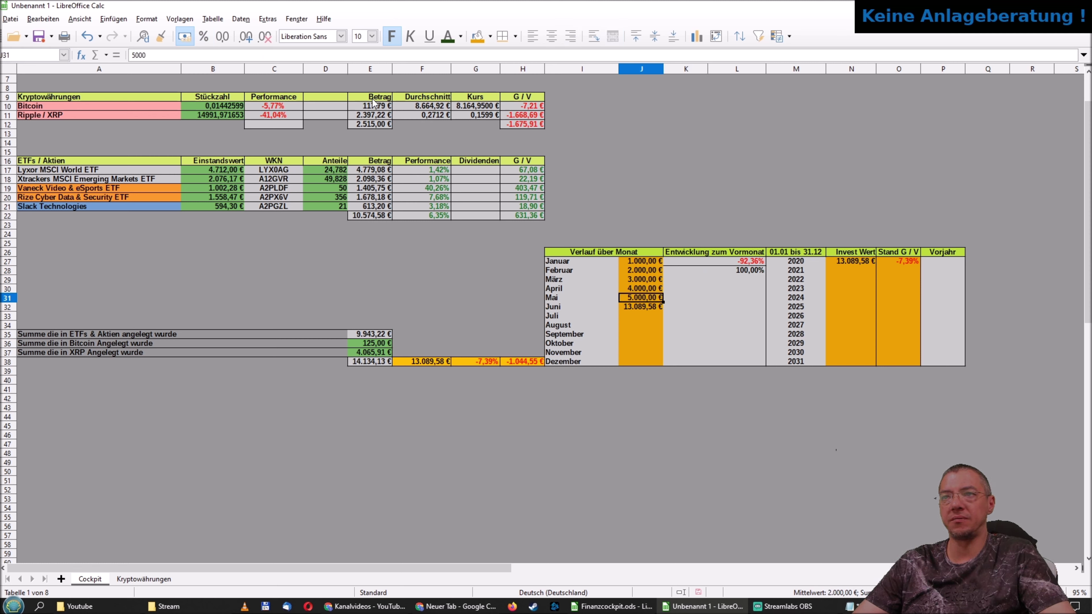
pyautogui.press('Up')
pyautogui.press('Up')
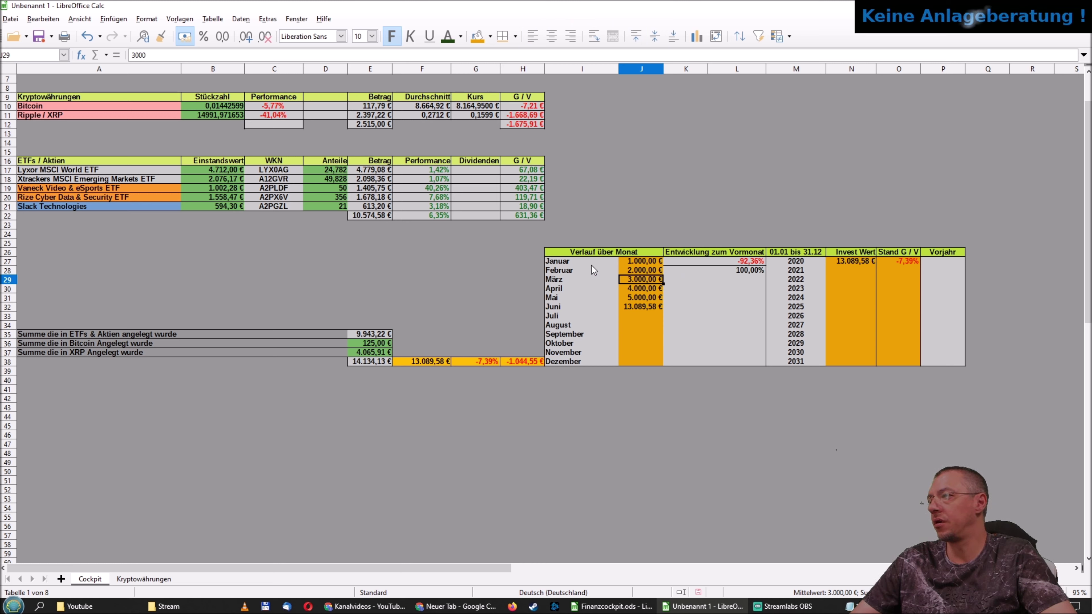
# Put outer borders around the Januar, Februar, März and April rows (I27:L30).
pyautogui.moveTo(584, 261); pyautogui.dragTo(703, 265)
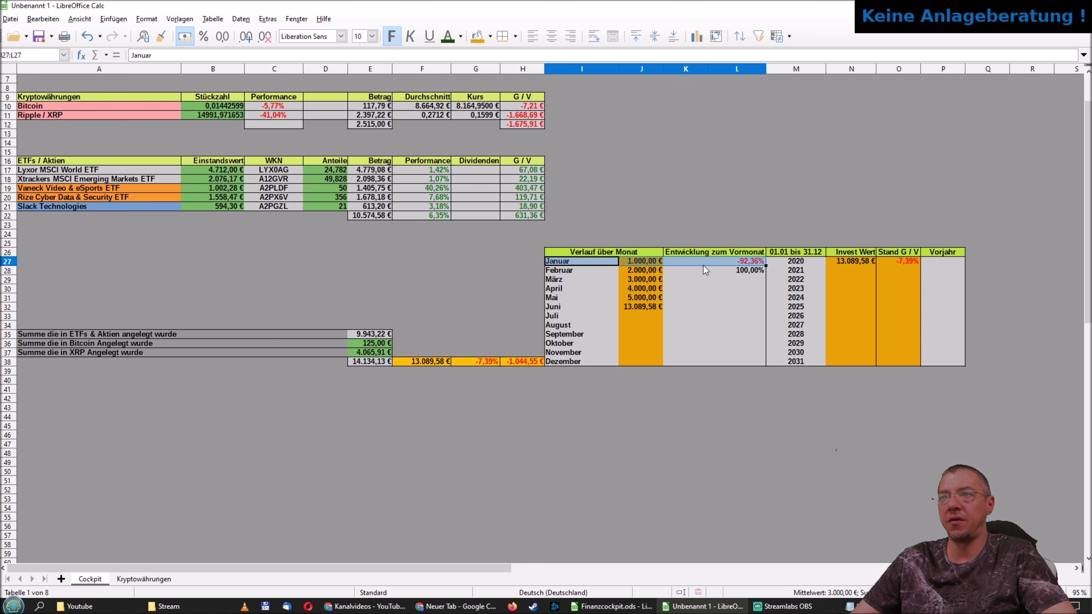
pyautogui.click(515, 37)
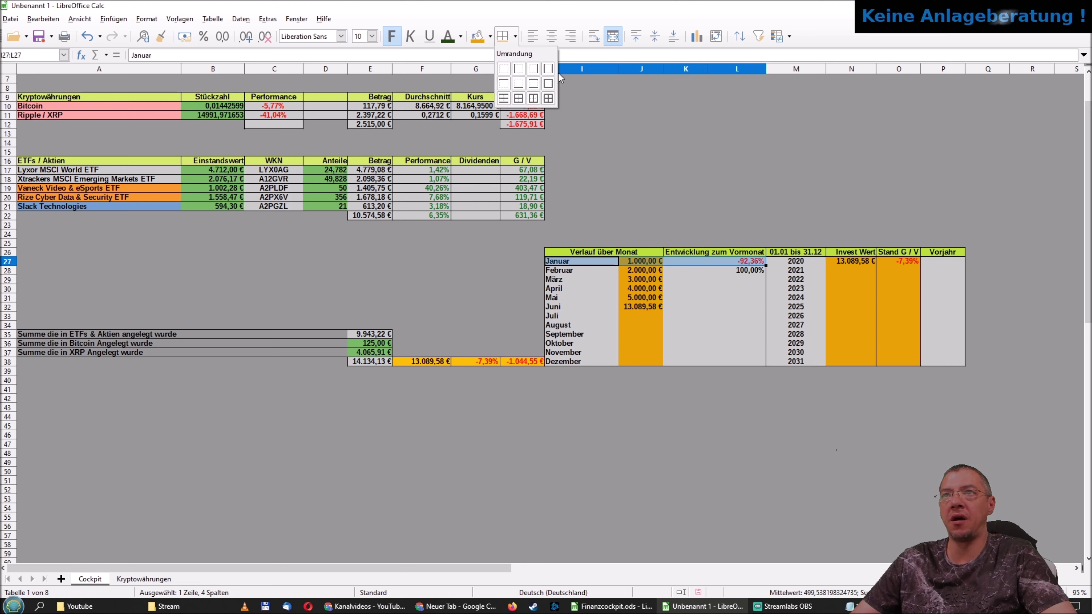
pyautogui.click(552, 84)
pyautogui.moveTo(590, 270); pyautogui.dragTo(731, 271)
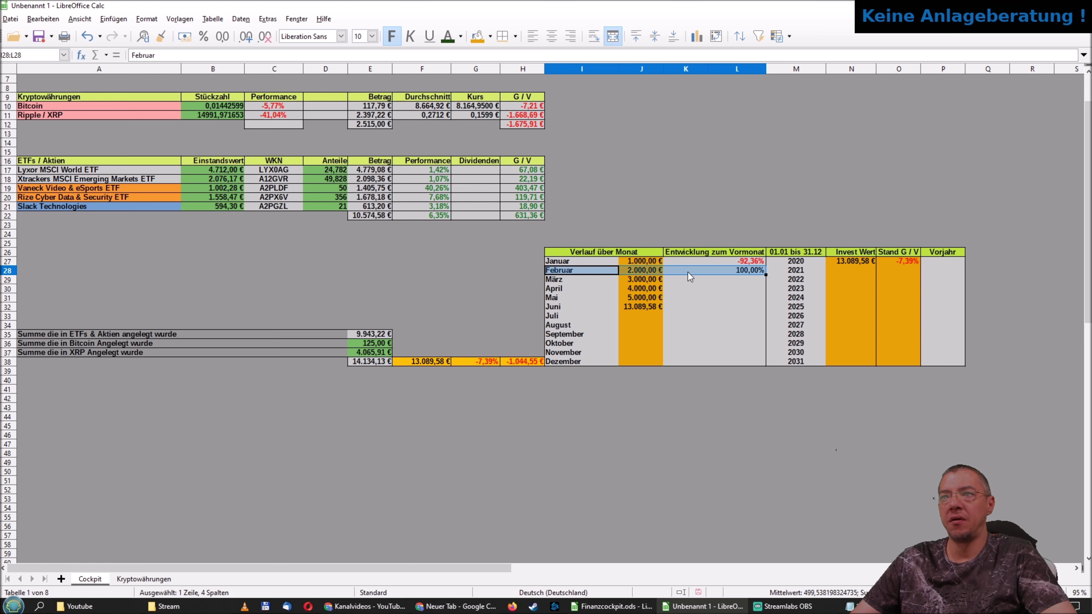
pyautogui.click(515, 36)
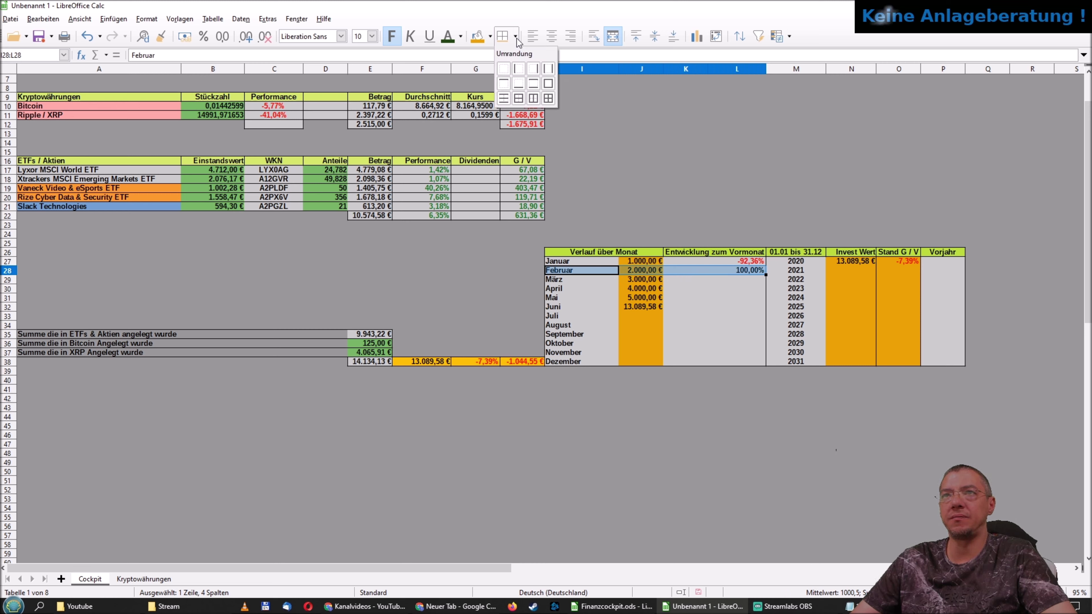
pyautogui.click(546, 82)
pyautogui.moveTo(577, 280); pyautogui.dragTo(740, 280)
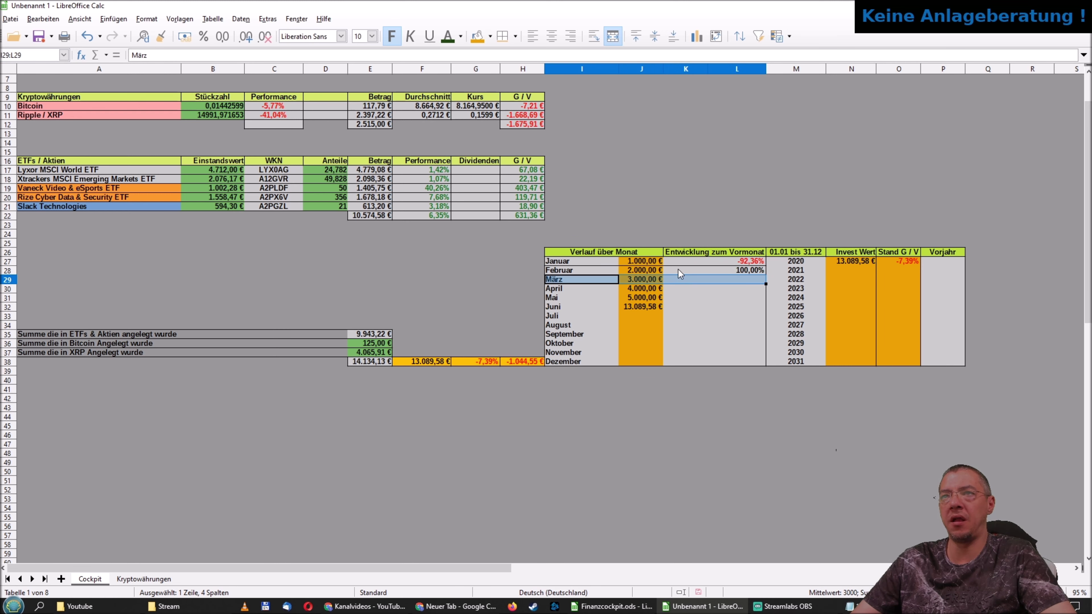
pyautogui.click(516, 38)
pyautogui.click(547, 83)
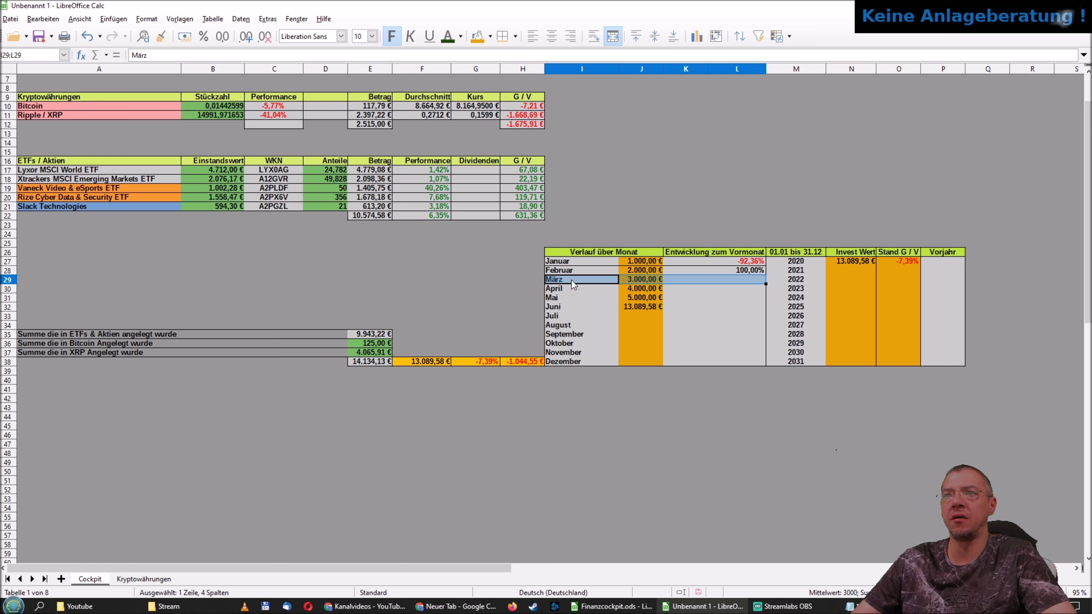
pyautogui.moveTo(571, 287); pyautogui.dragTo(739, 289)
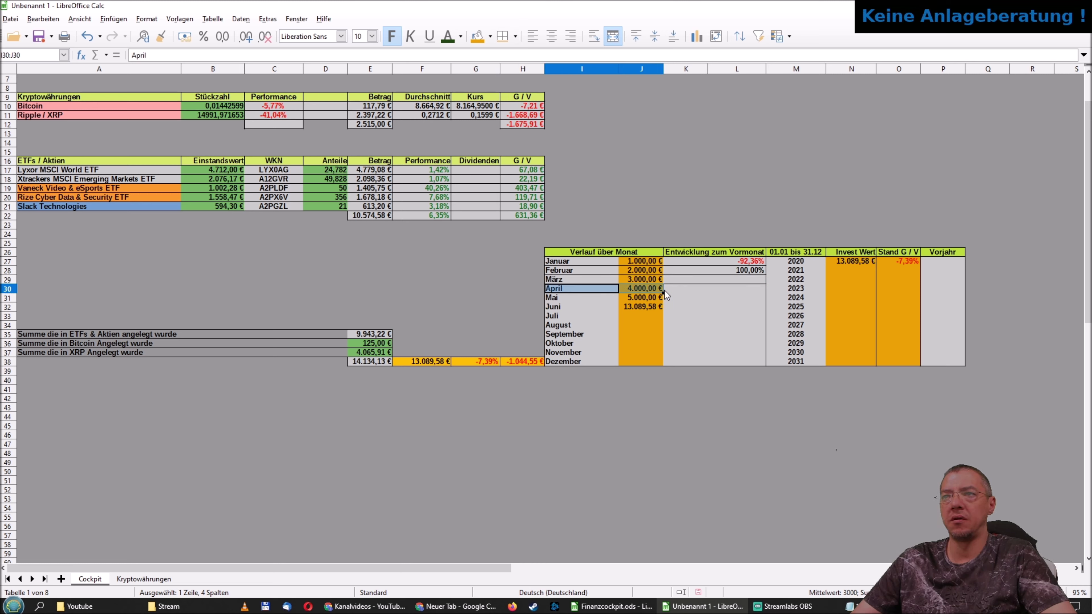
pyautogui.click(515, 37)
pyautogui.click(533, 83)
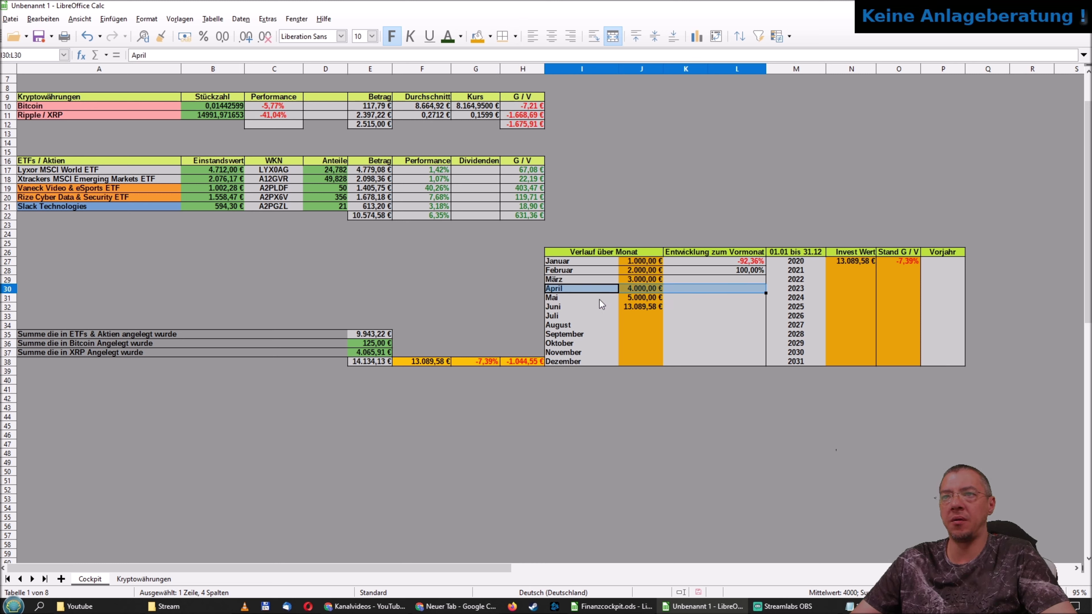
# Put outer borders around the Mai, Juni, Juli and August rows.
pyautogui.moveTo(600, 300); pyautogui.dragTo(740, 299)
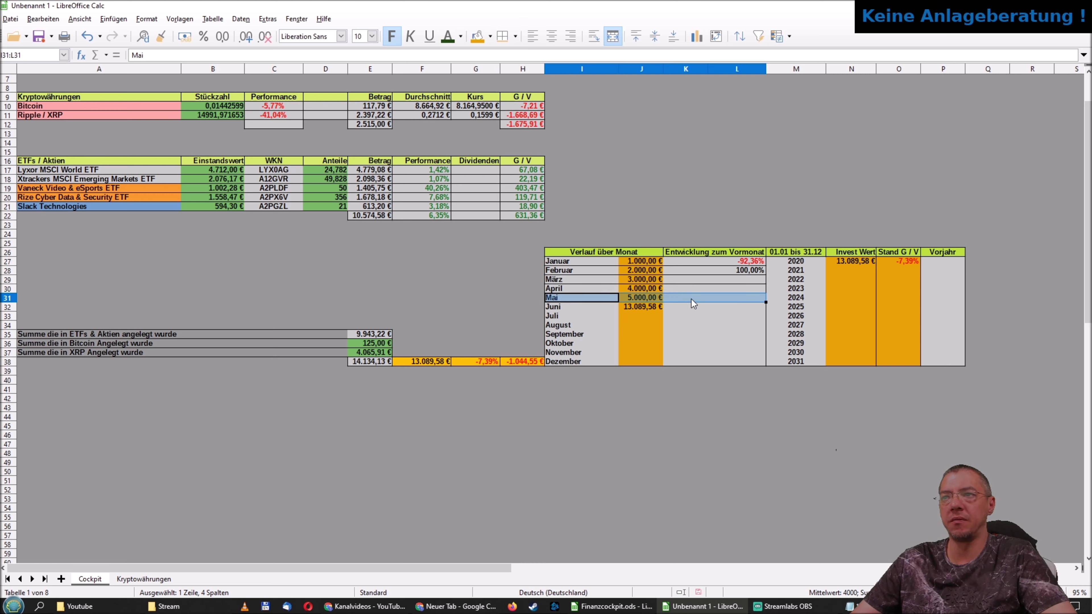
pyautogui.click(515, 37)
pyautogui.click(533, 83)
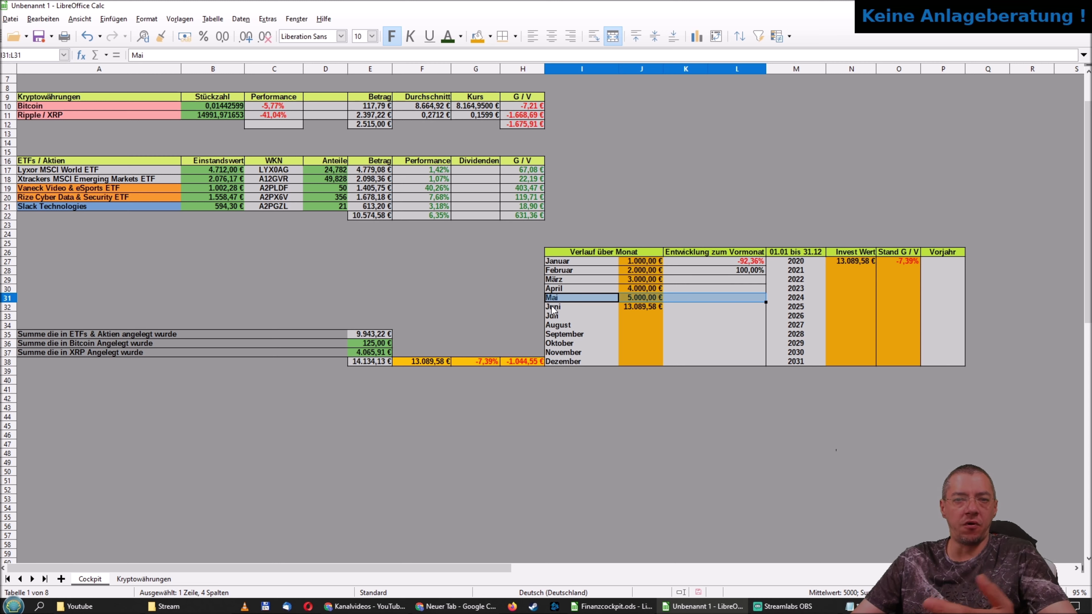
pyautogui.click(571, 308)
pyautogui.moveTo(583, 307); pyautogui.dragTo(712, 307)
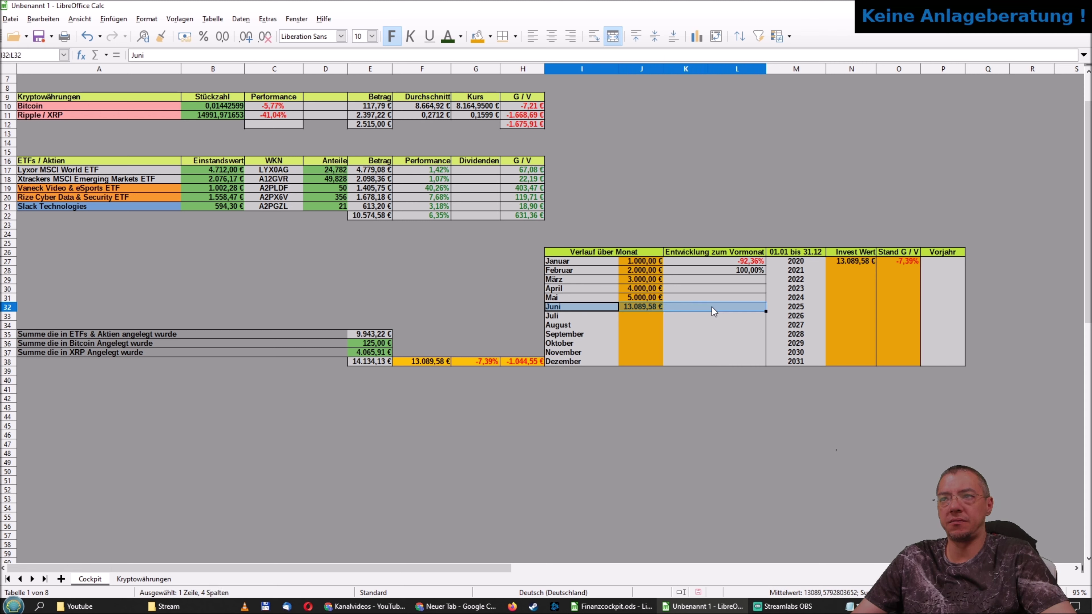
pyautogui.click(515, 37)
pyautogui.click(533, 83)
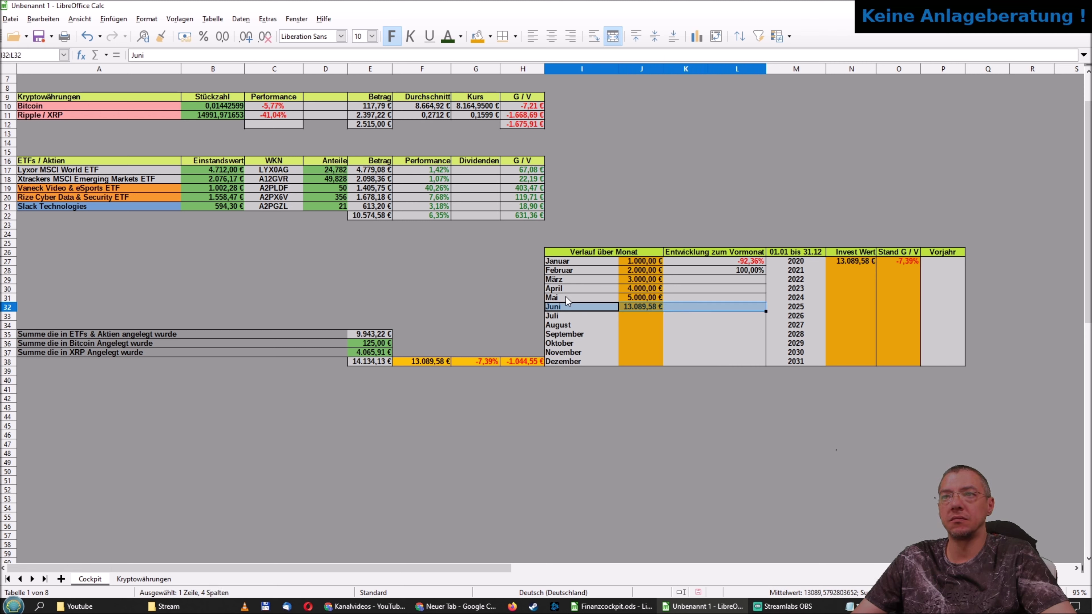
pyautogui.moveTo(567, 315); pyautogui.dragTo(739, 316)
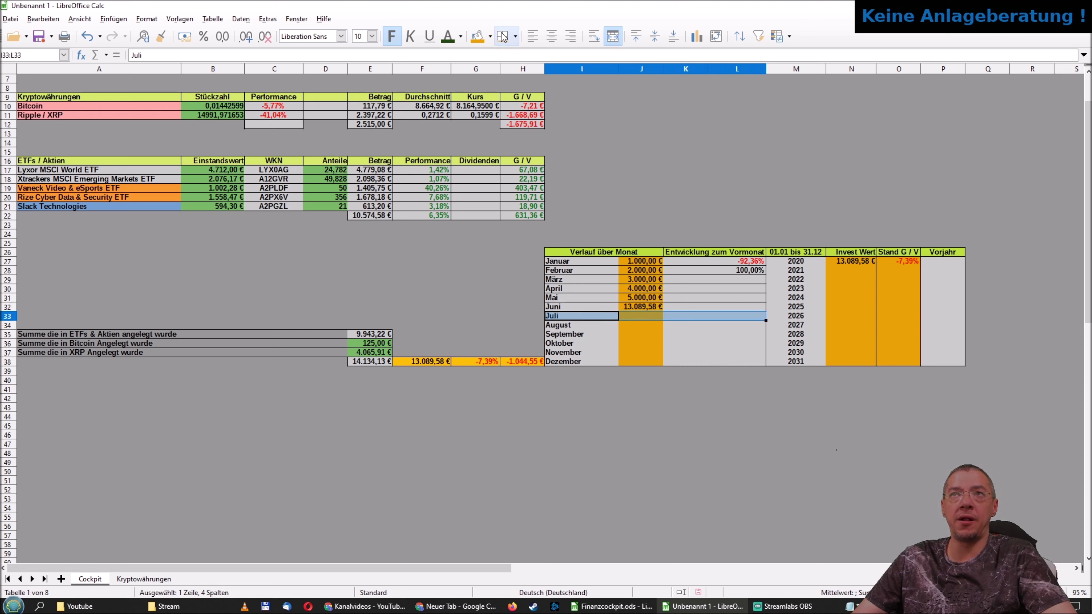
pyautogui.click(516, 36)
pyautogui.click(533, 83)
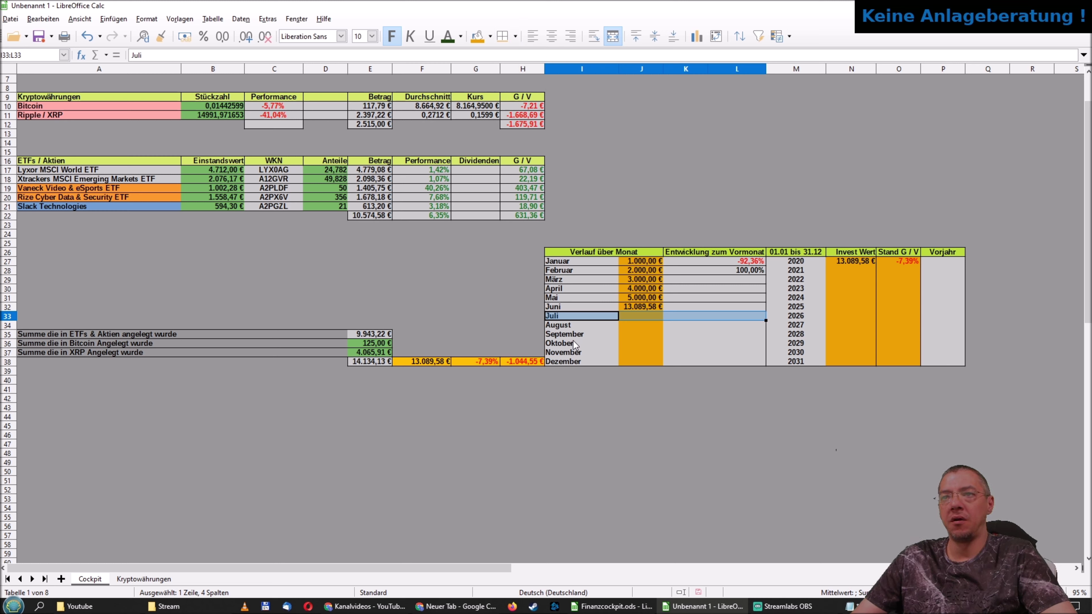
pyautogui.moveTo(574, 326); pyautogui.dragTo(685, 328)
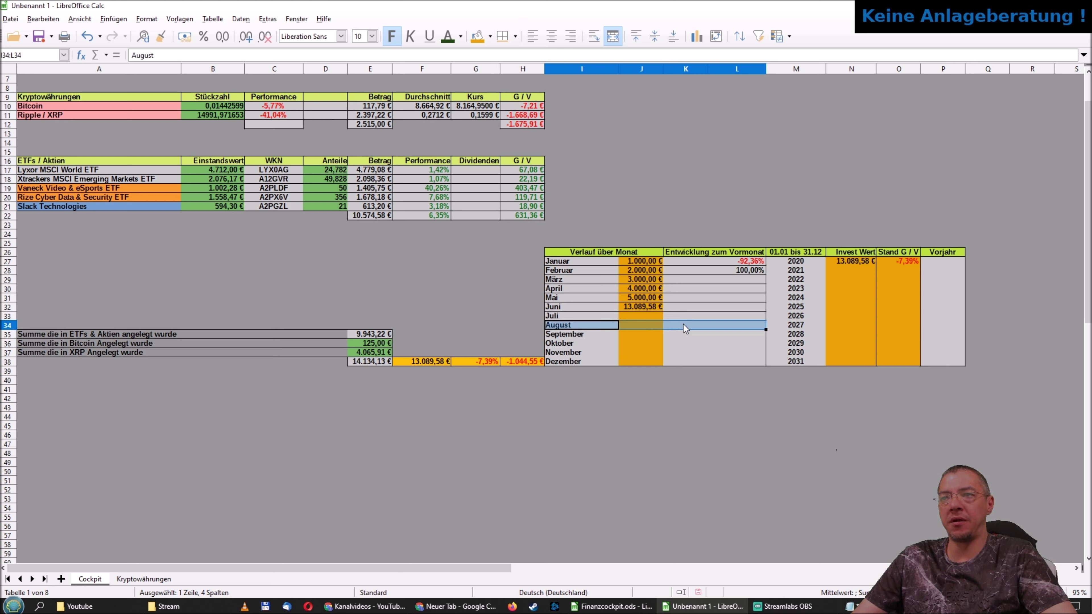
pyautogui.click(515, 37)
pyautogui.click(548, 84)
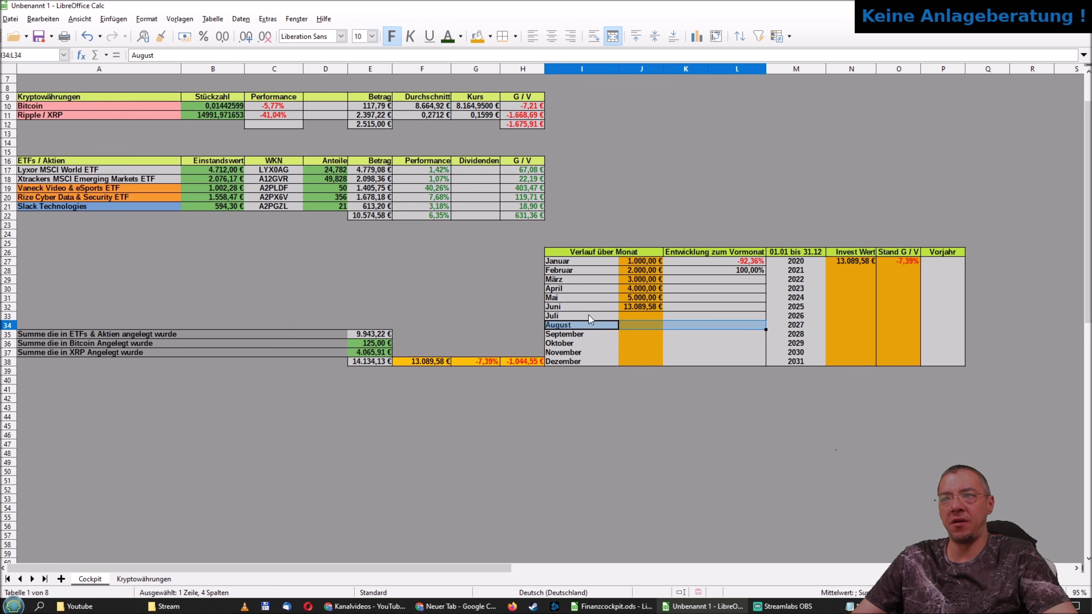
# Put outer borders around the September, Oktober and November rows.
pyautogui.moveTo(580, 334); pyautogui.dragTo(718, 334)
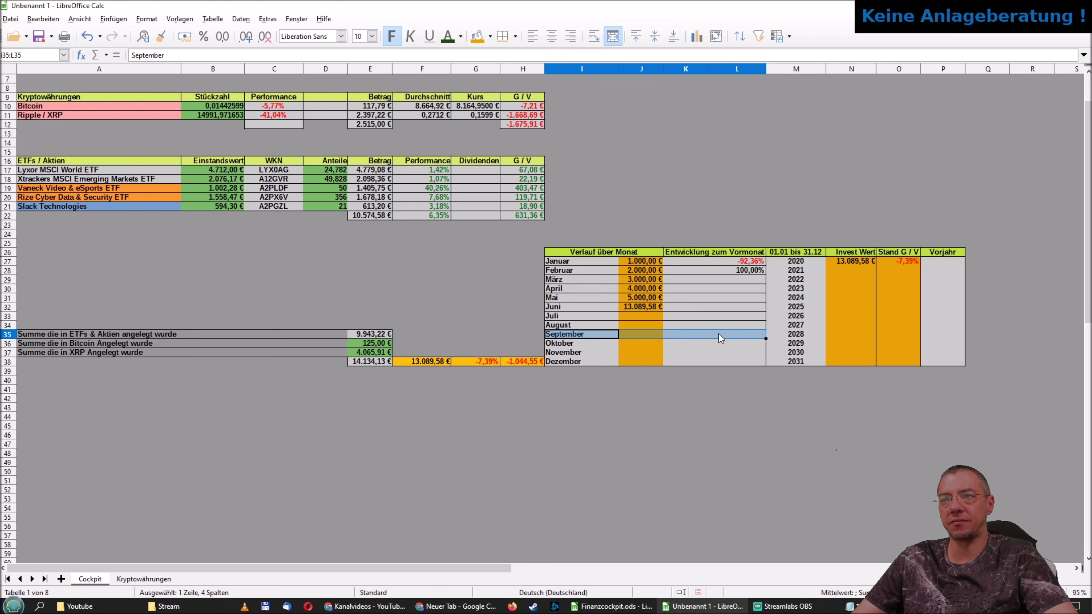
pyautogui.click(515, 37)
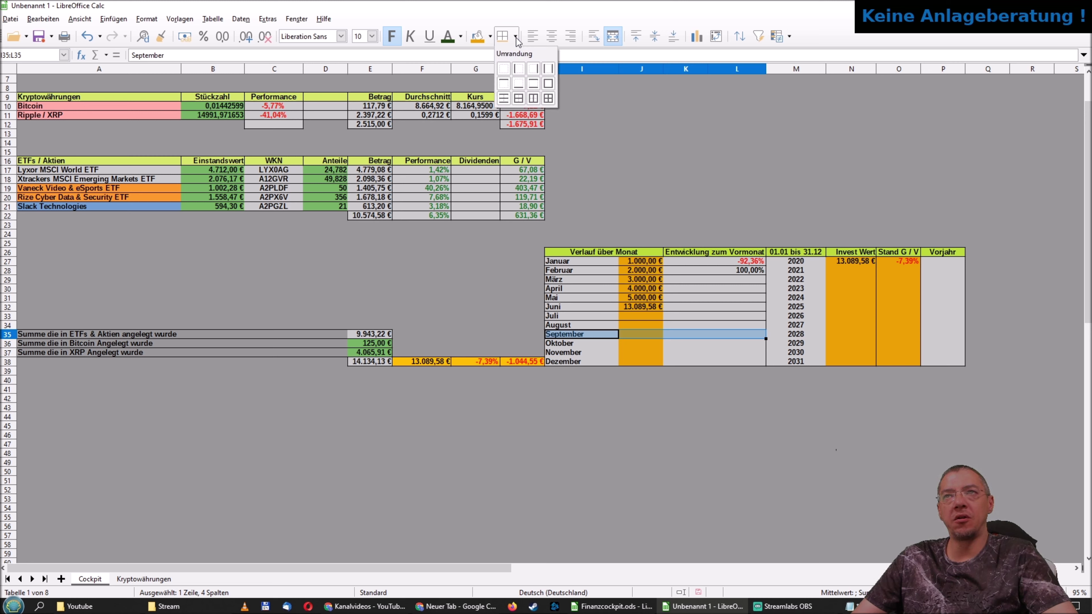
pyautogui.click(548, 84)
pyautogui.moveTo(577, 343); pyautogui.dragTo(731, 343)
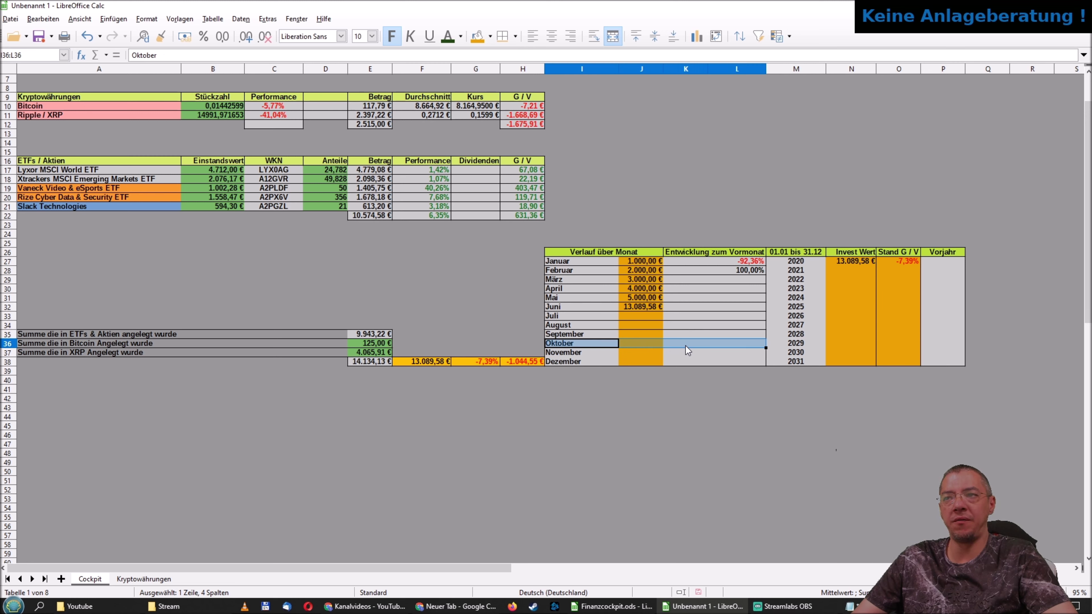
pyautogui.click(516, 37)
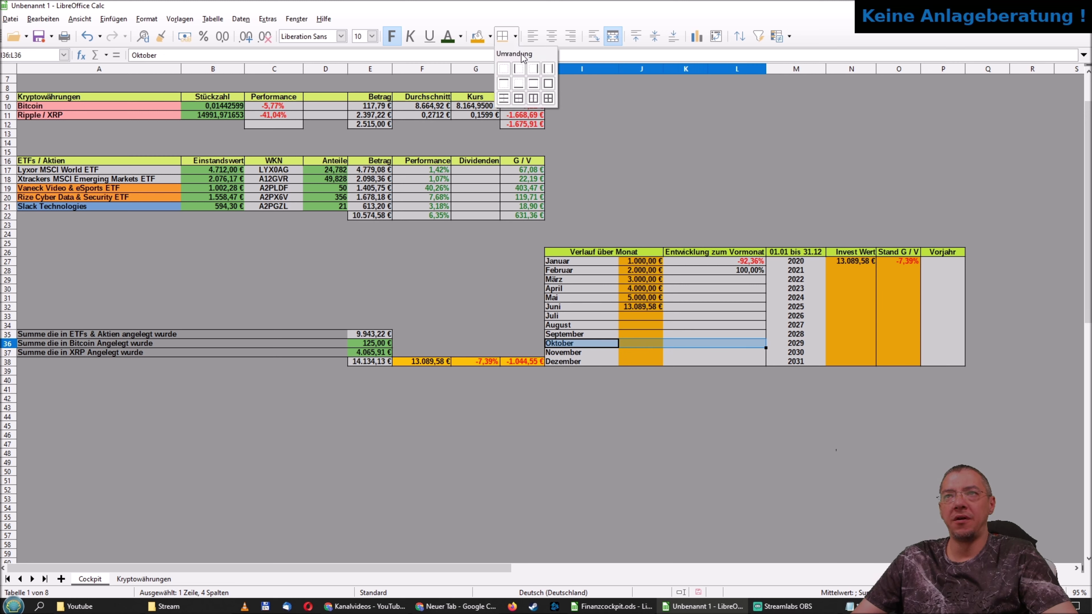
pyautogui.click(547, 81)
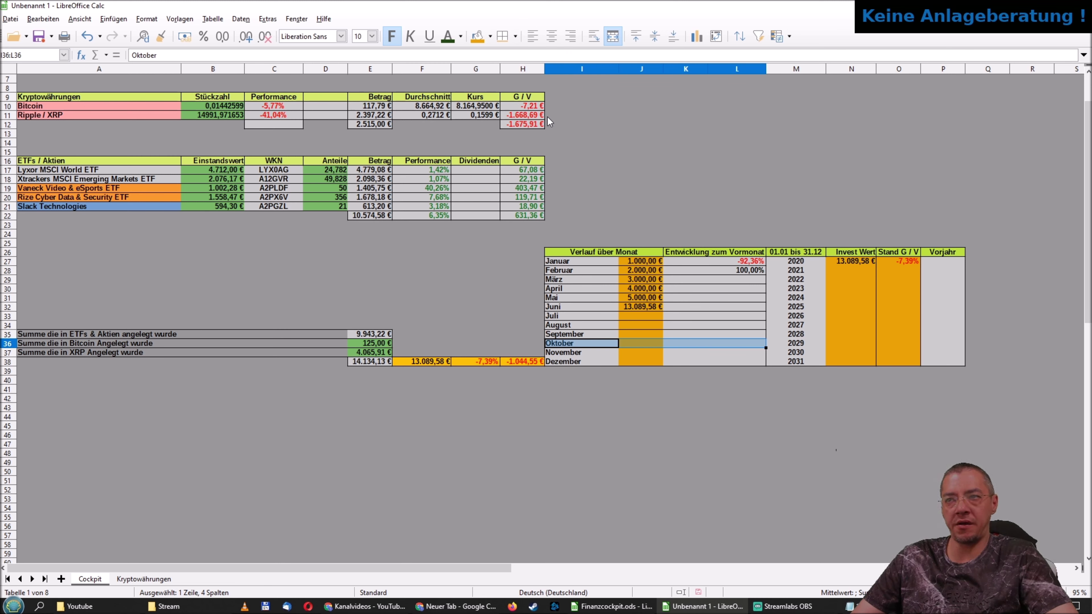
pyautogui.moveTo(564, 352); pyautogui.dragTo(731, 352)
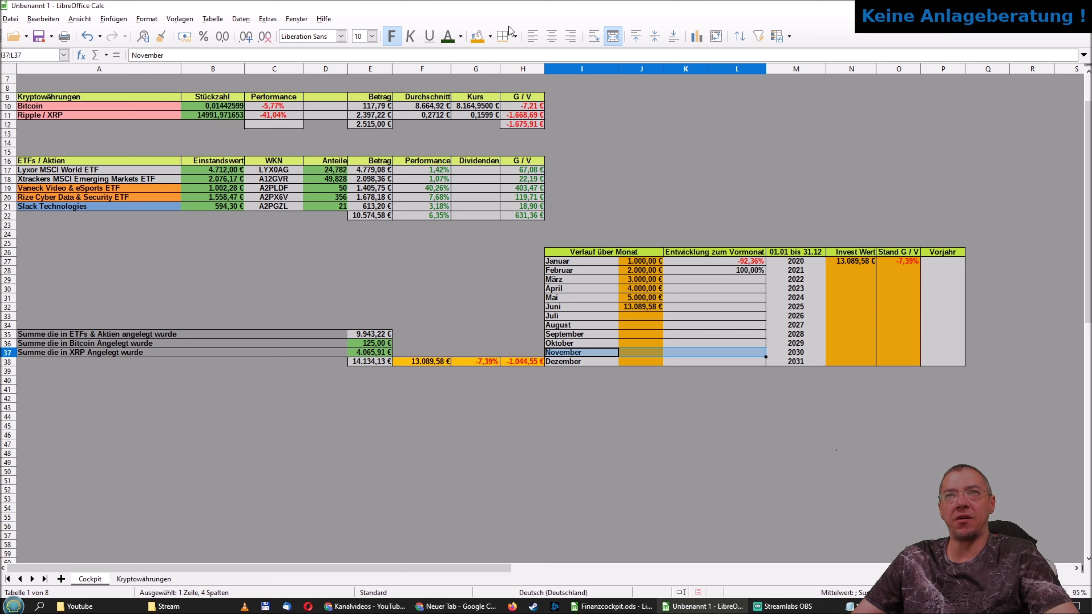
pyautogui.click(515, 37)
pyautogui.click(544, 80)
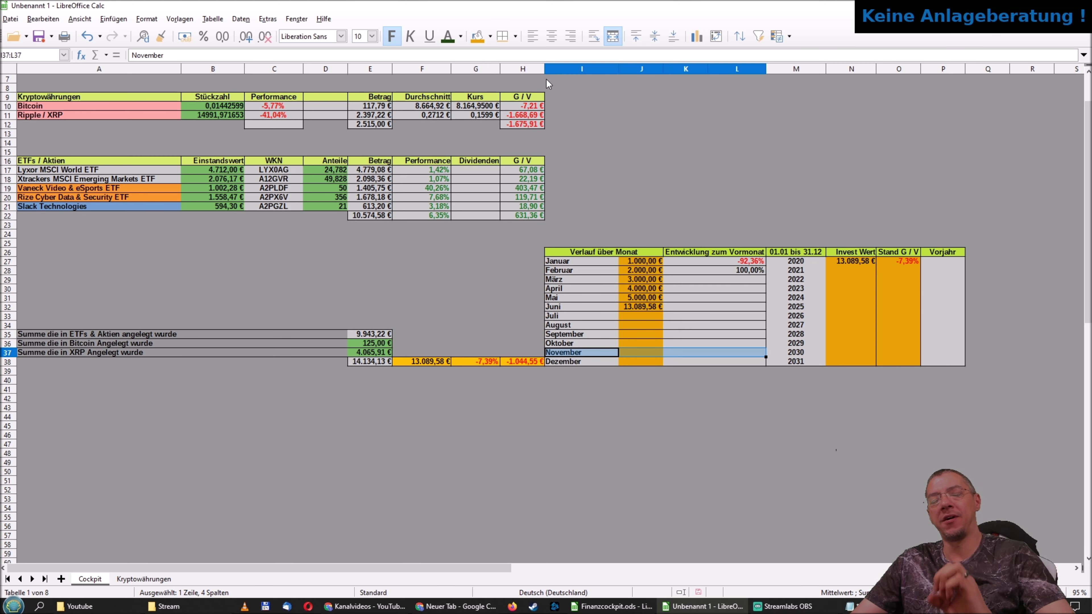
# Copy the Februar month-over-month change formula from K30 into the März row.
pyautogui.click(576, 417)
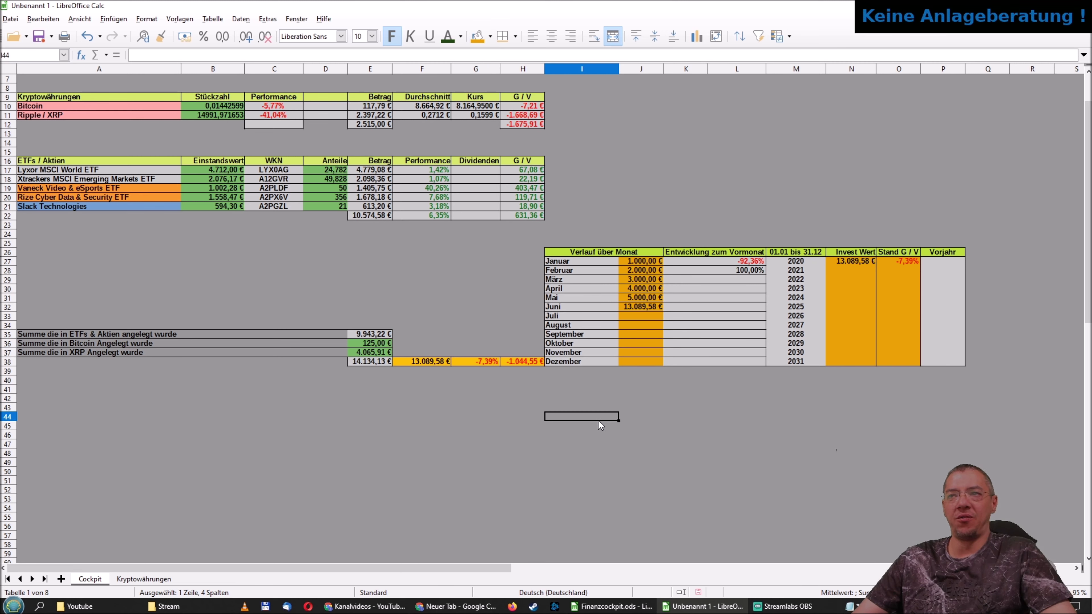
pyautogui.click(680, 280)
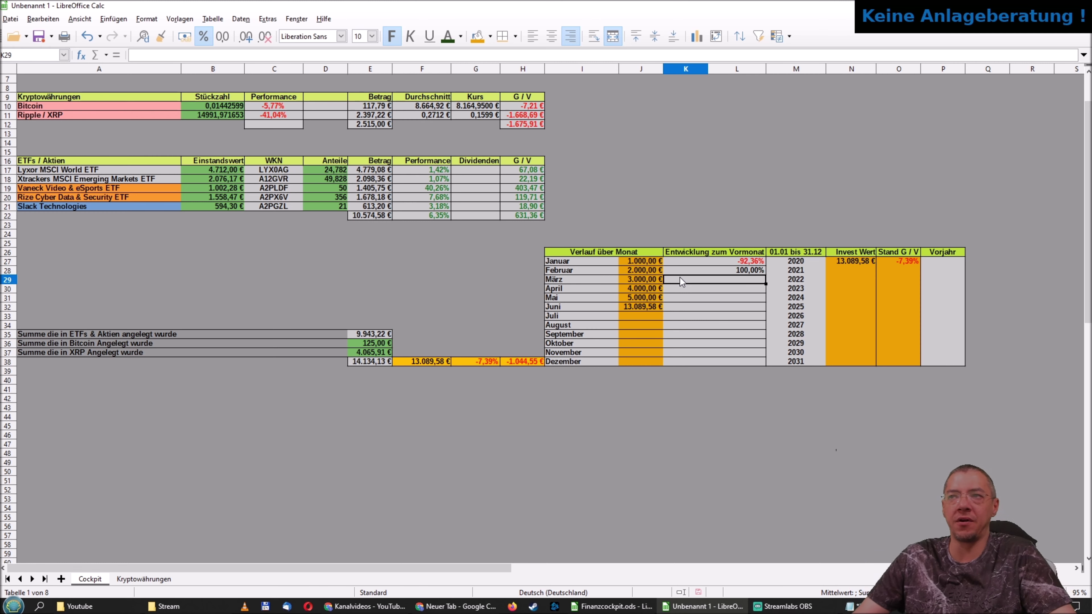
pyautogui.click(754, 269)
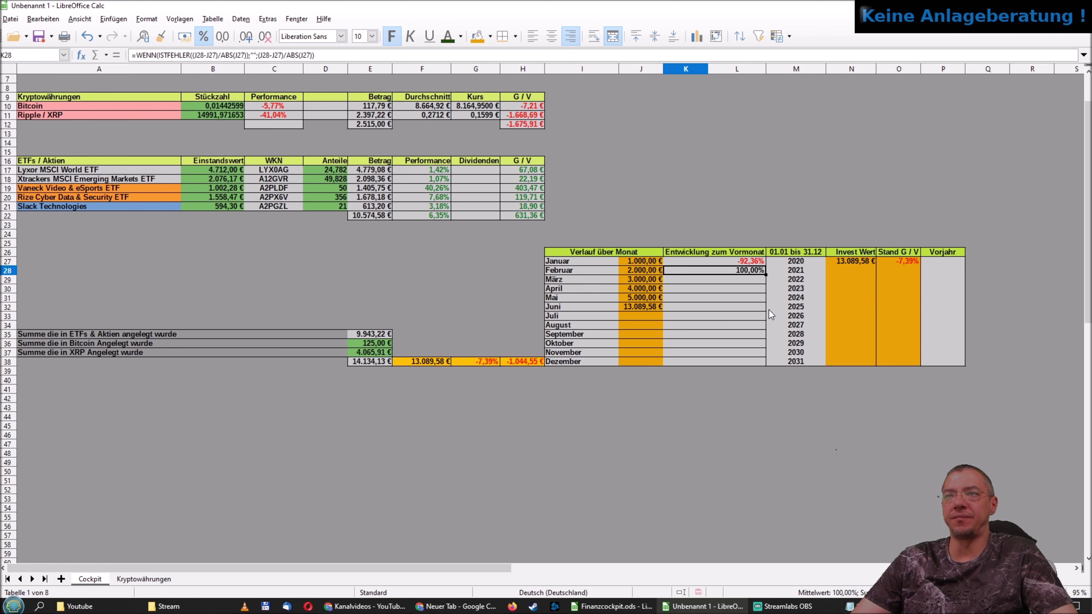
pyautogui.hotkey('ctrl', 'c')
pyautogui.press('Down')
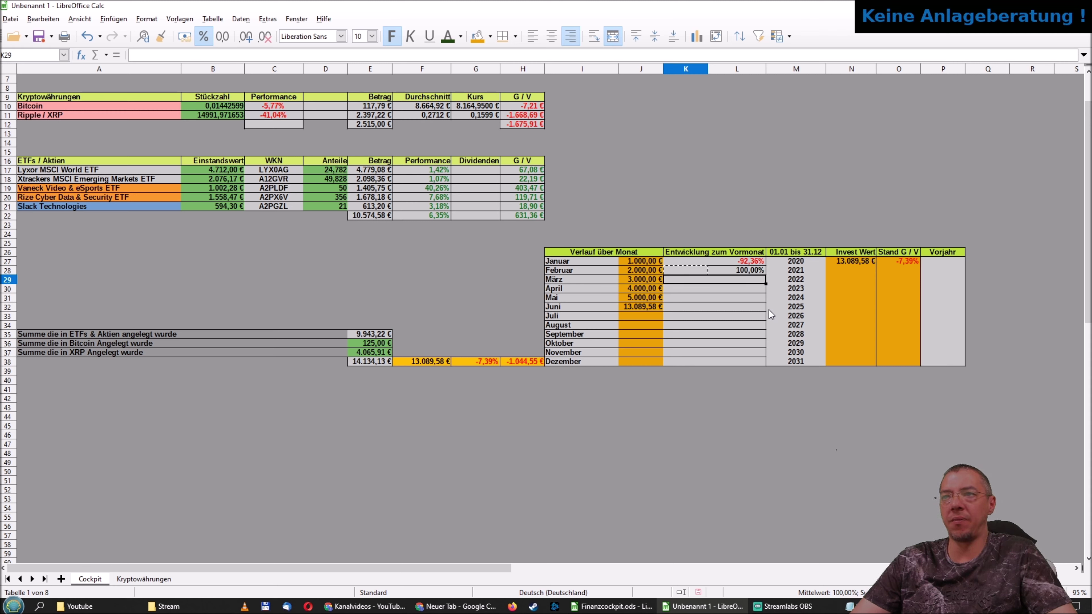
pyautogui.hotkey('ctrl', 'v')
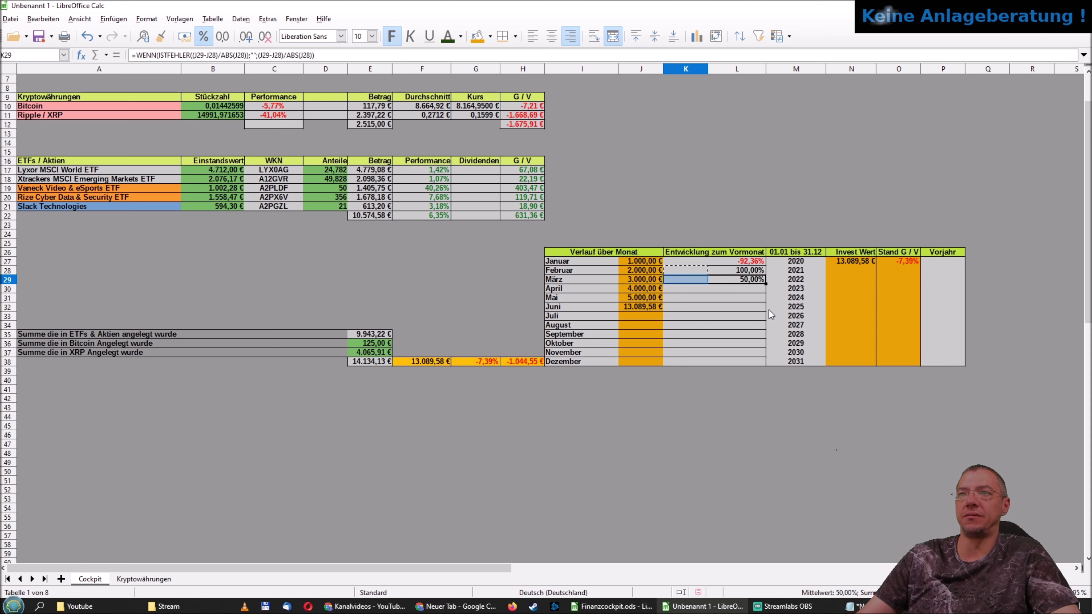
# Extend the change formula into the April and Mai rows (33,33% and 25,00%).
pyautogui.click(754, 272)
pyautogui.click(754, 278)
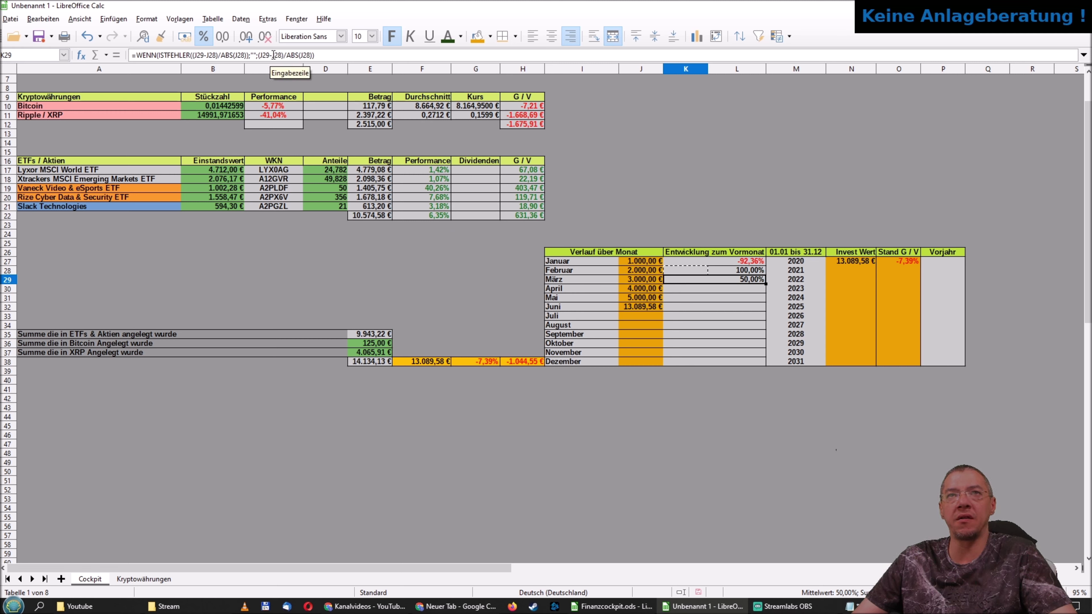
pyautogui.hotkey('ctrl', 'c')
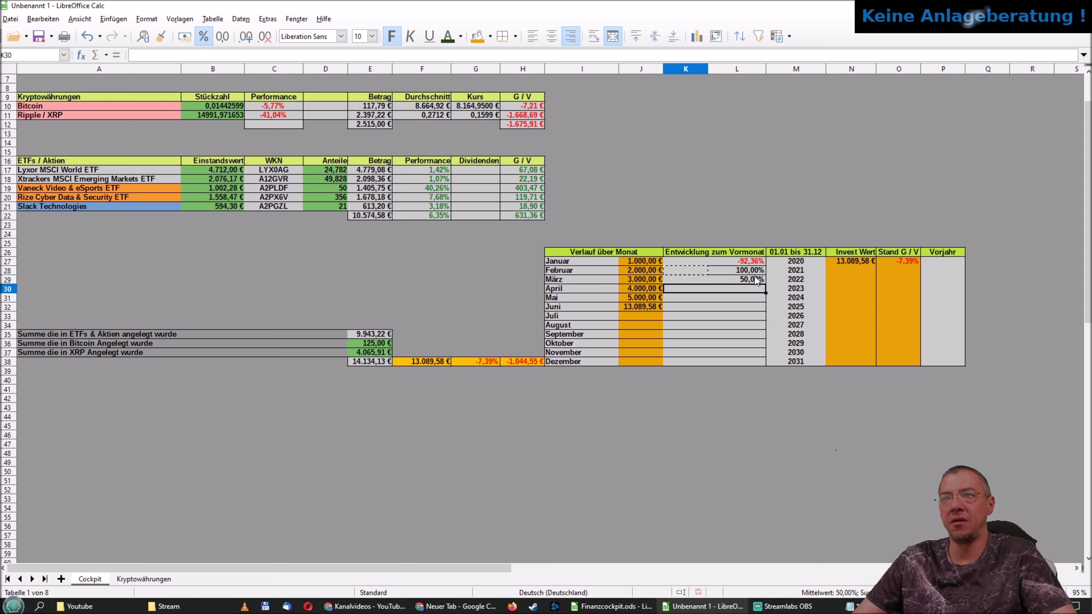
pyautogui.press('Down')
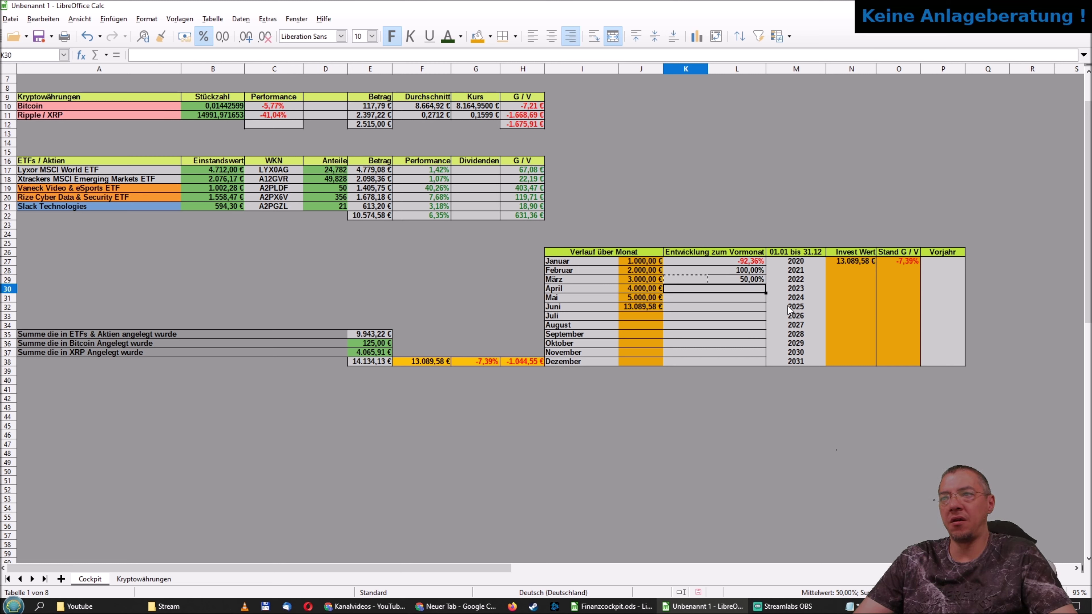
pyautogui.hotkey('ctrl', 'v')
pyautogui.press('Down')
pyautogui.press('Up')
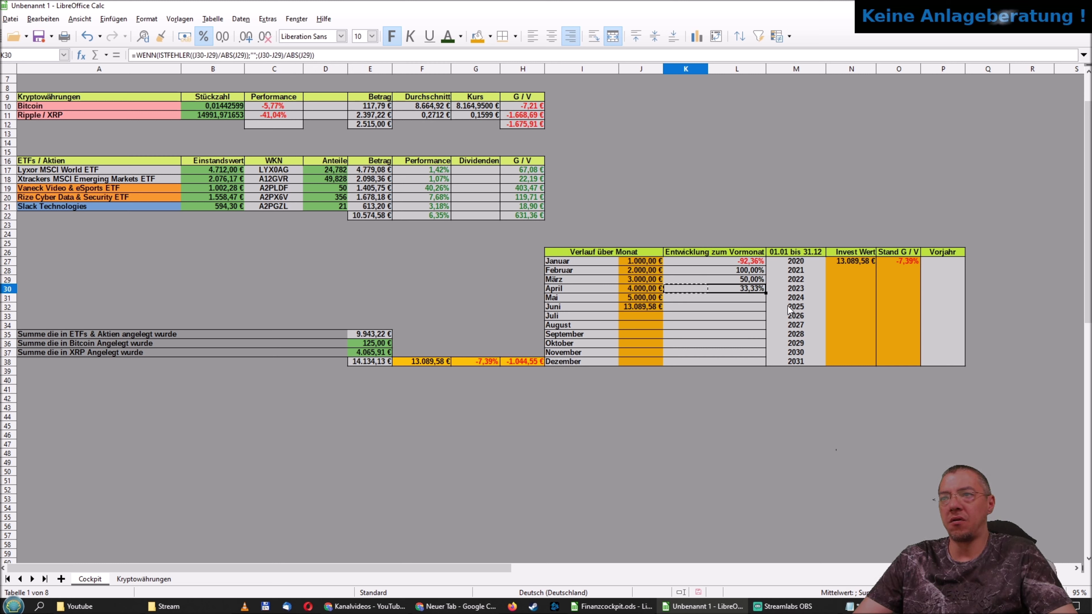
pyautogui.hotkey('ctrl', 'c')
pyautogui.press('Down')
pyautogui.hotkey('ctrl', 'v')
pyautogui.press('Down')
pyautogui.press('Up')
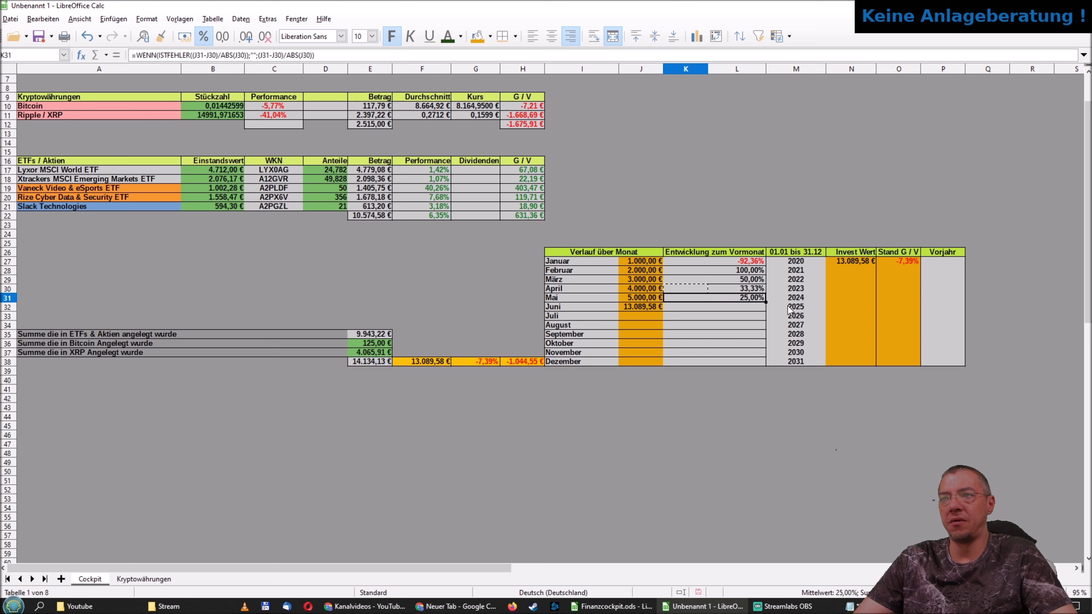
# Paste the change formula into the Juni and Juli rows (161,79% and -100,00%).
pyautogui.press('Down')
pyautogui.hotkey('ctrl', 'v')
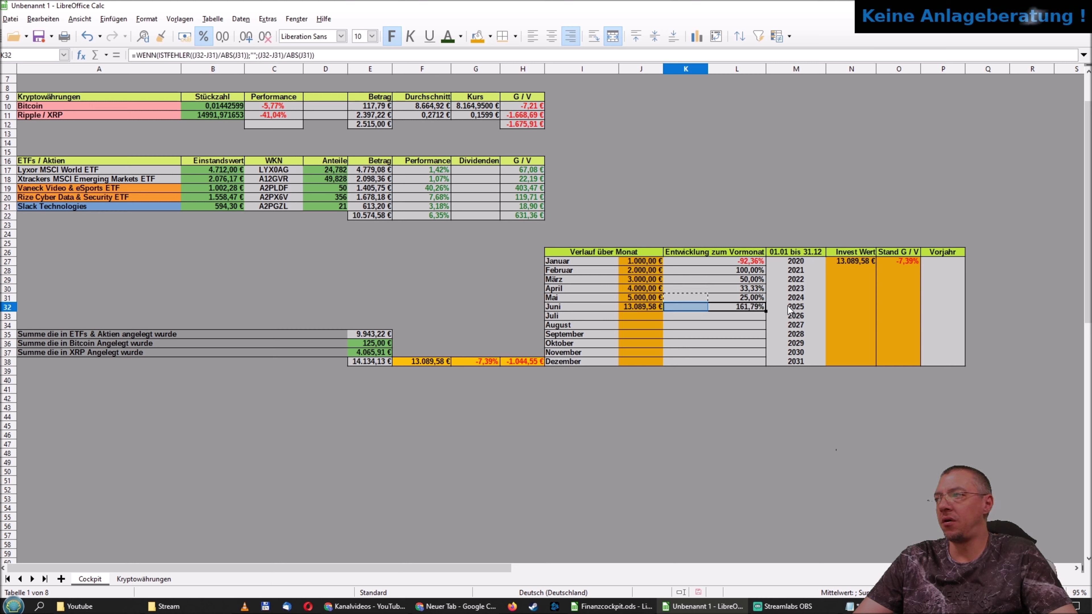
pyautogui.press('Down')
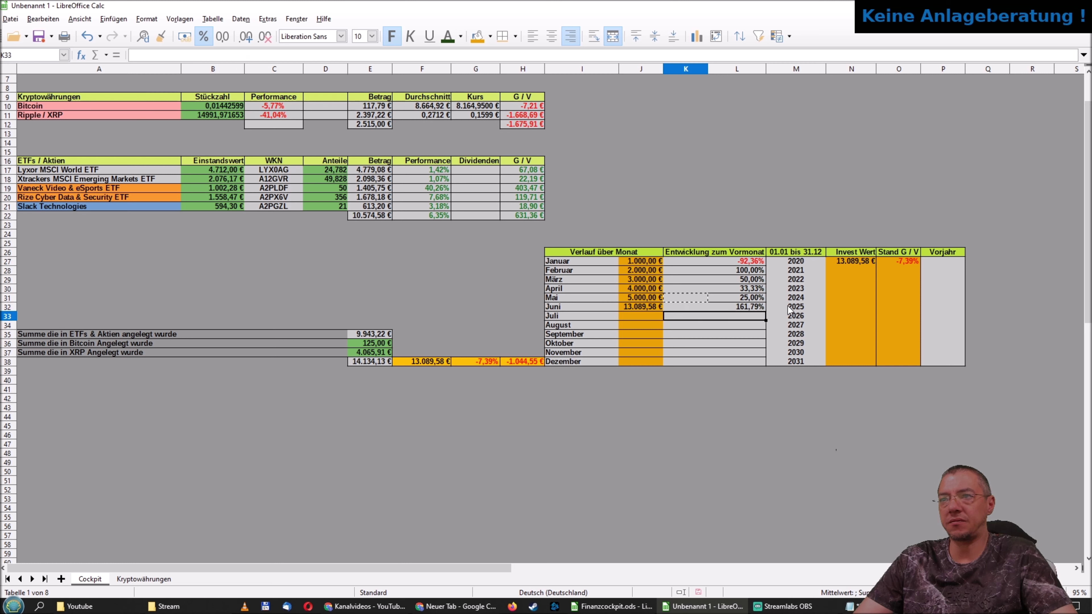
pyautogui.press('Up')
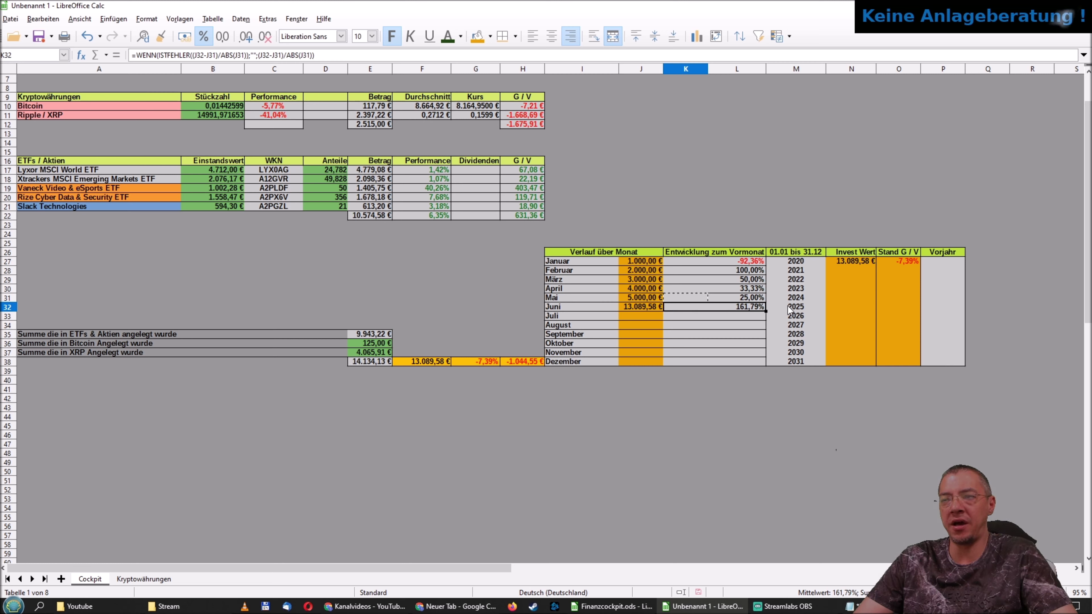
pyautogui.press('Down')
pyautogui.press('Up')
pyautogui.hotkey('ctrl', 'c')
pyautogui.press('Down')
pyautogui.hotkey('ctrl', 'v')
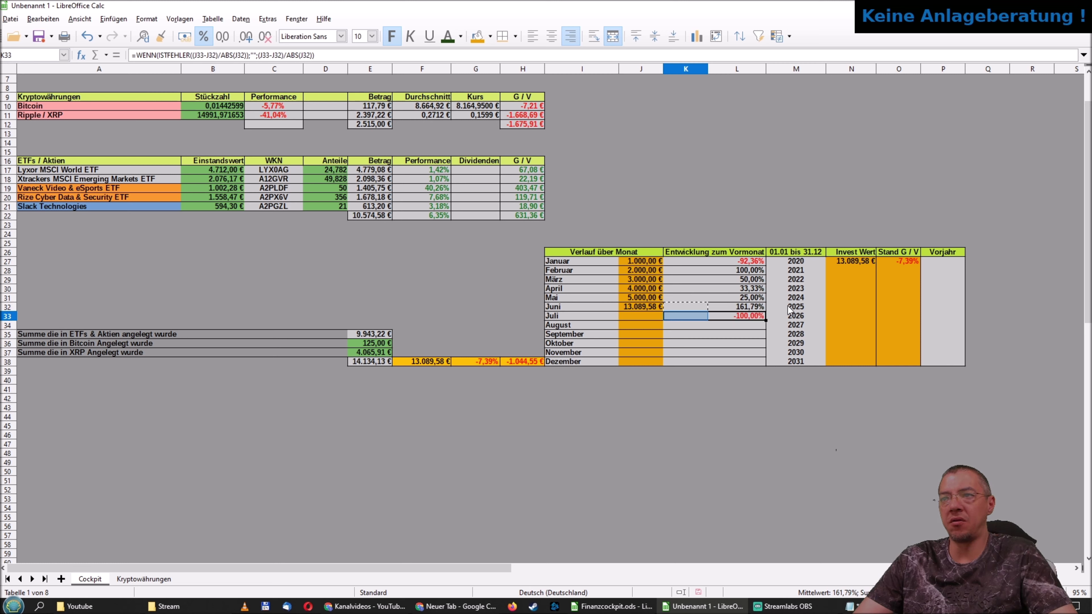
# Continue the change formula down into the August and September rows.
pyautogui.press('Down')
pyautogui.hotkey('ctrl', 'v')
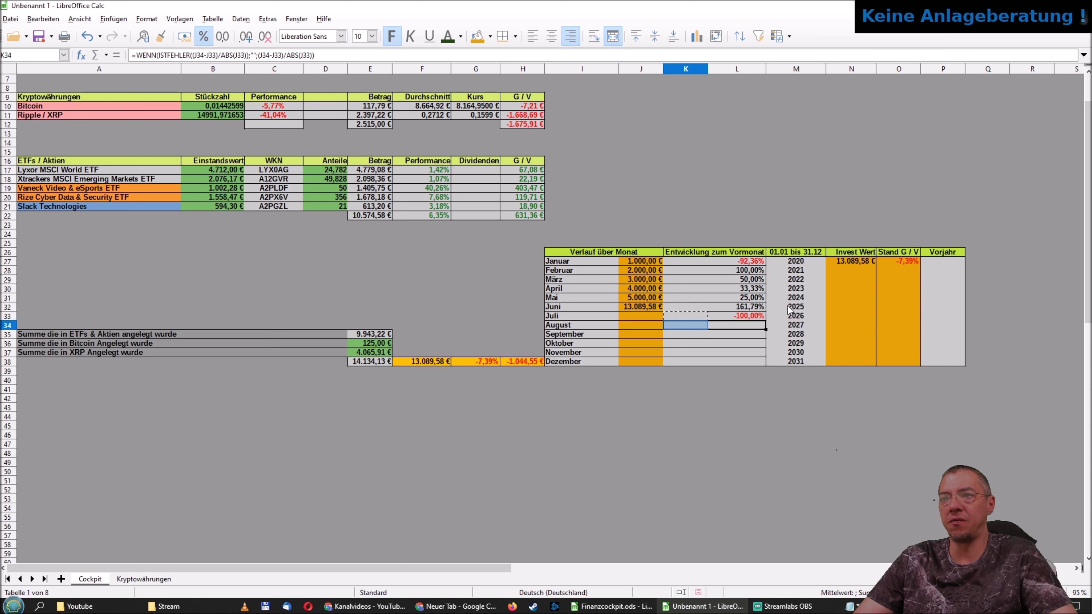
pyautogui.hotkey('ctrl', 'c')
pyautogui.press('Down')
pyautogui.hotkey('ctrl', 'v')
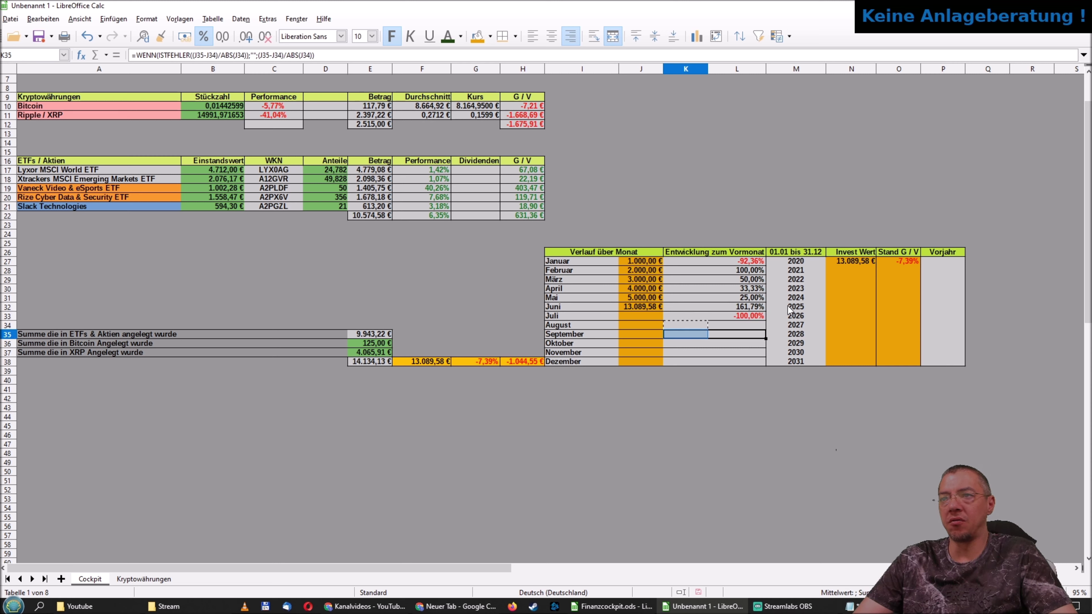
pyautogui.press('Down')
pyautogui.press('Up')
# Fill the change formula into the Oktober, November and Dezember rows down to K38.
pyautogui.hotkey('ctrl', 'c')
pyautogui.press('Down')
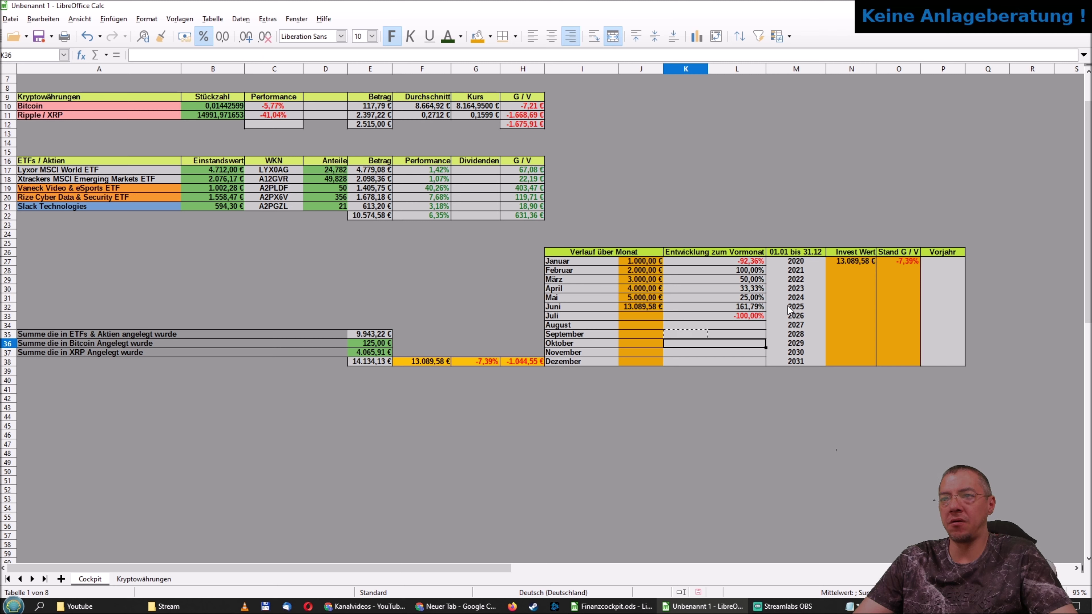
pyautogui.hotkey('ctrl', 'v')
pyautogui.hotkey('ctrl', 'c')
pyautogui.press('Down')
pyautogui.hotkey('ctrl', 'v')
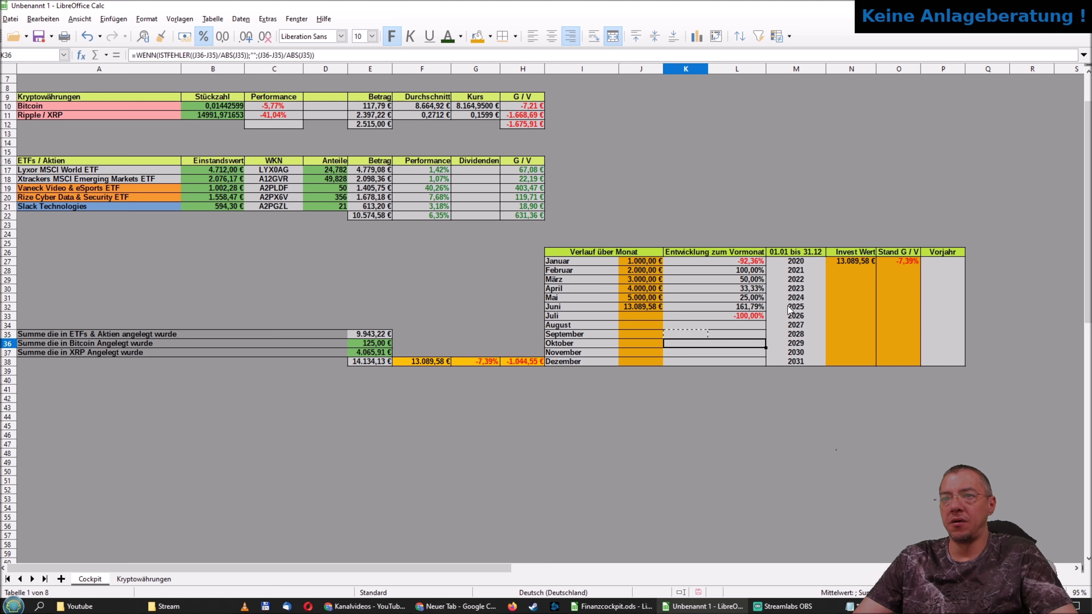
pyautogui.press('Down')
pyautogui.press('Up')
pyautogui.press('Down')
pyautogui.press('Up')
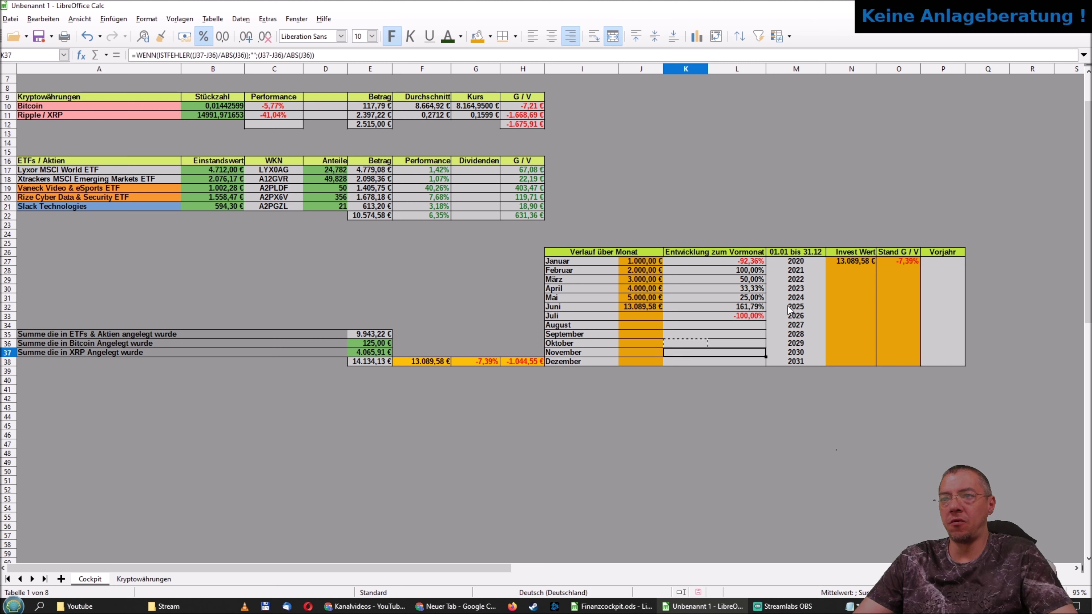
pyautogui.press('Down')
pyautogui.hotkey('ctrl', 'v')
# Move back up the column to check the August and Juni change results.
pyautogui.press('Up')
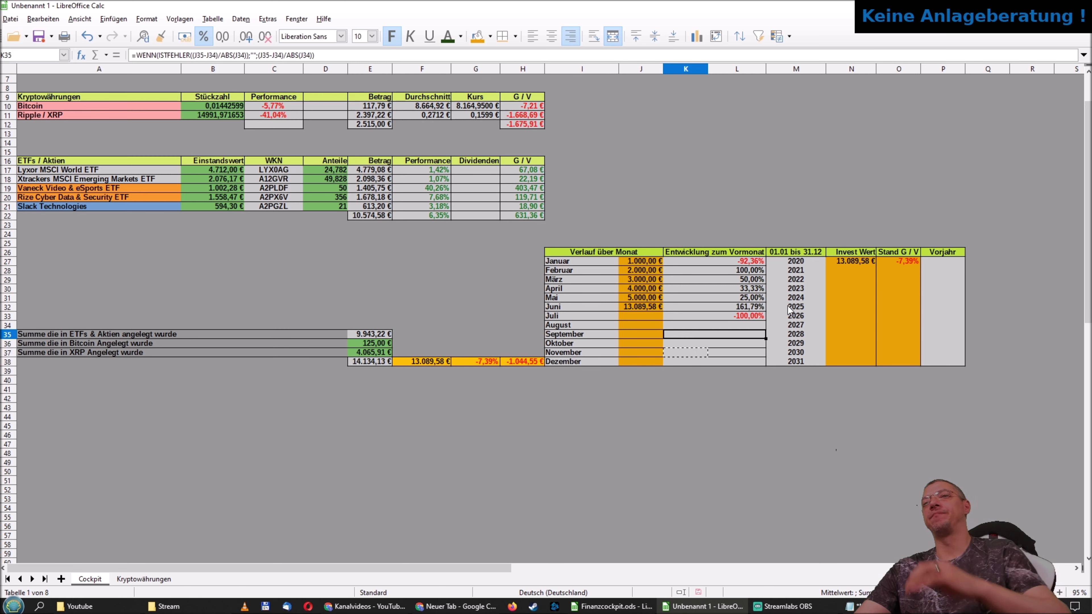
pyautogui.press('Up')
pyautogui.press('Up')
pyautogui.press('Up')
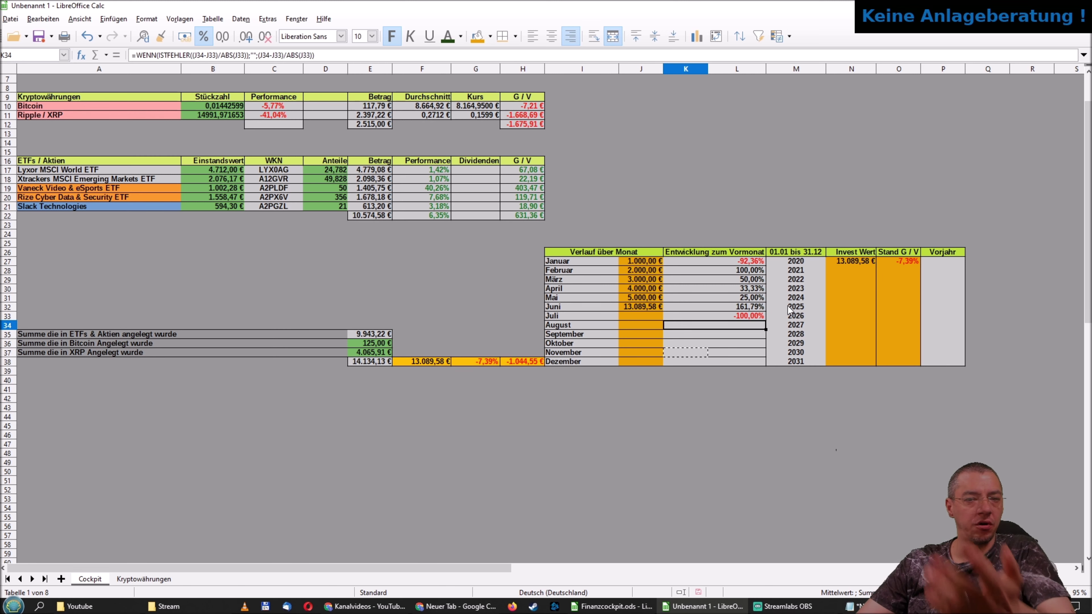
pyautogui.press('Up')
pyautogui.press('Up')
pyautogui.press('Up')
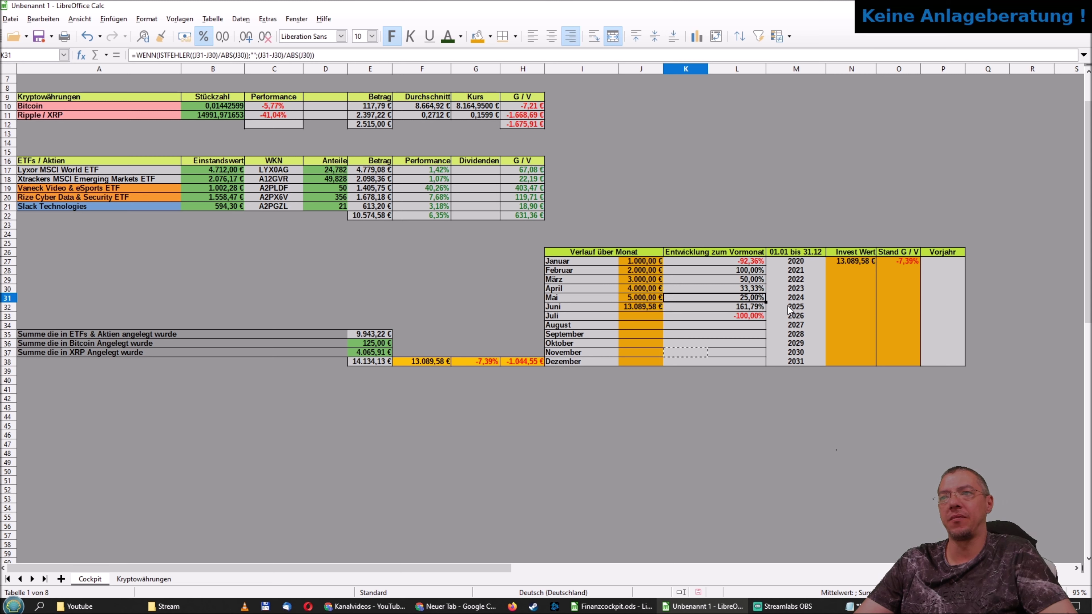
pyautogui.press('Down')
pyautogui.press('Down')
pyautogui.press('Down')
pyautogui.press('Up')
pyautogui.press('Up')
pyautogui.press('Left')
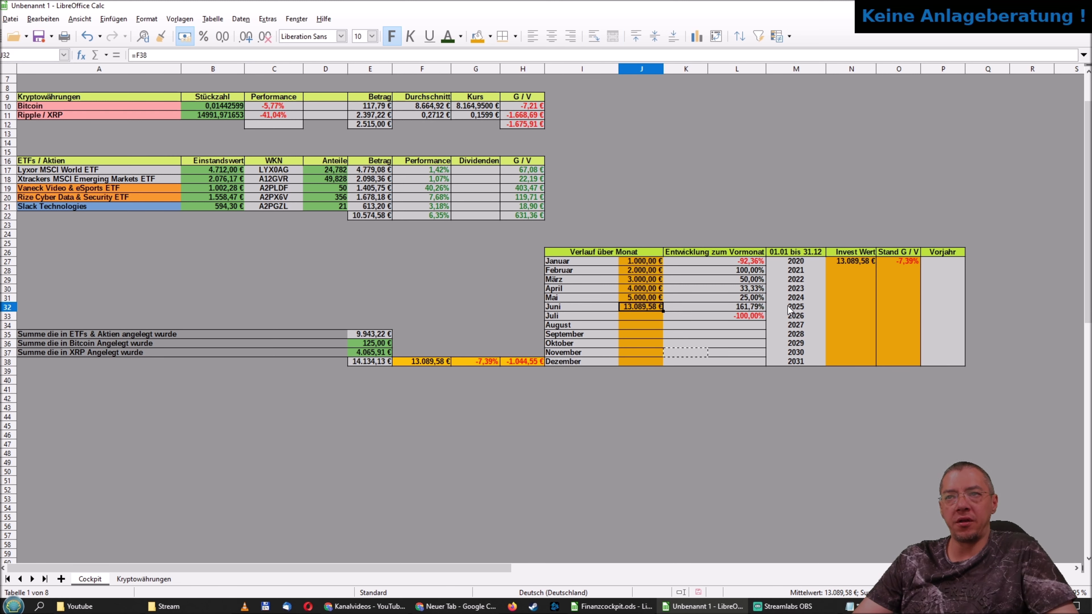
pyautogui.write('13')
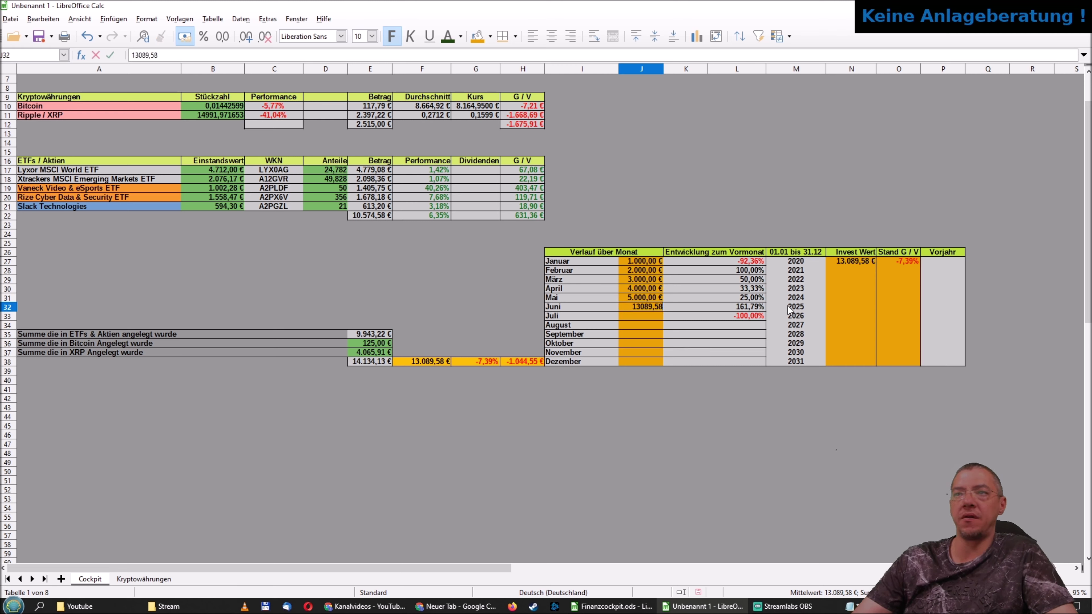
pyautogui.press('Return')
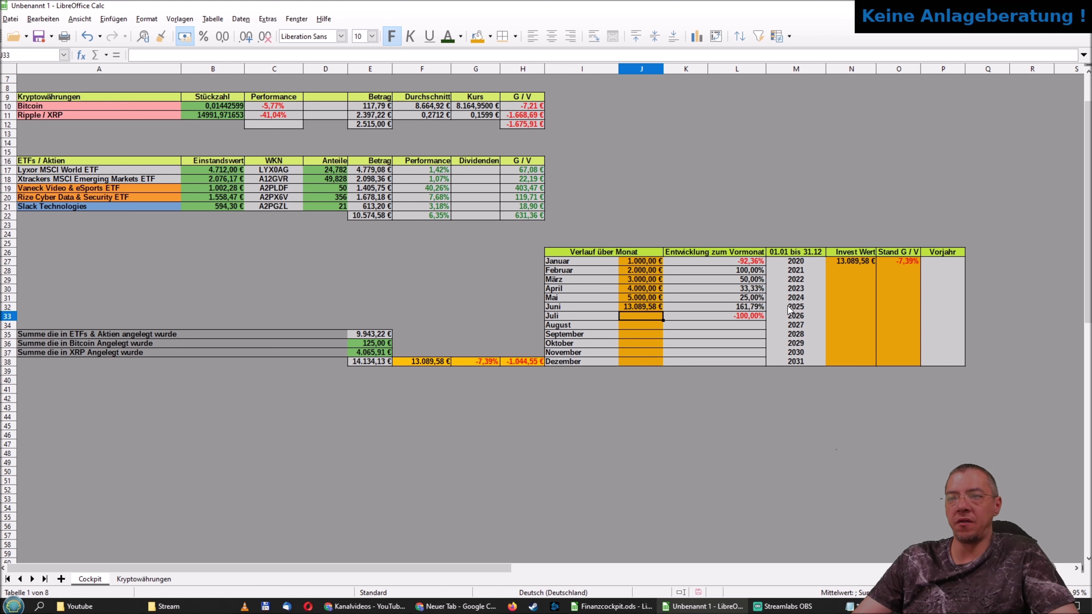
pyautogui.write('13389,58')
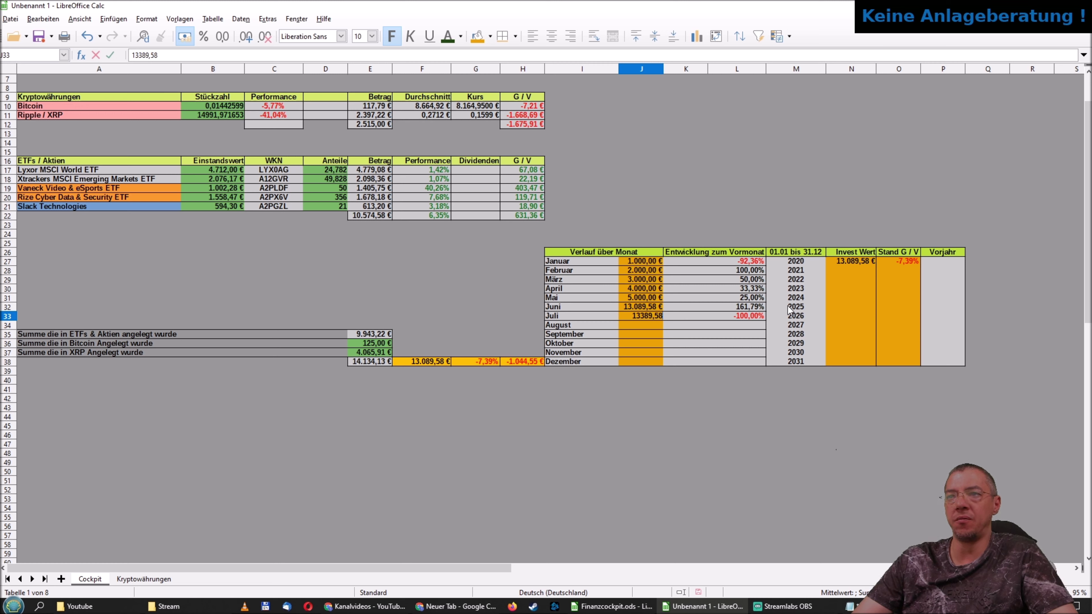
pyautogui.press('Return')
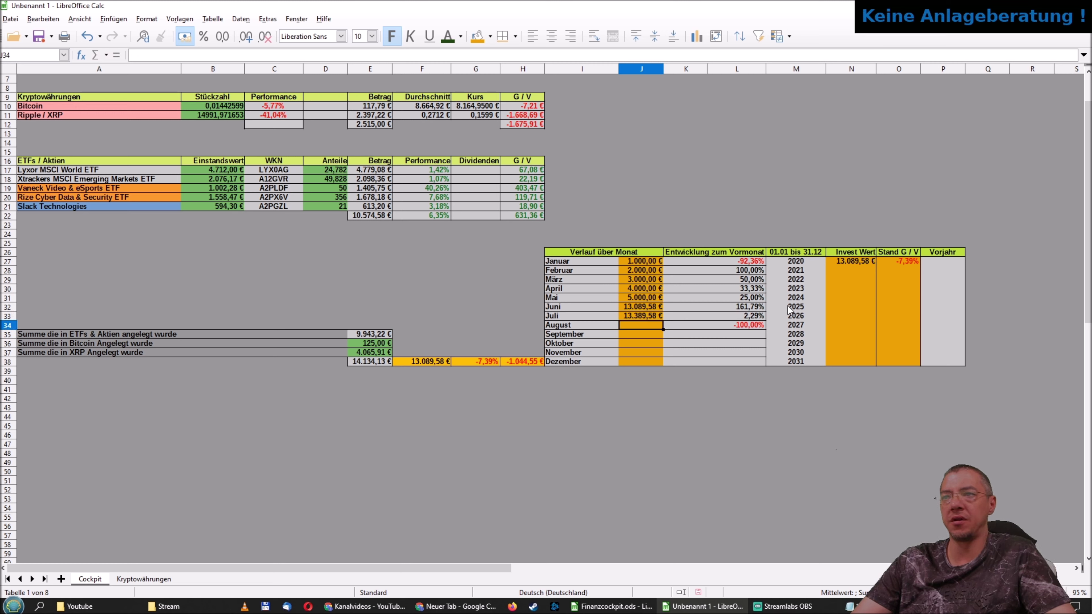
pyautogui.press('Up')
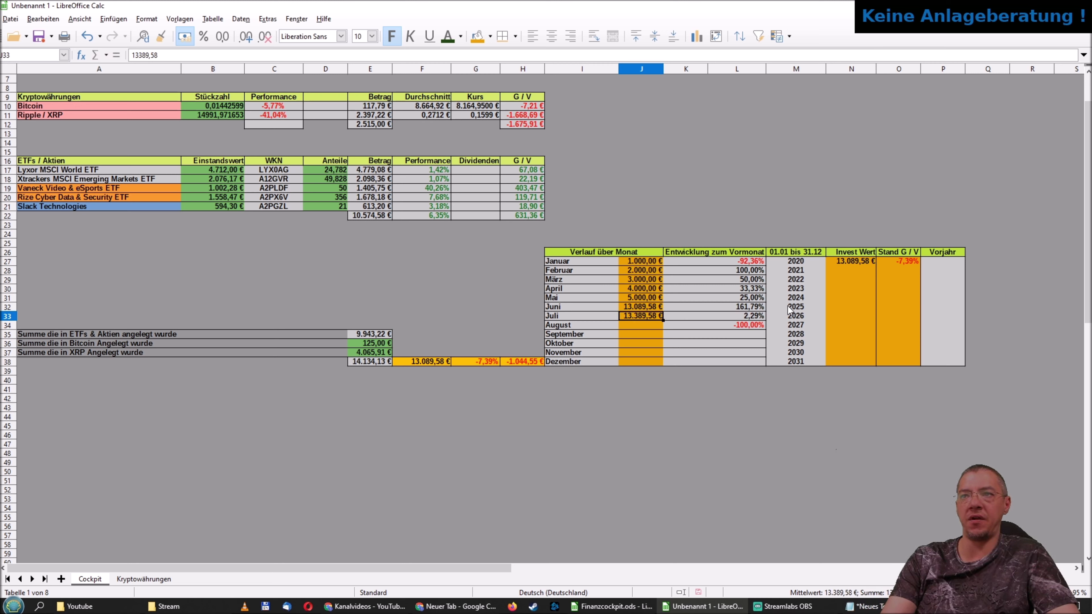
pyautogui.write('=')
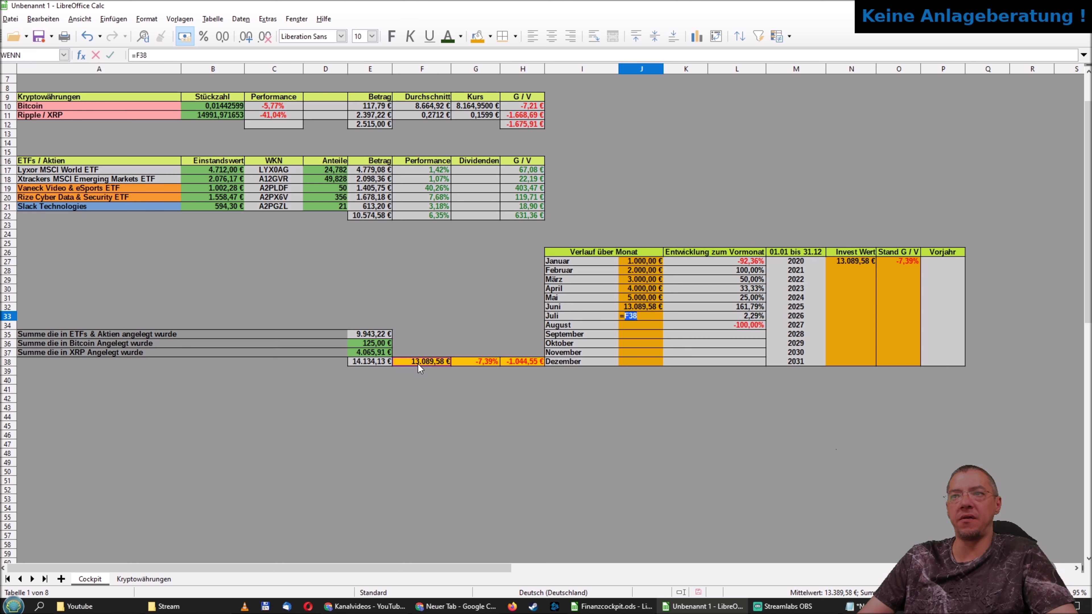
pyautogui.press('Return')
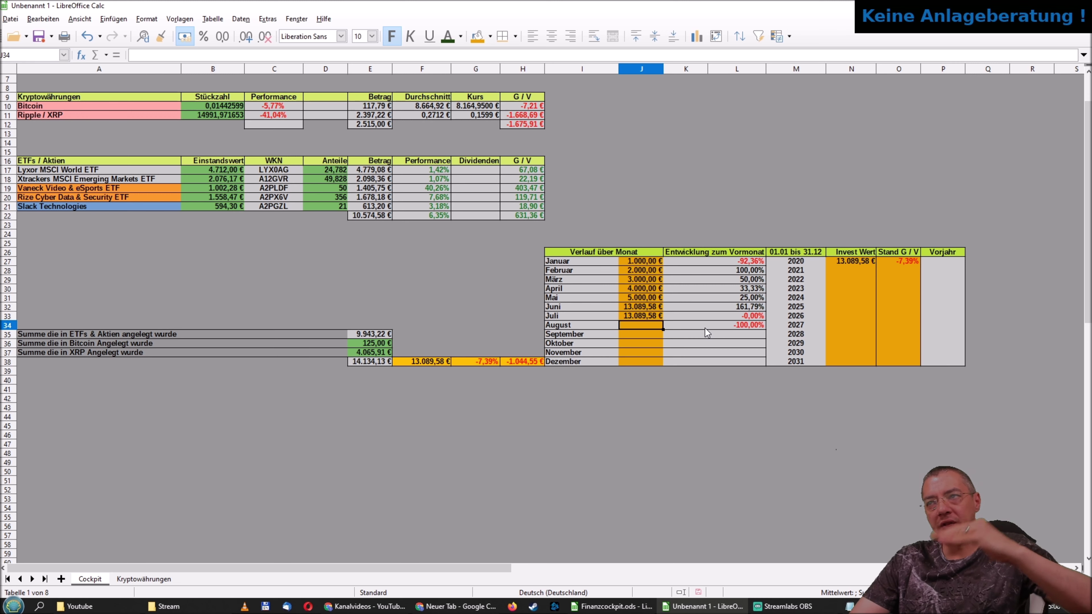
pyautogui.press('Up')
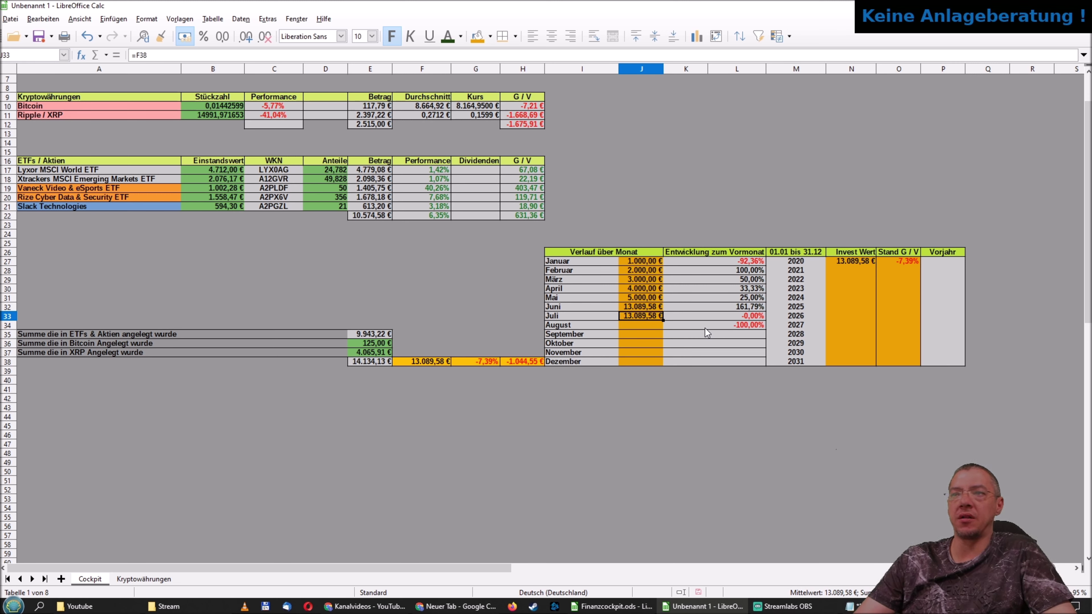
pyautogui.press('Delete')
pyautogui.press('Up')
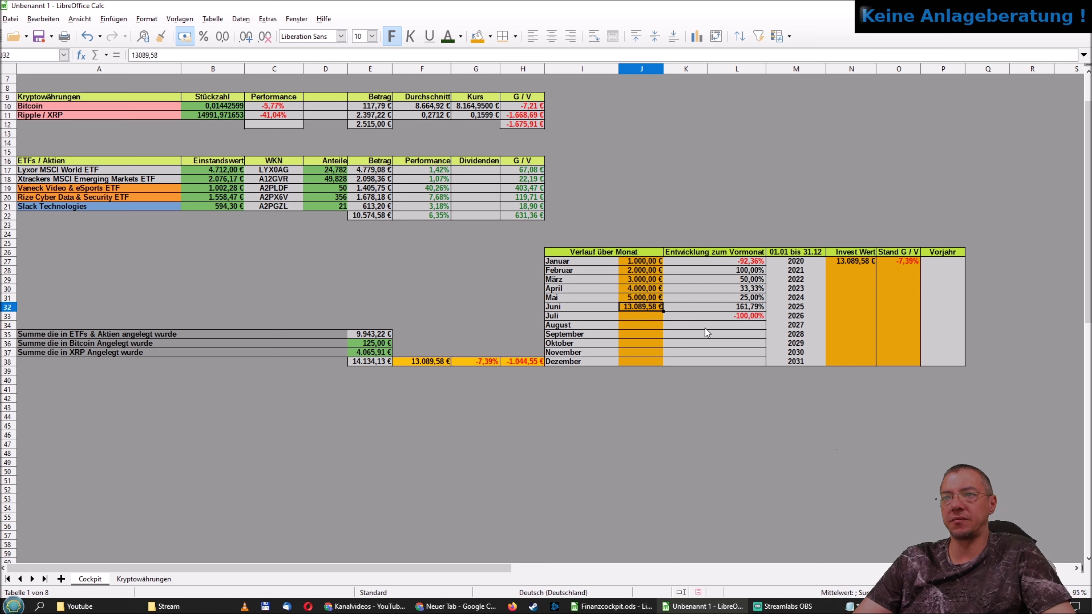
pyautogui.write('=')
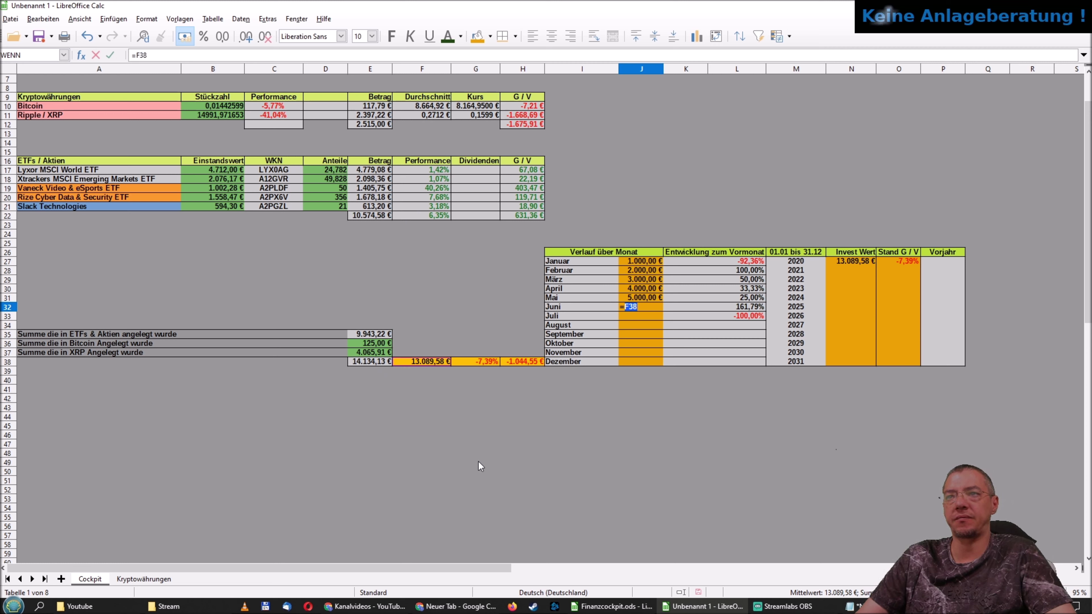
pyautogui.press('Return')
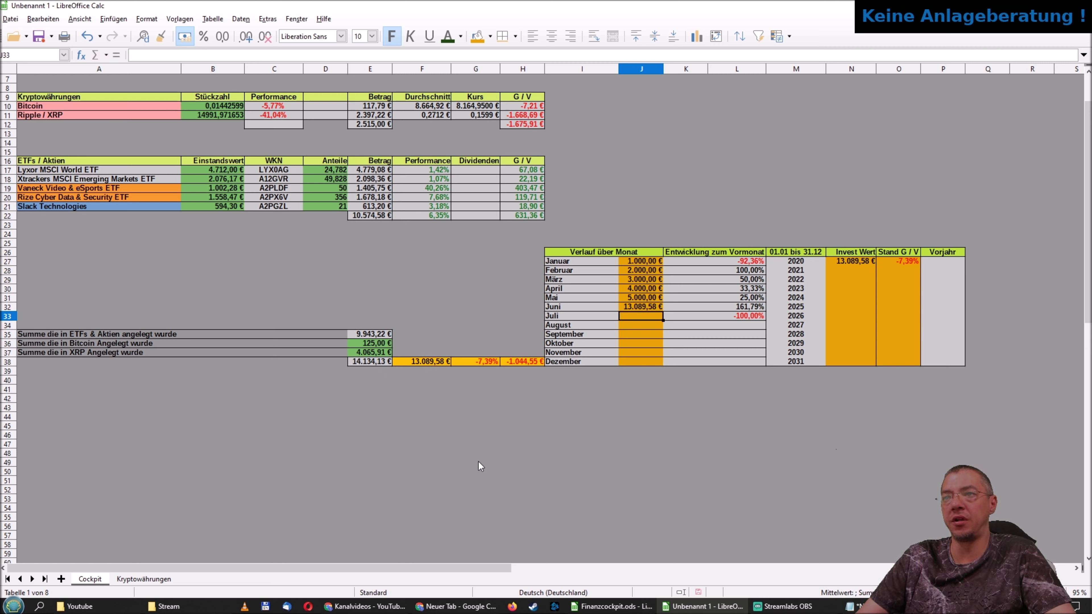
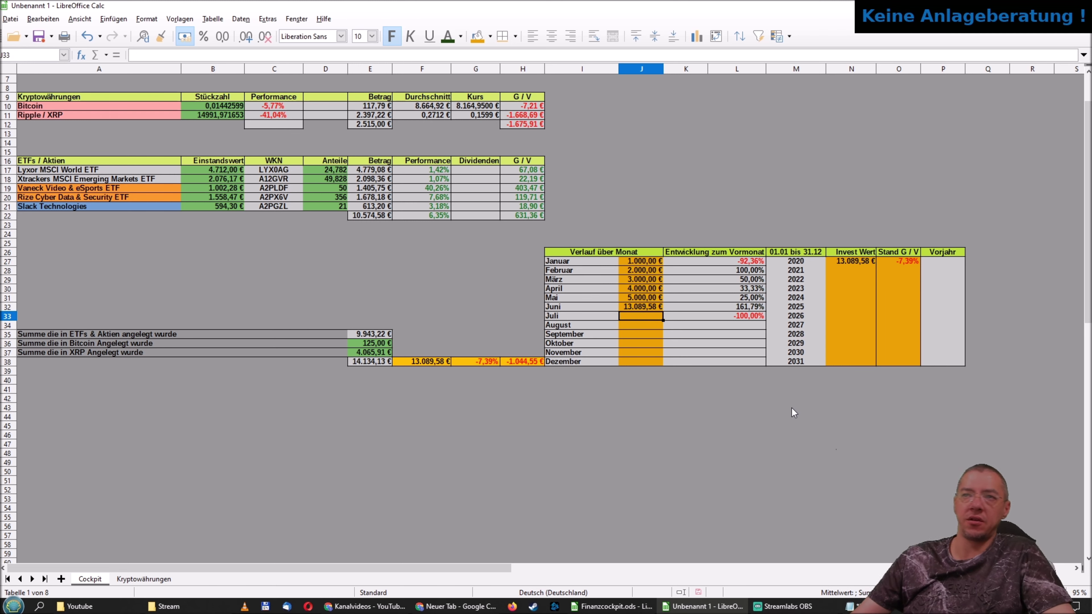
# Enter June 13.089,58 and July–September 14.000, 15.000 and 16.000 in the monthly column.
pyautogui.press('Up')
pyautogui.write('13')
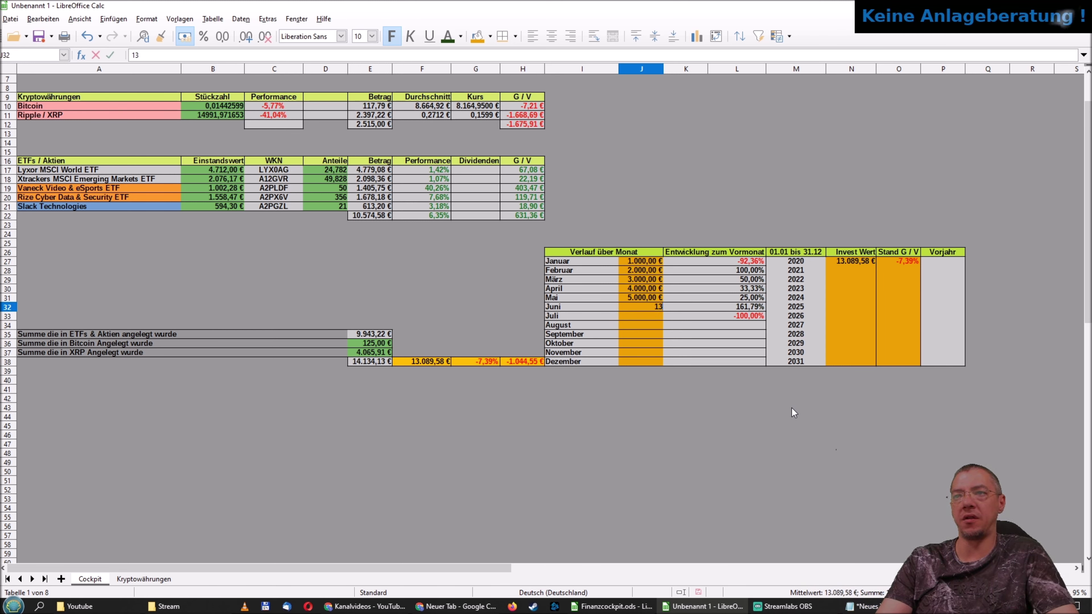
pyautogui.write('089,59')
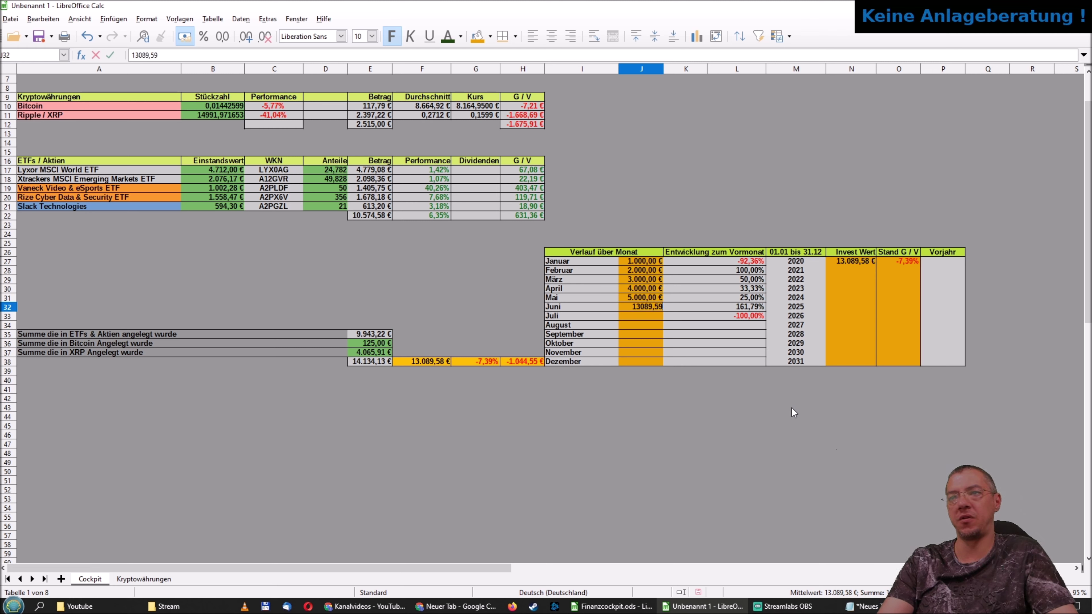
pyautogui.press('BackSpace')
pyautogui.write('8')
pyautogui.press('Return')
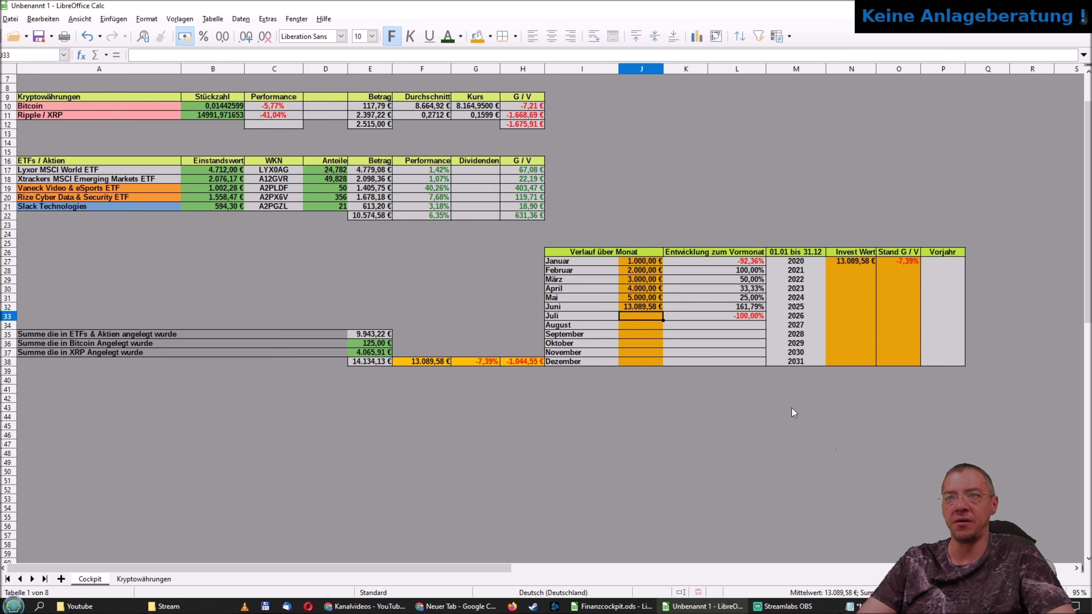
pyautogui.write('14.000')
pyautogui.press('Return')
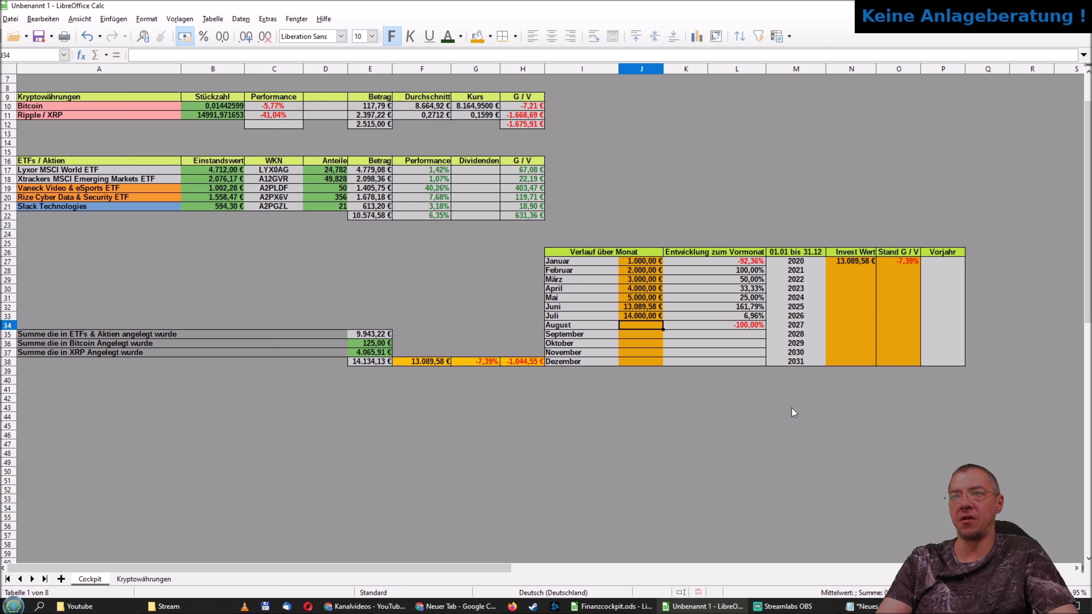
pyautogui.write('154')
pyautogui.write('000')
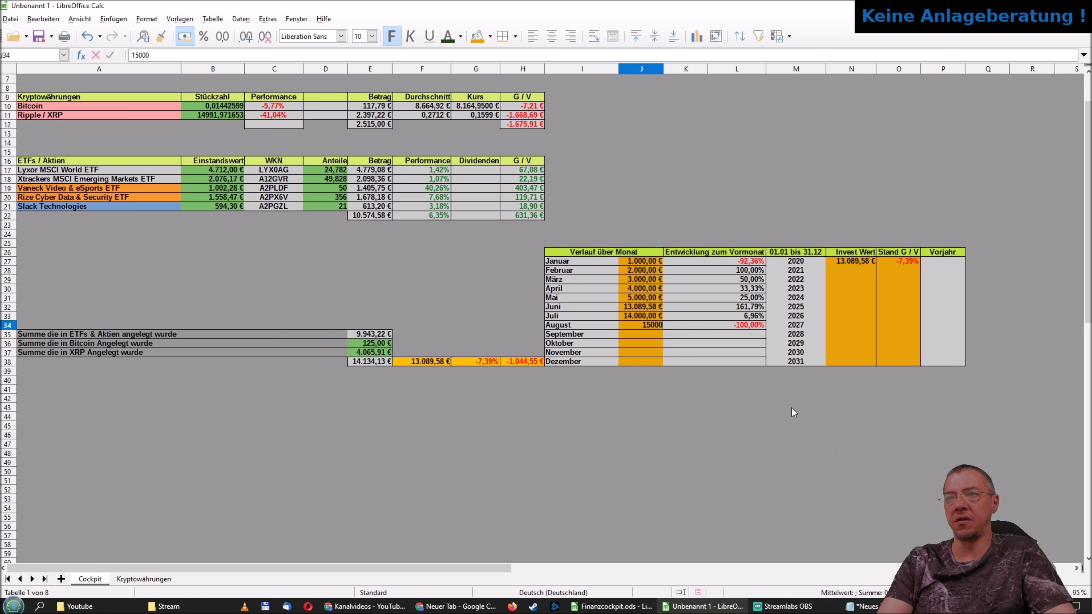
pyautogui.press('Return')
pyautogui.write('16.000')
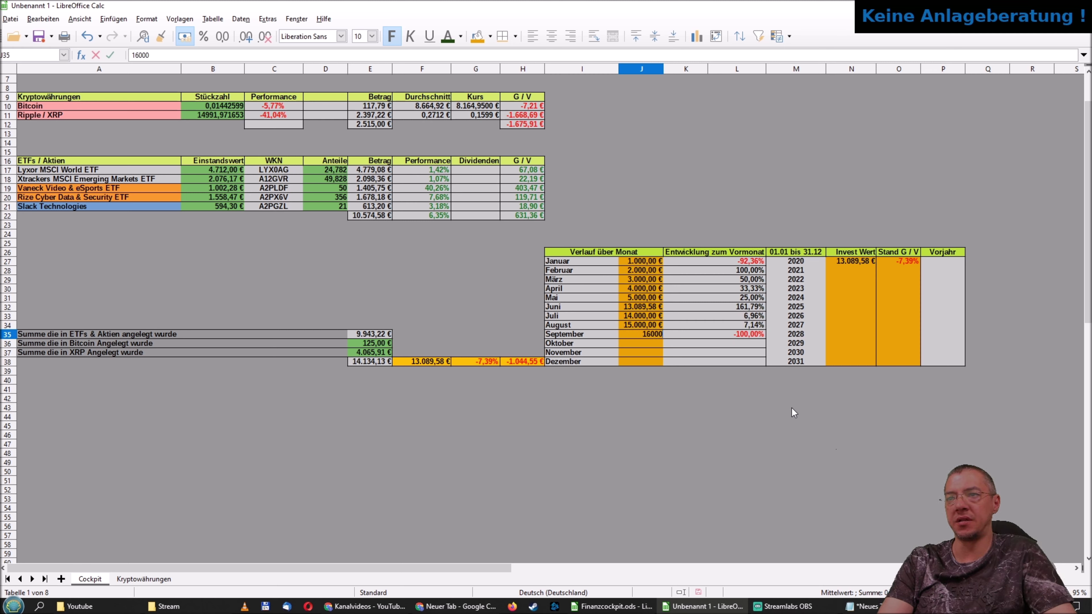
pyautogui.press('Return')
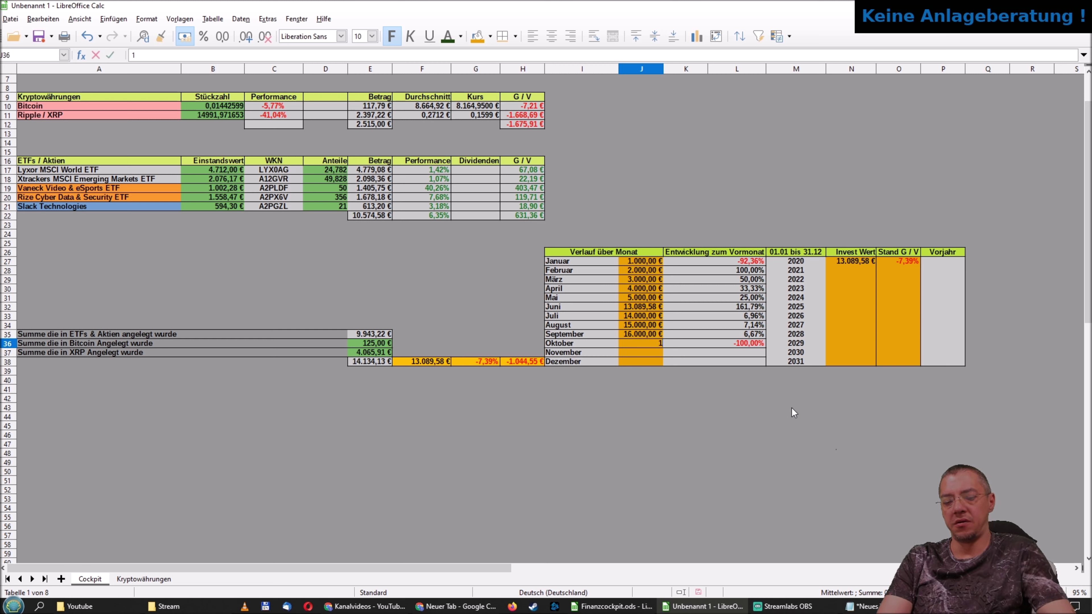
# Enter October–December amounts 17.000, 18.000 and 18.500, then review the new values.
pyautogui.write('17000')
pyautogui.press('Return')
pyautogui.write('18')
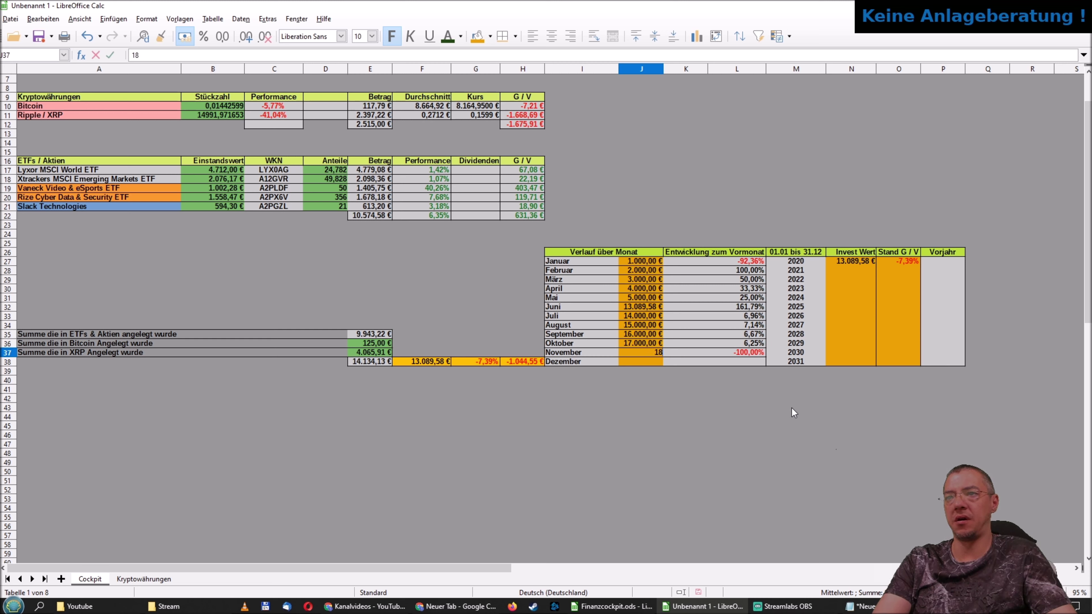
pyautogui.write('.000')
pyautogui.press('Return')
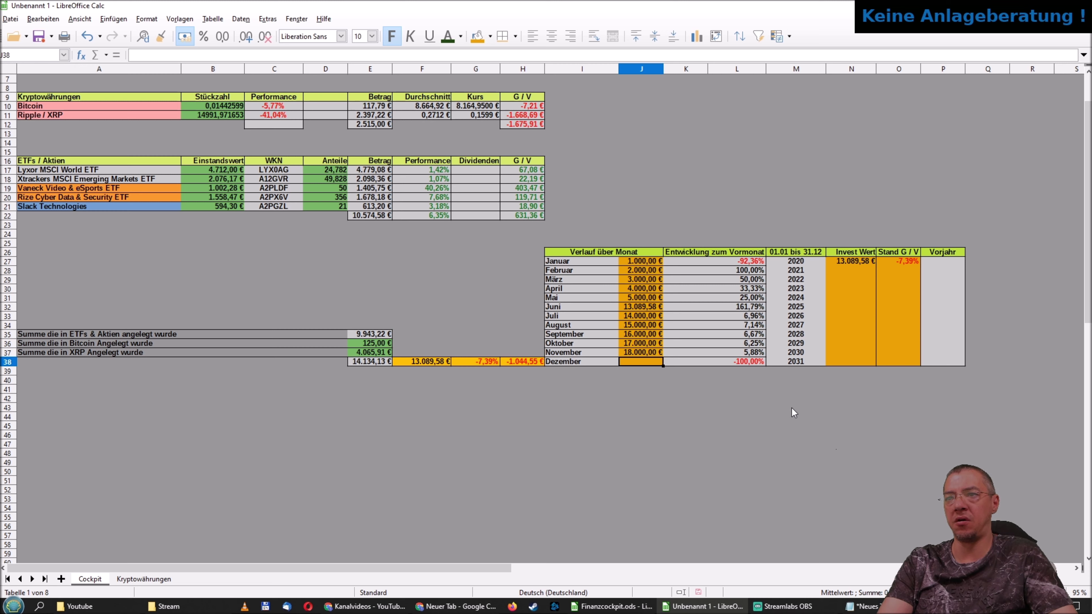
pyautogui.write('185')
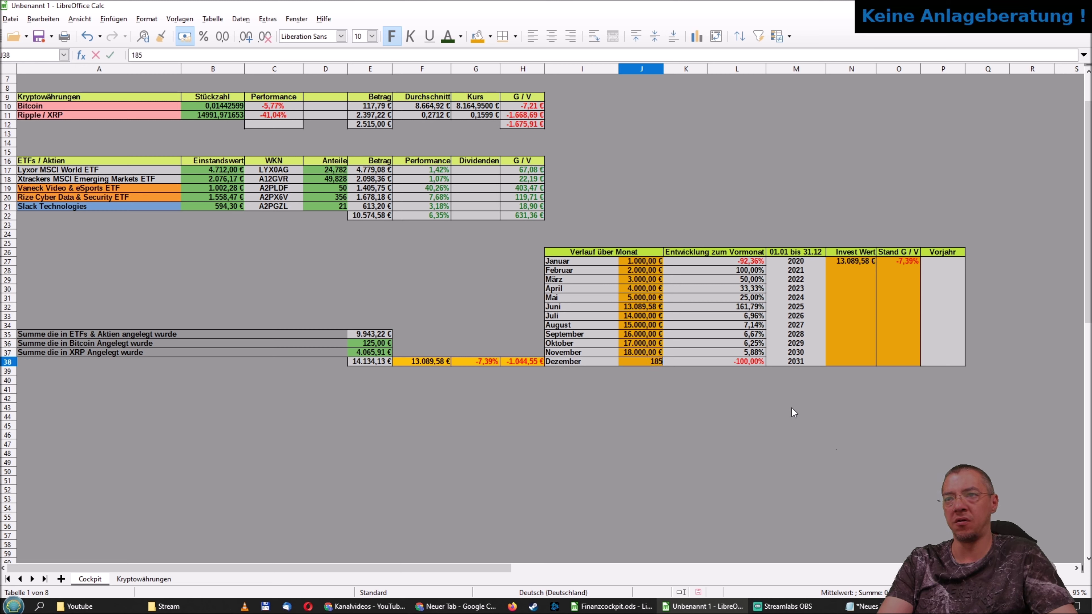
pyautogui.write('00')
pyautogui.press('Return')
pyautogui.press('Up')
pyautogui.press('Up')
pyautogui.press('Up')
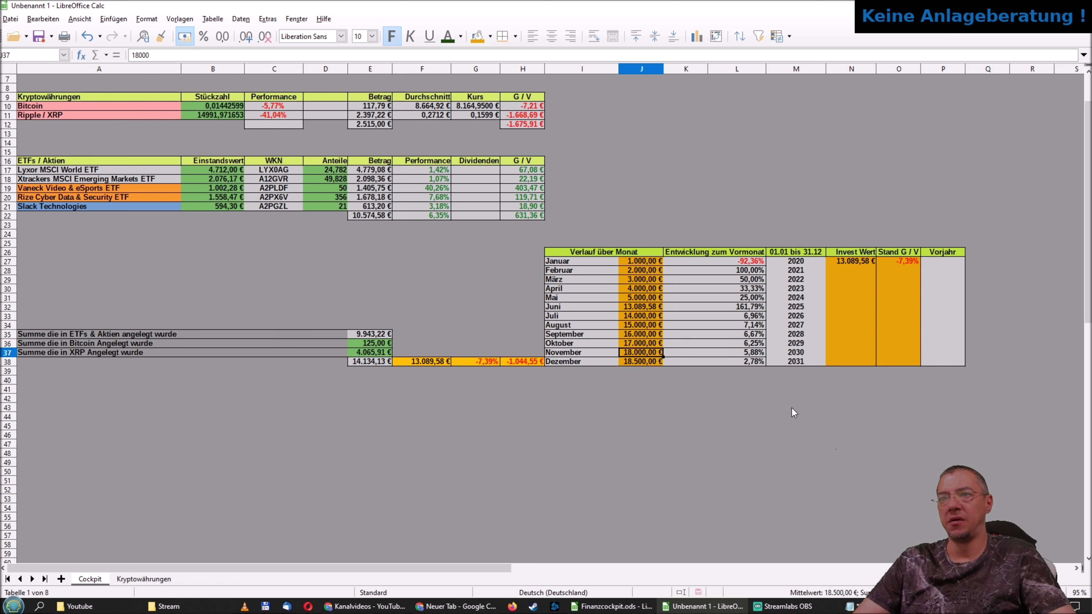
pyautogui.press('Down')
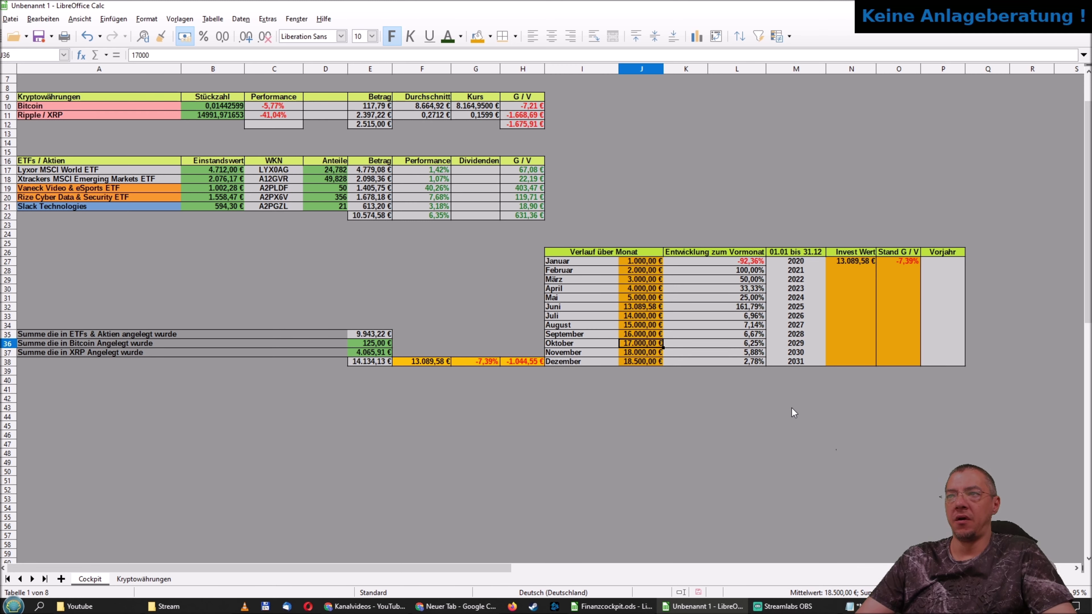
pyautogui.press('Down')
pyautogui.press('Down')
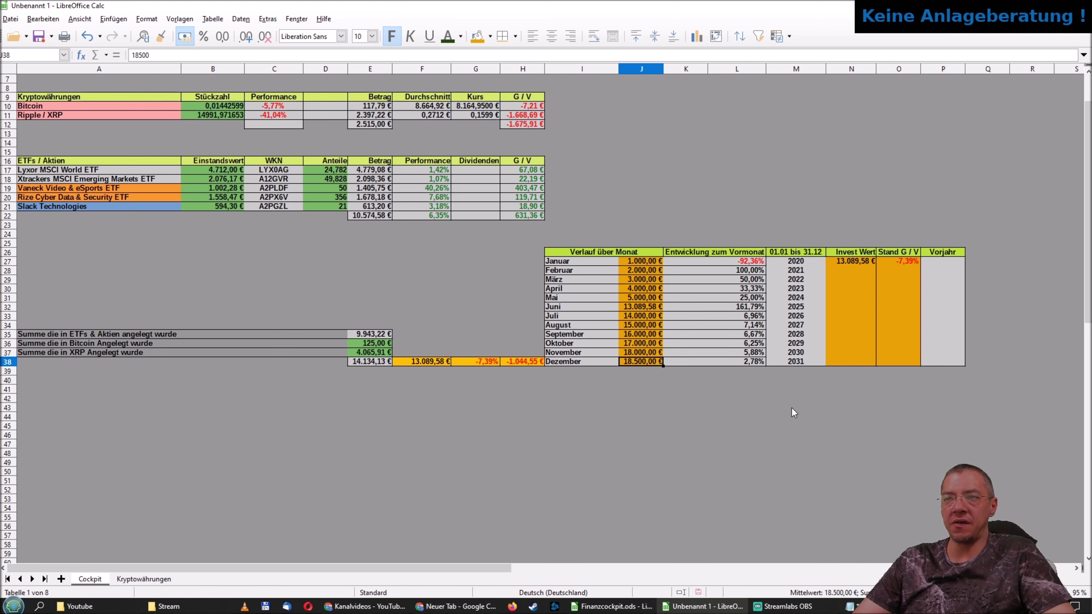
pyautogui.press('Right')
pyautogui.press('Right')
pyautogui.press('Right')
# Enter 18.500 as the 2020 invested value in N27.
pyautogui.press('Up')
pyautogui.press('Up')
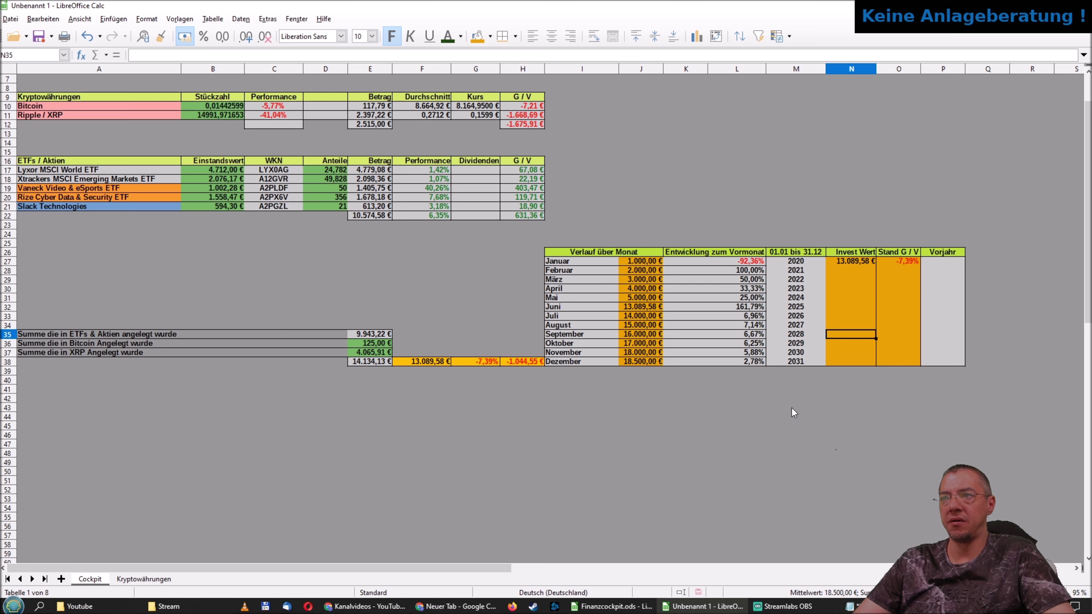
pyautogui.press('Up')
pyautogui.press('Up')
pyautogui.press('Up')
pyautogui.press('Up')
pyautogui.press('Up')
pyautogui.press('Up')
pyautogui.press('Up')
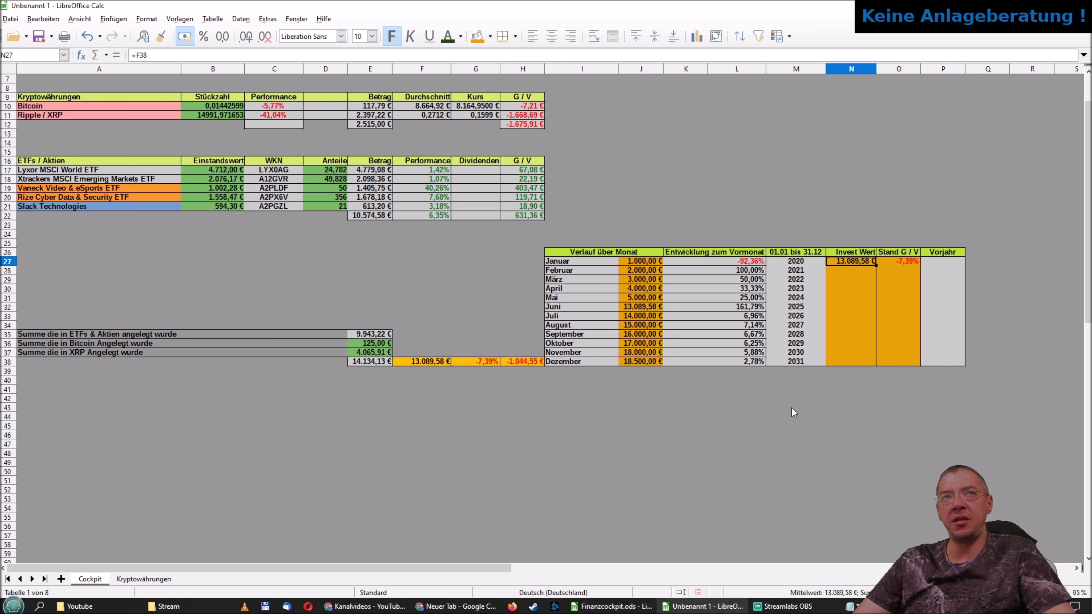
pyautogui.press('Up')
pyautogui.press('Down')
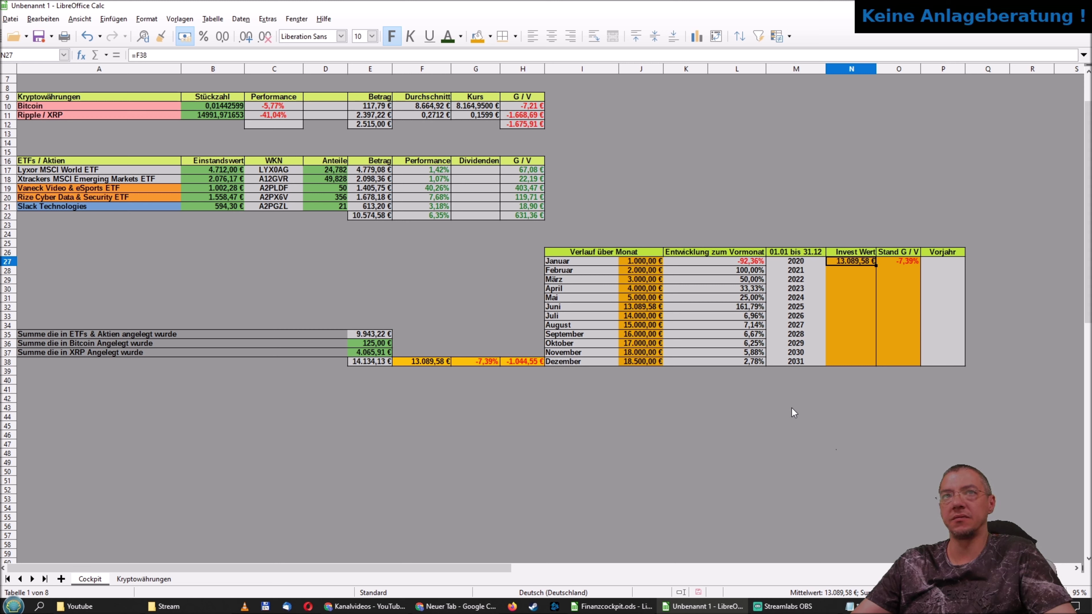
pyautogui.write('185000')
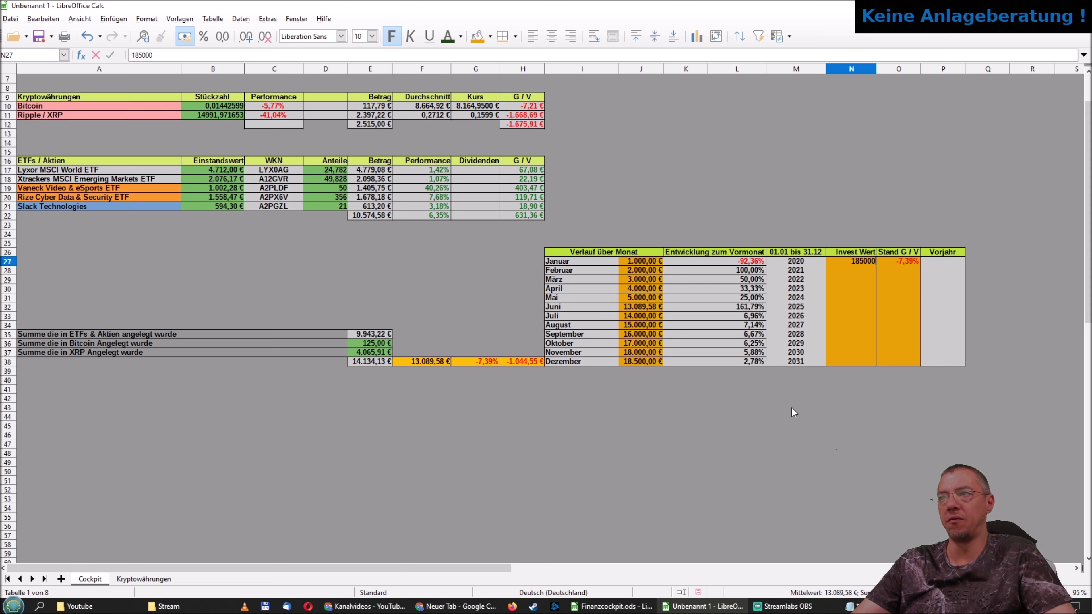
pyautogui.press('Return')
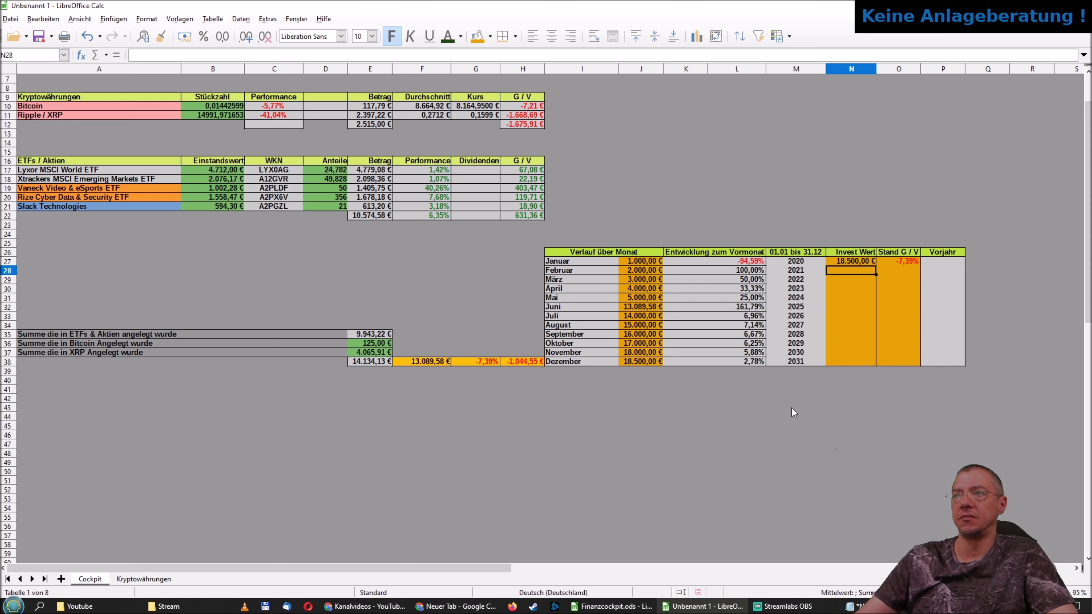
# Make the 2021 invested value a formula referencing the current total F38 (13.089,58 €).
pyautogui.write('=')
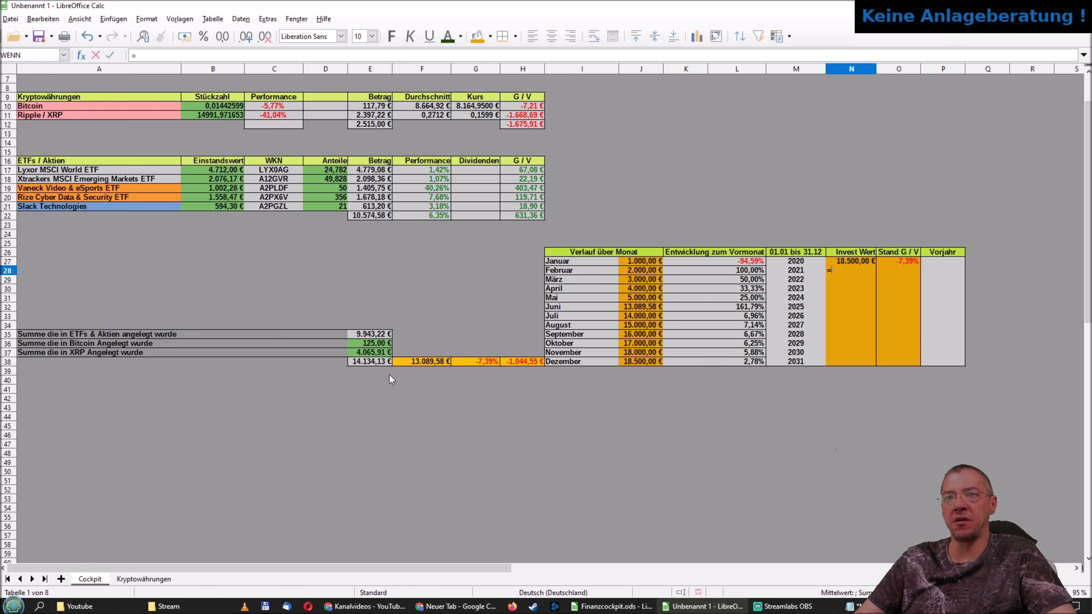
pyautogui.click(413, 361)
pyautogui.press('Return')
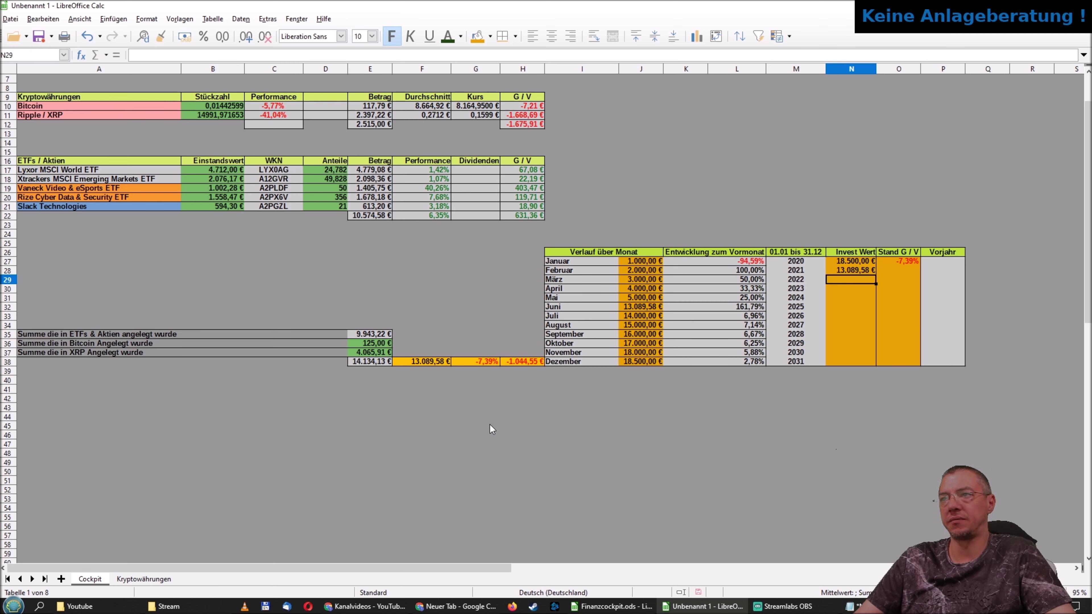
pyautogui.press('Right')
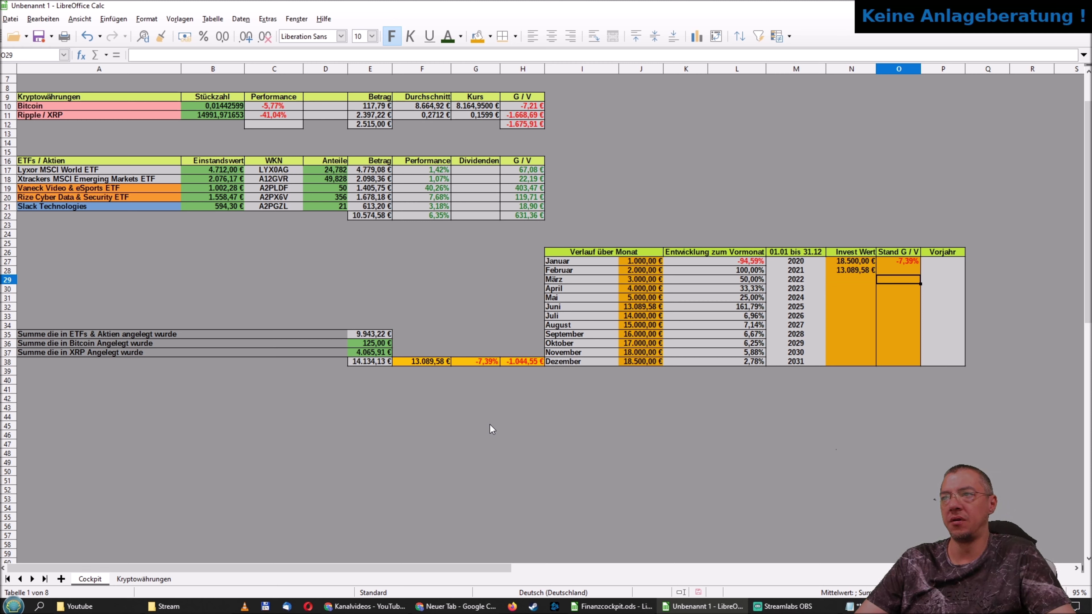
pyautogui.press('Up')
pyautogui.press('Up')
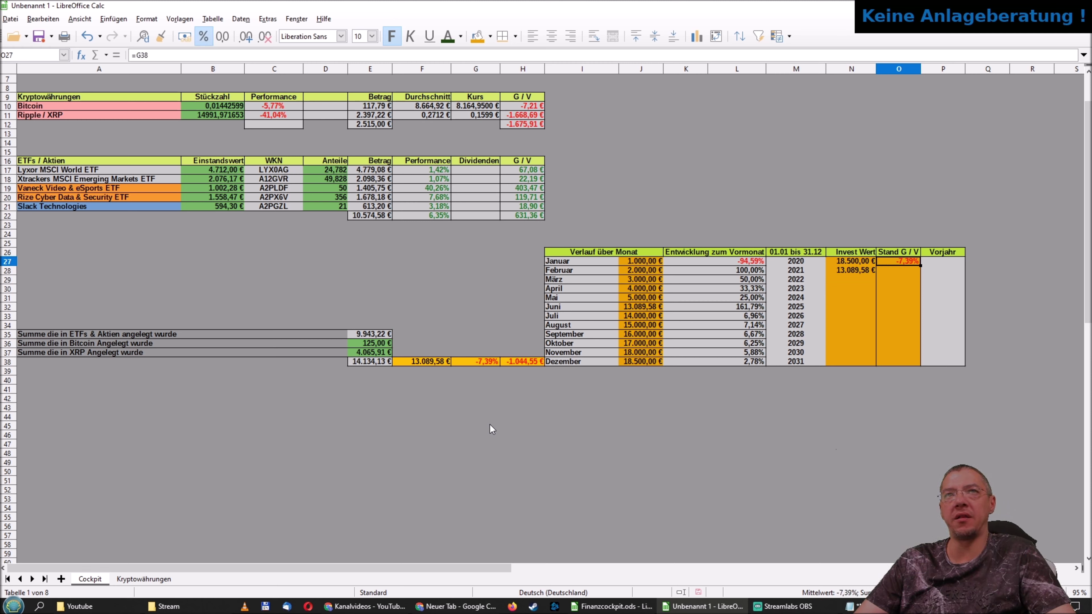
pyautogui.press('Down')
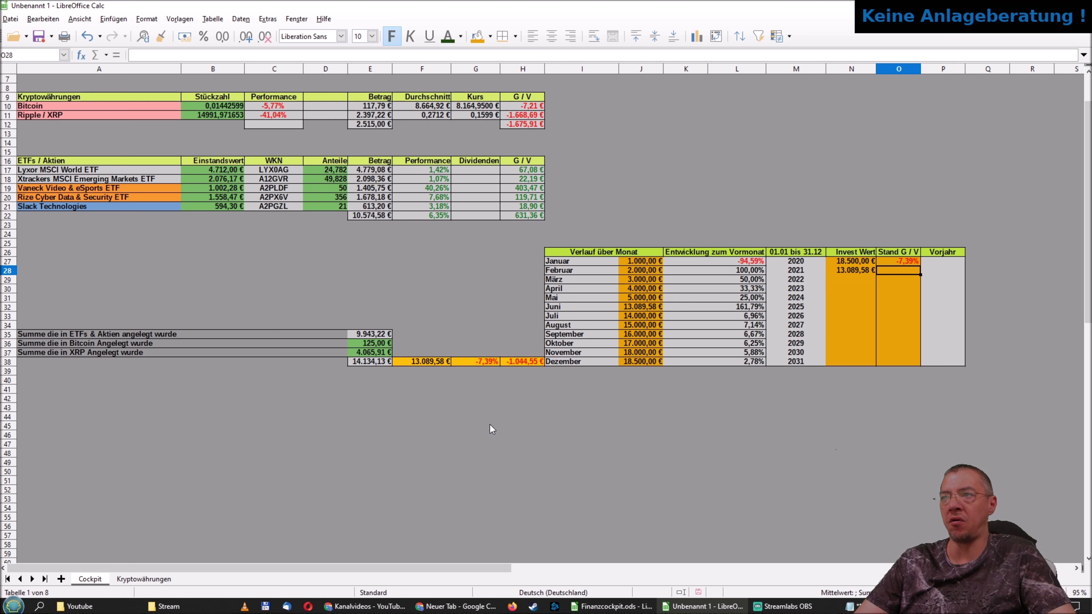
pyautogui.press('Right')
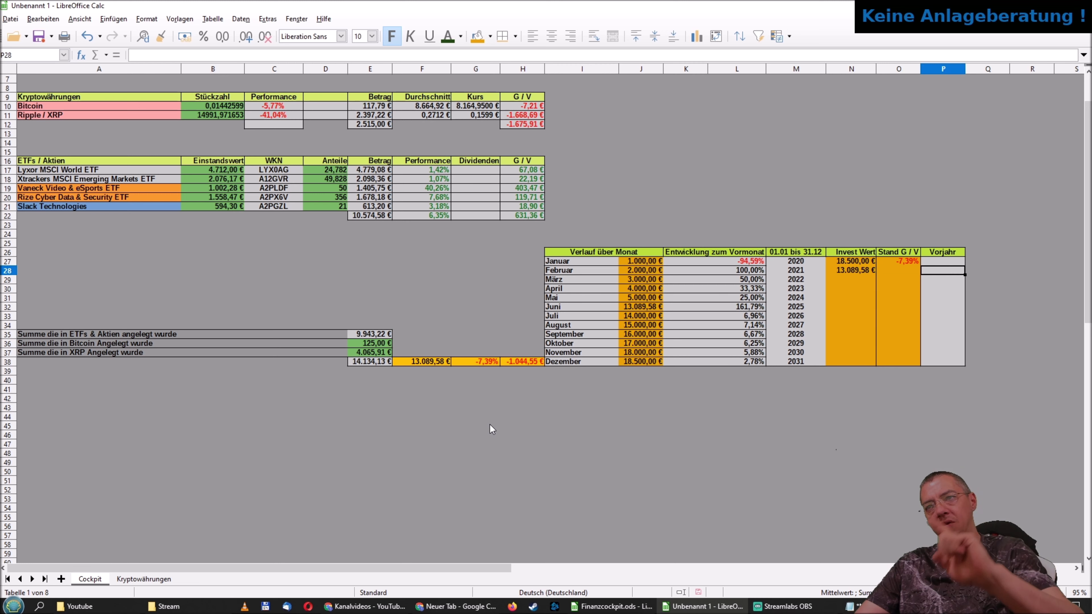
pyautogui.press('Left')
pyautogui.press('Left')
pyautogui.press('Left')
pyautogui.press('Left')
pyautogui.press('Left')
pyautogui.press('Left')
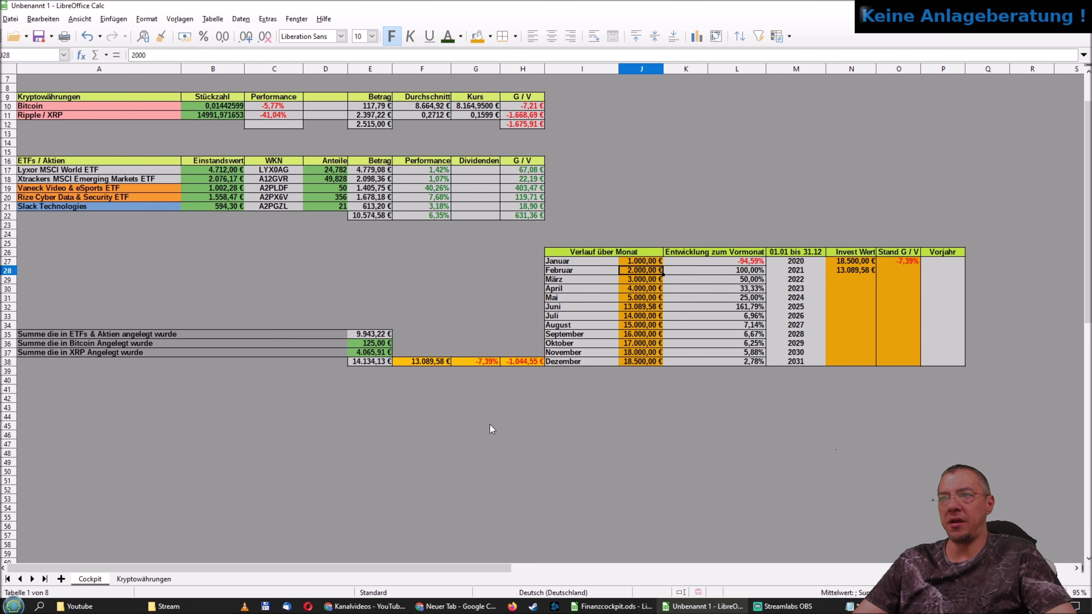
# Inspect the February, July and January month-over-month change formulas.
pyautogui.press('Right')
pyautogui.press('Down')
pyautogui.press('Down')
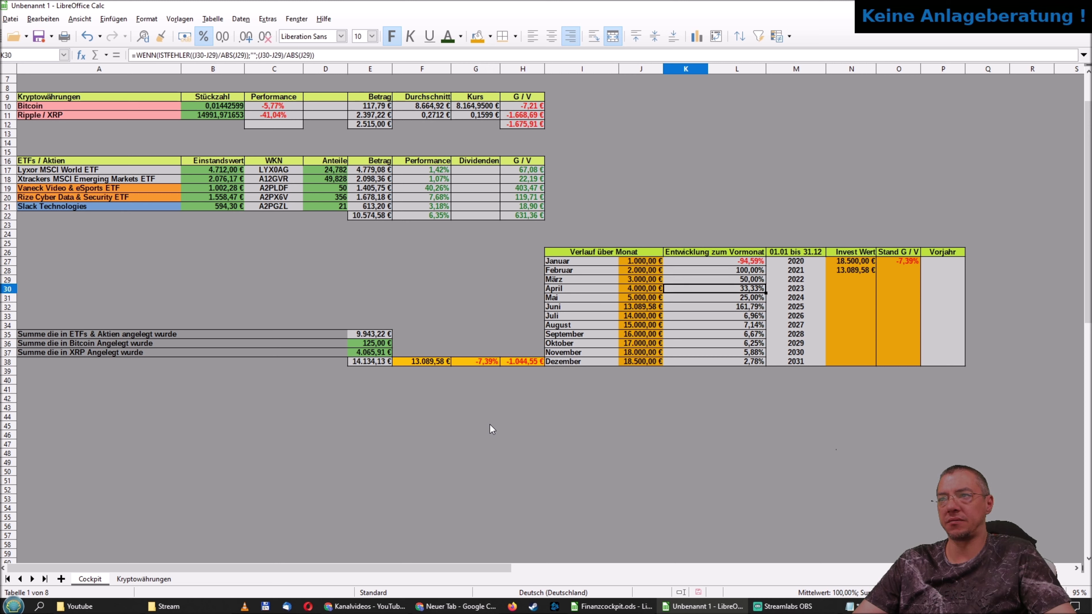
pyautogui.press('Down')
pyautogui.press('Down')
pyautogui.press('Down')
pyautogui.press('Left')
pyautogui.press('Up')
pyautogui.press('Up')
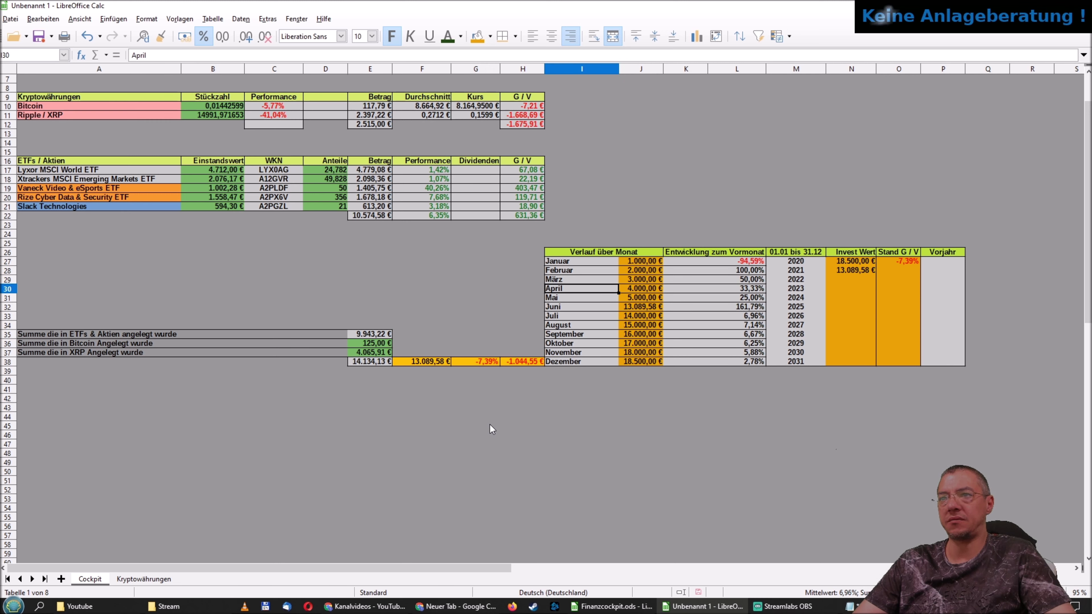
pyautogui.press('Up')
pyautogui.press('Up')
pyautogui.press('Up')
pyautogui.press('Up')
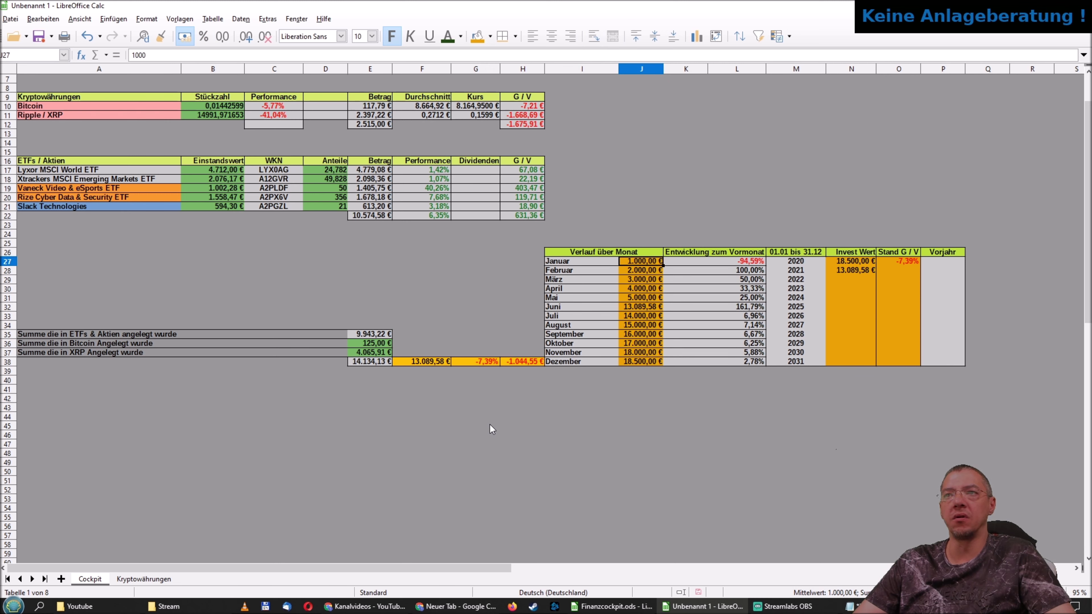
pyautogui.press('Right')
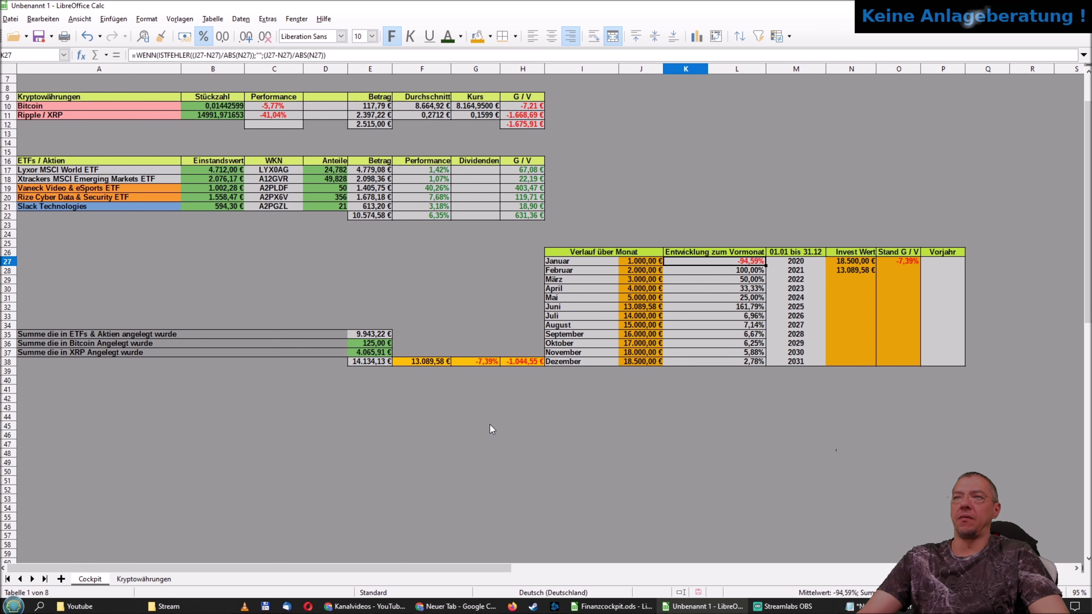
# Enter 2000 as the 2020 invested value and check January's change now reads -50,00 %.
pyautogui.press('Right')
pyautogui.press('Right')
pyautogui.press('Right')
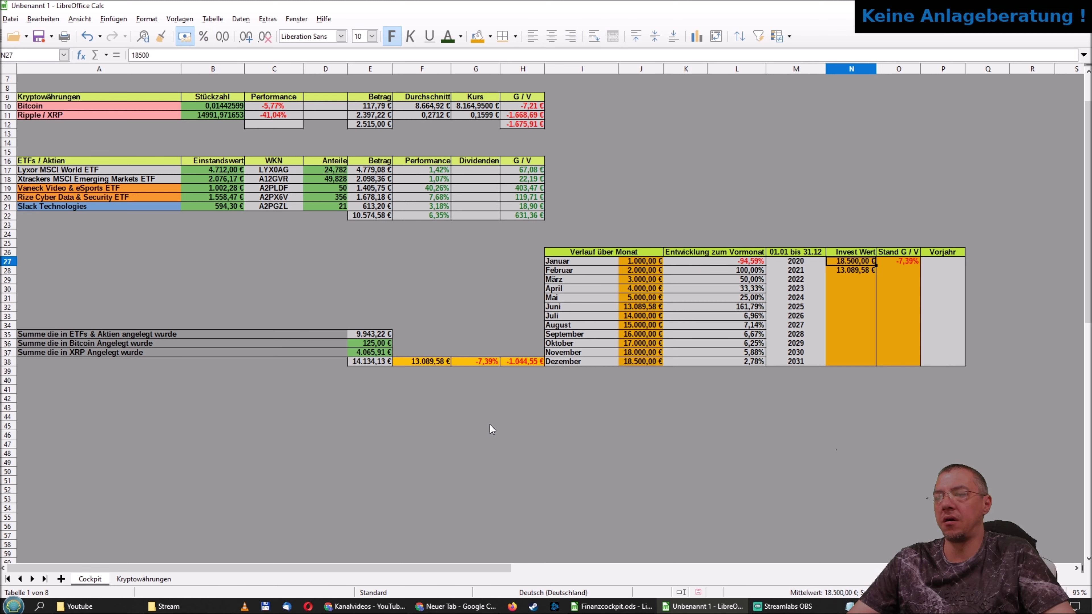
pyautogui.write('20')
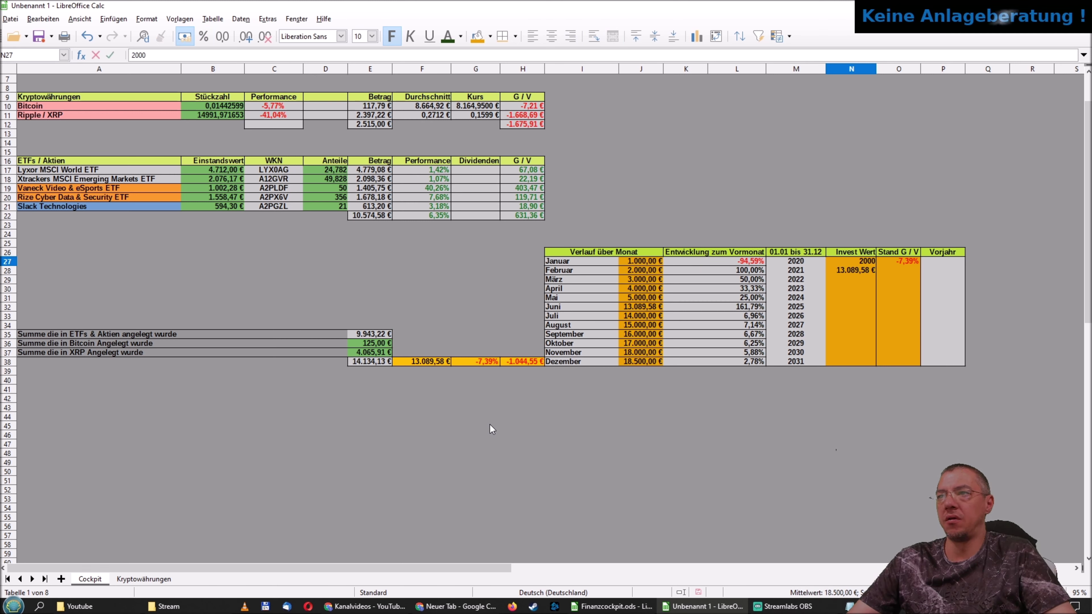
pyautogui.press('Return')
pyautogui.press('Left')
pyautogui.press('Left')
pyautogui.press('Left')
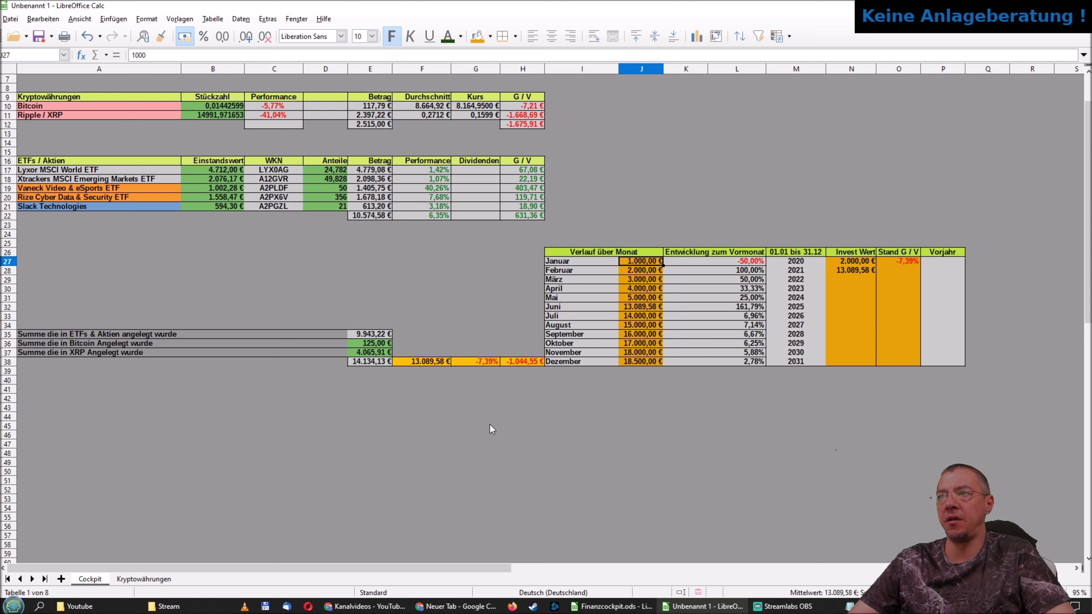
pyautogui.press('Right')
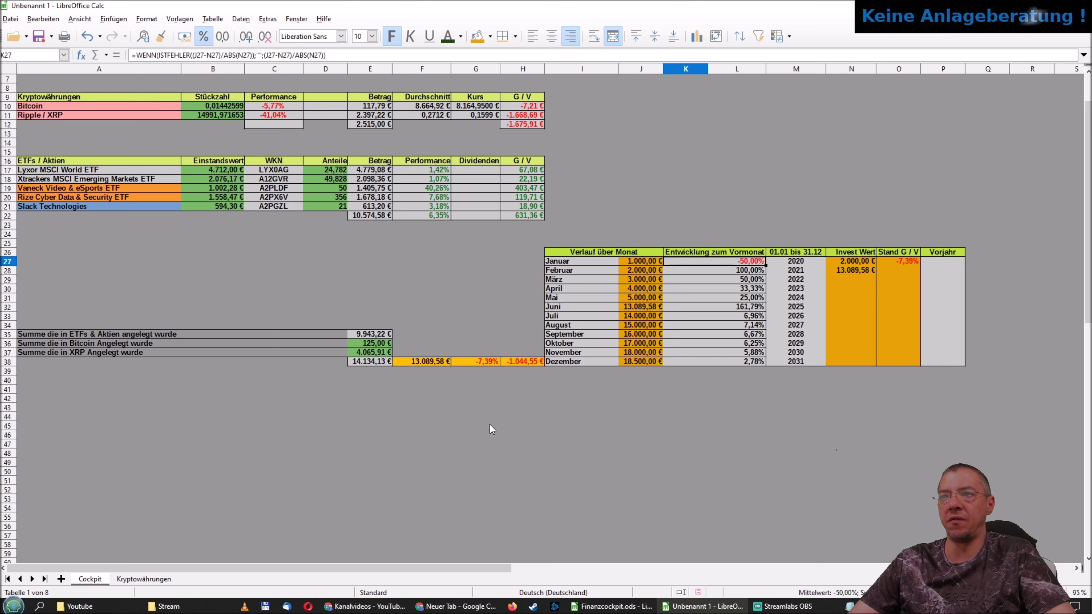
pyautogui.press('Left')
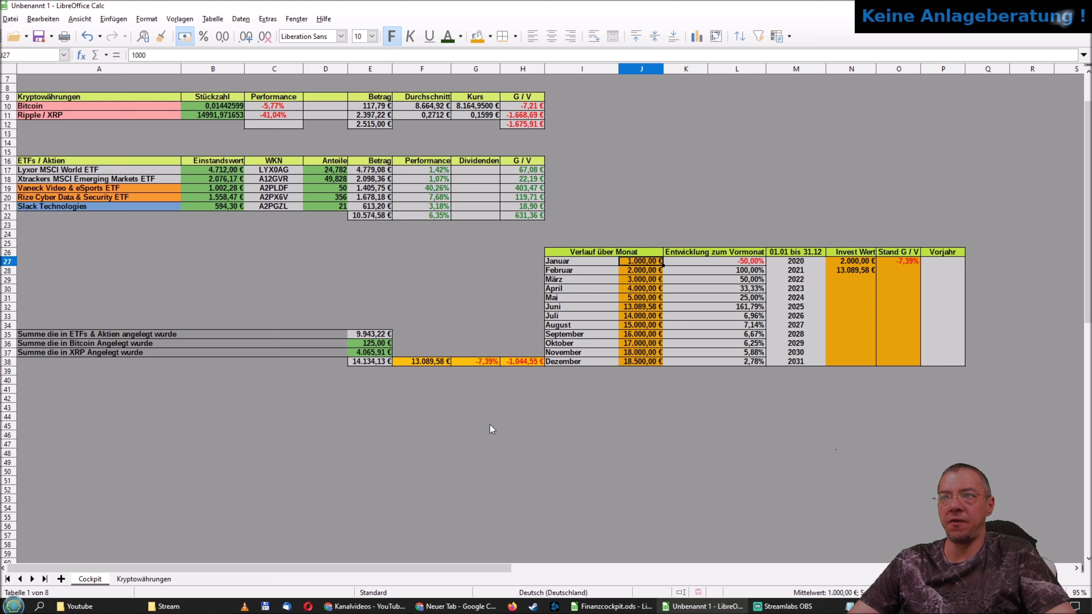
pyautogui.press('Right')
pyautogui.press('Right')
pyautogui.press('Right')
pyautogui.press('Right')
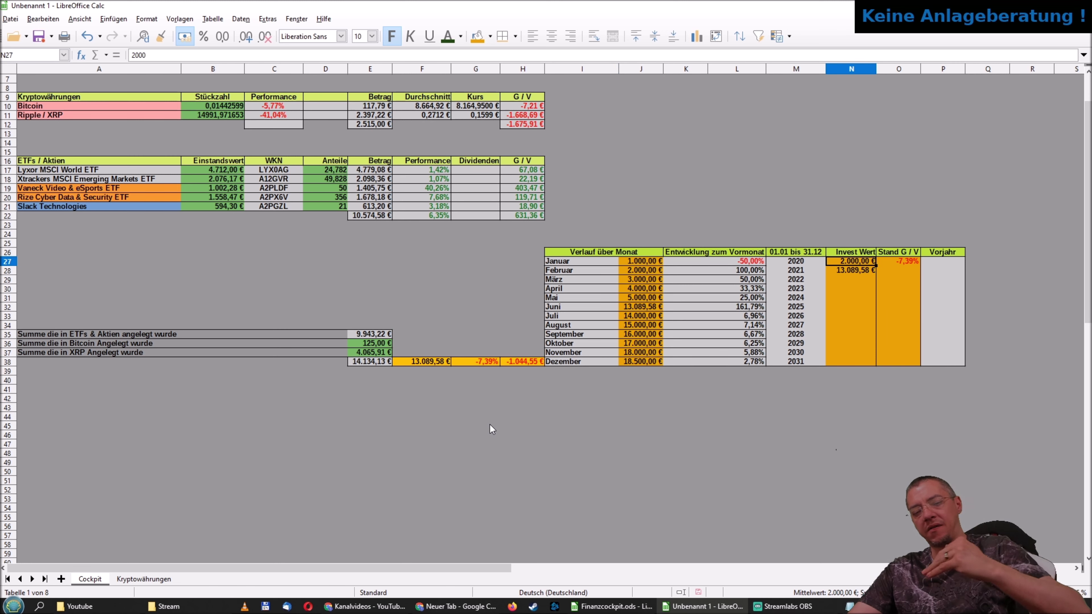
pyautogui.press('Left')
pyautogui.press('Left')
pyautogui.press('Left')
pyautogui.press('Down')
pyautogui.press('Down')
pyautogui.press('Down')
pyautogui.press('Down')
pyautogui.press('Down')
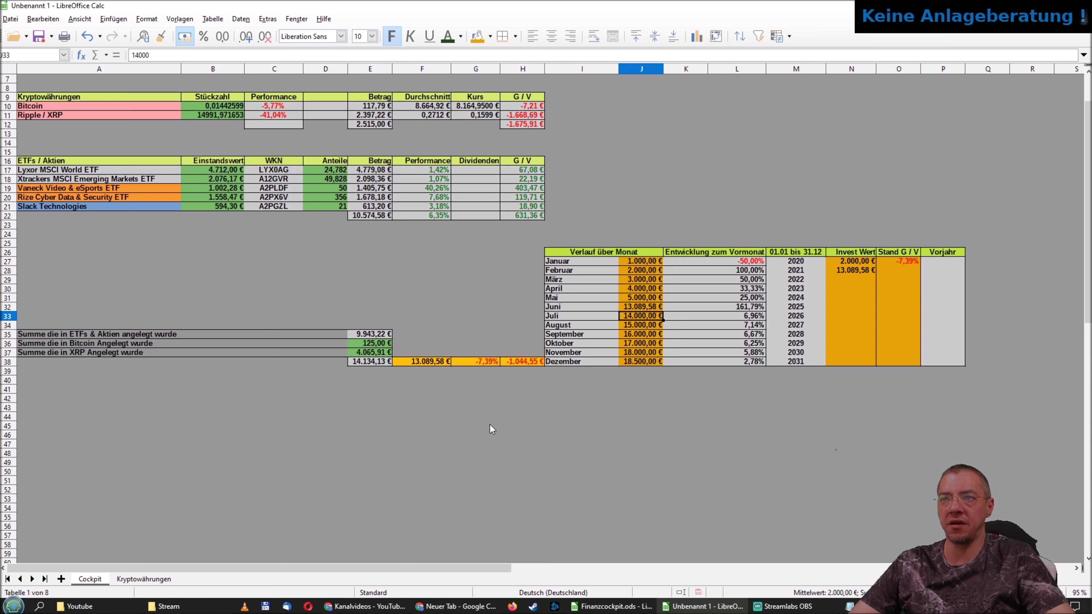
pyautogui.press('Down')
pyautogui.press('Down')
pyautogui.press('Down')
pyautogui.press('Down')
pyautogui.press('Up')
pyautogui.press('Up')
pyautogui.press('Up')
pyautogui.press('Up')
pyautogui.press('Up')
pyautogui.press('Up')
pyautogui.press('Up')
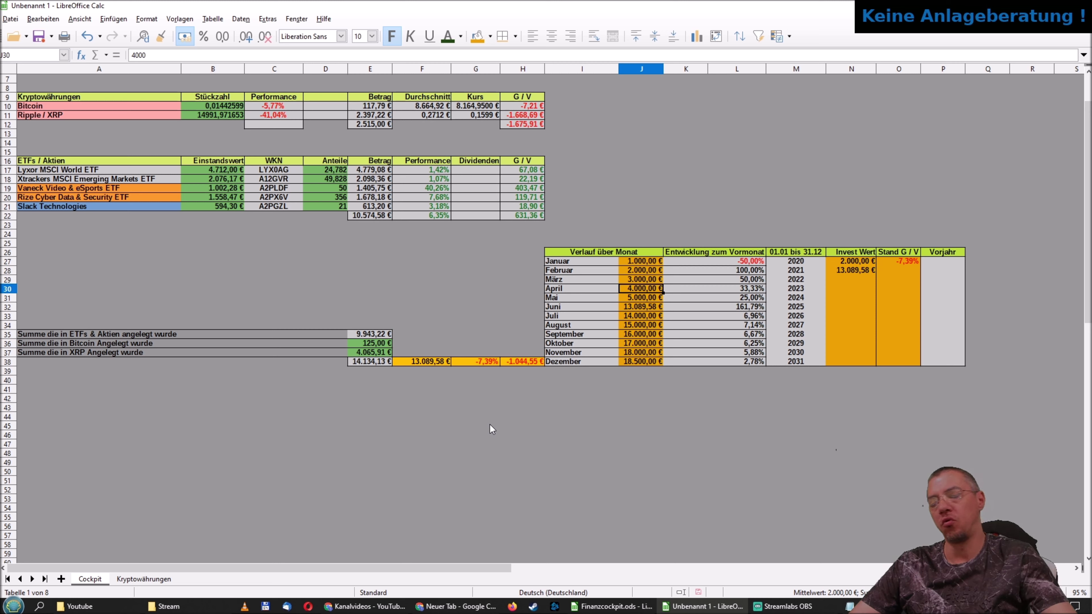
pyautogui.press('Up')
pyautogui.press('Up')
pyautogui.press('Down')
pyautogui.press('Down')
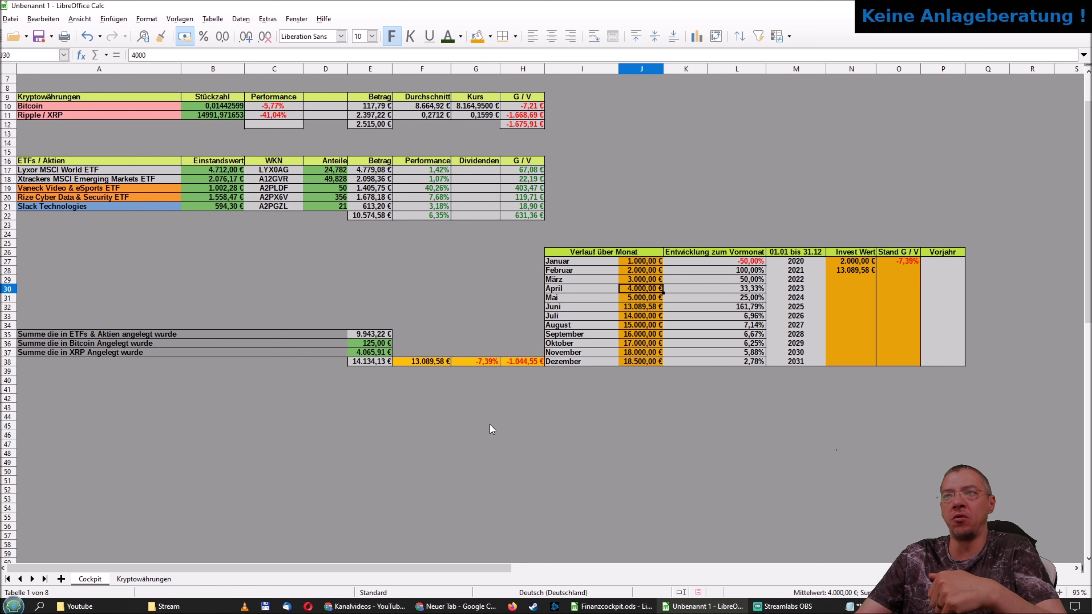
# Clear the July–December monthly values in J33:J38.
pyautogui.press('Down')
pyautogui.press('Down')
pyautogui.press('Down')
pyautogui.press('Down')
pyautogui.press('Down')
pyautogui.press('Down')
pyautogui.press('Down')
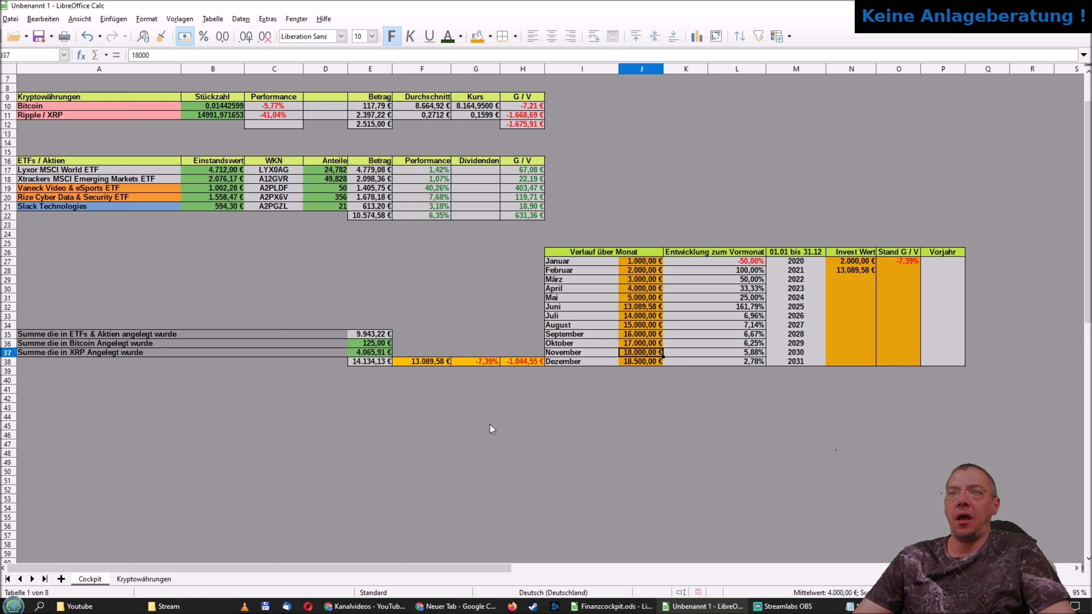
pyautogui.press('Down')
pyautogui.press('Delete')
pyautogui.press('Up')
pyautogui.press('Delete')
pyautogui.press('Up')
pyautogui.press('Delete')
pyautogui.press('Up')
pyautogui.press('Delete')
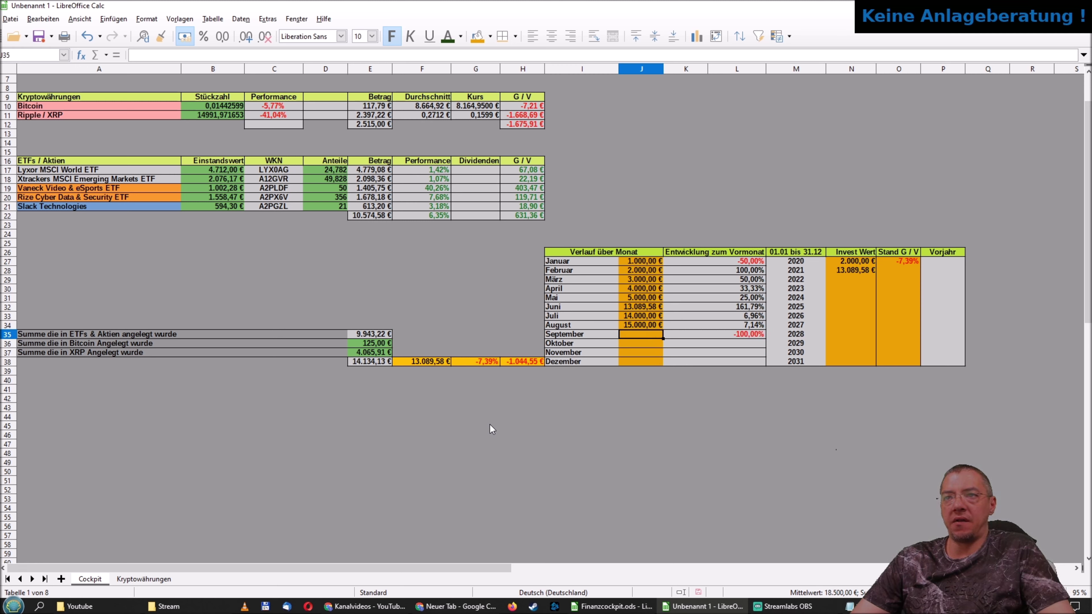
pyautogui.press('Up')
pyautogui.press('Delete')
pyautogui.press('Up')
pyautogui.press('Delete')
pyautogui.press('Up')
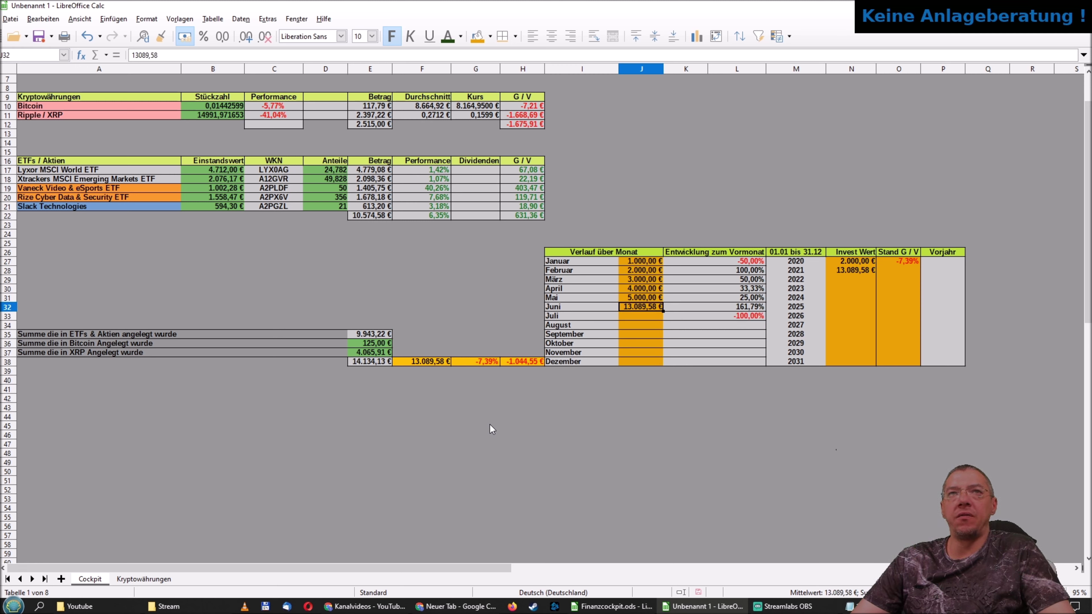
# Link June's value and the 2020 invested value to the current total F38 (13.089,58 €).
pyautogui.write('=')
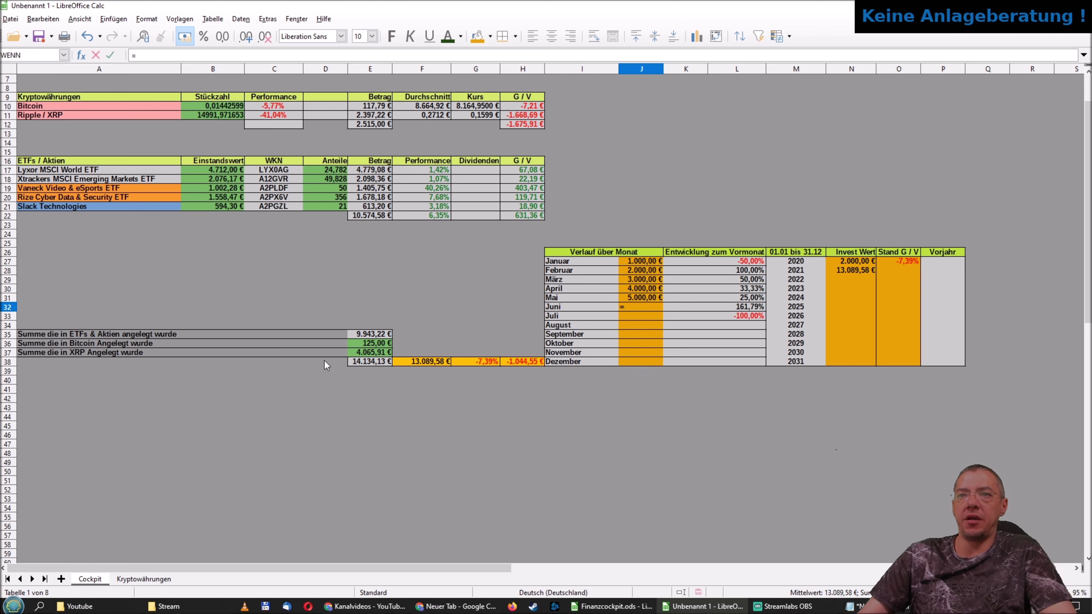
pyautogui.press('Return')
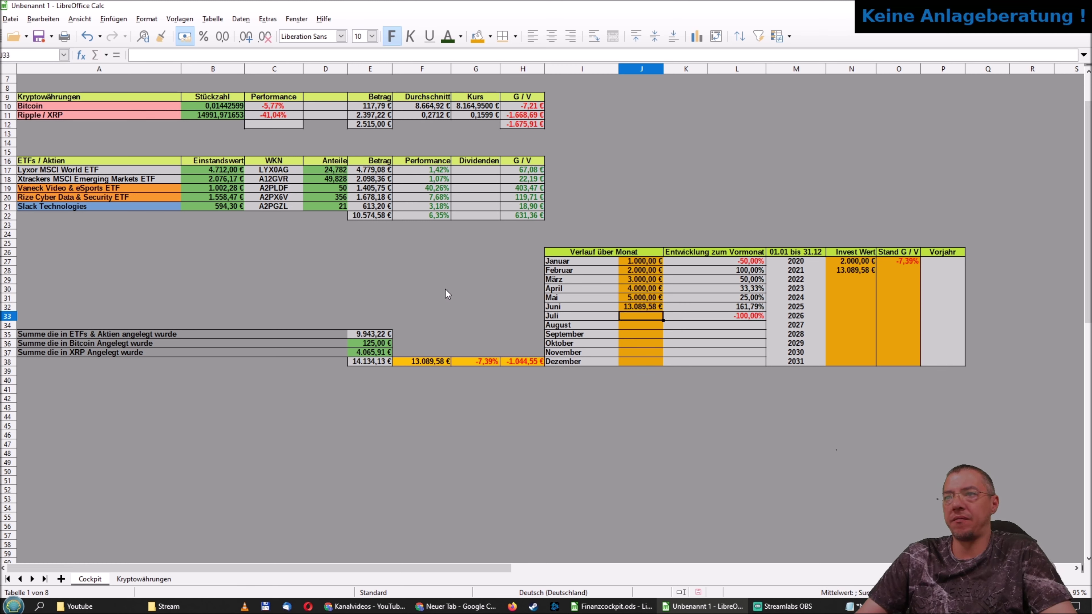
pyautogui.click(847, 262)
pyautogui.write('=F38')
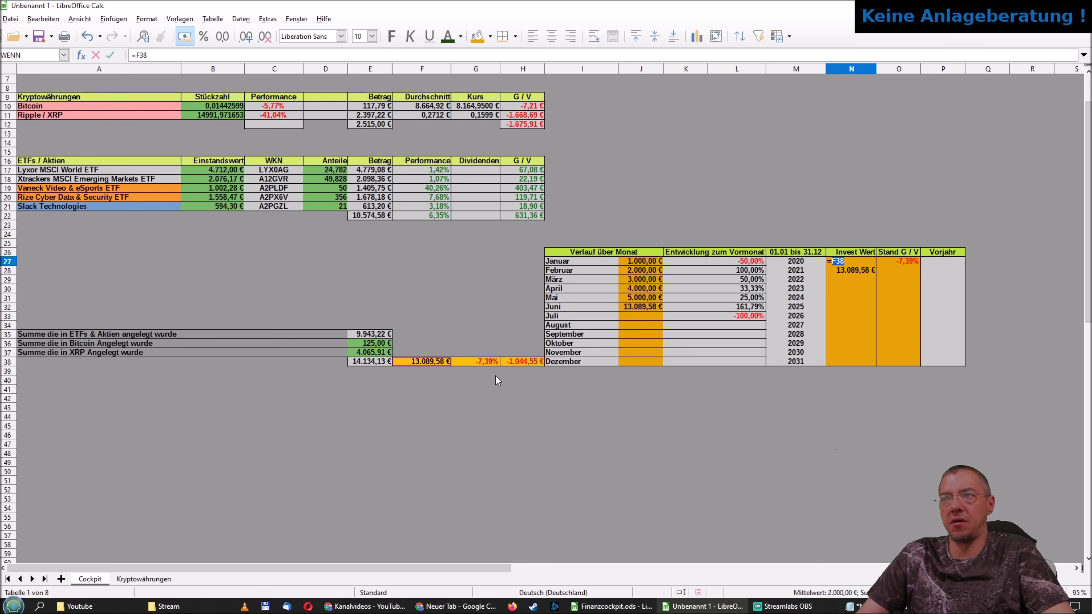
pyautogui.press('Return')
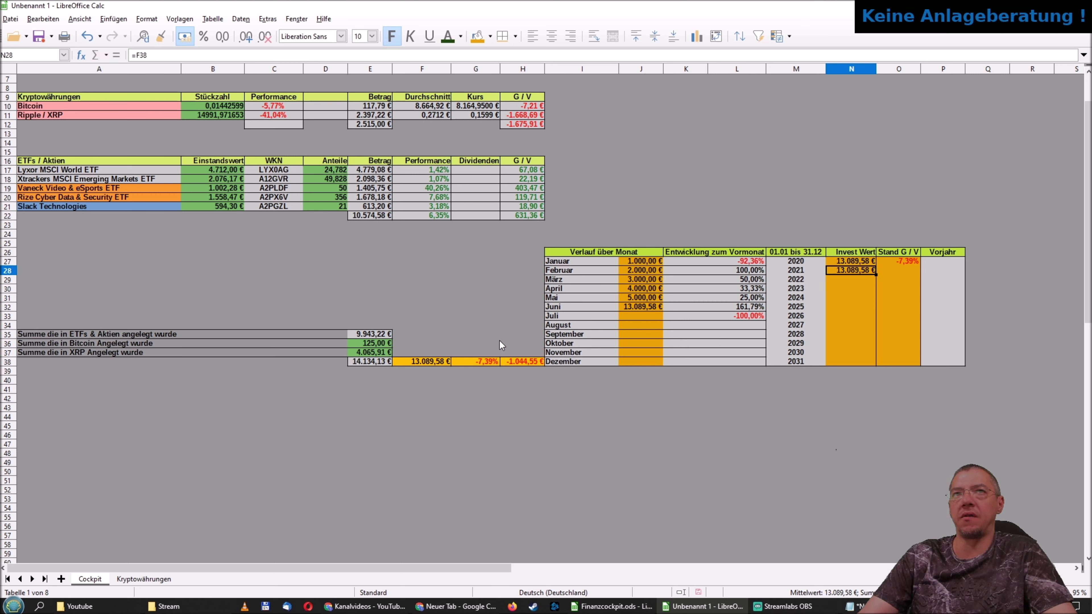
pyautogui.press('Down')
pyautogui.press('Down')
pyautogui.press('Down')
pyautogui.press('Left')
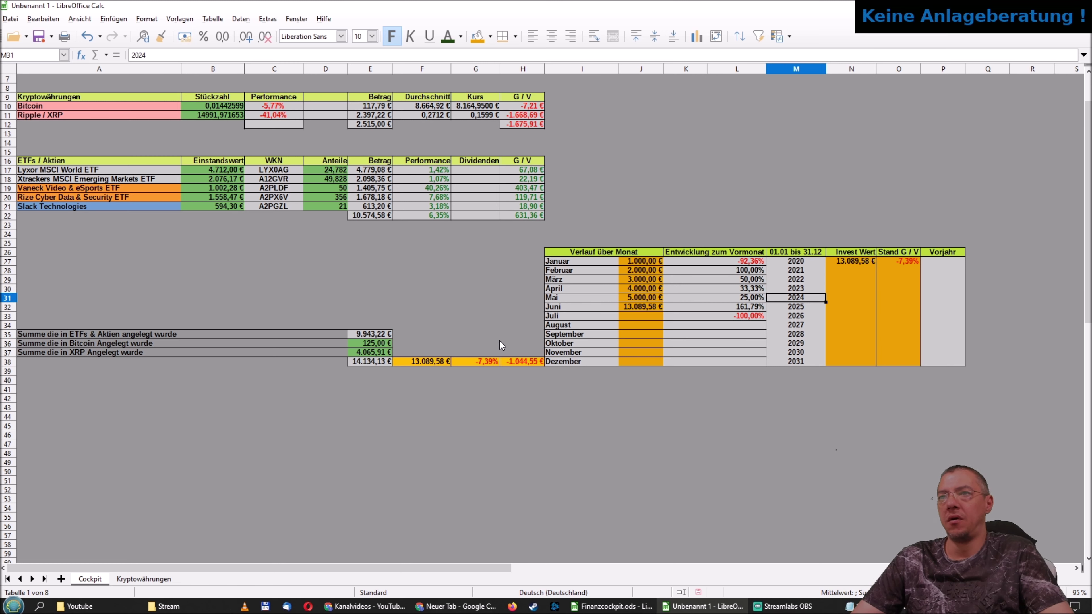
pyautogui.press('Left')
pyautogui.press('Left')
pyautogui.press('Left')
pyautogui.press('Right')
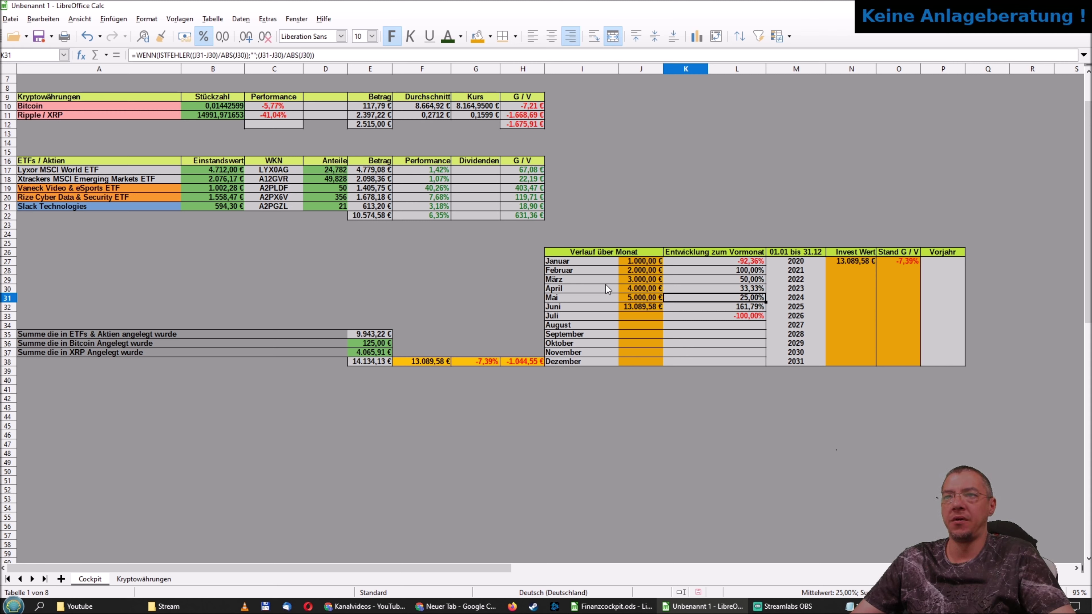
pyautogui.click(629, 261)
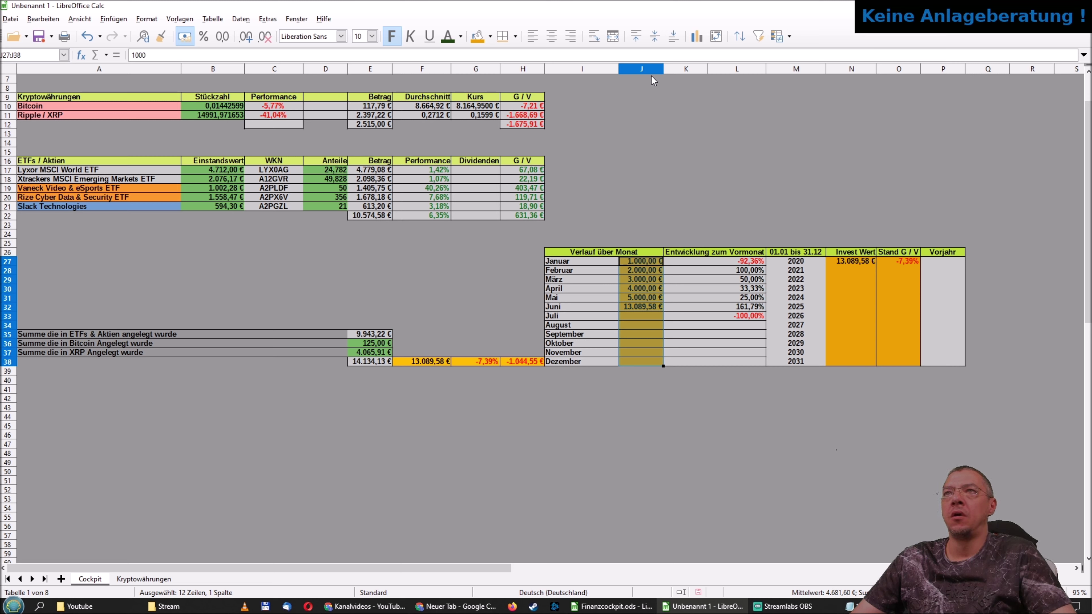
# Insert a column chart of J27:J38 with the legend turned off, starting the 'Depotwert' title.
pyautogui.click(697, 36)
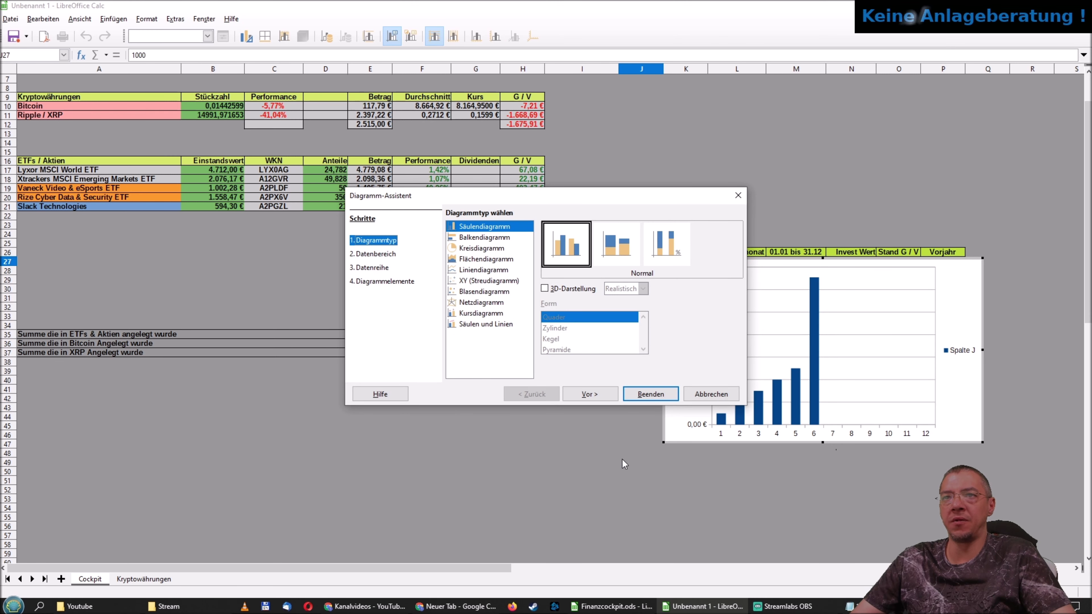
pyautogui.click(485, 236)
pyautogui.click(487, 226)
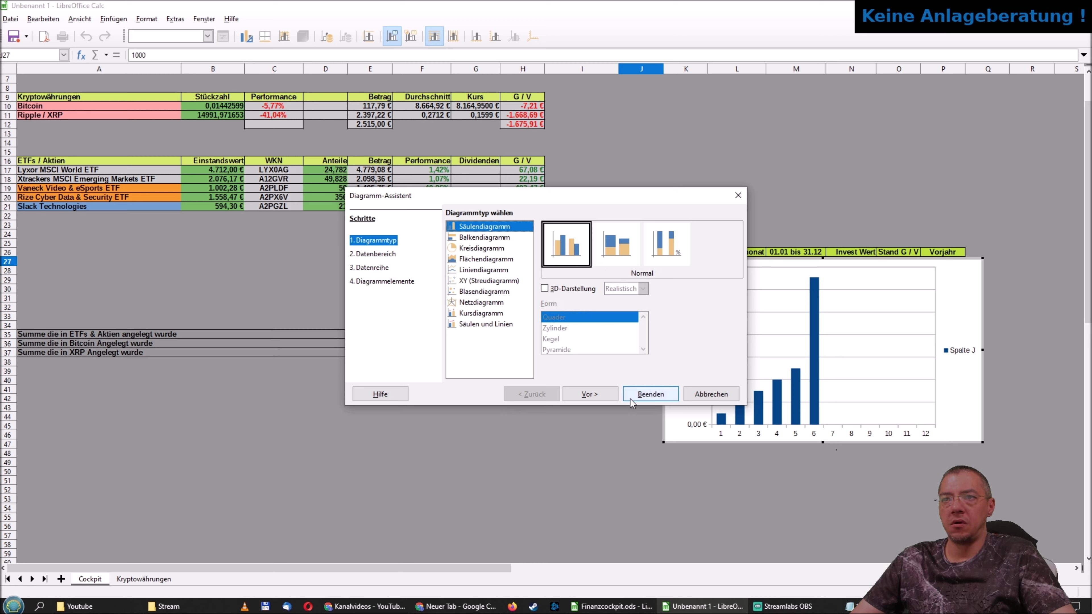
pyautogui.click(590, 395)
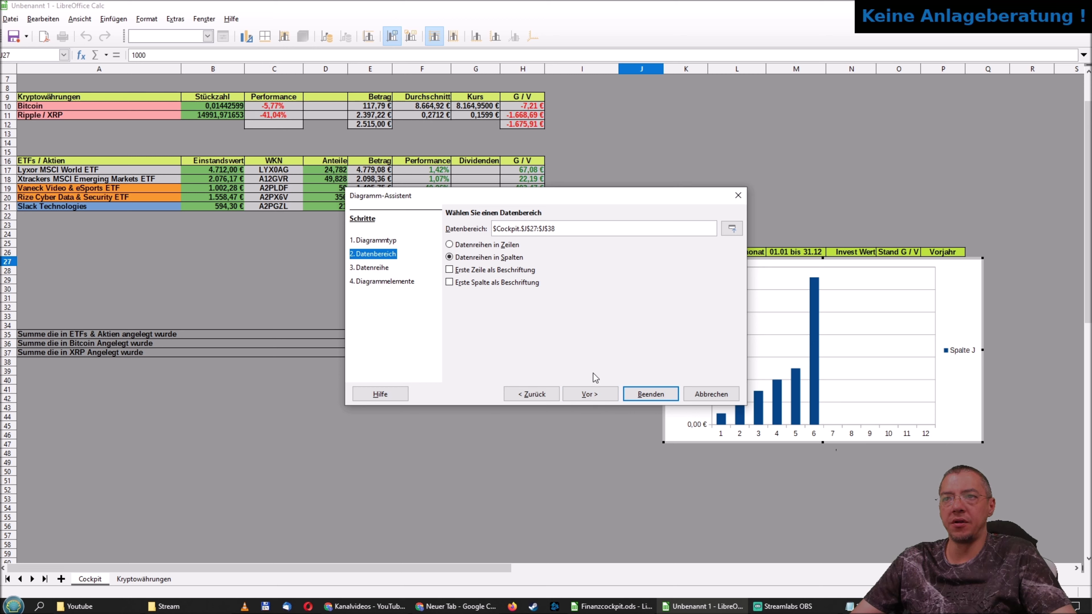
pyautogui.click(603, 396)
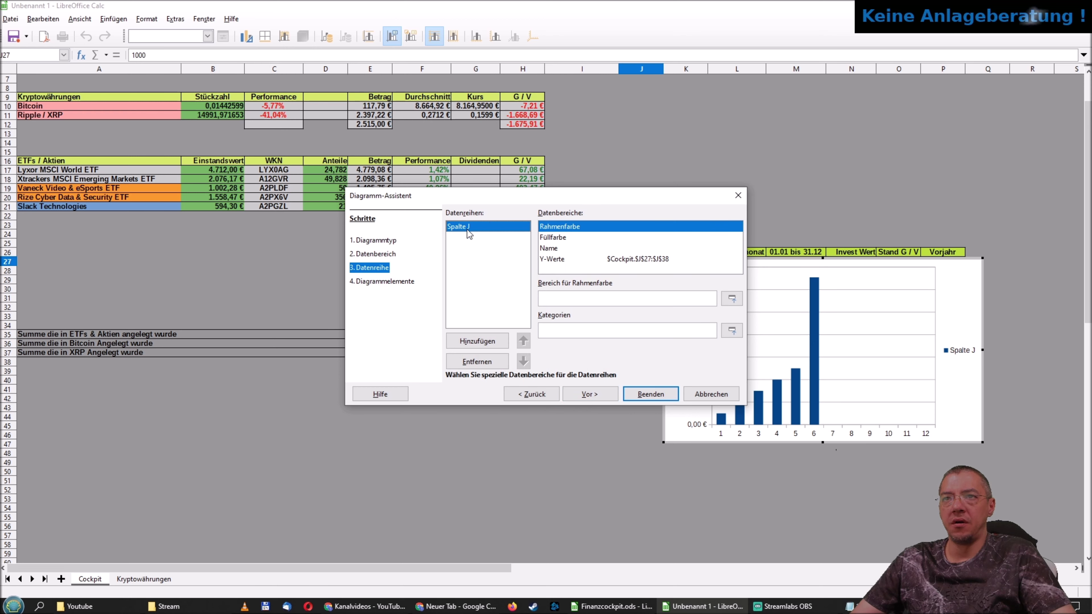
pyautogui.click(595, 395)
pyautogui.click(682, 225)
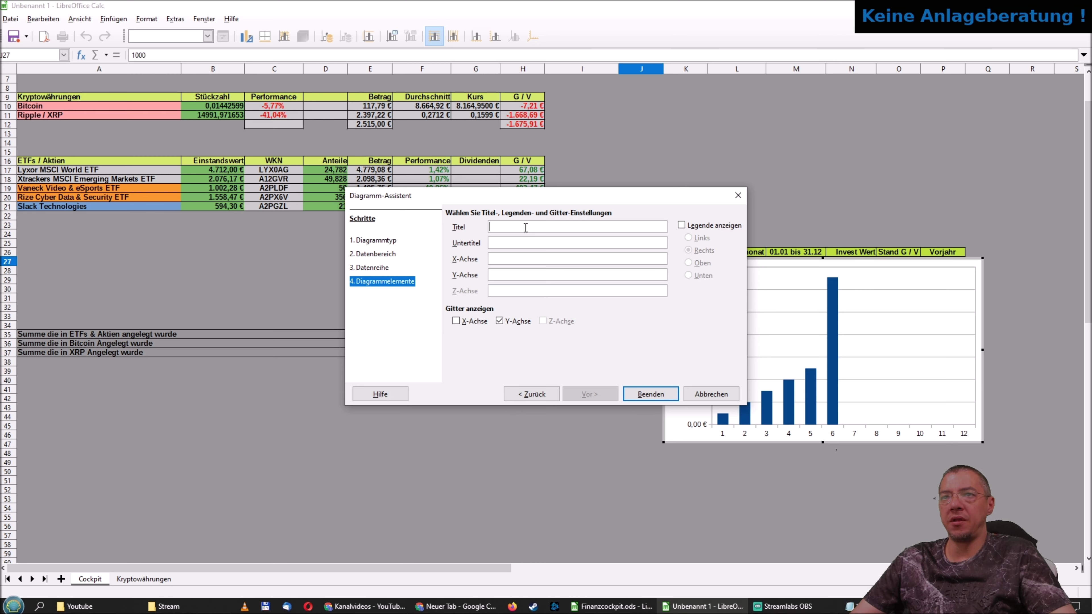
pyautogui.write('Depotwert E')
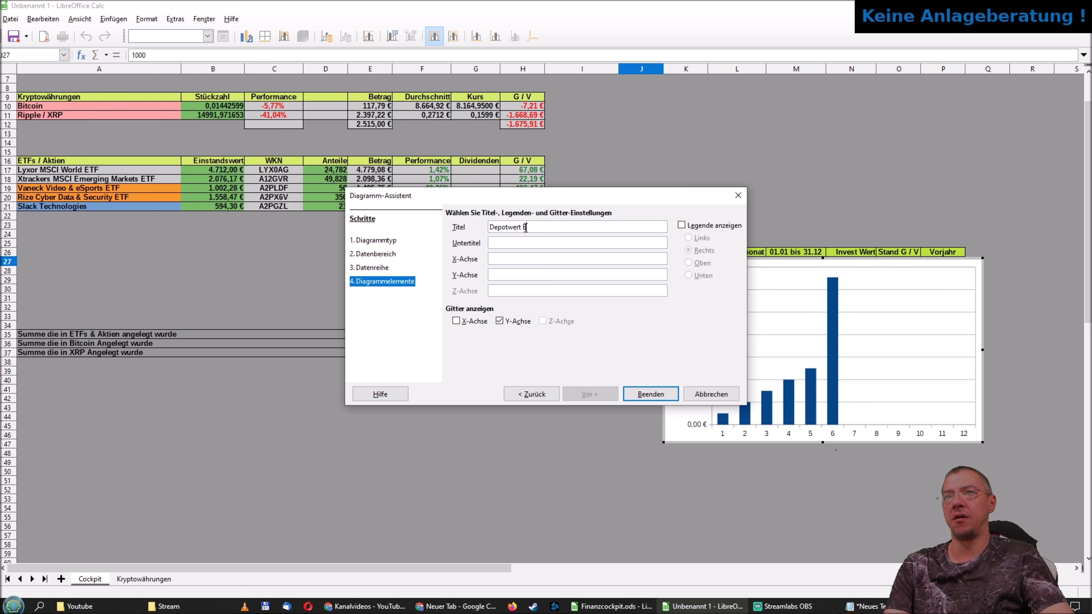
pyautogui.write(' klung ')
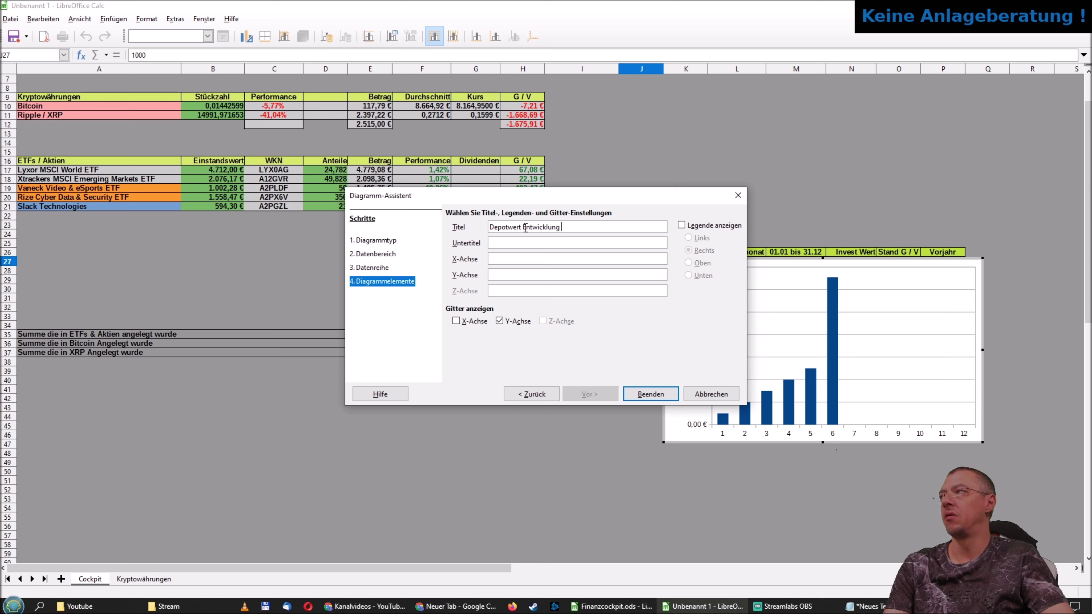
pyautogui.write('elles Jahr')
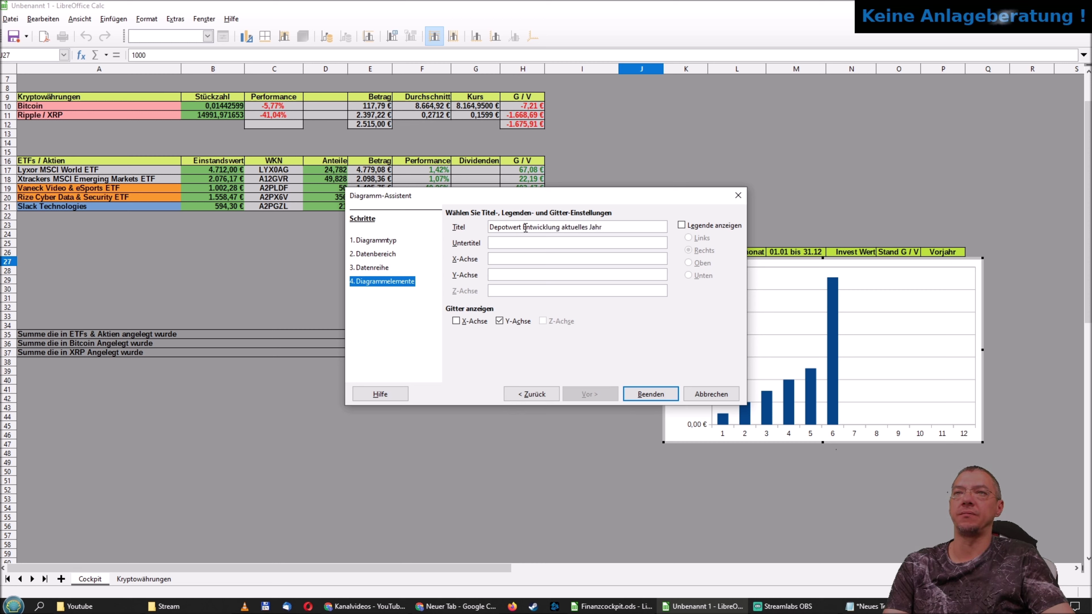
# Finish the chart with its 'Depotwert Entwicklung aktuelles Jahr' title and undo an accidental title move.
pyautogui.press('Return')
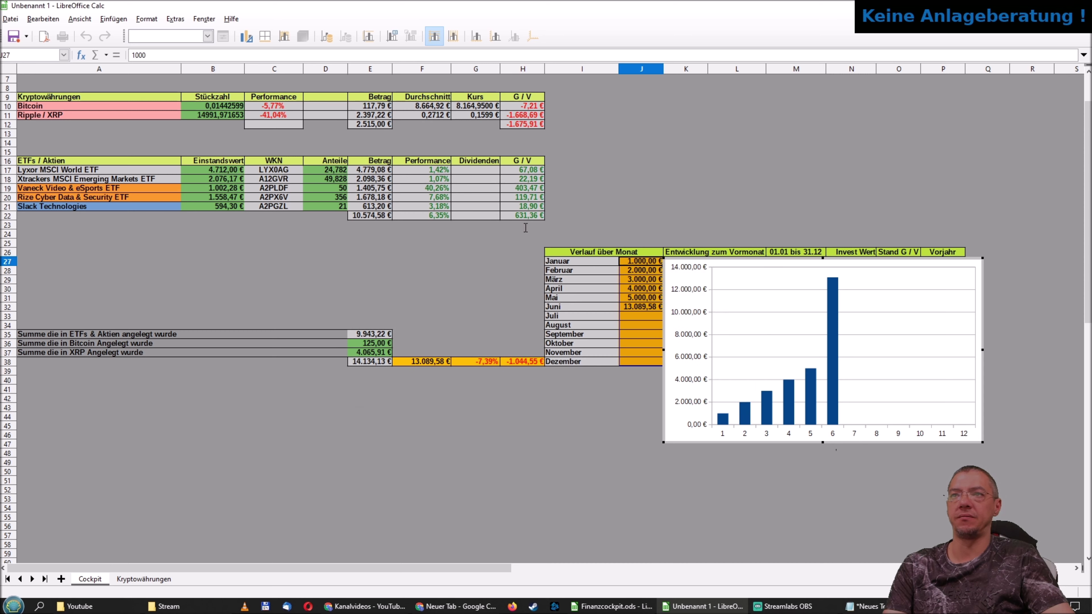
pyautogui.moveTo(842, 263); pyautogui.dragTo(813, 256)
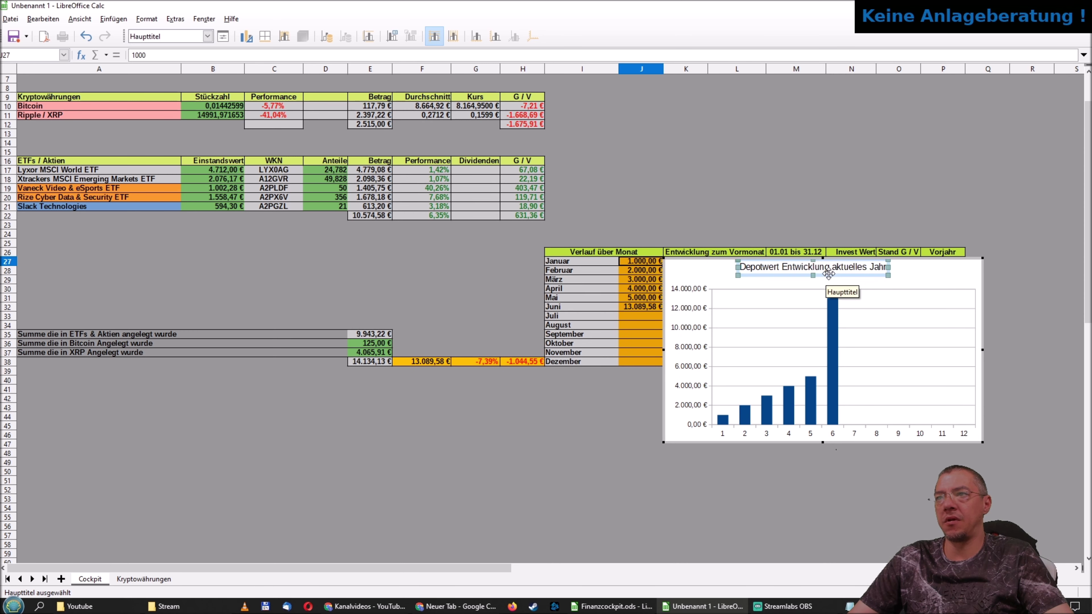
pyautogui.click(43, 19)
pyautogui.click(86, 33)
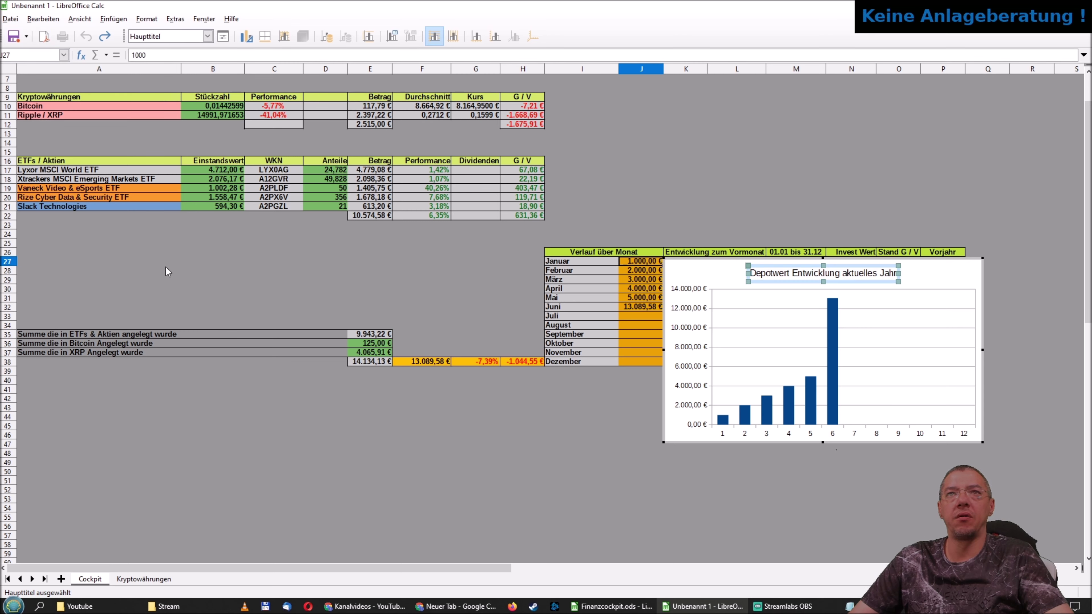
pyautogui.click(527, 519)
# Move the chart above the monthly table and resize it shorter and narrower.
pyautogui.click(527, 520)
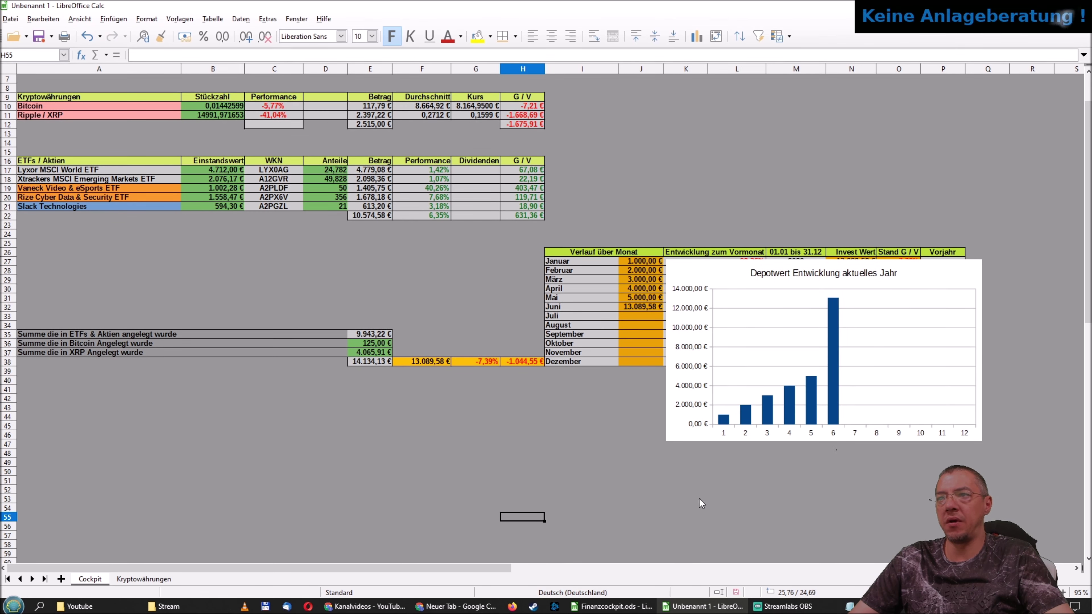
pyautogui.click(940, 347)
pyautogui.moveTo(932, 378); pyautogui.dragTo(814, 182)
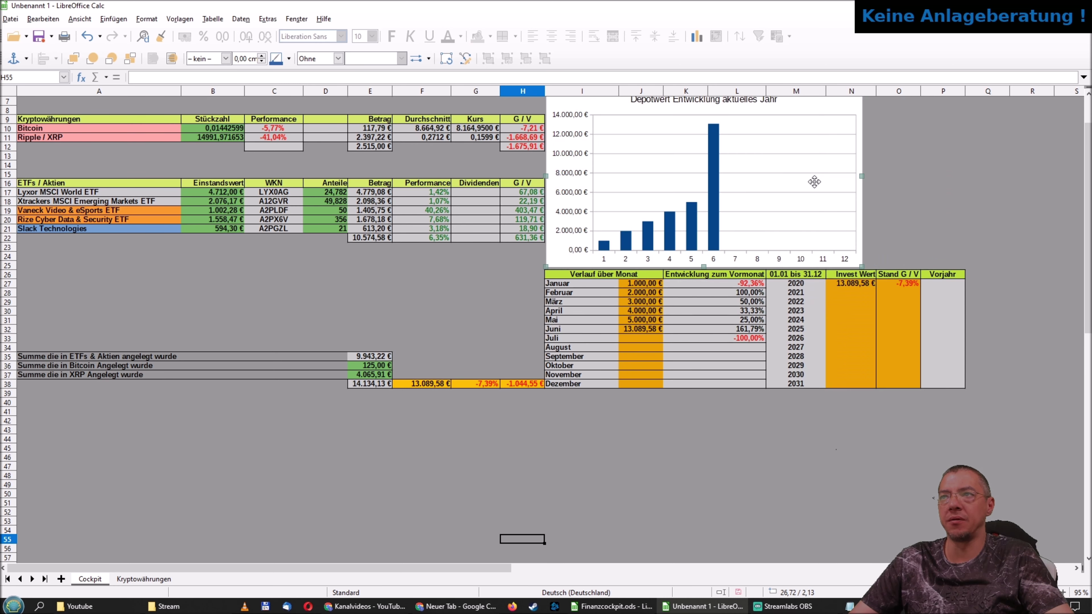
pyautogui.moveTo(704, 266); pyautogui.dragTo(703, 230)
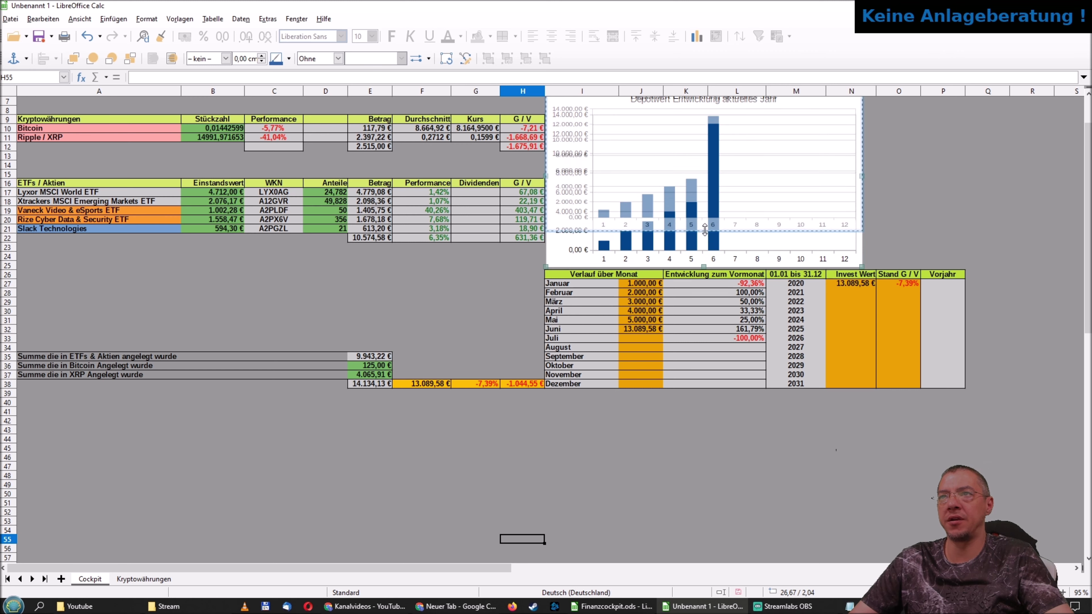
pyautogui.moveTo(758, 161); pyautogui.dragTo(759, 199)
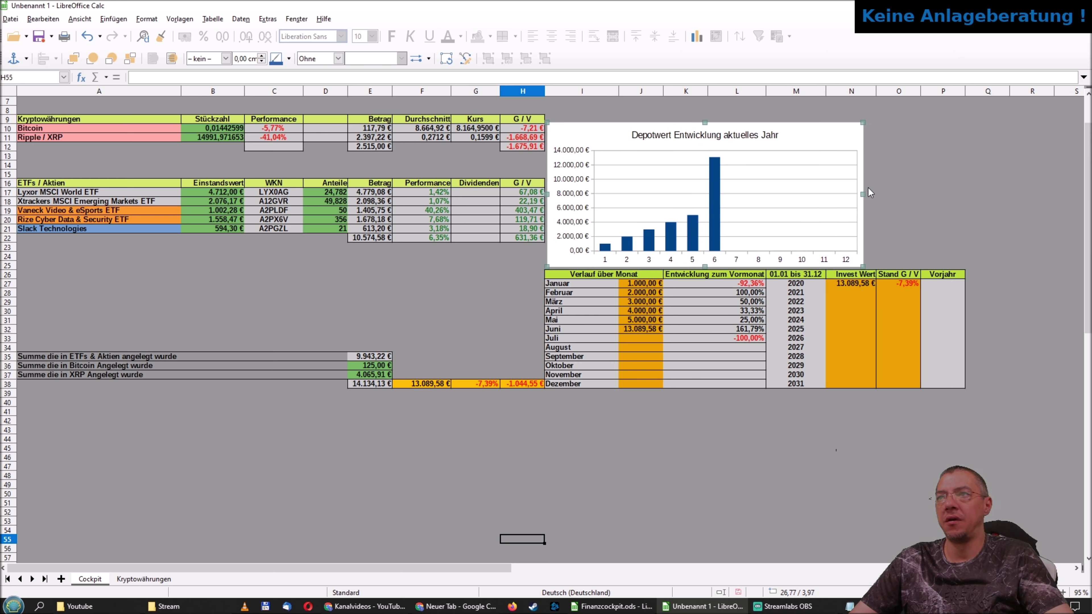
pyautogui.moveTo(863, 193); pyautogui.dragTo(803, 194)
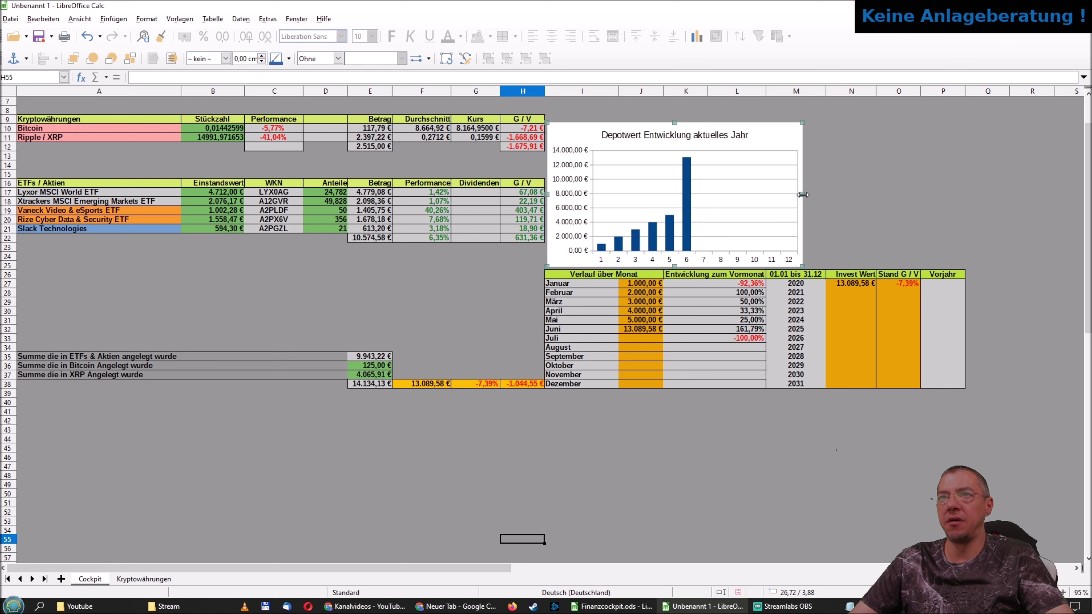
pyautogui.moveTo(674, 122); pyautogui.dragTo(675, 116)
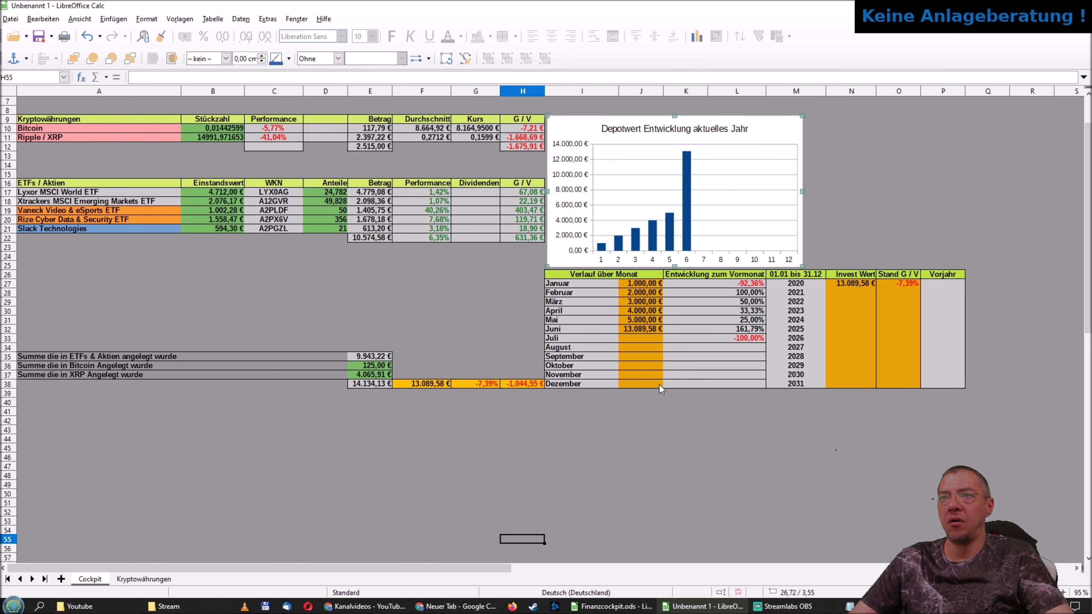
pyautogui.click(647, 337)
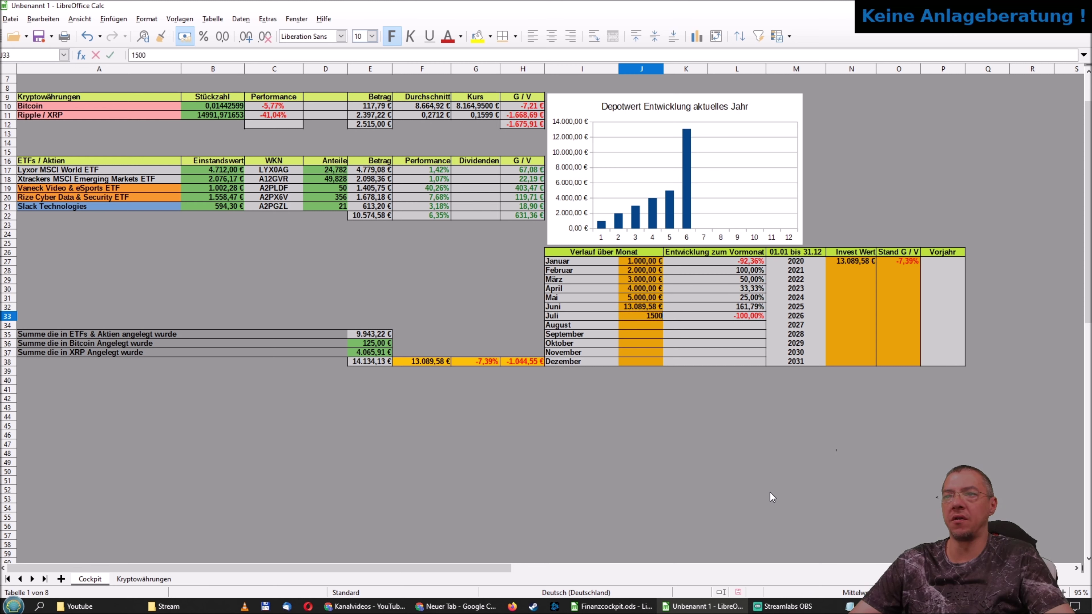
pyautogui.write('15000')
pyautogui.press('Return')
pyautogui.write('16.')
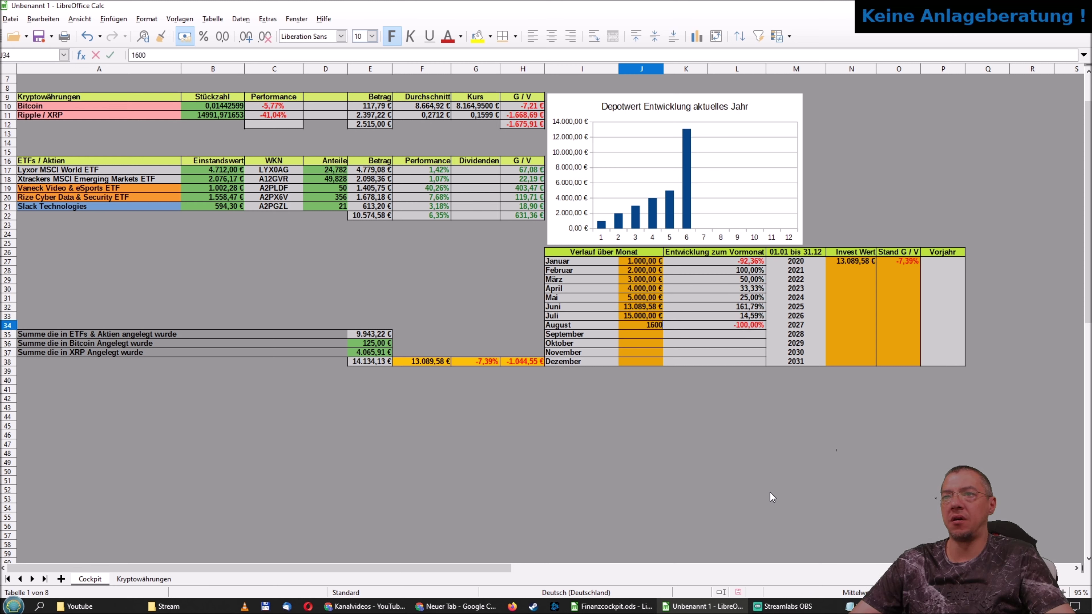
pyautogui.write('0')
pyautogui.press('Return')
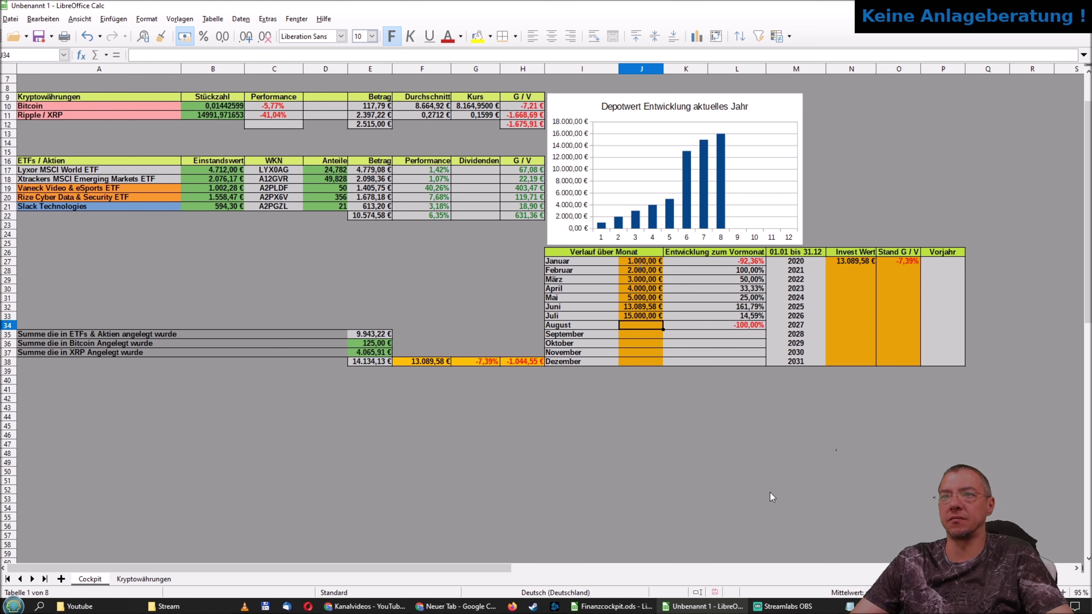
pyautogui.hotkey('ctrl', 'z')
pyautogui.hotkey('ctrl', 'z')
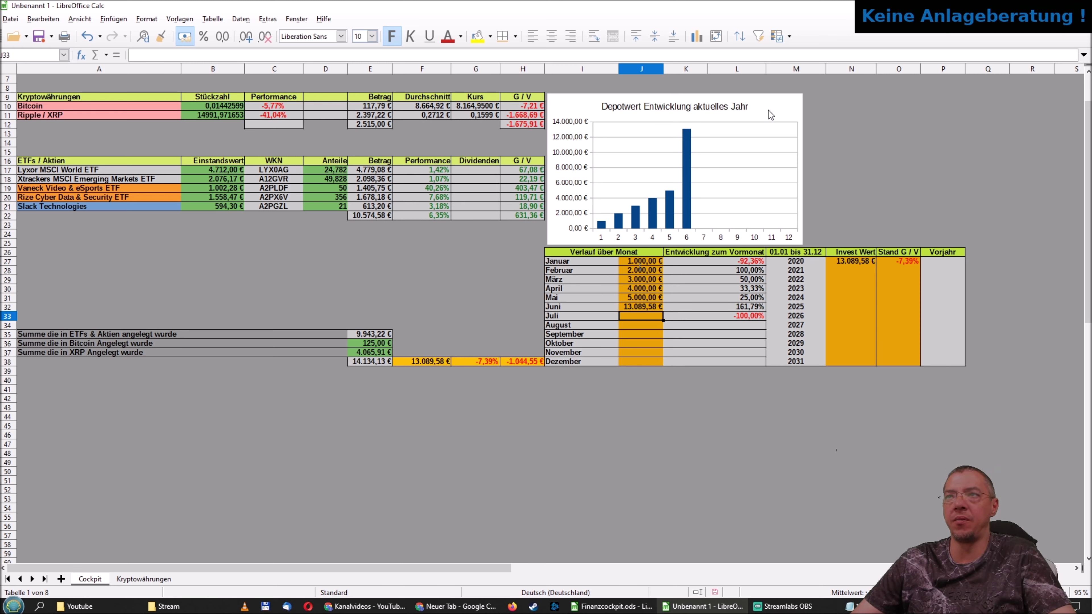
# Fill the chart area with Hellgrau 3 via the Diagrammfläche area settings.
pyautogui.doubleClick(768, 110)
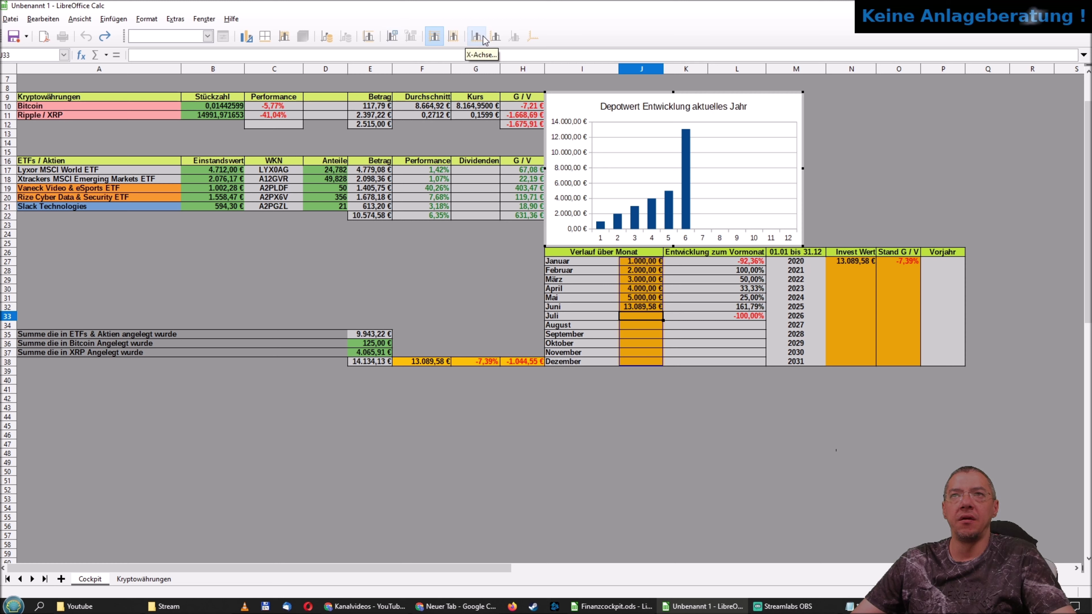
pyautogui.click(175, 19)
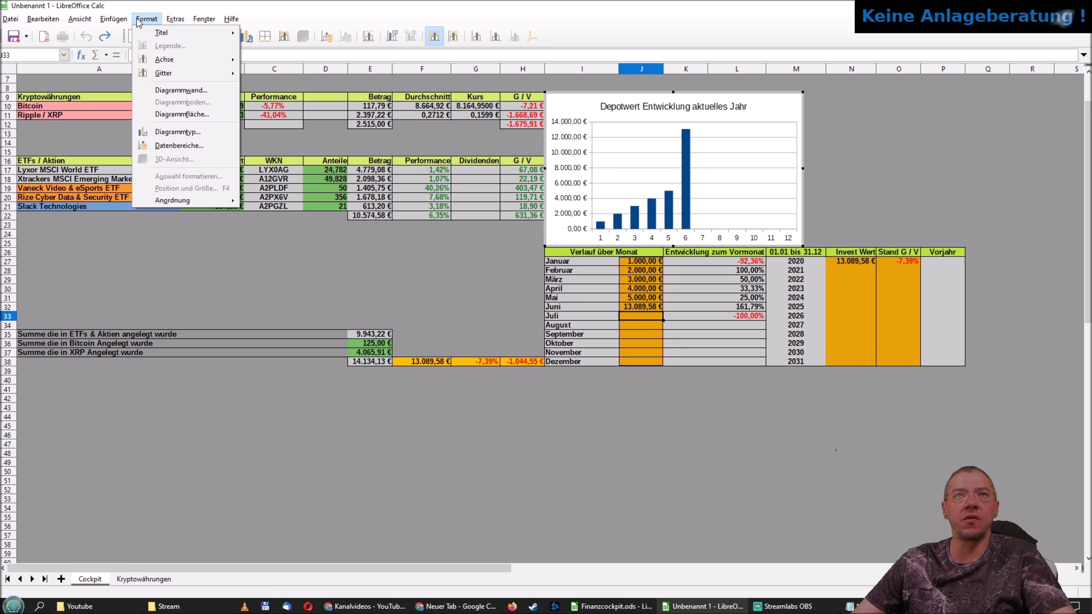
pyautogui.click(170, 114)
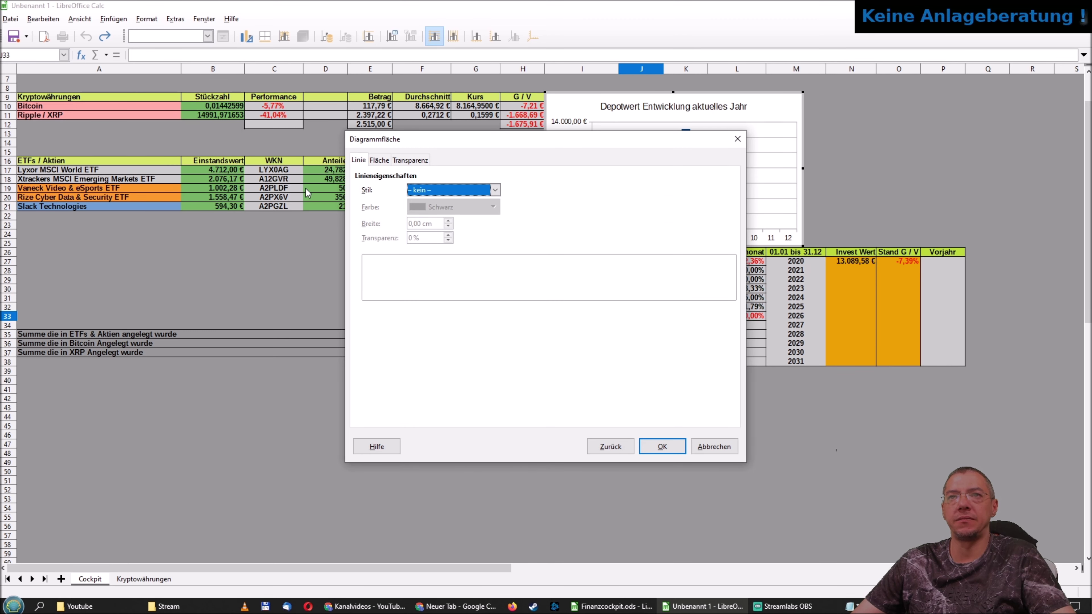
pyautogui.click(380, 161)
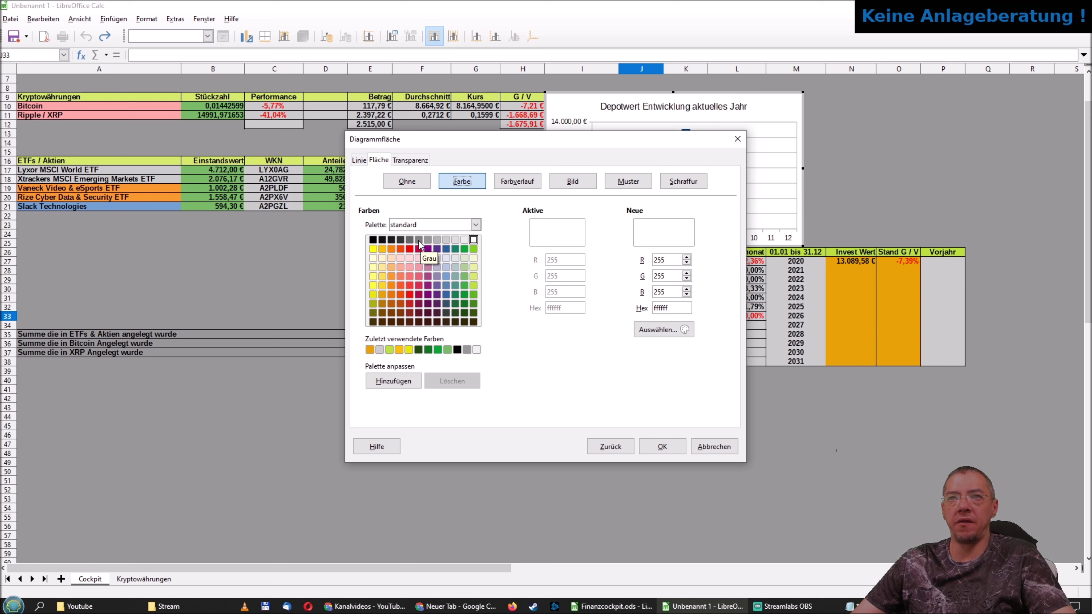
pyautogui.click(447, 240)
pyautogui.click(661, 447)
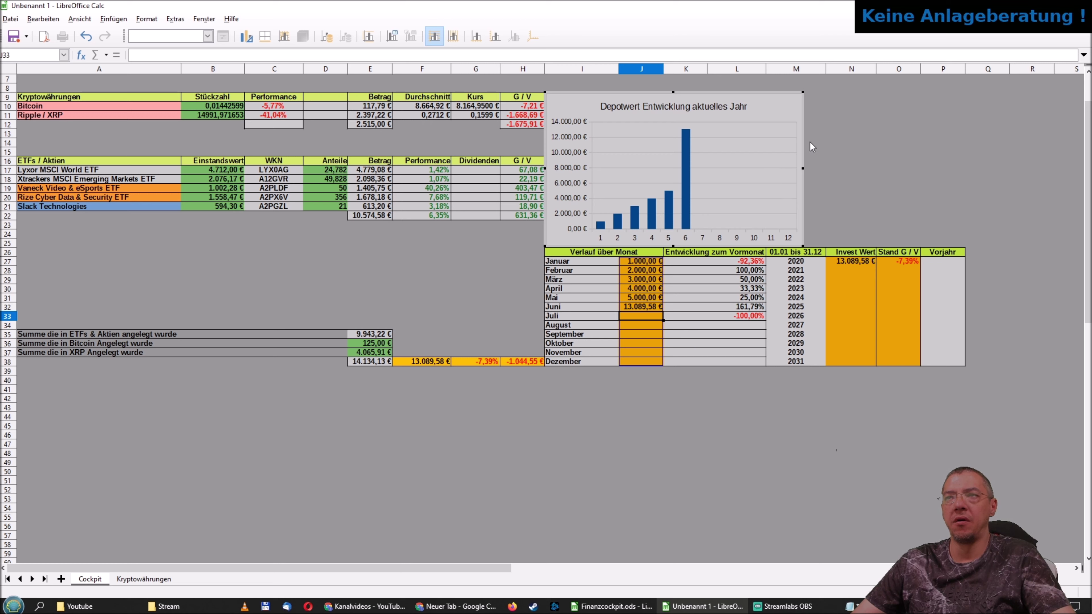
# Undo an accidental leftward shift of the chart's plot area.
pyautogui.click(771, 145)
pyautogui.moveTo(775, 145); pyautogui.dragTo(755, 145)
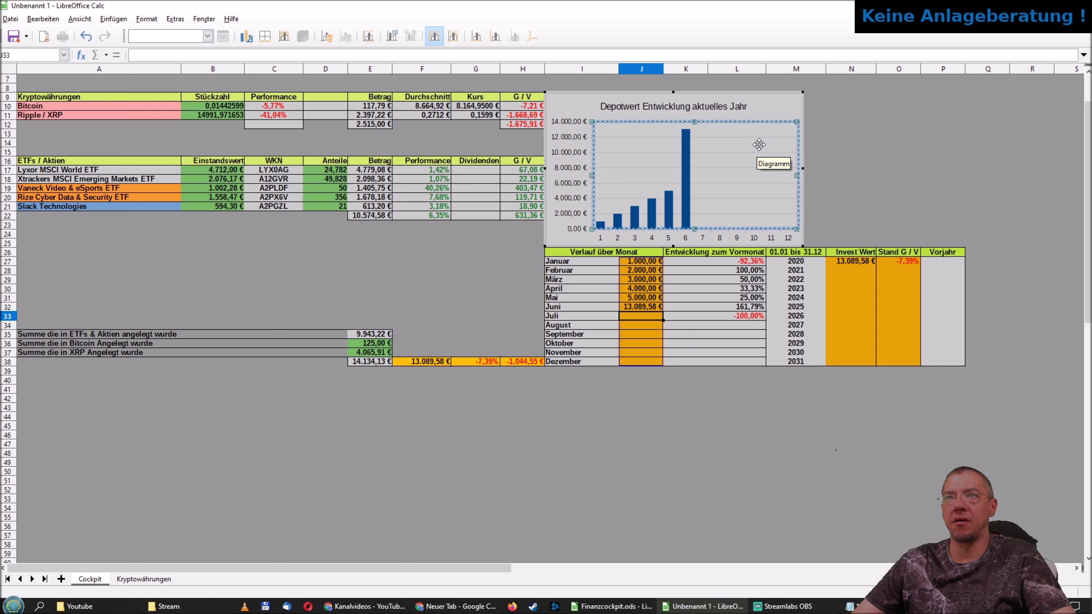
pyautogui.click(43, 19)
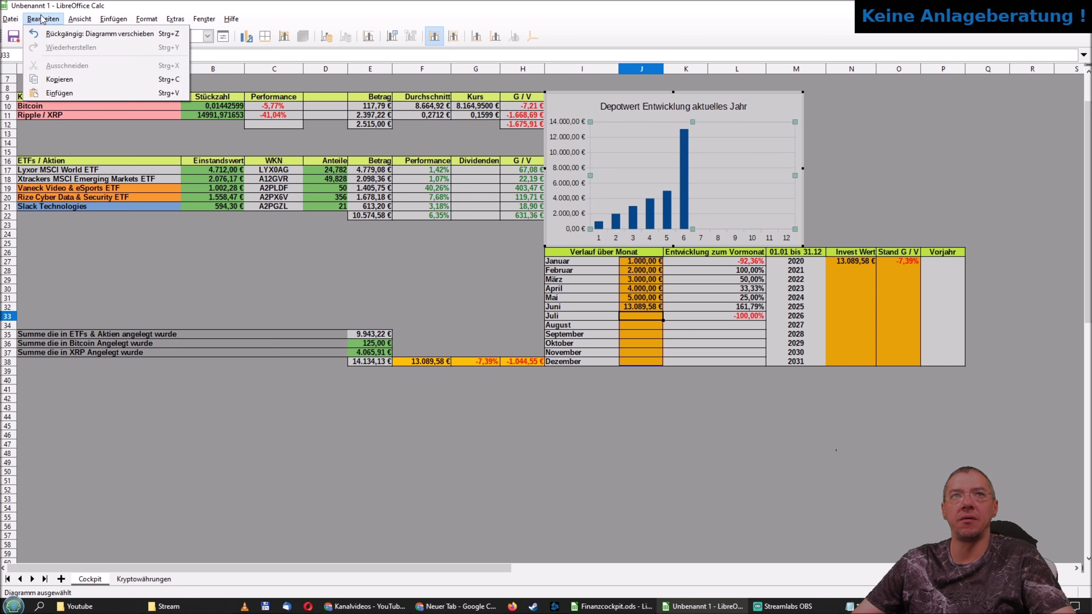
pyautogui.click(60, 34)
# Nudge the whole chart a few pixels right and down, then deselect it.
pyautogui.click(884, 180)
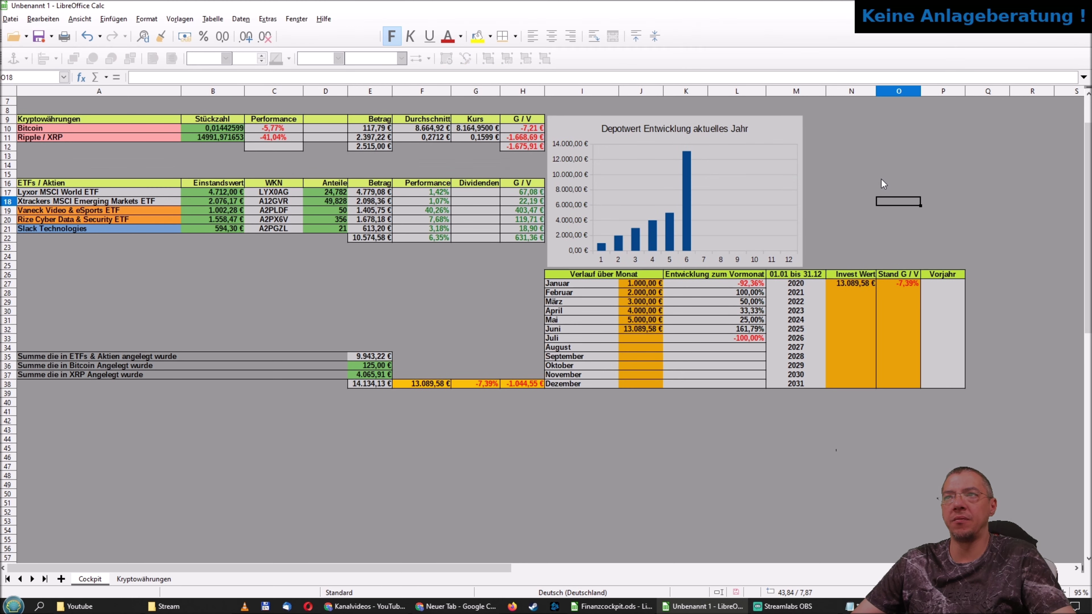
pyautogui.click(743, 137)
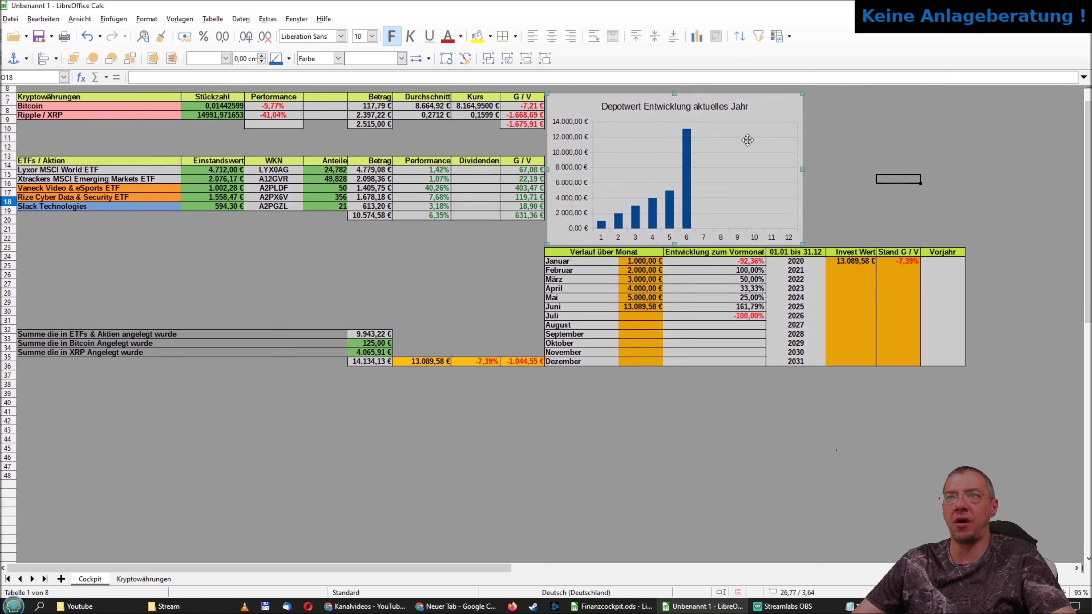
pyautogui.moveTo(737, 164); pyautogui.dragTo(739, 166)
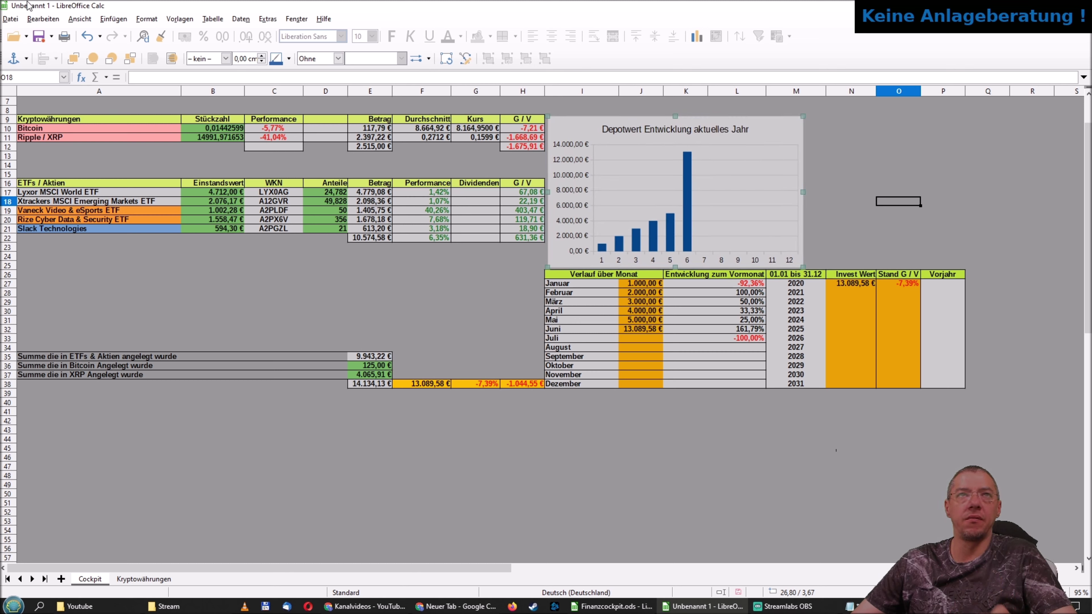
pyautogui.click(45, 20)
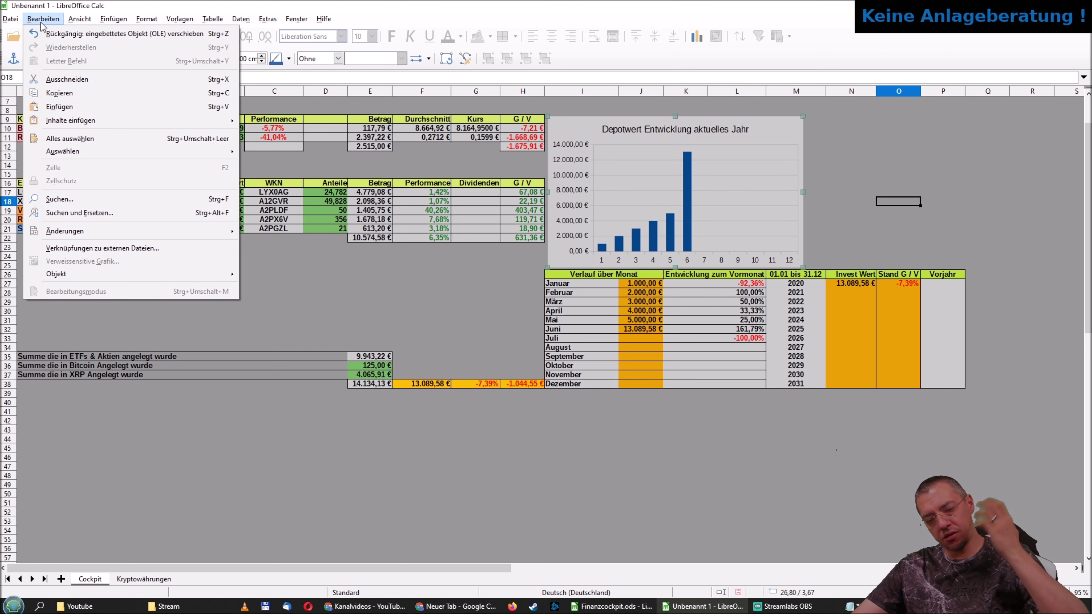
pyautogui.click(317, 423)
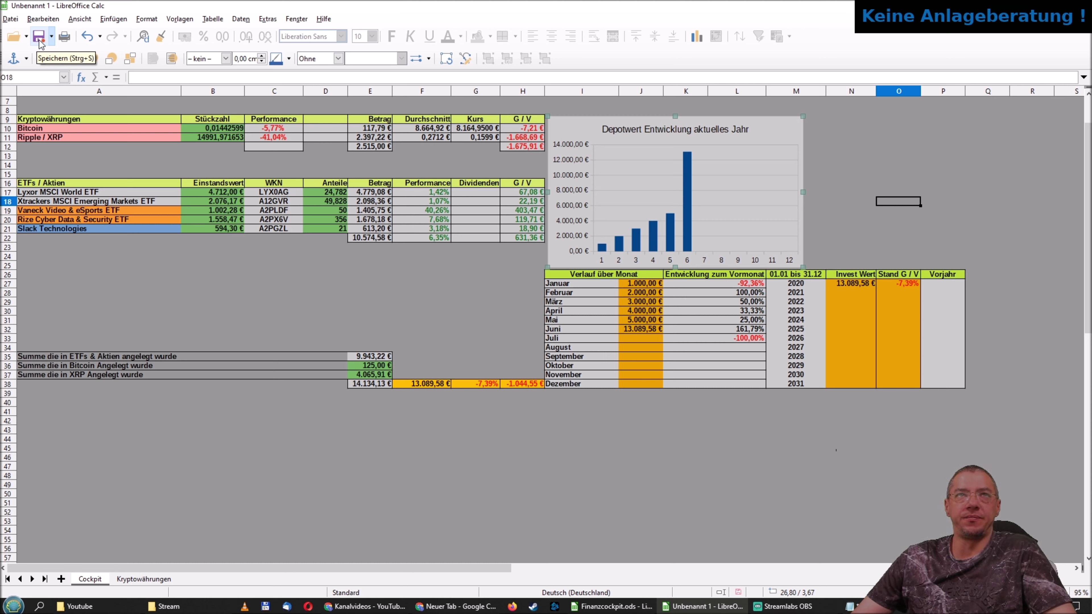
pyautogui.click(640, 488)
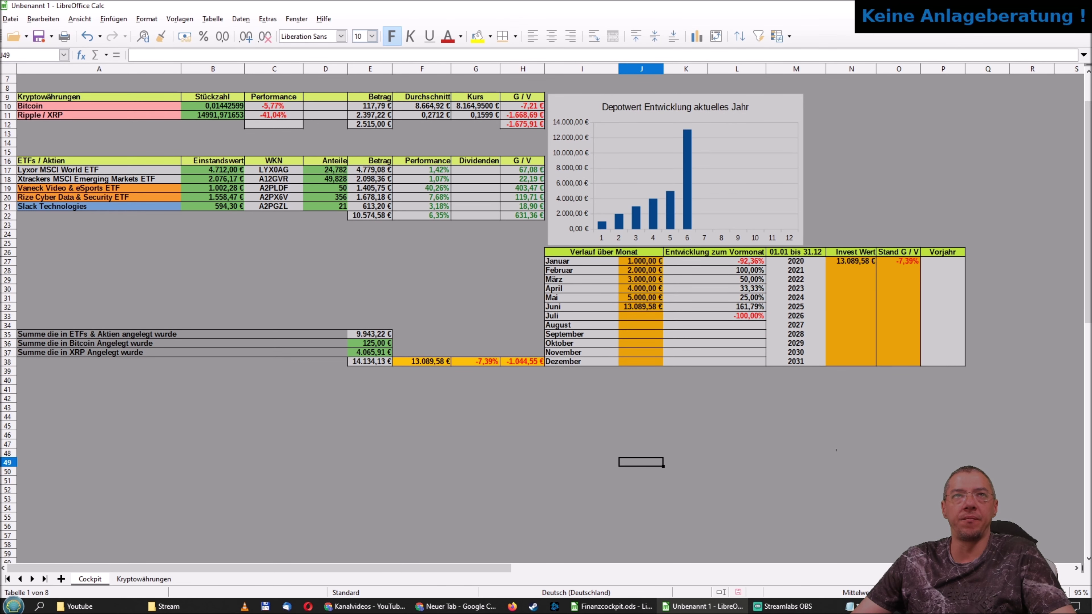
# Save the workbook under the name 'cockpit' in the Desktop folder.
pyautogui.click(39, 37)
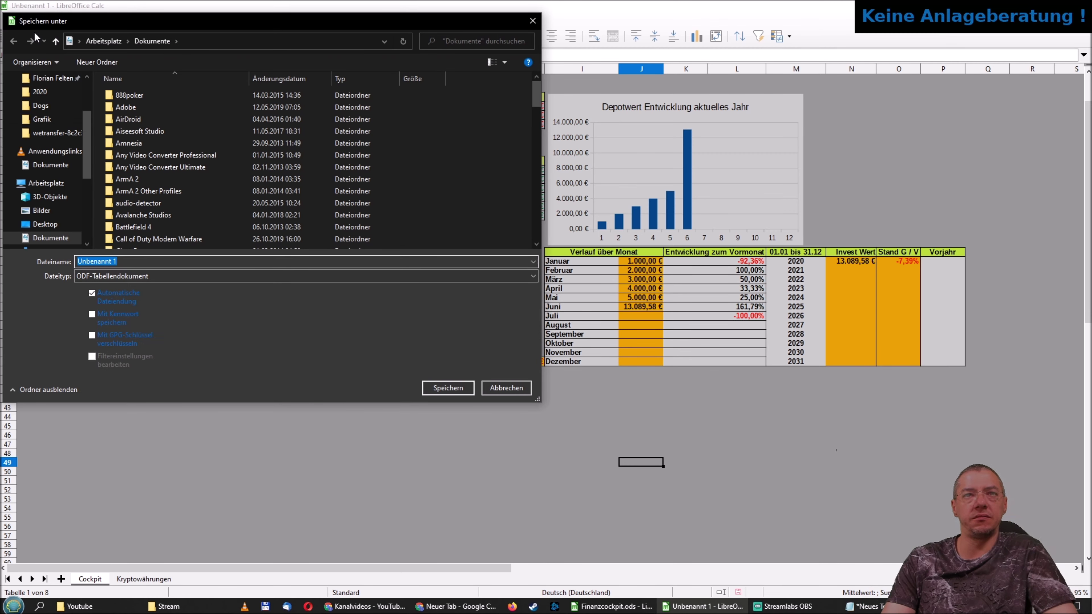
pyautogui.write('cockpit')
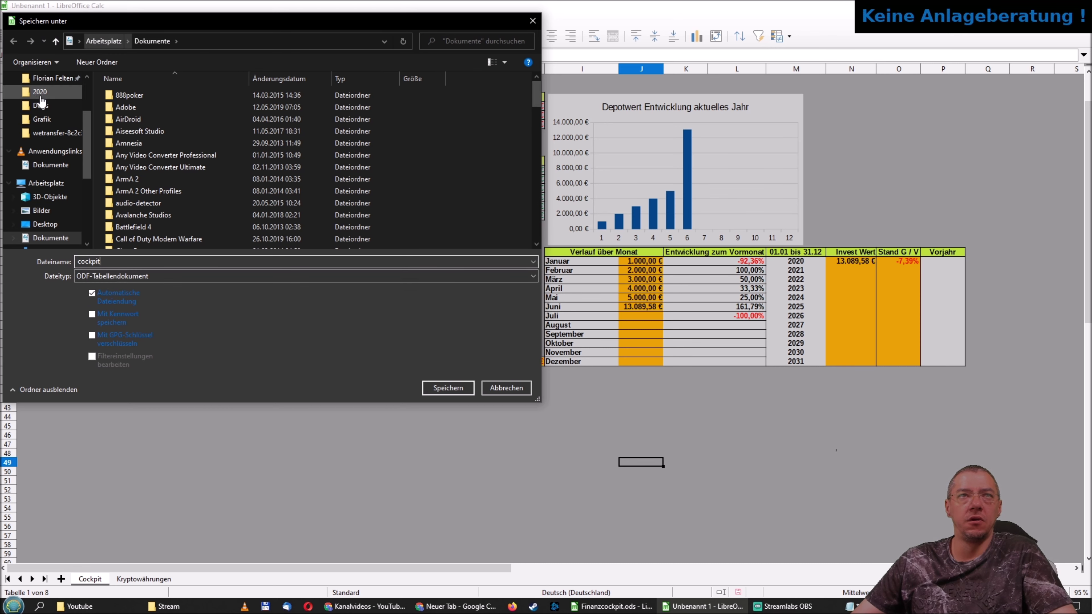
pyautogui.click(43, 224)
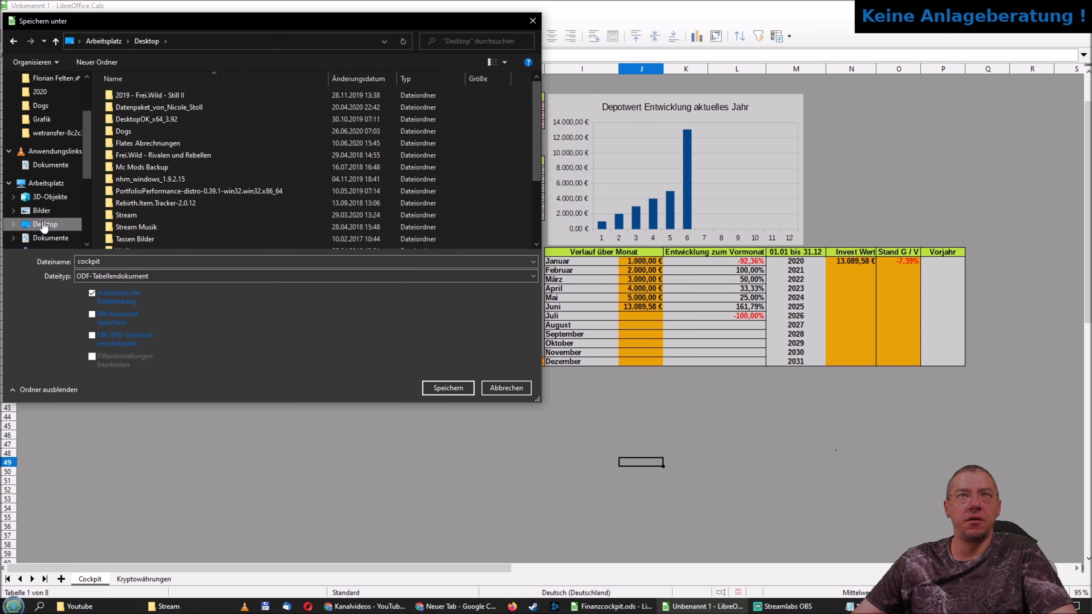
pyautogui.click(449, 387)
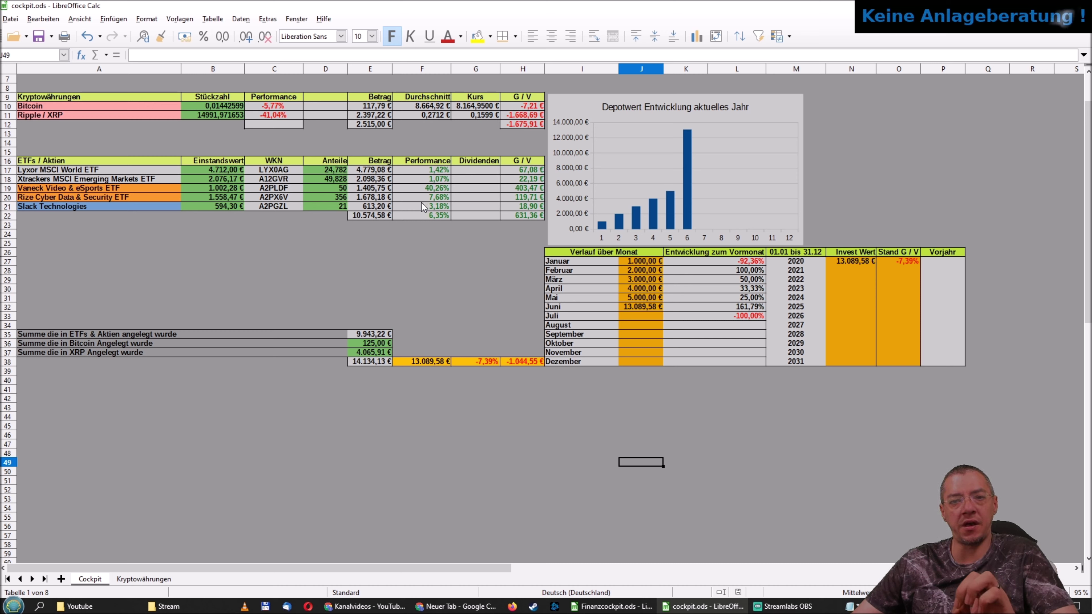
# Reload cockpit.ods so prices refresh to a 12.974,33 € total, then select P27.
pyautogui.click(16, 21)
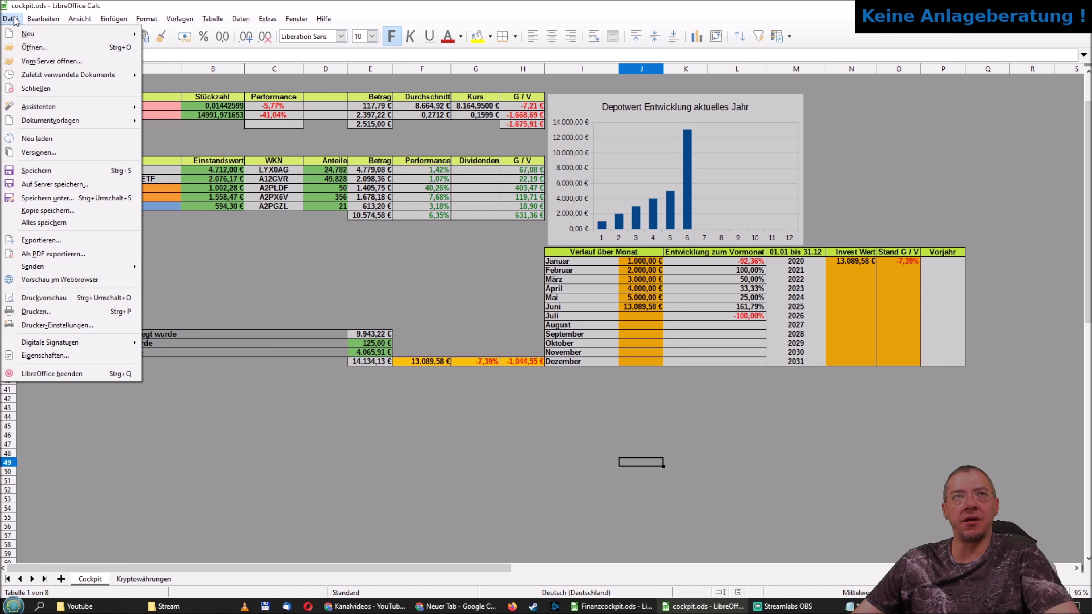
pyautogui.click(26, 138)
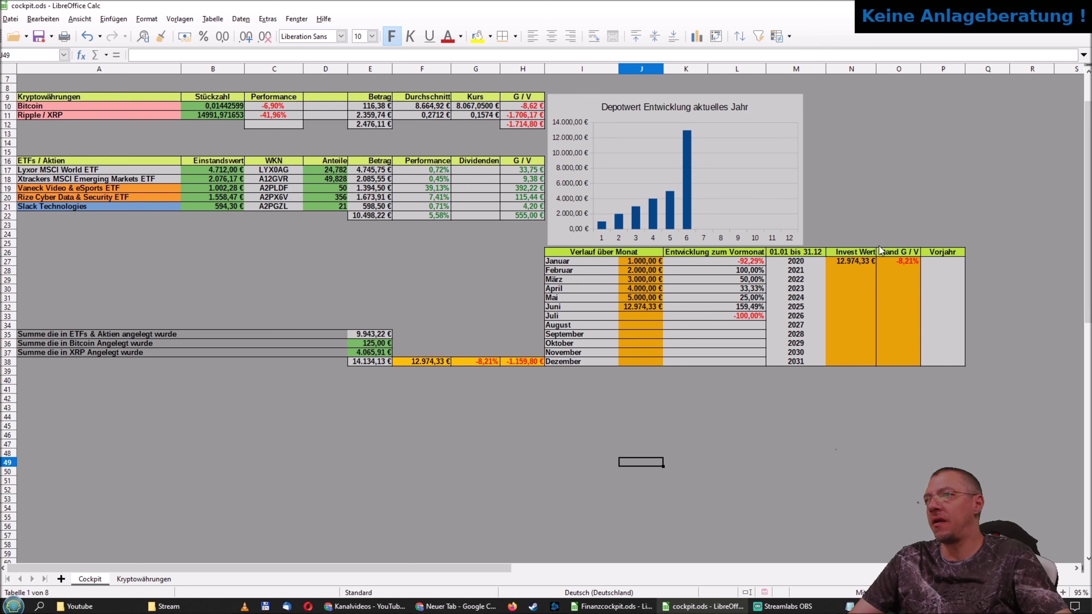
pyautogui.click(951, 263)
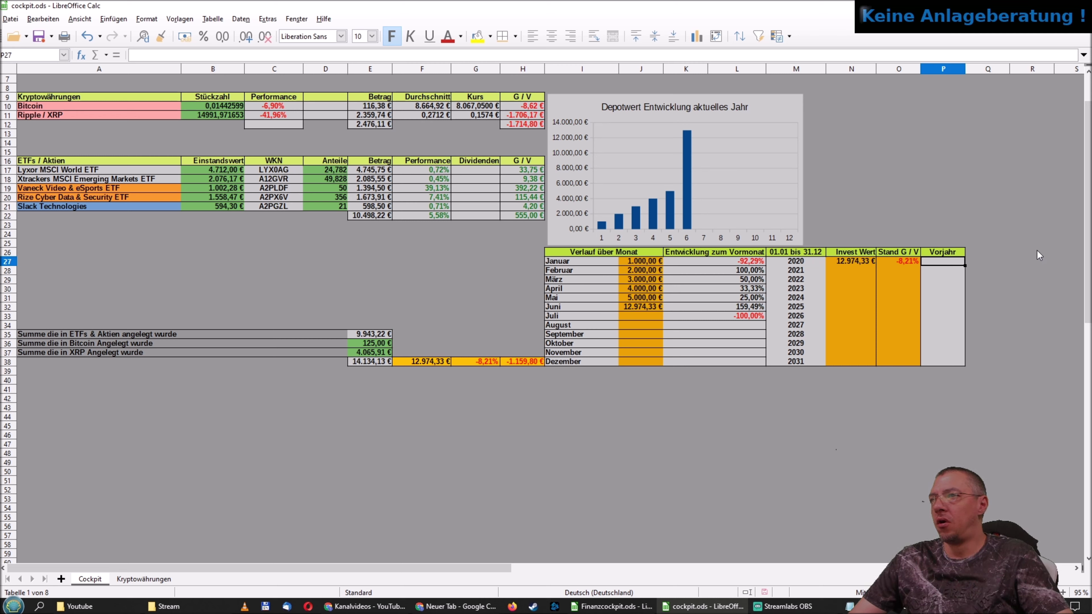
# Replace the mistaken 24 in N28 with 19800 as the 2021 invested value.
pyautogui.click(850, 269)
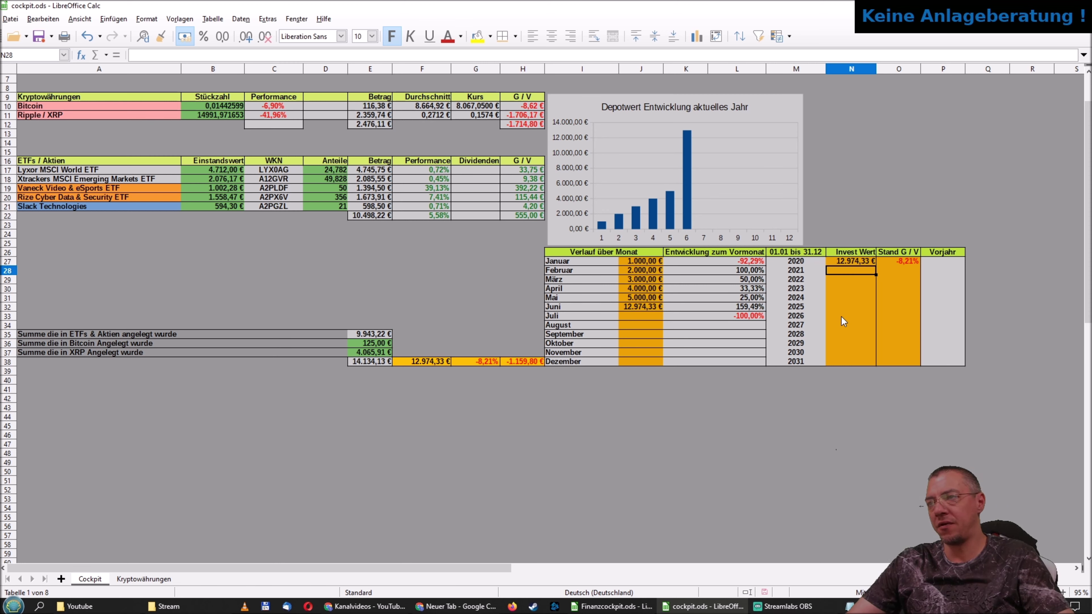
pyautogui.click(856, 262)
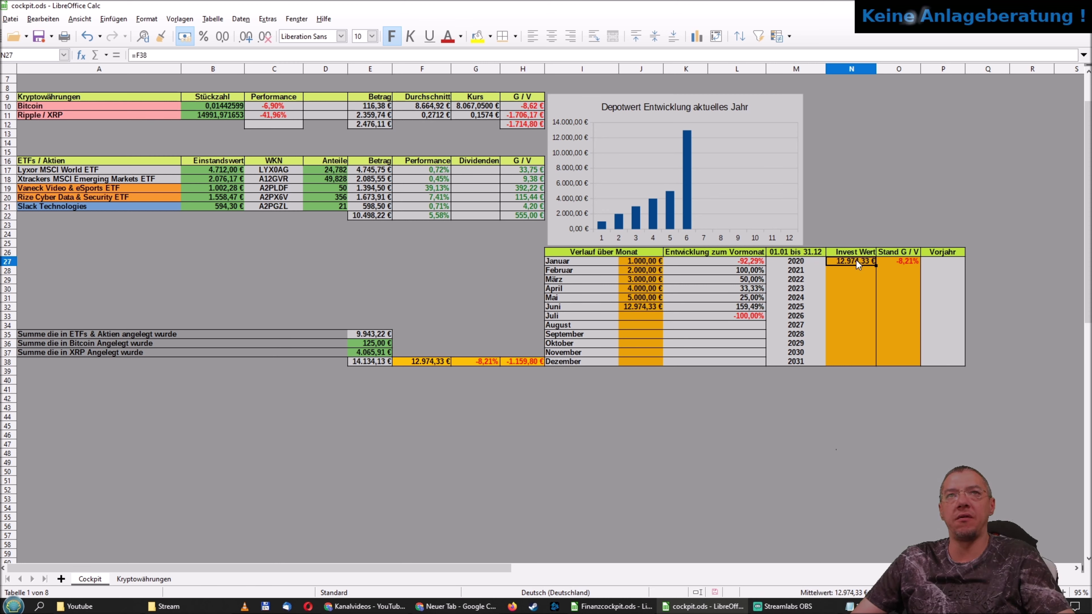
pyautogui.click(860, 269)
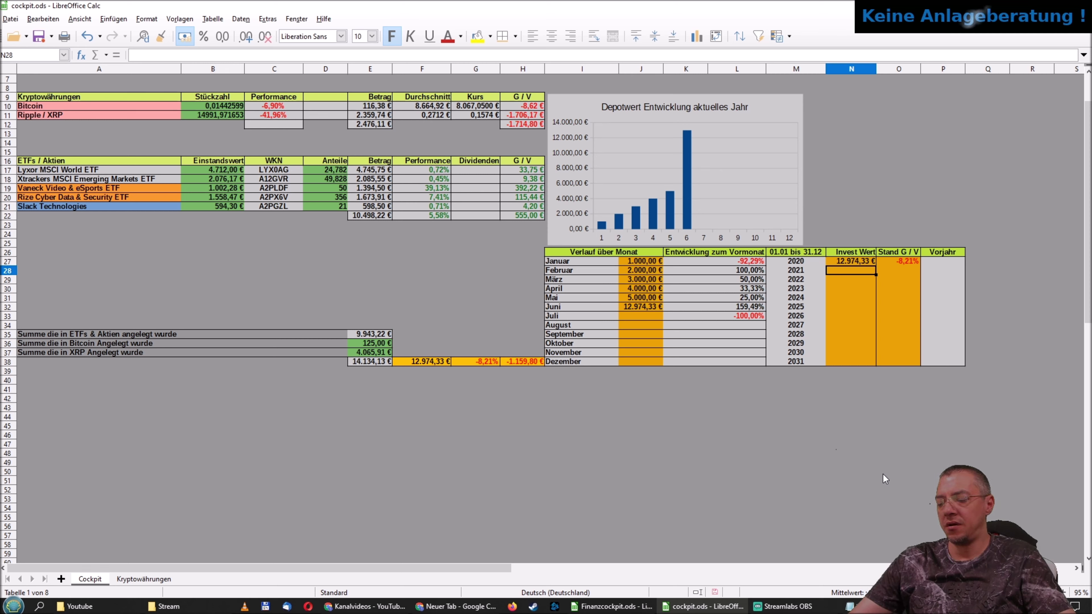
pyautogui.write('24')
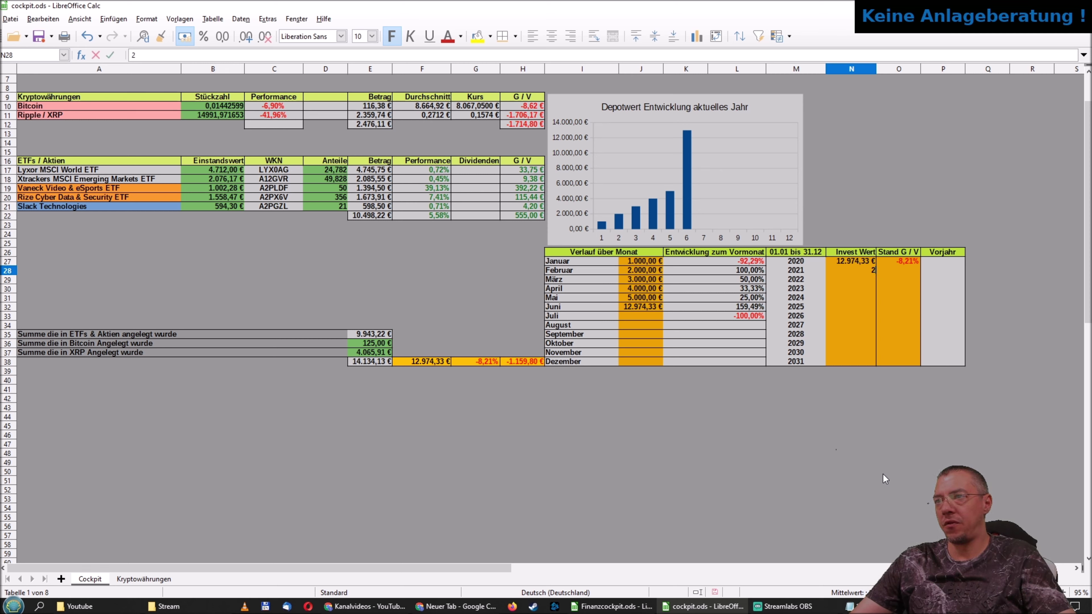
pyautogui.press('Delete')
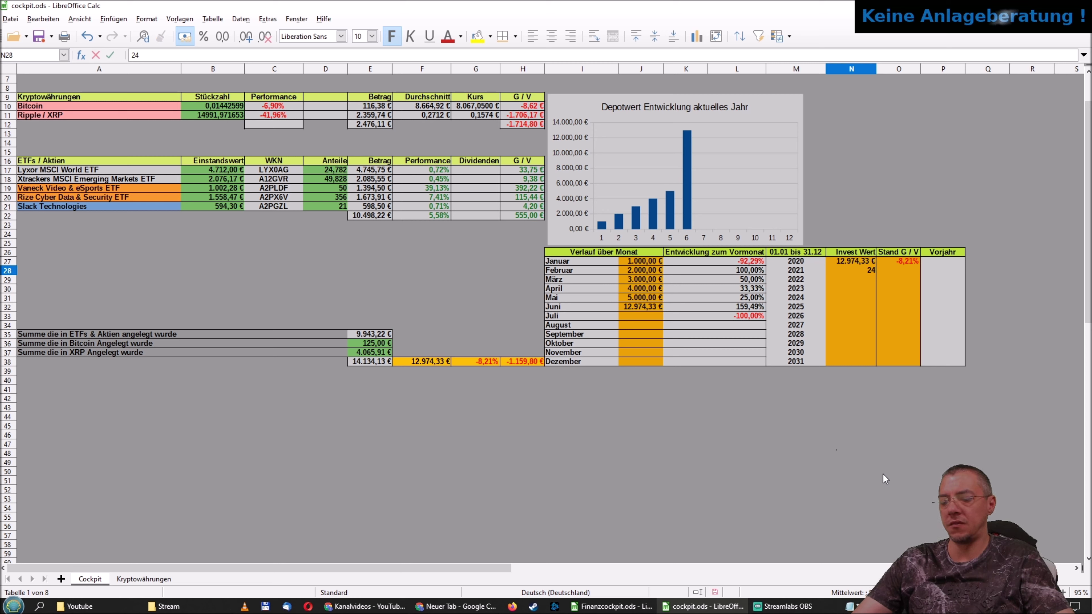
pyautogui.write('1980')
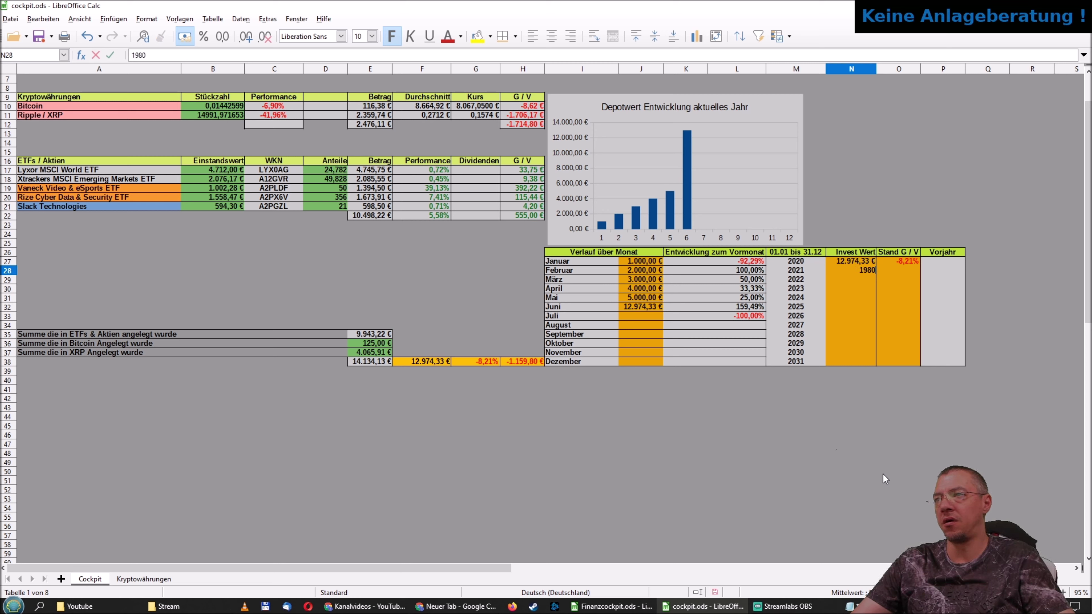
pyautogui.write('0')
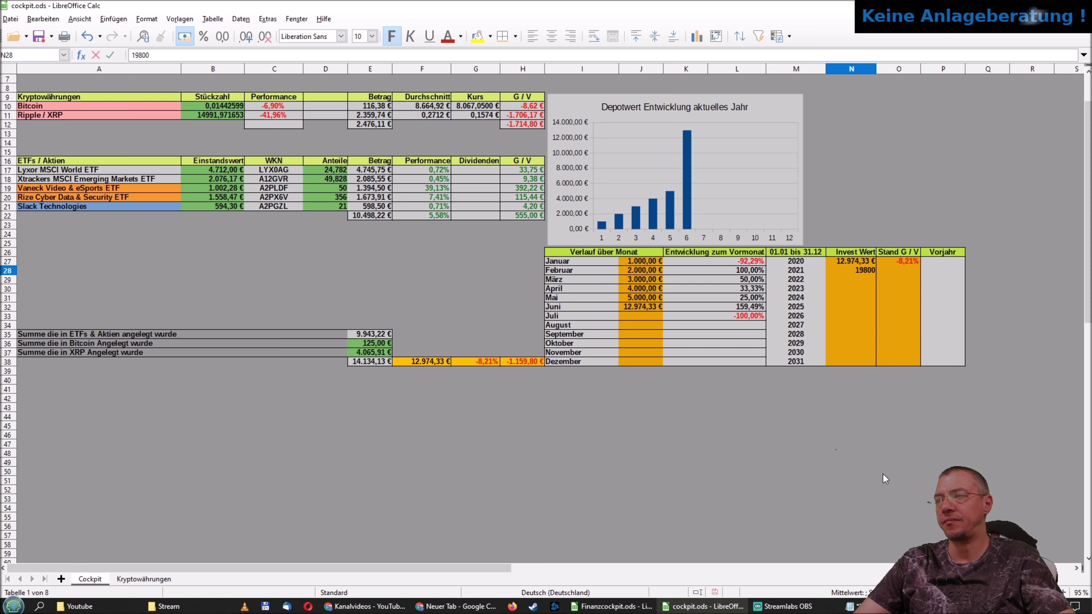
pyautogui.press('Tab')
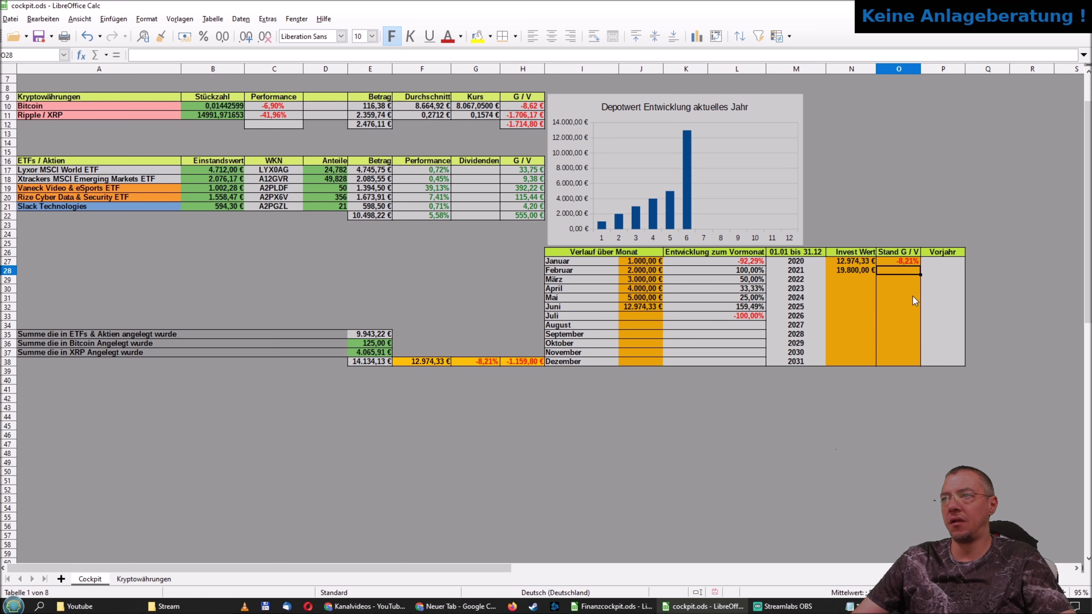
# Format Vorjahr cells P27:P38 as two-decimal percentages with negative numbers in red.
pyautogui.click(944, 270)
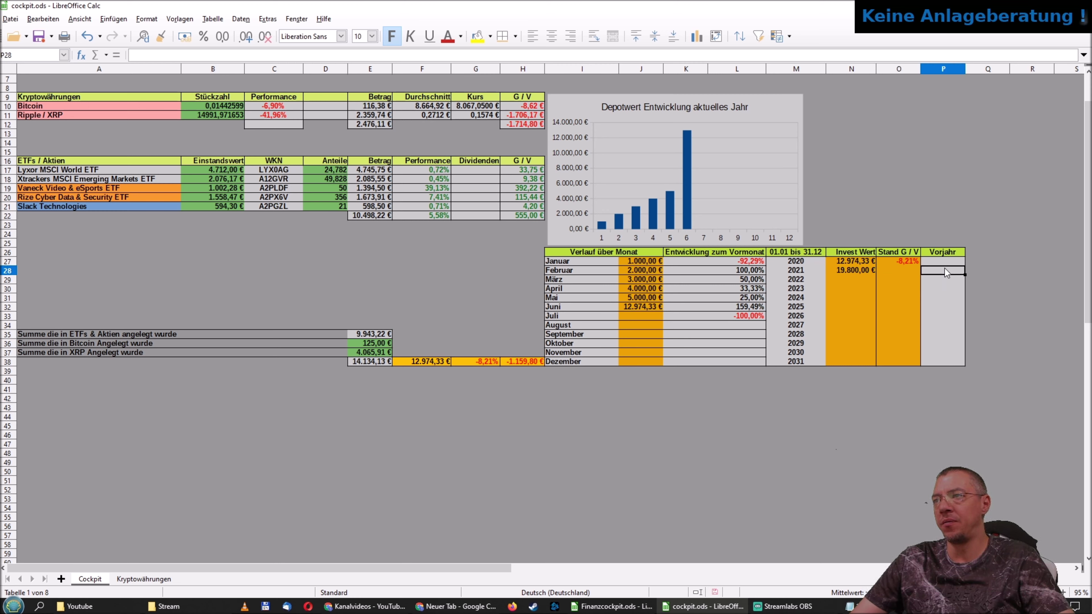
pyautogui.moveTo(945, 264); pyautogui.dragTo(942, 361)
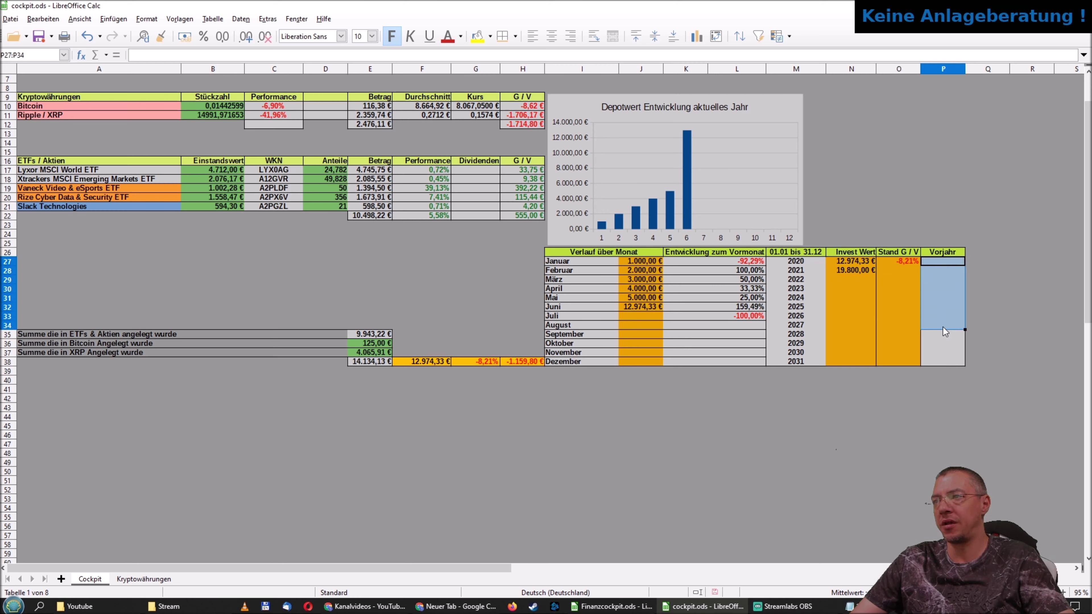
pyautogui.rightClick(942, 361)
pyautogui.click(984, 566)
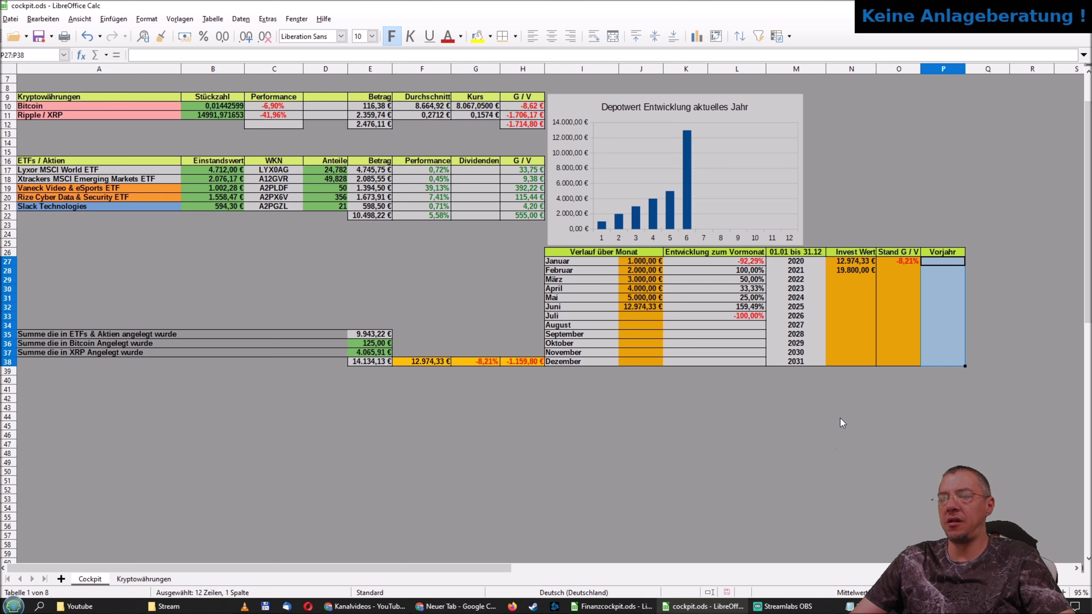
pyautogui.click(395, 234)
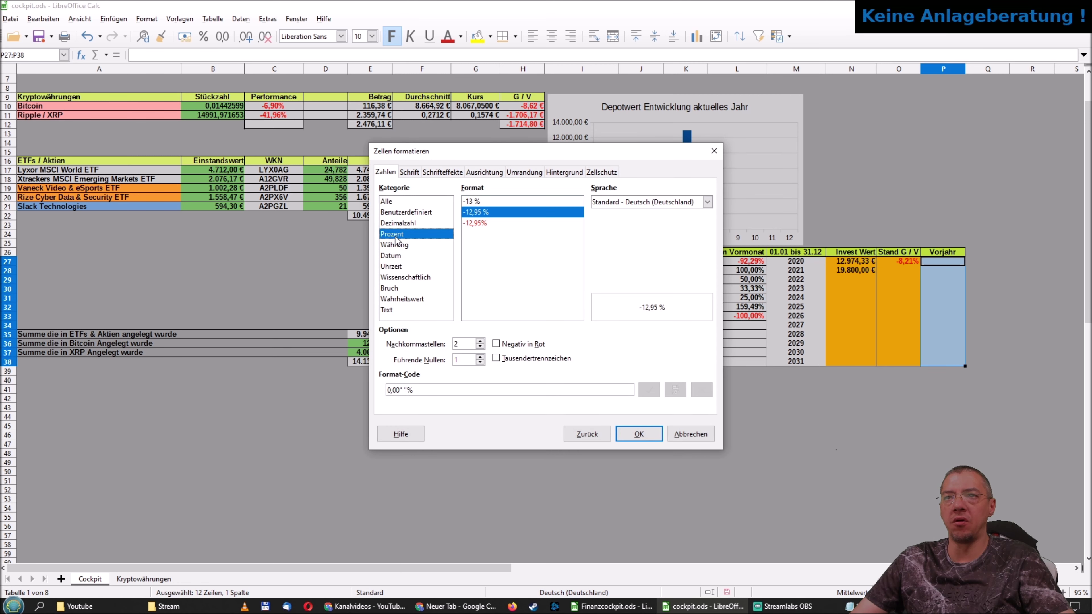
pyautogui.click(497, 345)
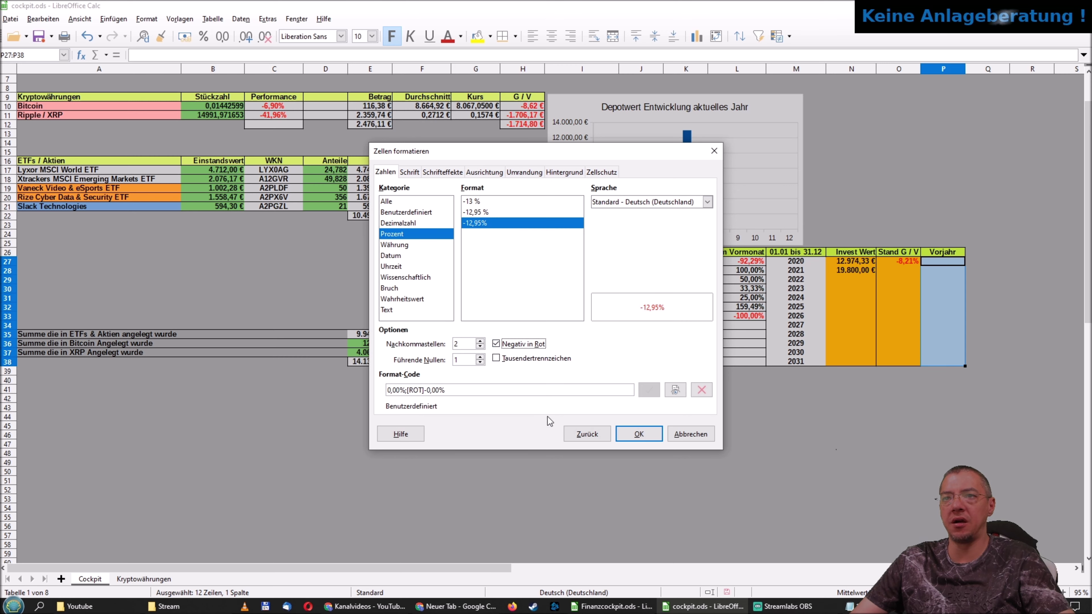
pyautogui.click(636, 434)
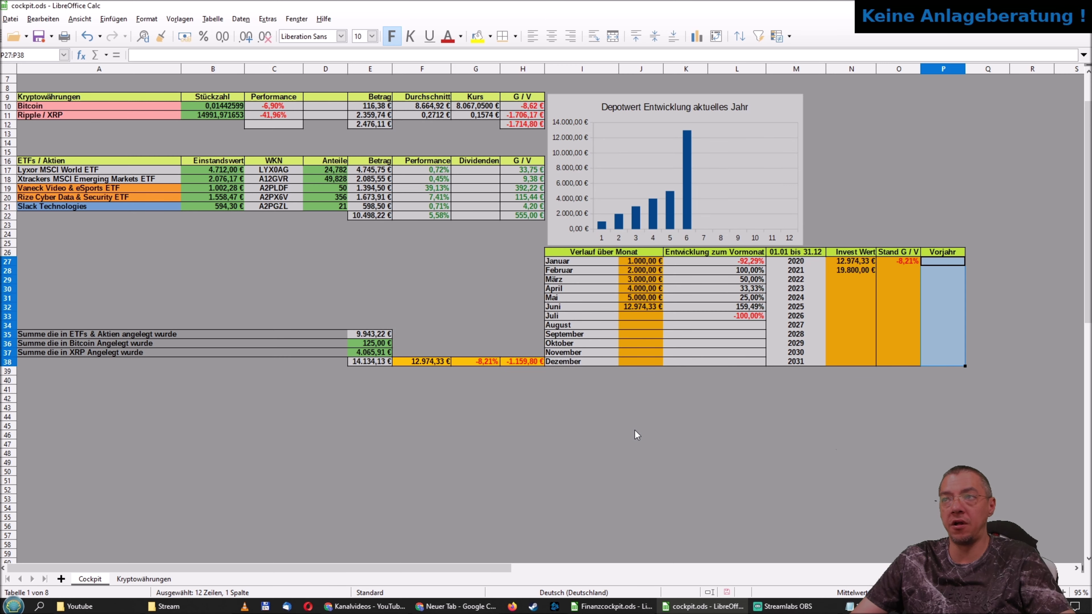
pyautogui.click(700, 417)
pyautogui.click(933, 268)
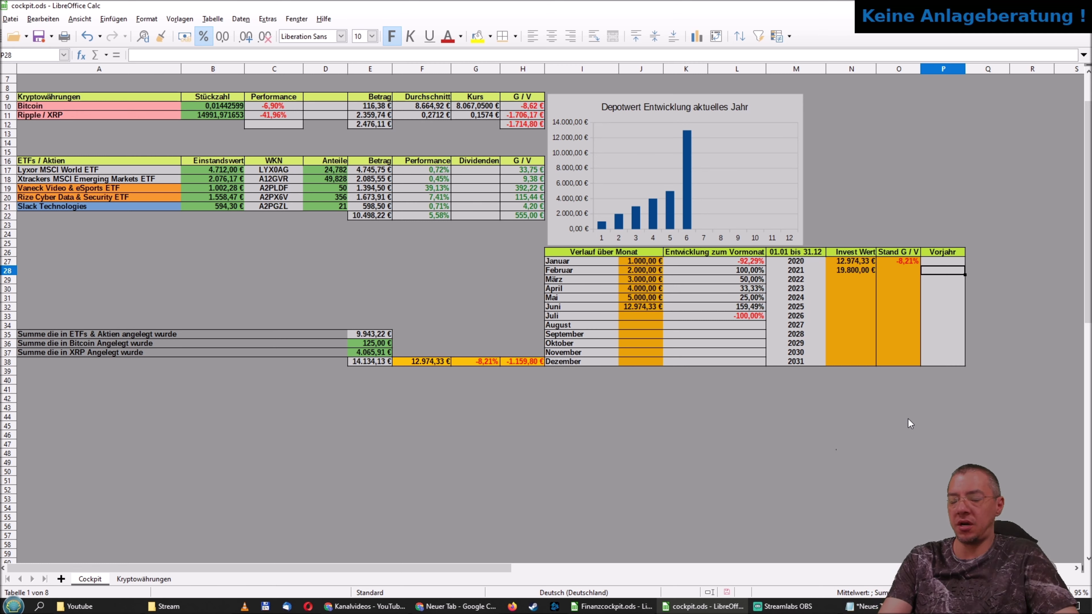
# Enter =WENN(ISTFEHLER((N28-N27)/ABS(N27));"";(N28-N27)/ABS(N27)) in P28.
pyautogui.write('=')
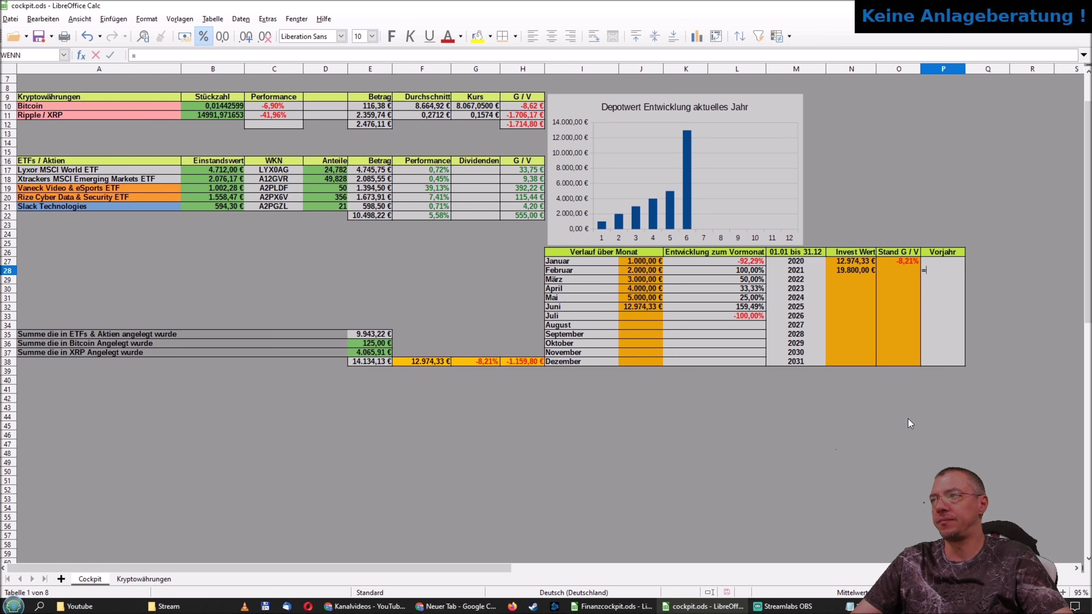
pyautogui.write('WENN')
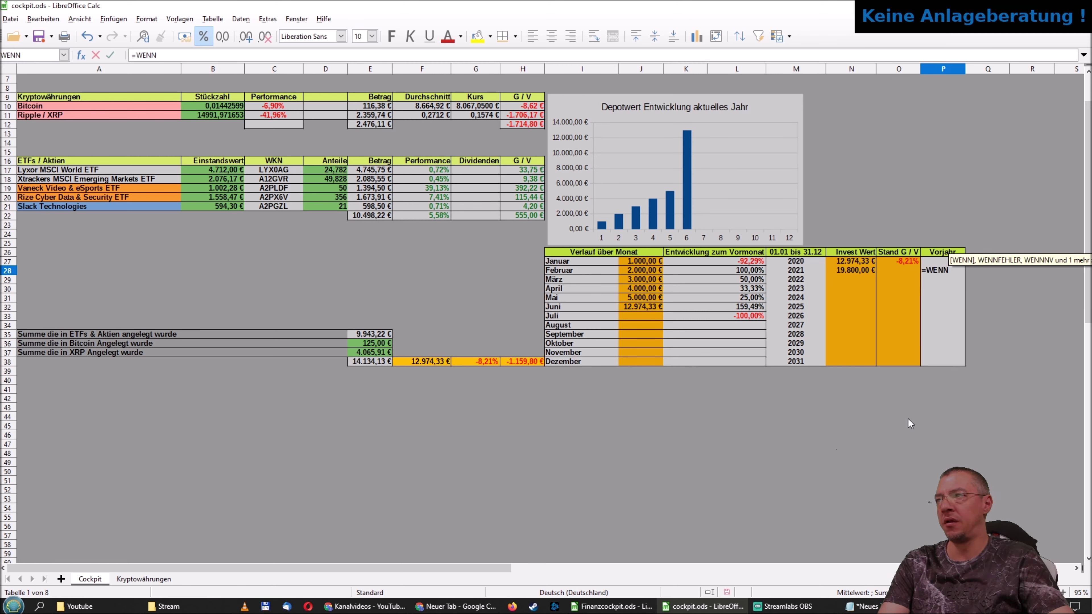
pyautogui.write('(IST')
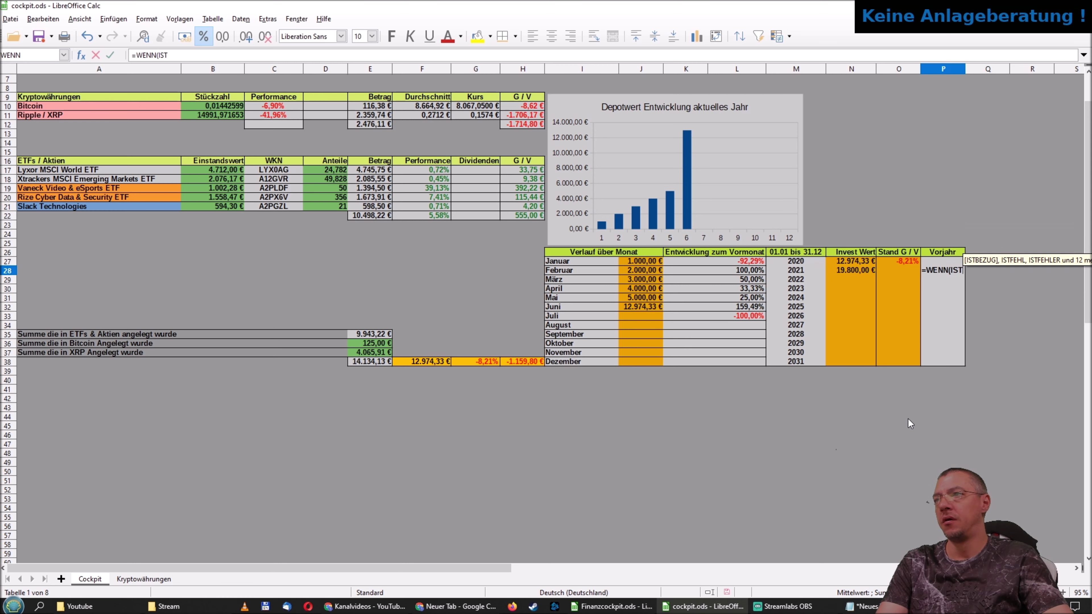
pyautogui.write('FEHLER(')
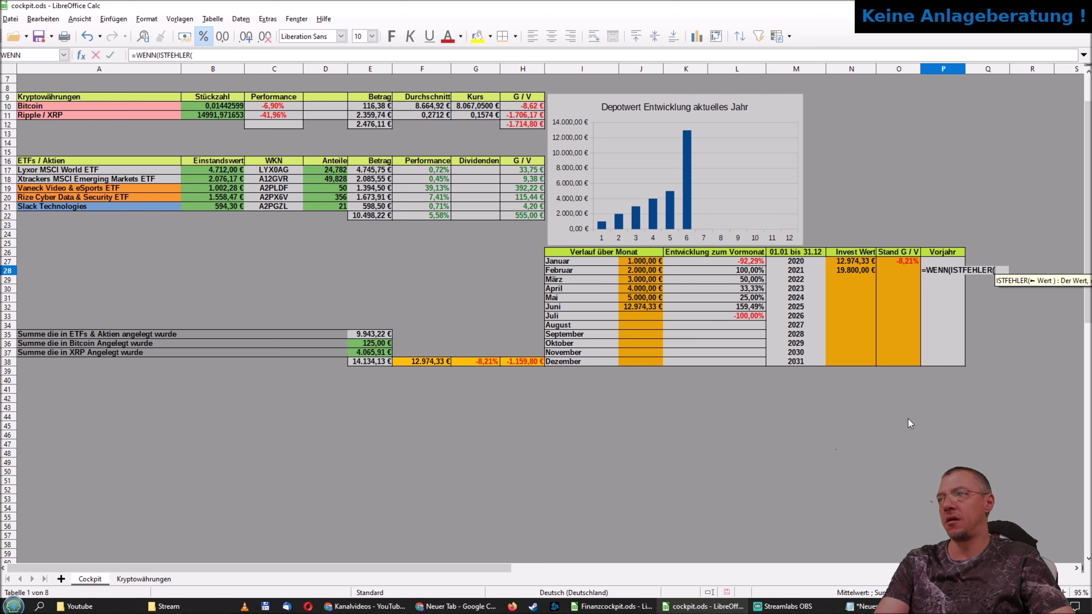
pyautogui.write('(')
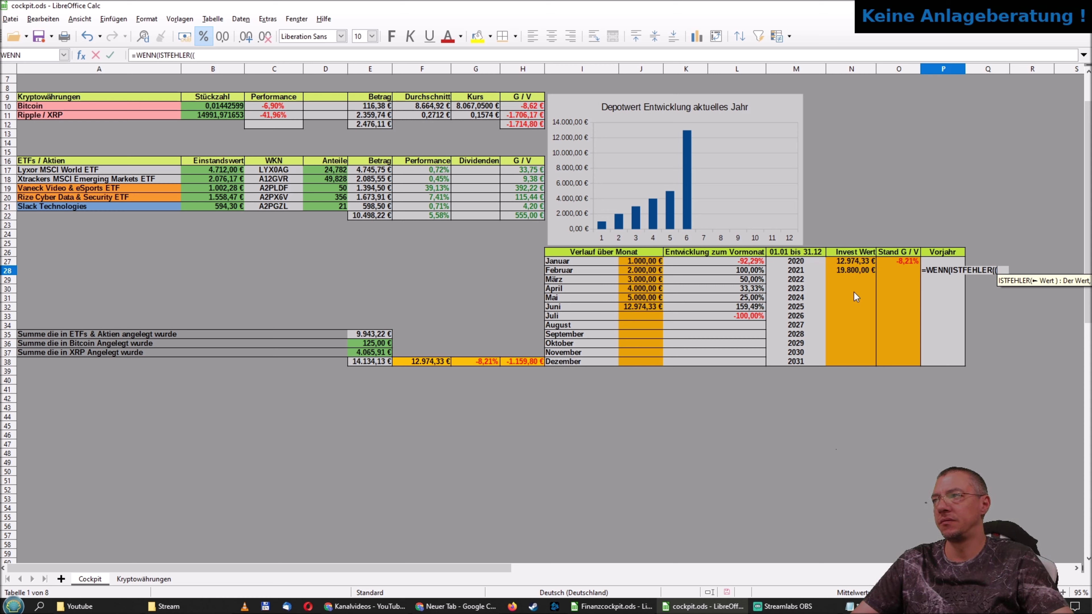
pyautogui.click(852, 271)
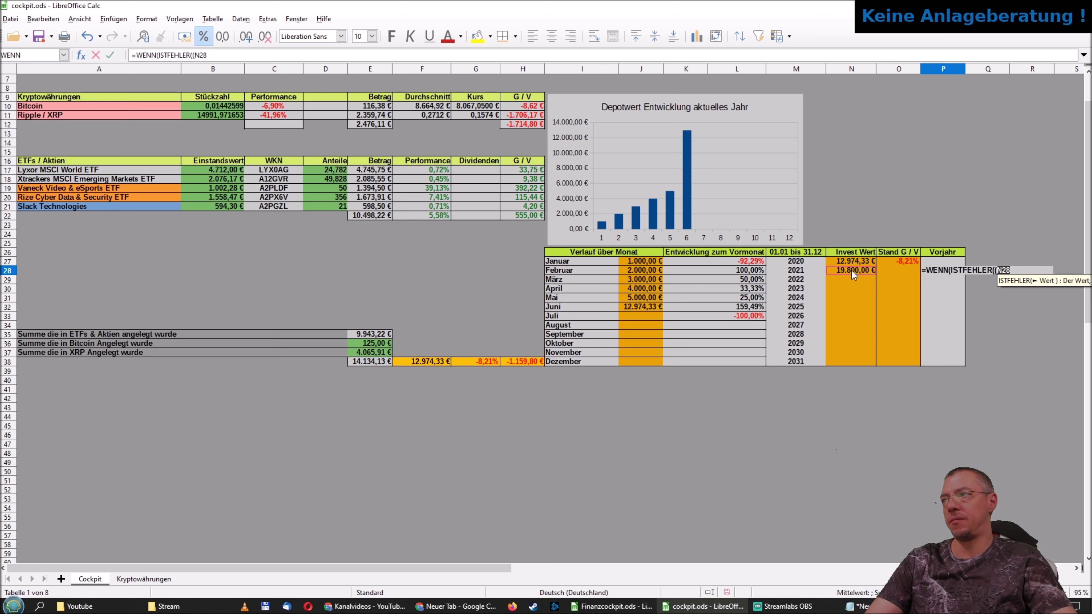
pyautogui.write('-')
pyautogui.click(856, 261)
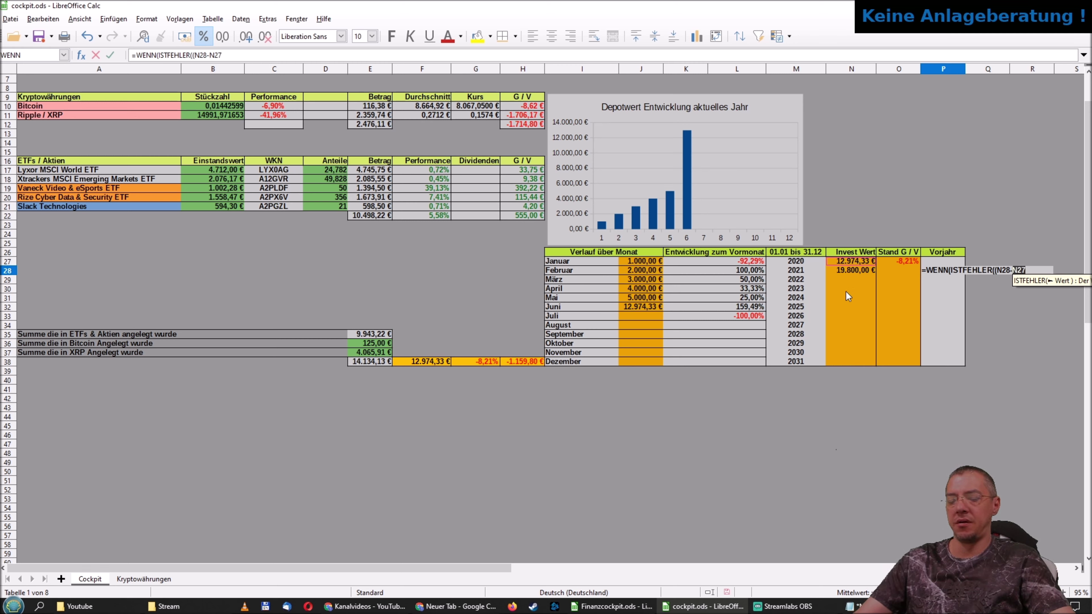
pyautogui.write(')')
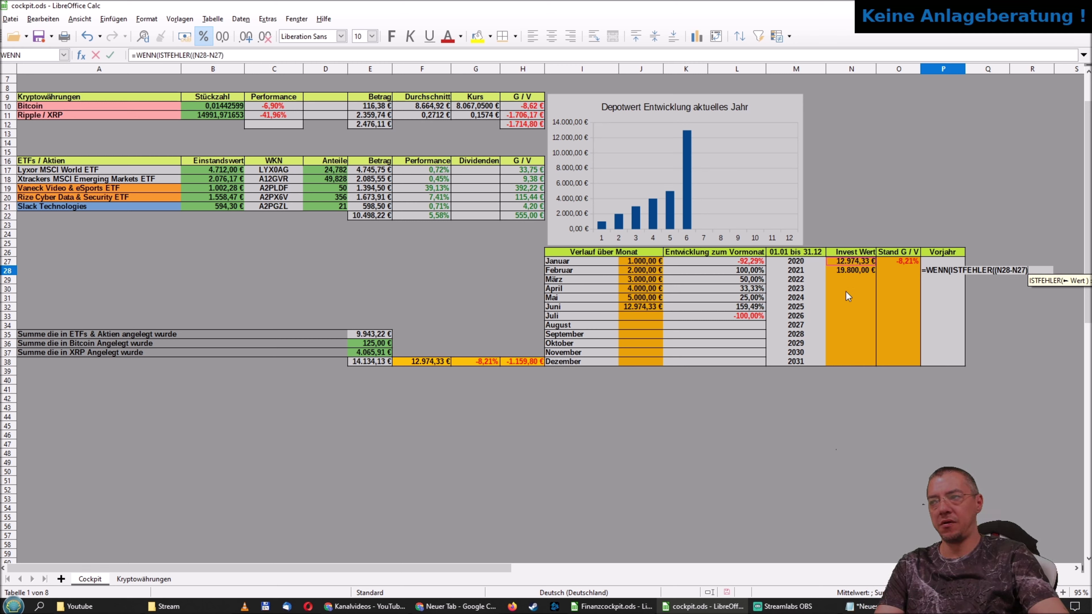
pyautogui.write('/ABS(')
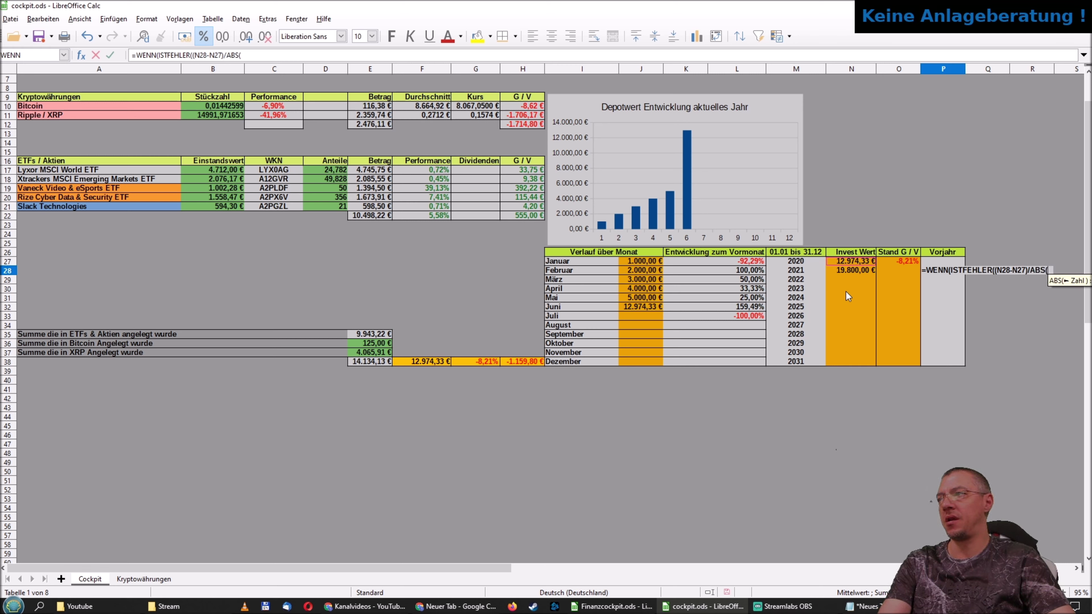
pyautogui.write('N27')
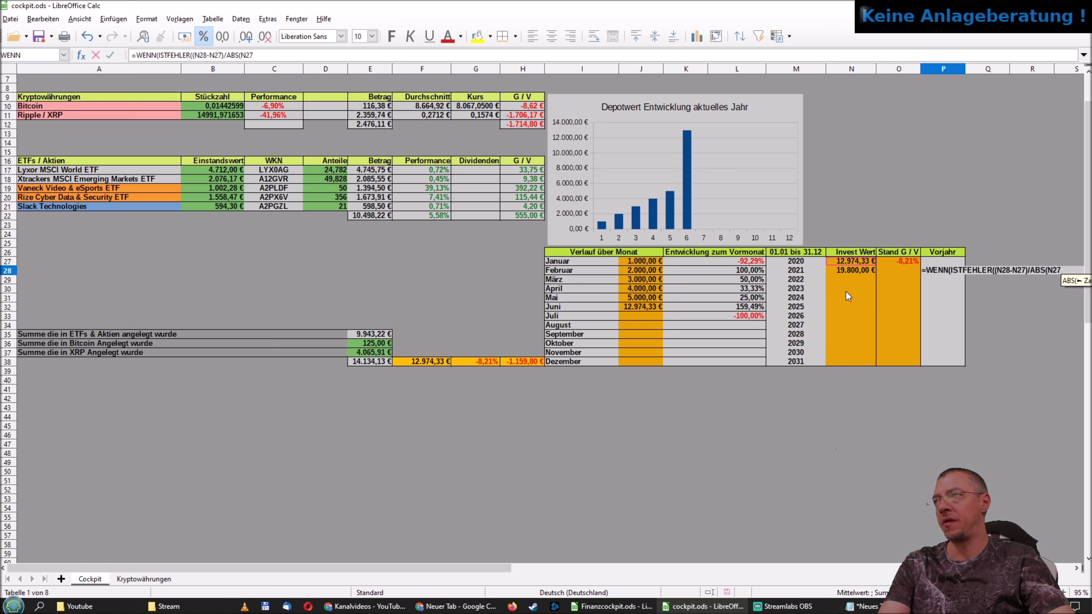
pyautogui.write('))')
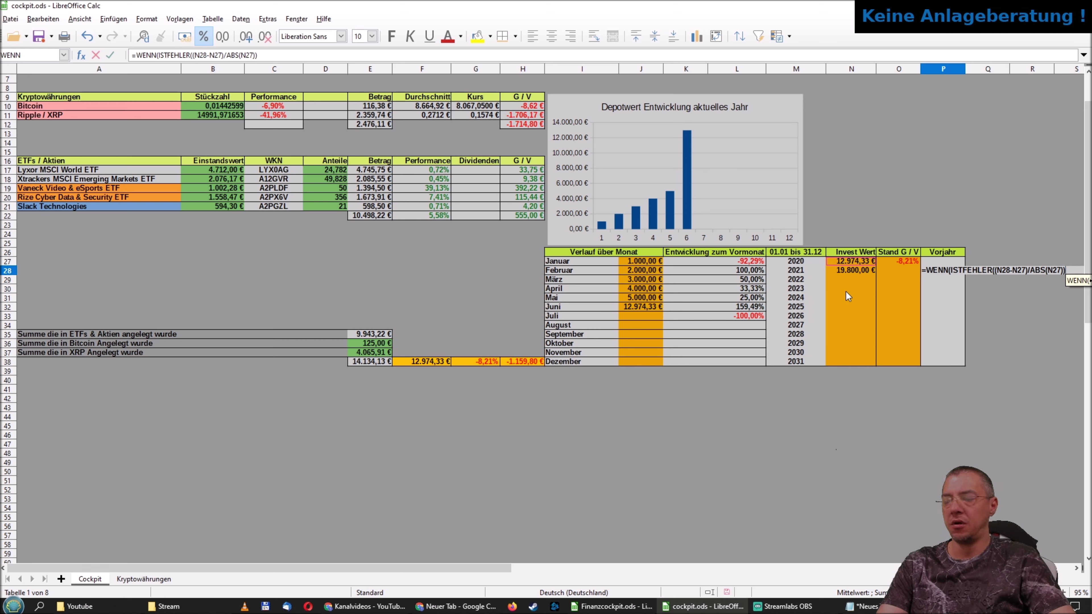
pyautogui.write(';"')
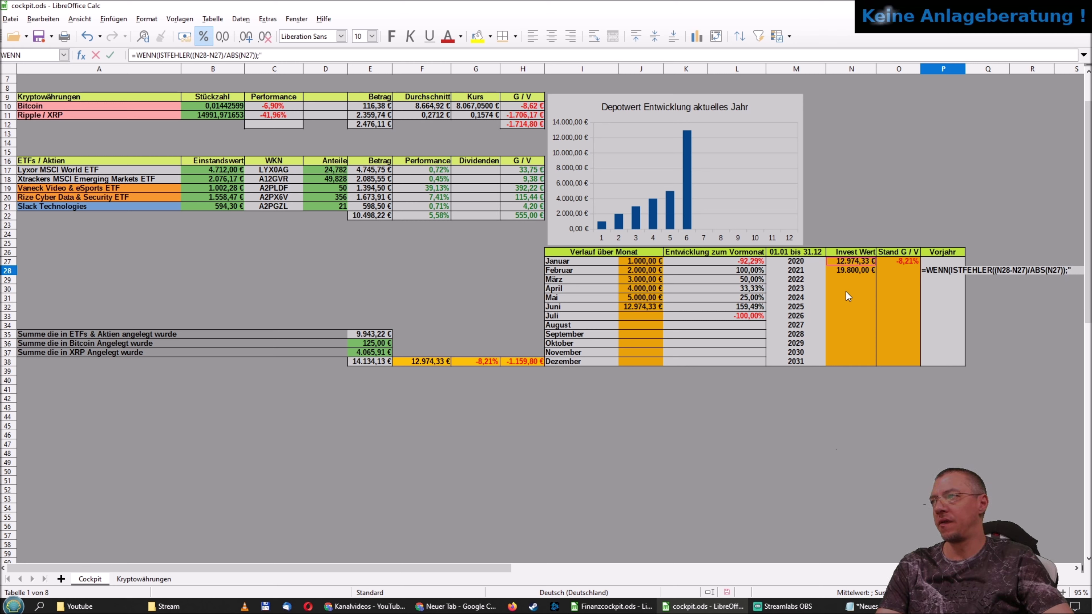
pyautogui.write('";')
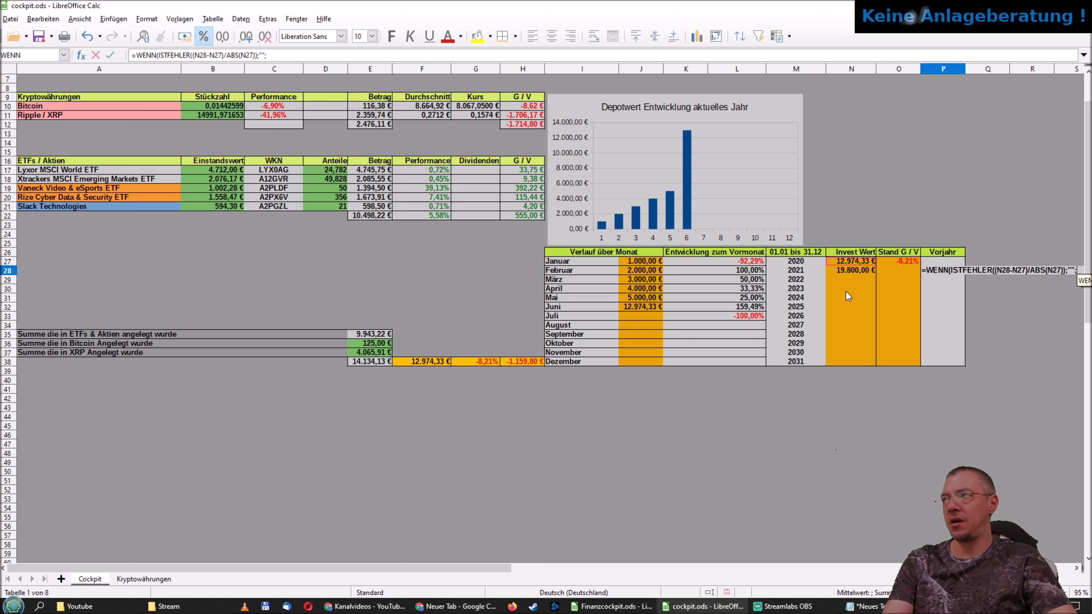
pyautogui.write('(')
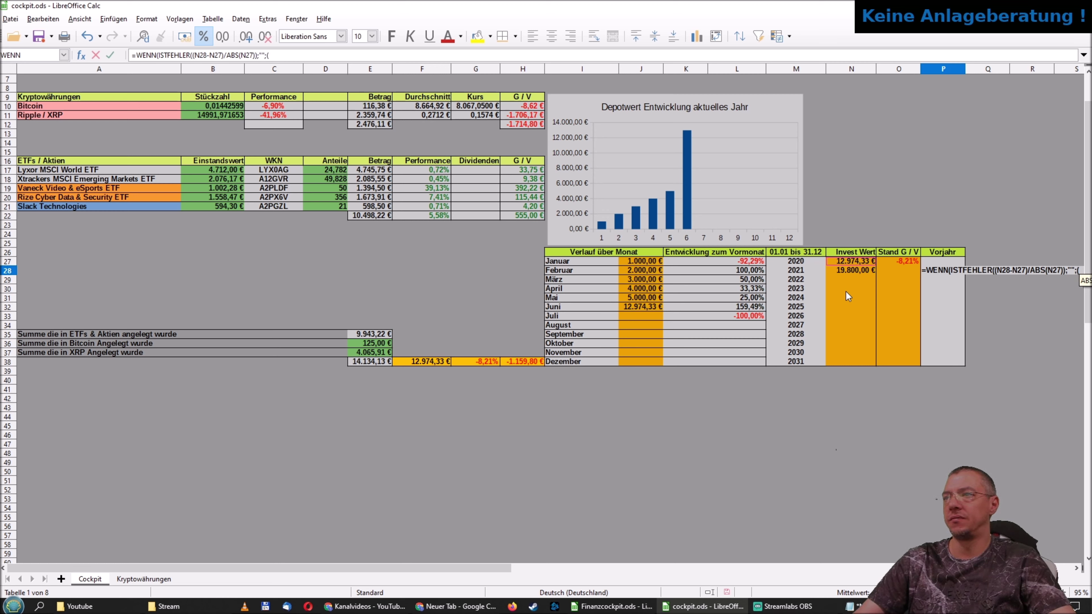
pyautogui.click(847, 271)
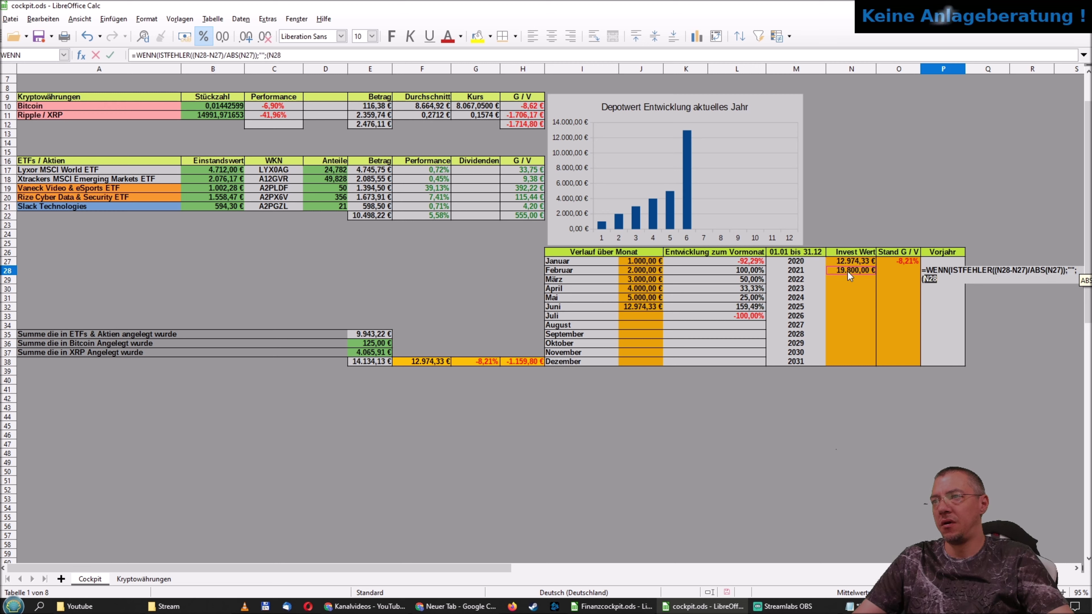
pyautogui.write('-N27')
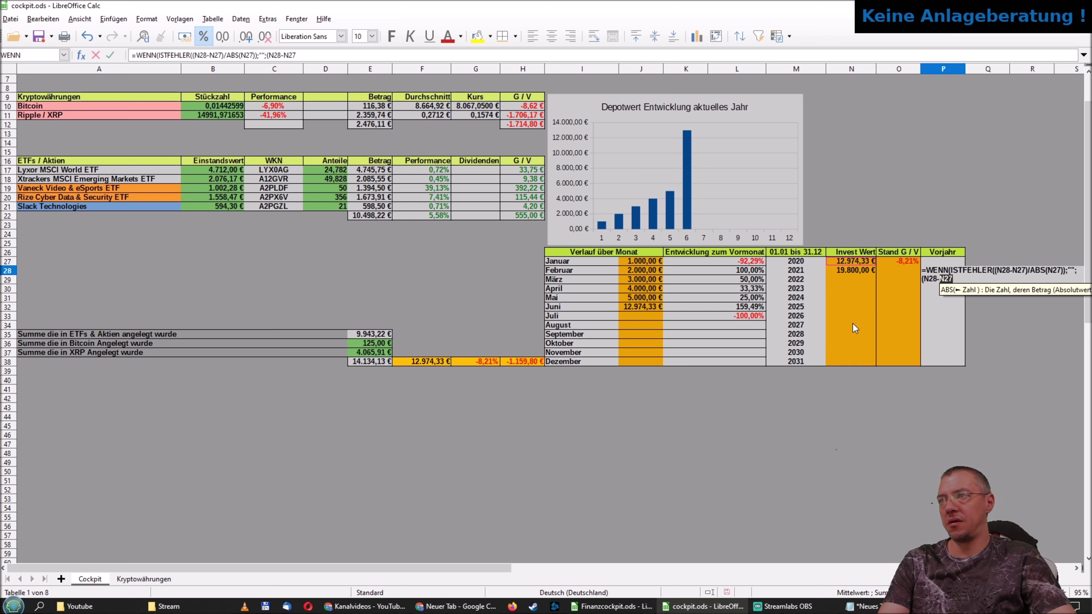
pyautogui.write(')')
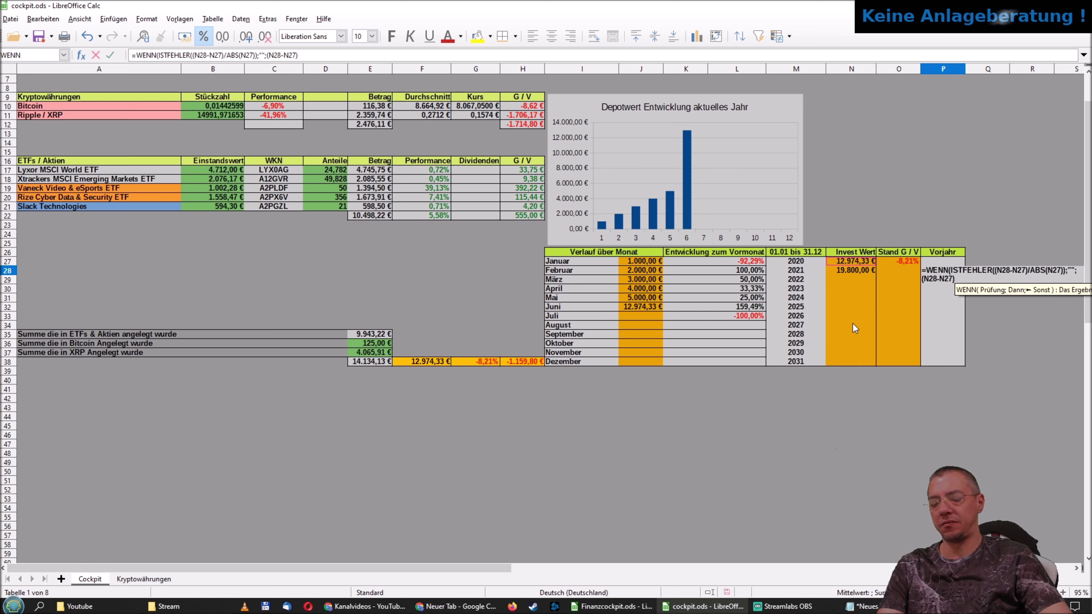
pyautogui.write('/ABS')
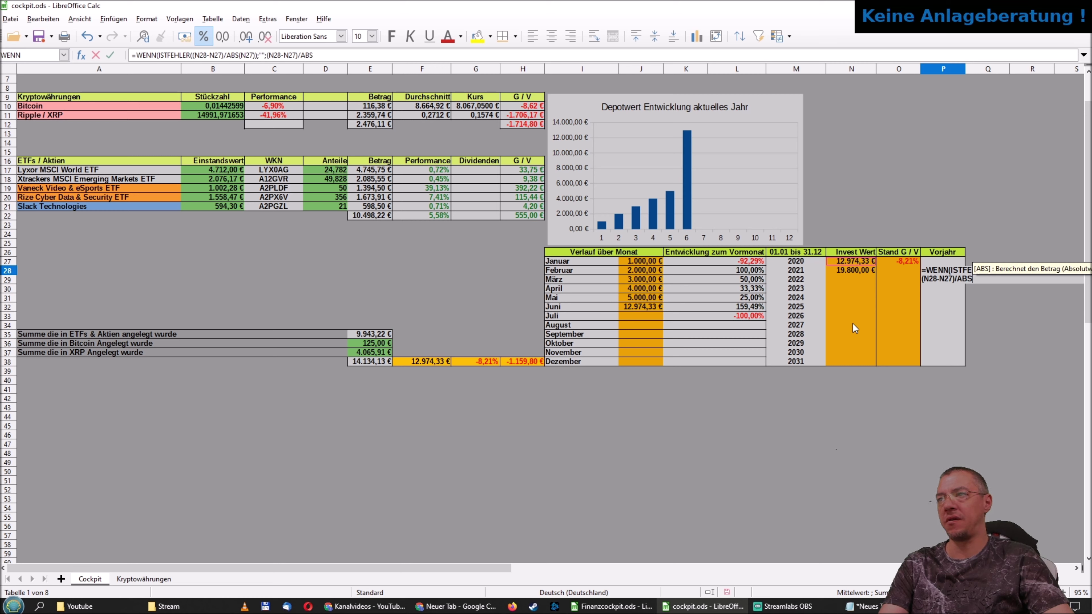
pyautogui.write('(')
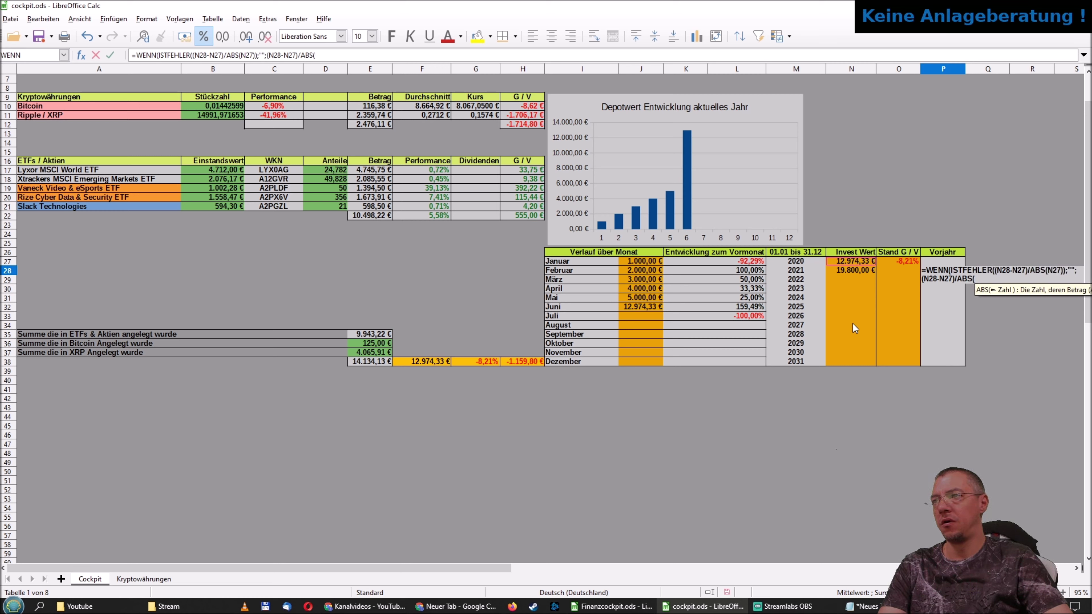
pyautogui.write('N2')
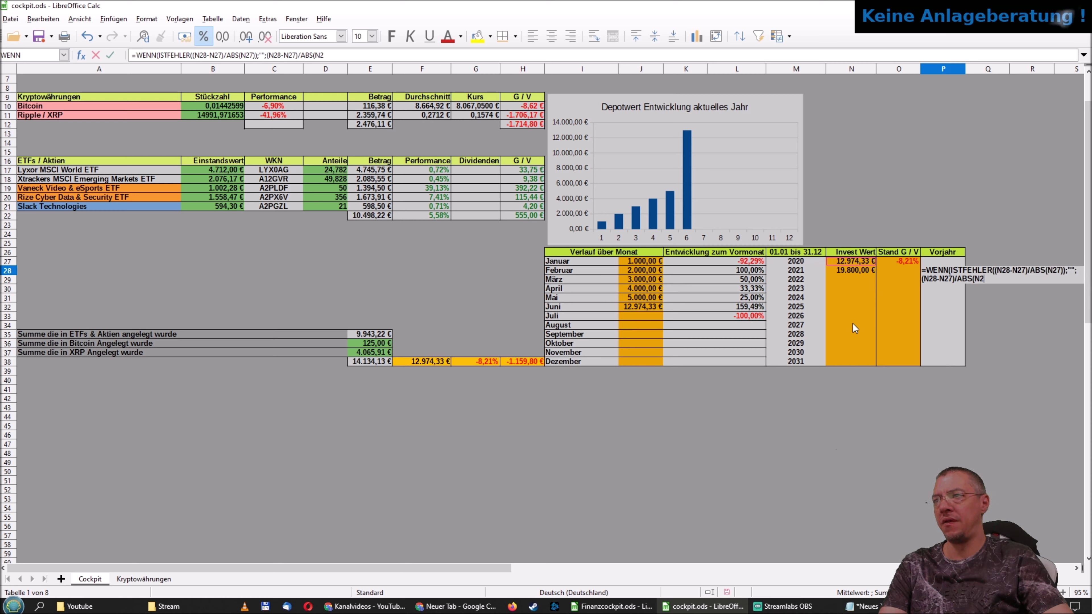
pyautogui.write('7')
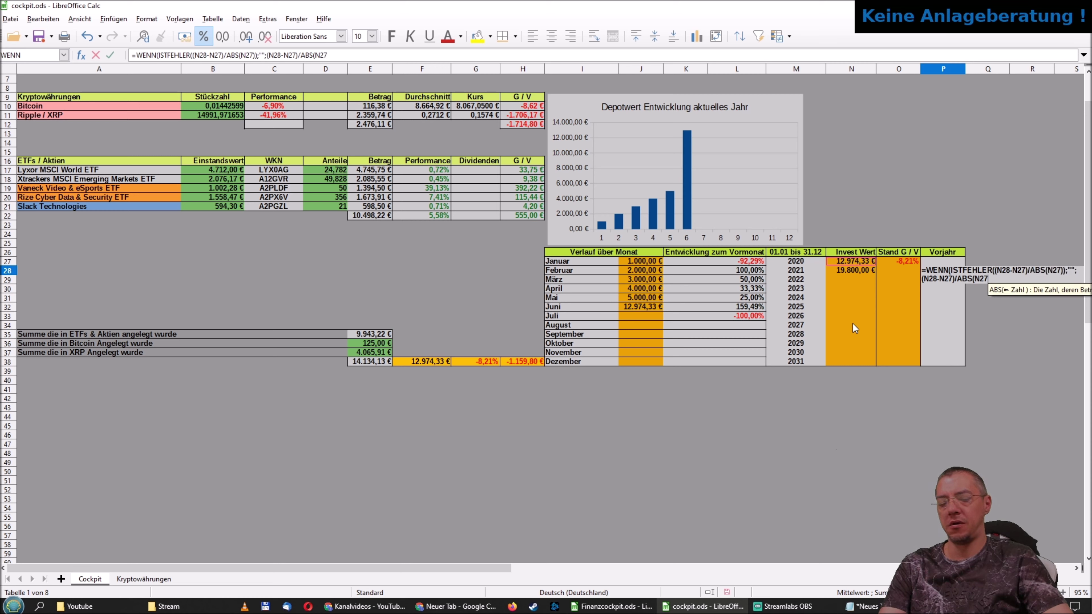
pyautogui.write('))')
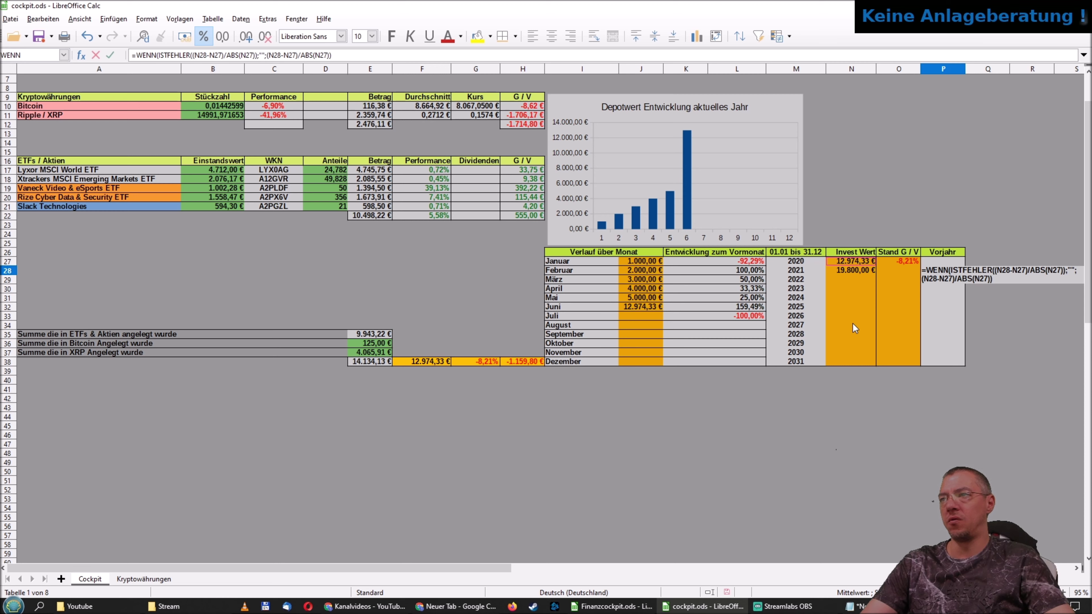
pyautogui.press('Return')
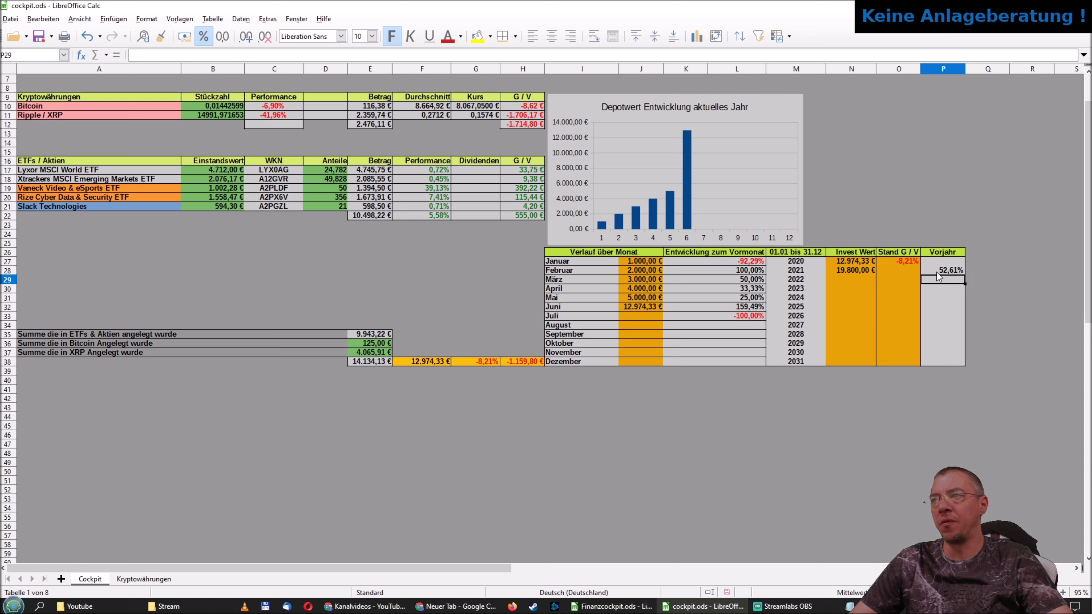
# Check the P28 formula's 52,61 % result against the neighbouring 2020 and Stand G / V cells.
pyautogui.click(937, 272)
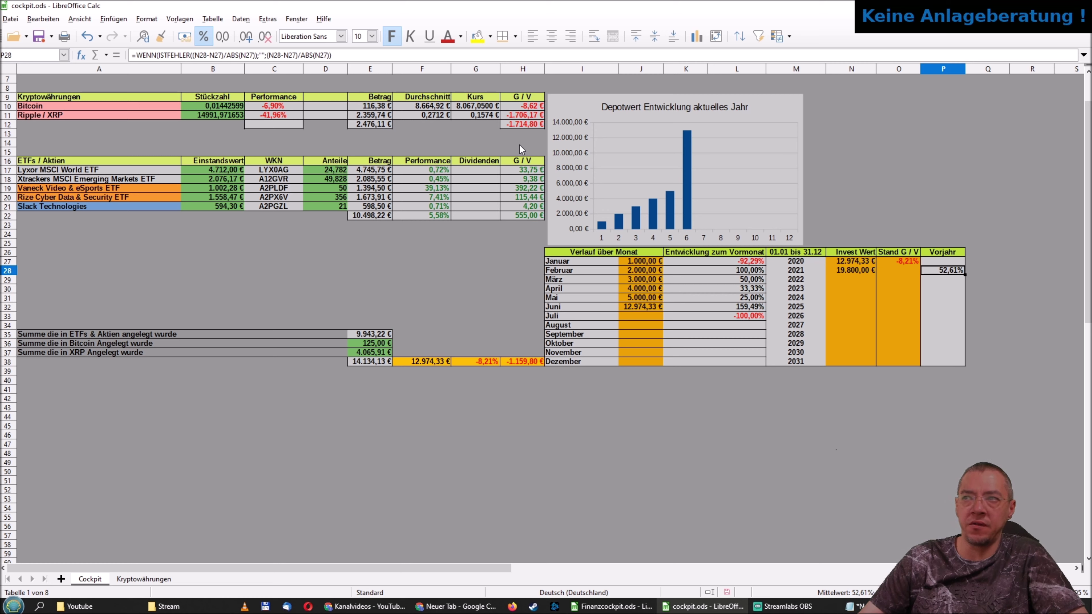
pyautogui.press('Up')
pyautogui.press('Down')
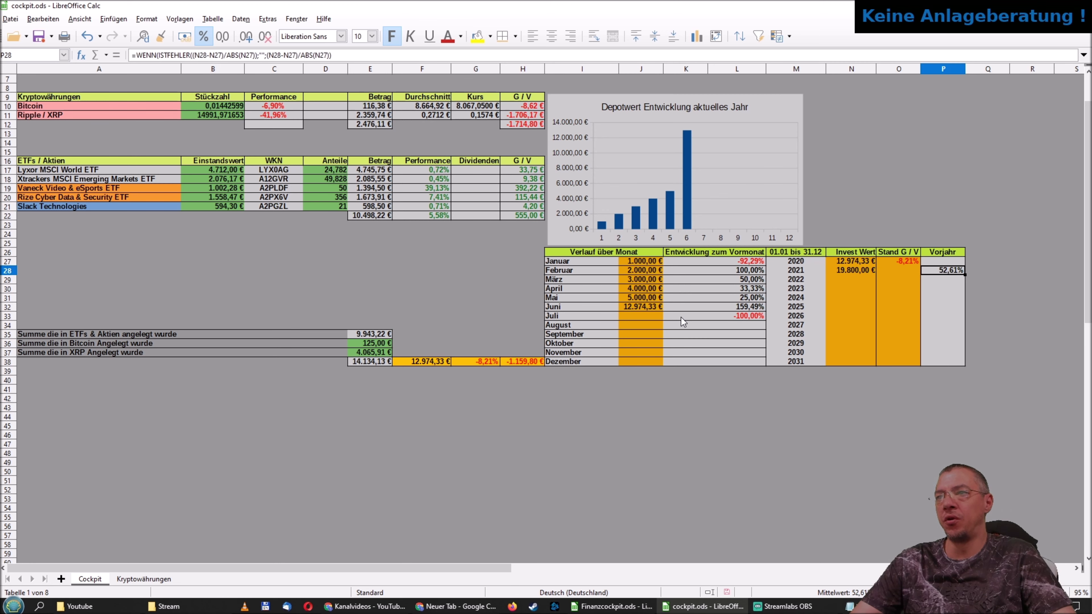
pyautogui.press('Left')
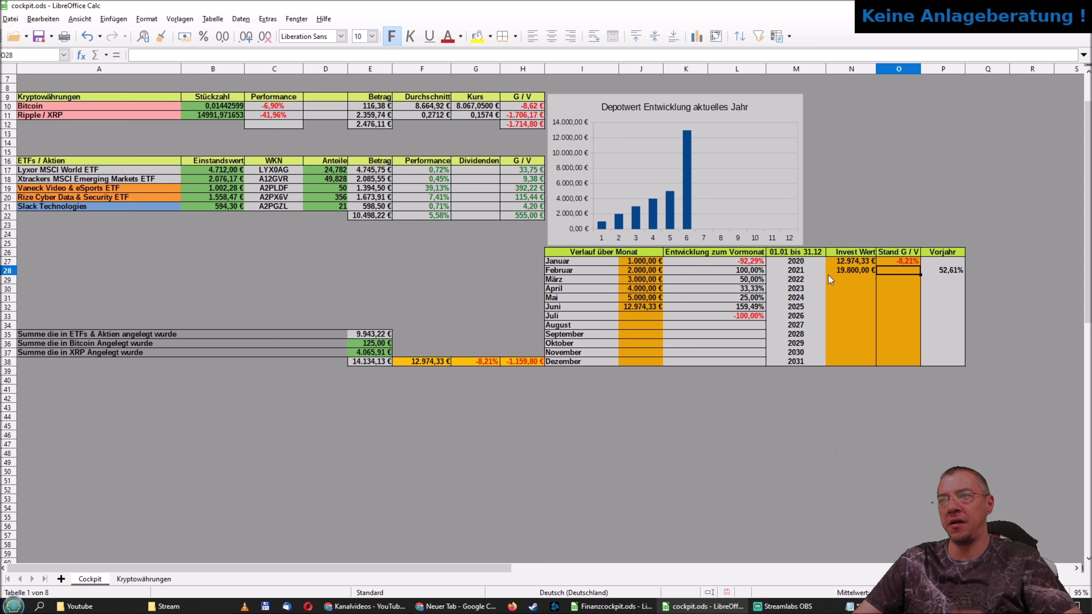
pyautogui.press('Right')
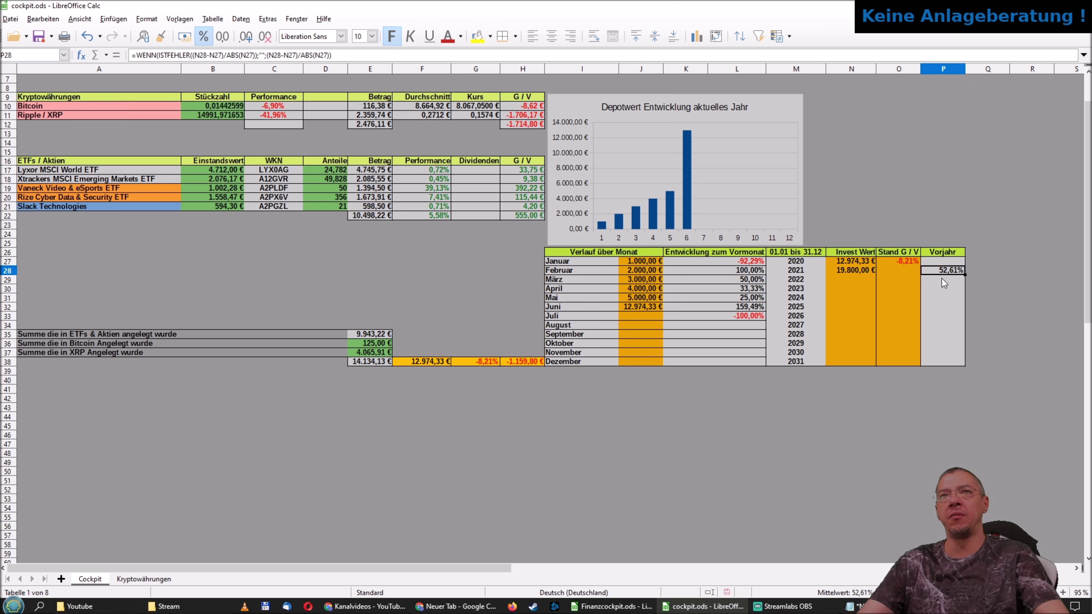
# Copy the P28 Vorjahr formula row by row into P29 through P38.
pyautogui.hotkey('ctrl', 'c')
pyautogui.click(941, 279)
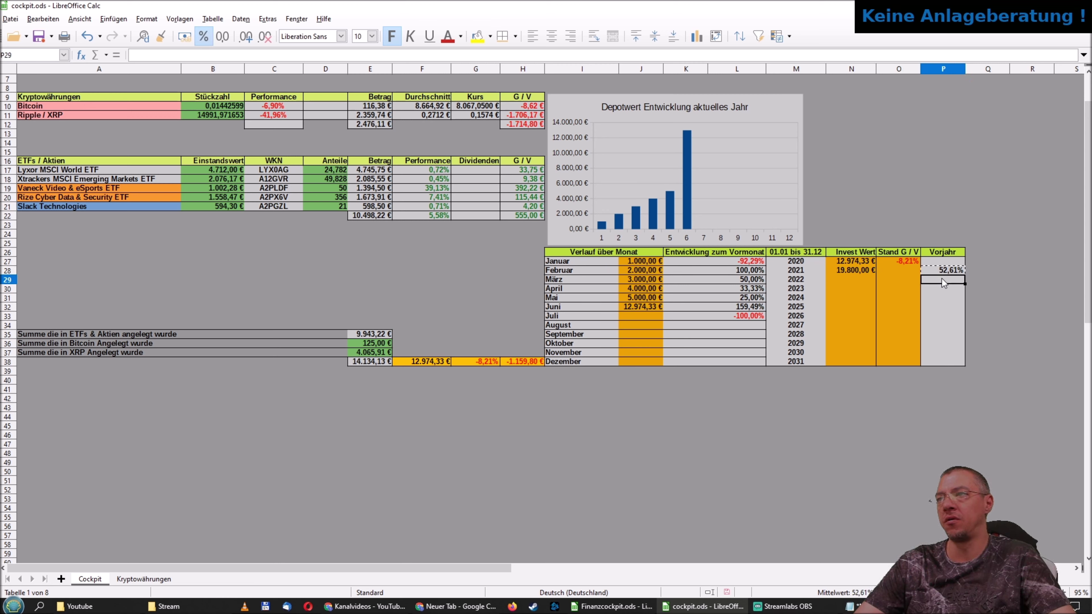
pyautogui.hotkey('ctrl', 'v')
pyautogui.press('Down')
pyautogui.press('Up')
pyautogui.hotkey('ctrl', 'c')
pyautogui.press('Down')
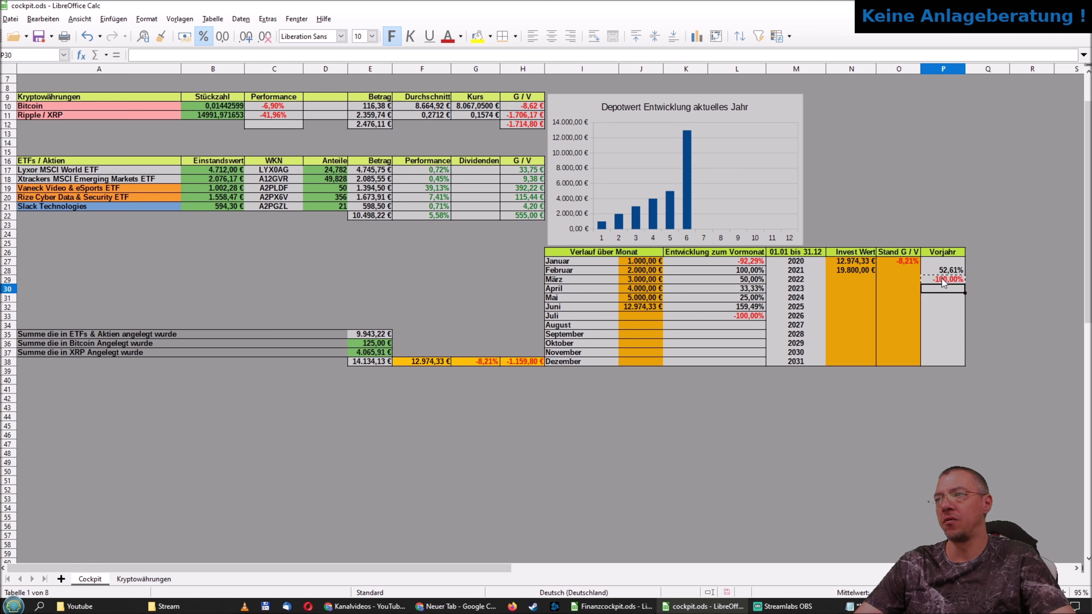
pyautogui.hotkey('ctrl', 'v')
pyautogui.hotkey('ctrl', 'c')
pyautogui.press('Down')
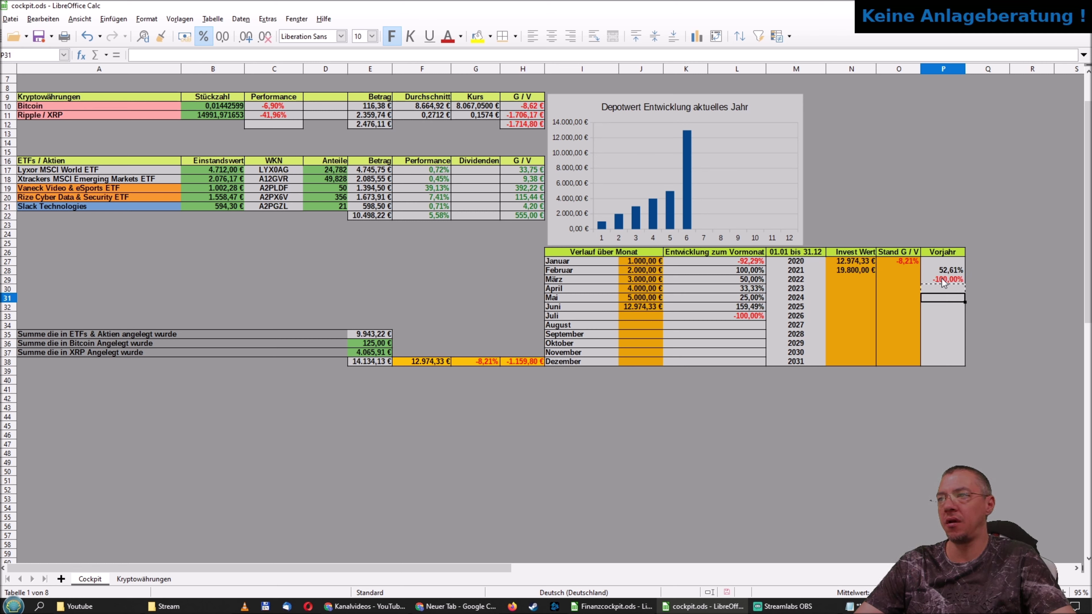
pyautogui.hotkey('ctrl', 'v')
pyautogui.press('Down')
pyautogui.hotkey('ctrl', 'v')
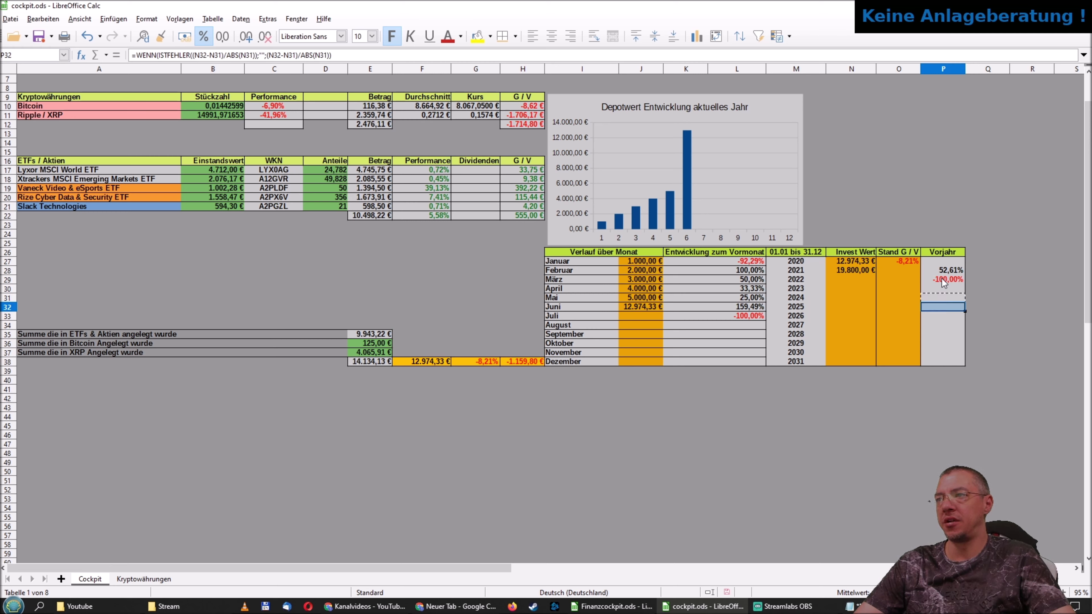
pyautogui.hotkey('ctrl', 'c')
pyautogui.press('Down')
pyautogui.hotkey('ctrl', 'v')
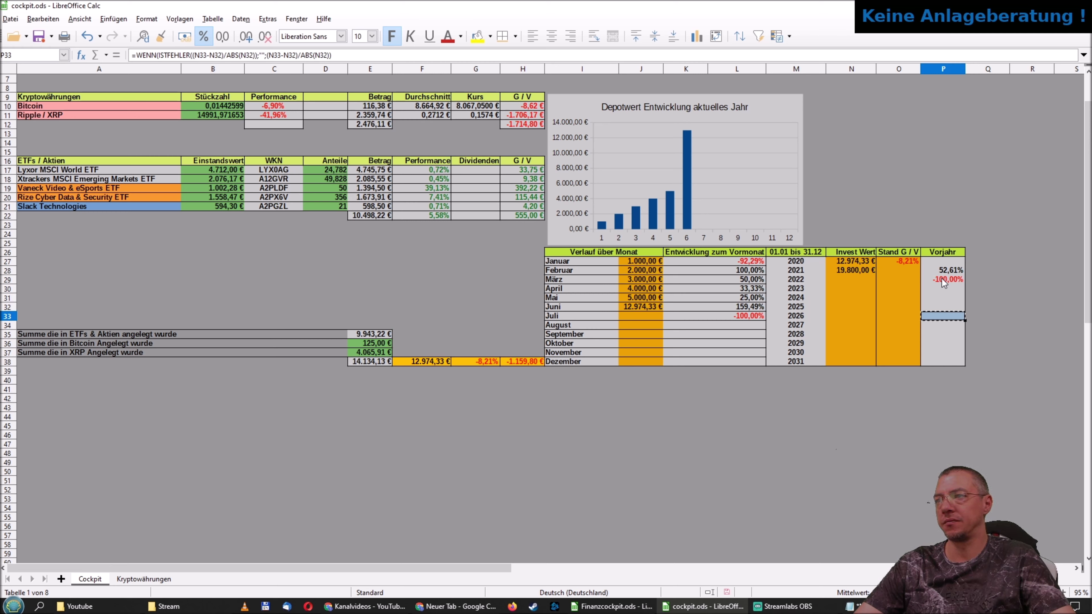
pyautogui.press('Down')
pyautogui.hotkey('ctrl', 'v')
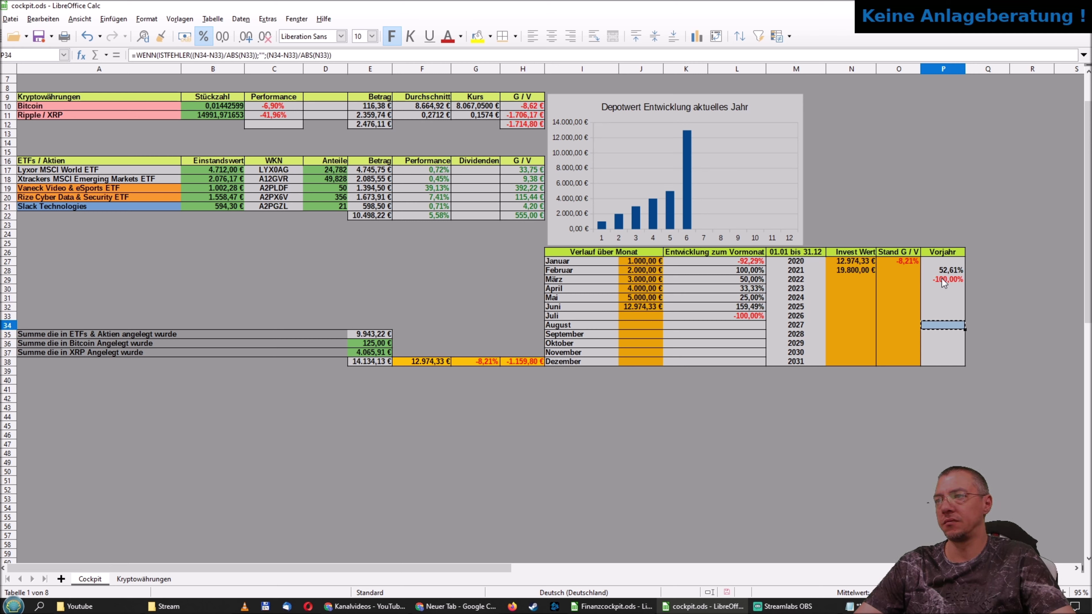
pyautogui.press('Down')
pyautogui.hotkey('ctrl', 'v')
pyautogui.hotkey('ctrl', 'c')
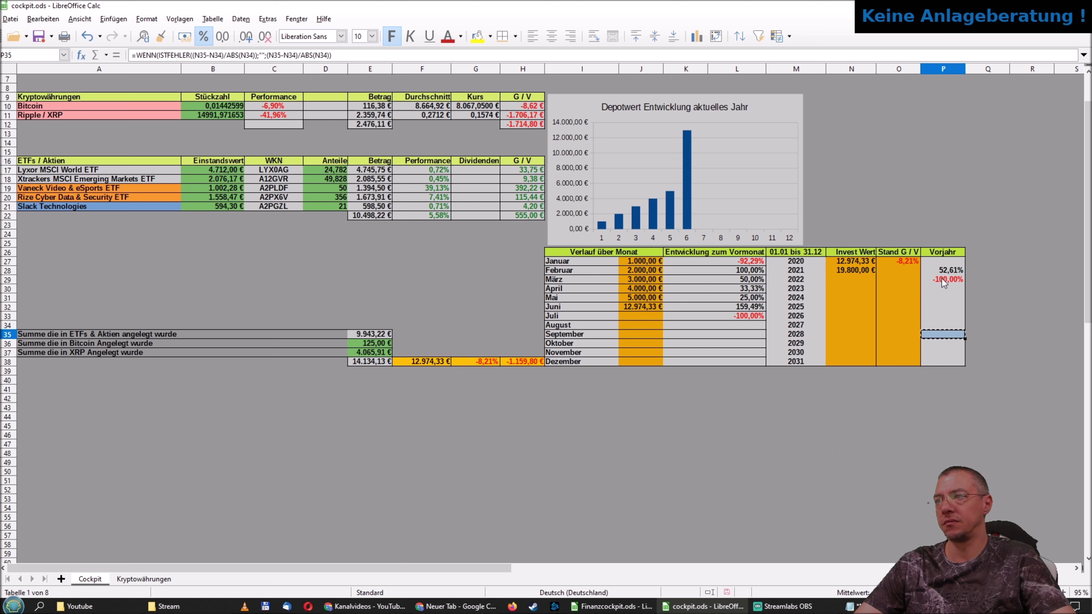
pyautogui.press('Down')
pyautogui.hotkey('ctrl', 'v')
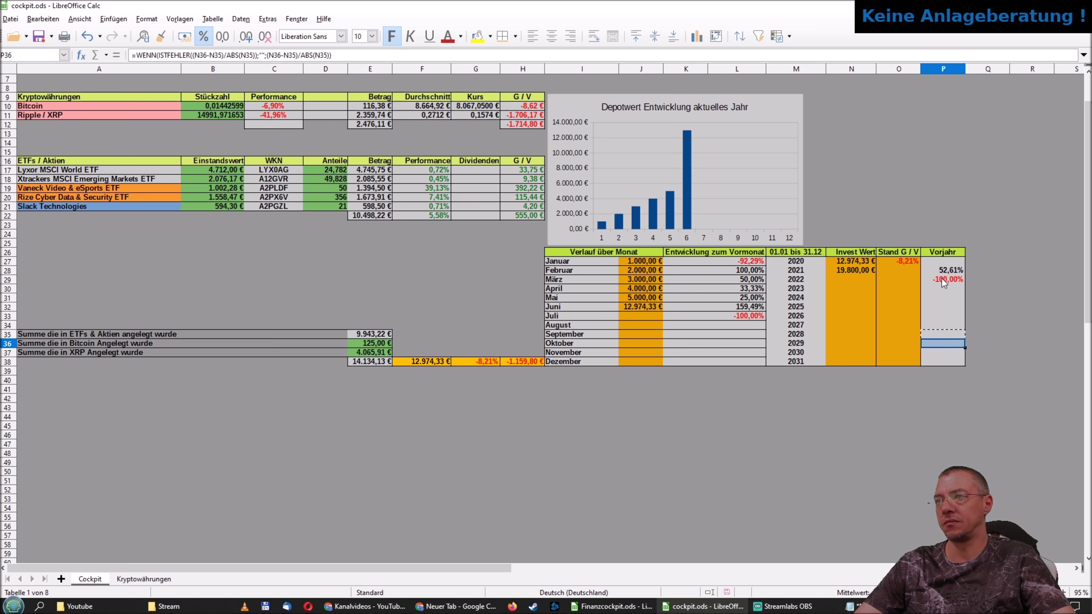
pyautogui.hotkey('ctrl', 'c')
pyautogui.press('Down')
pyautogui.hotkey('ctrl', 'v')
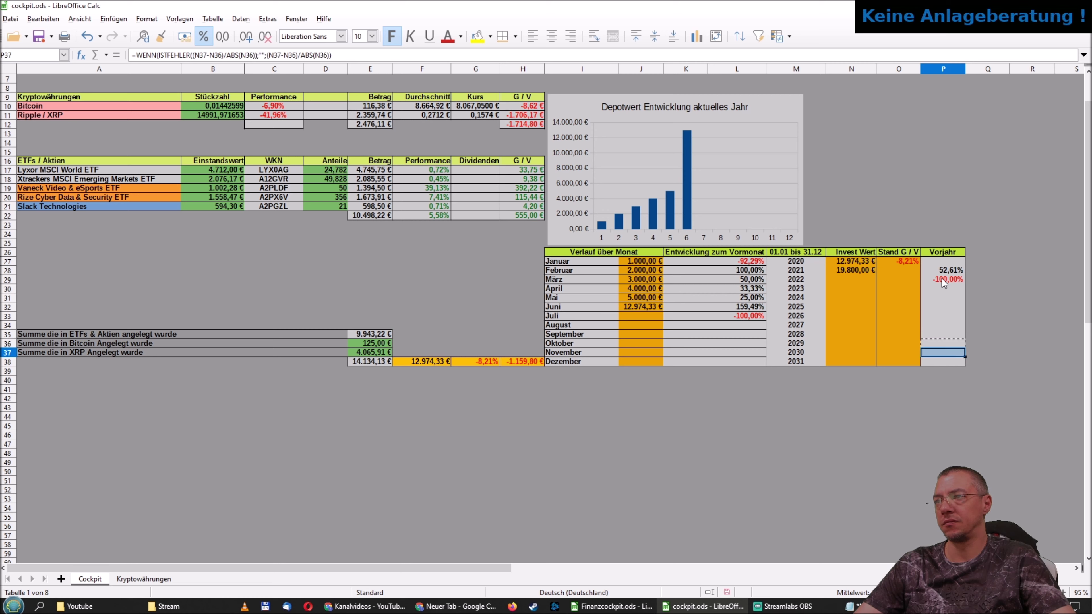
pyautogui.hotkey('ctrl', 'c')
pyautogui.press('Down')
pyautogui.hotkey('ctrl', 'v')
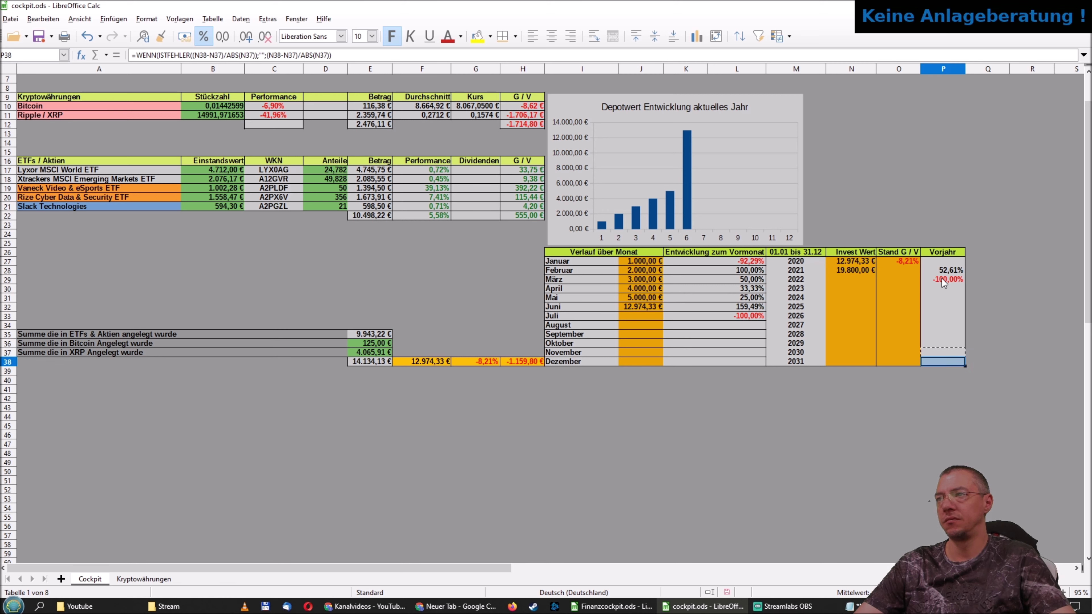
pyautogui.press('Up')
pyautogui.press('Up')
pyautogui.press('Up')
pyautogui.press('Up')
pyautogui.press('Up')
pyautogui.press('Up')
pyautogui.press('Up')
pyautogui.press('Up')
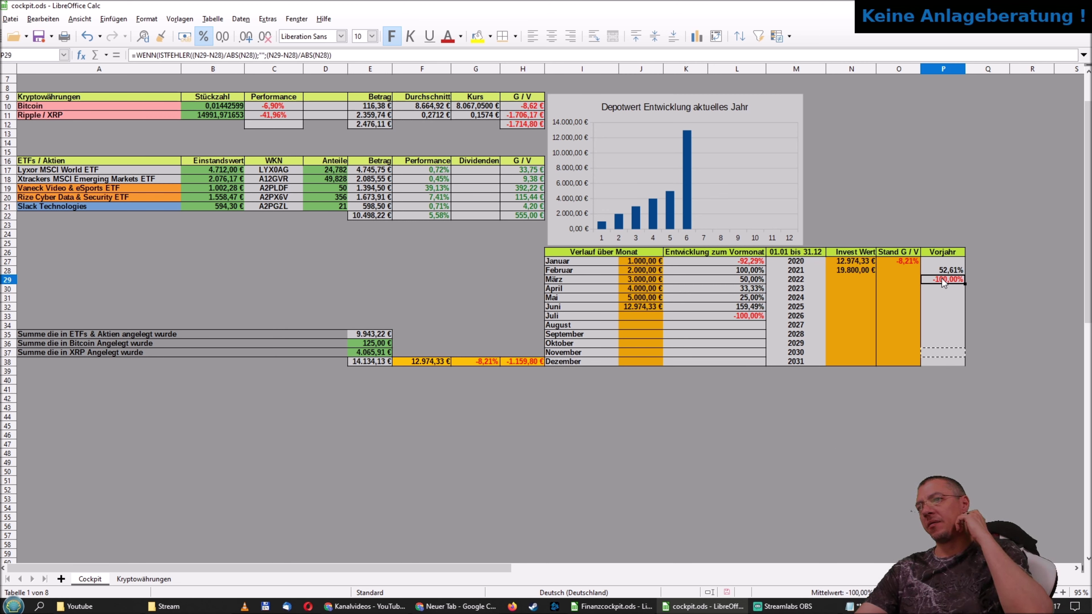
pyautogui.press('Left')
pyautogui.press('Left')
pyautogui.press('Left')
pyautogui.press('Left')
pyautogui.press('Left')
pyautogui.press('Down')
pyautogui.press('Down')
pyautogui.press('Down')
pyautogui.press('Down')
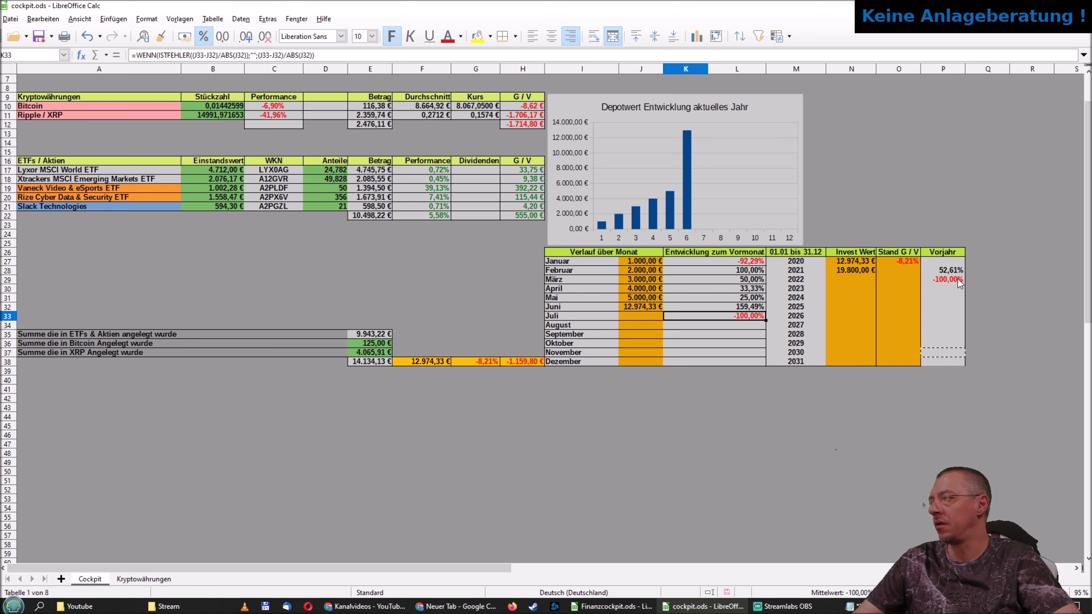
# Pull the Depotwert aktuelles Jahr chart's right edge in so it ends around column L.
pyautogui.click(865, 182)
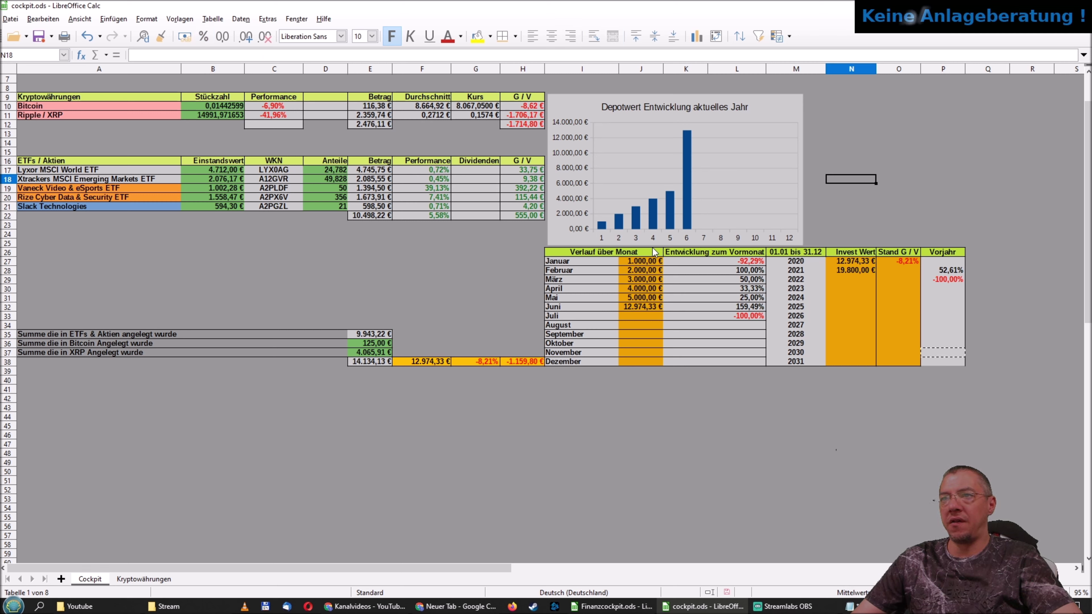
pyautogui.click(793, 169)
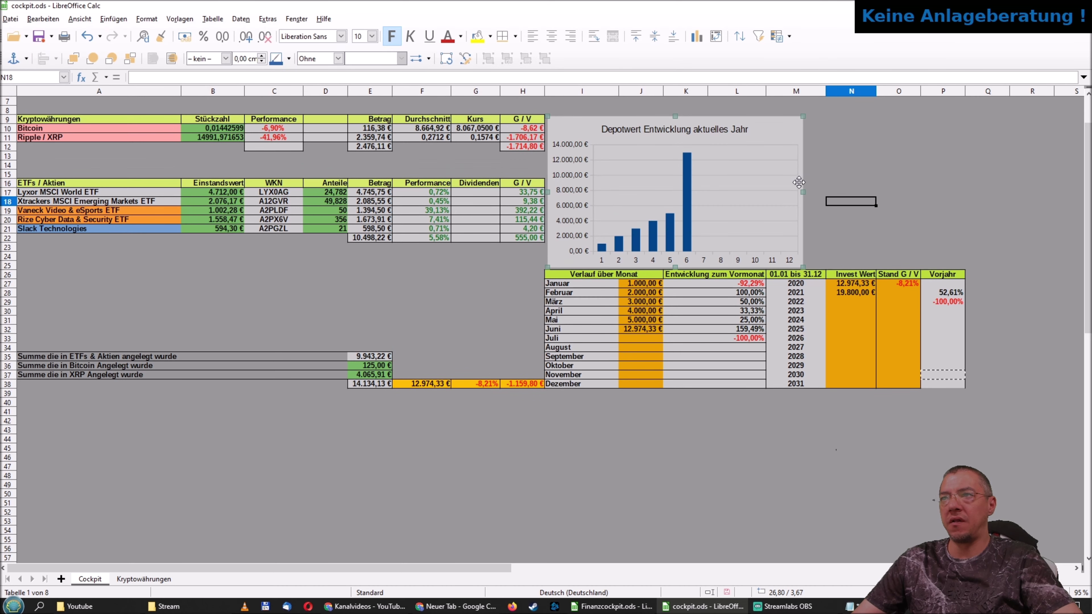
pyautogui.moveTo(803, 192); pyautogui.dragTo(766, 194)
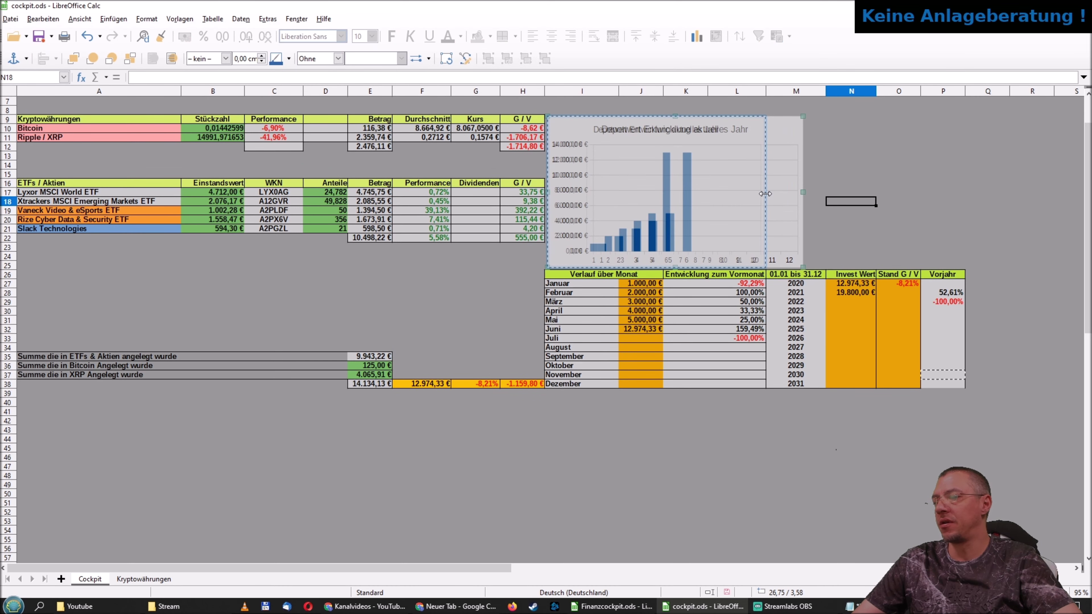
pyautogui.moveTo(765, 194); pyautogui.dragTo(768, 194)
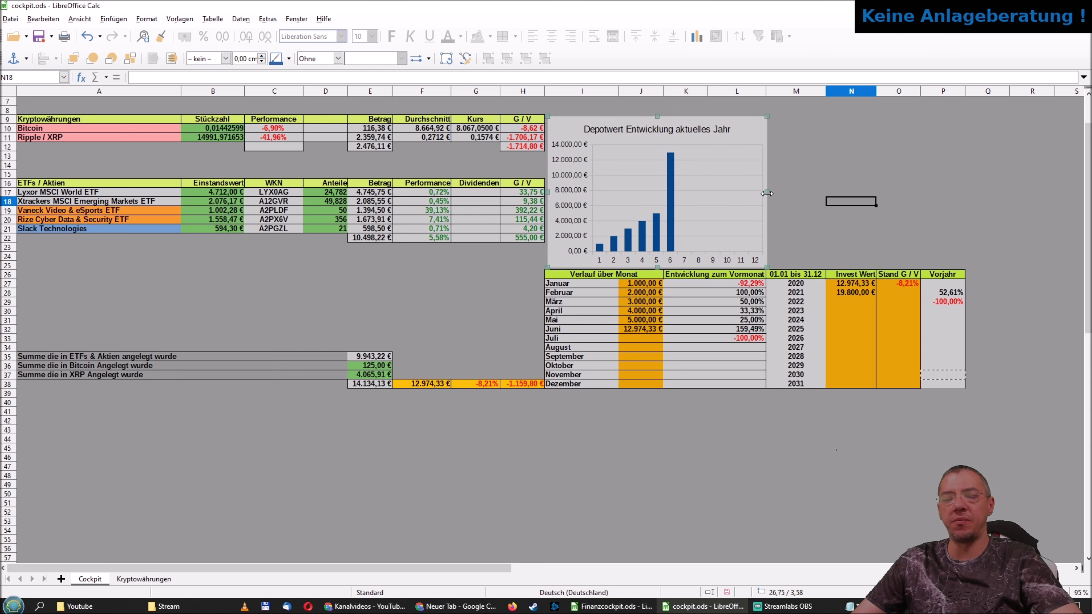
# Select the 2020–2031 years with their Invest Wert values and insert a chart.
pyautogui.click(804, 284)
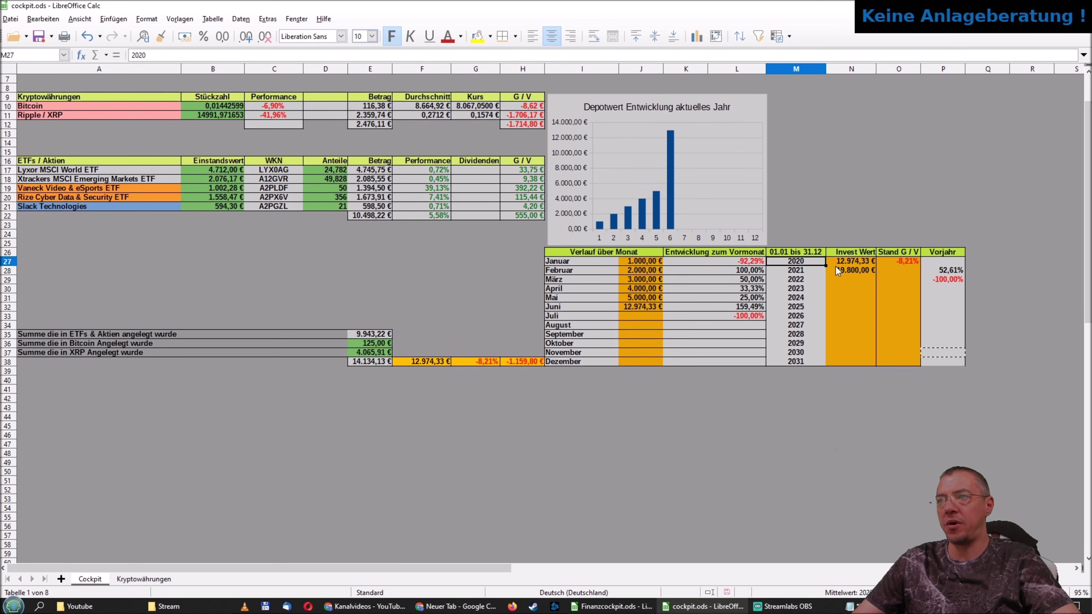
pyautogui.click(777, 281)
pyautogui.moveTo(800, 262); pyautogui.dragTo(854, 259)
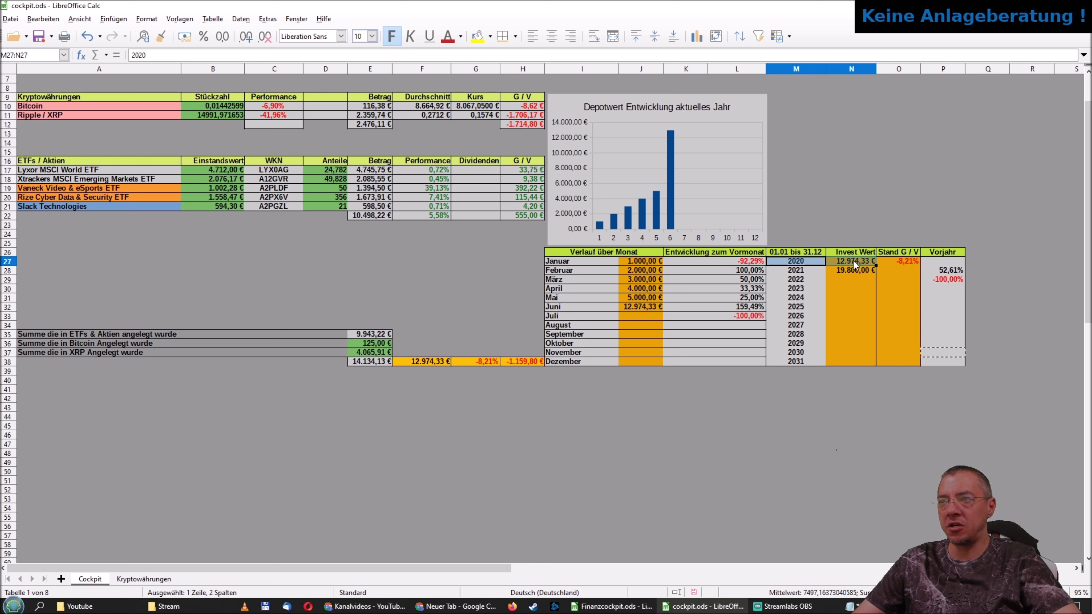
pyautogui.moveTo(854, 259); pyautogui.dragTo(841, 365)
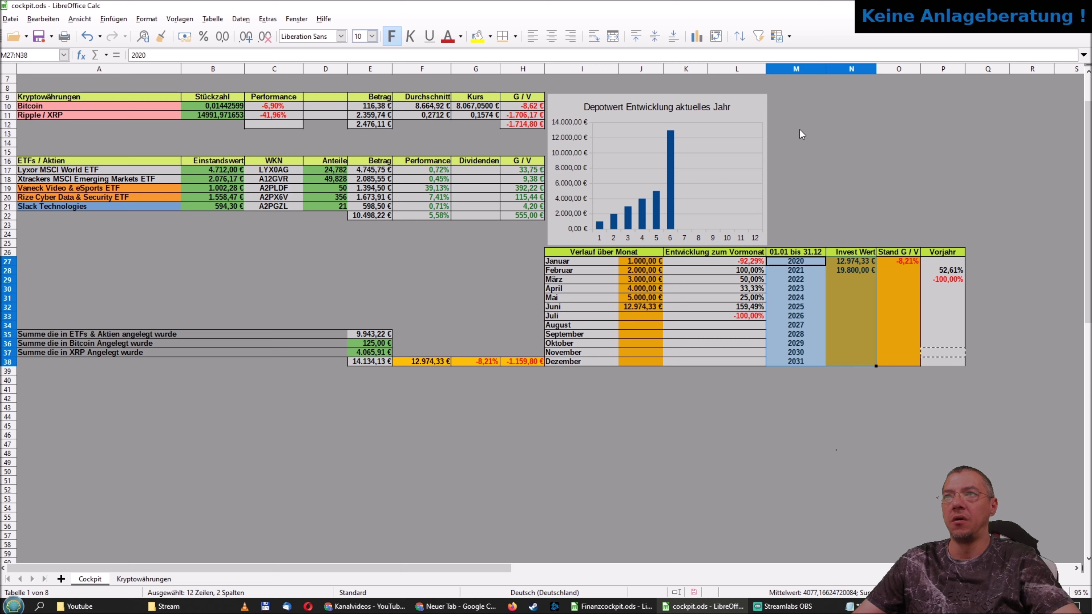
pyautogui.click(696, 36)
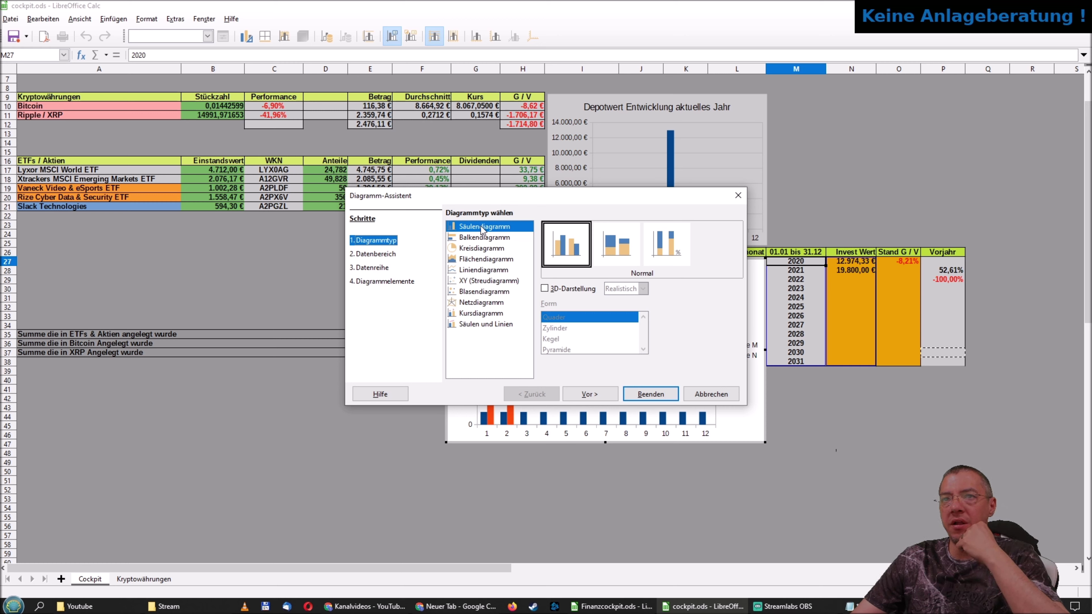
# Use first row and column as labels, hide the legend, and title it 'Depotwert Entwicklung in Jahren'.
pyautogui.click(607, 395)
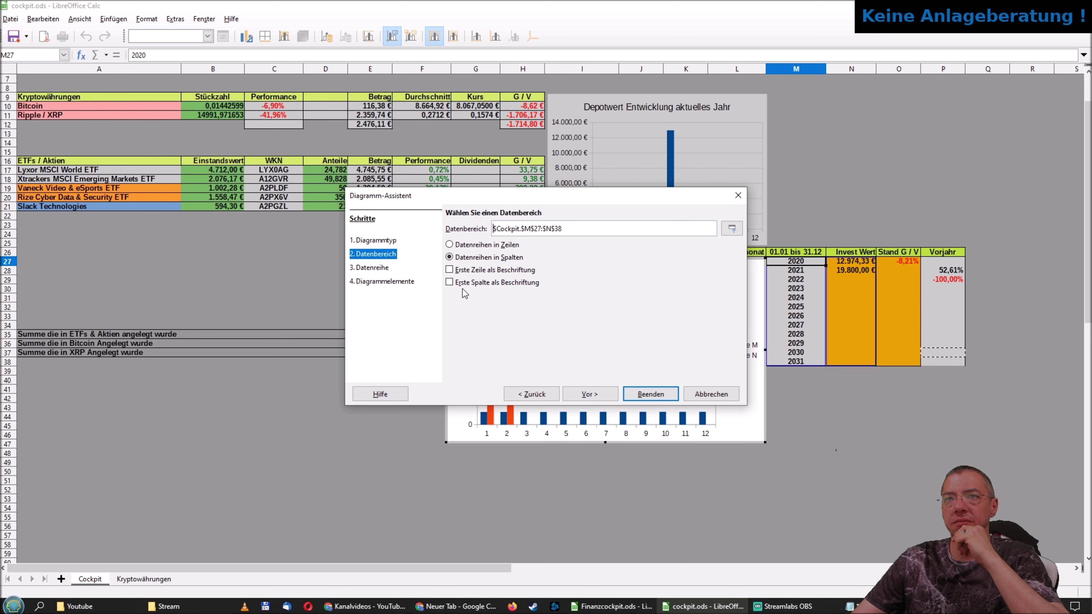
pyautogui.moveTo(550, 198); pyautogui.dragTo(236, 276)
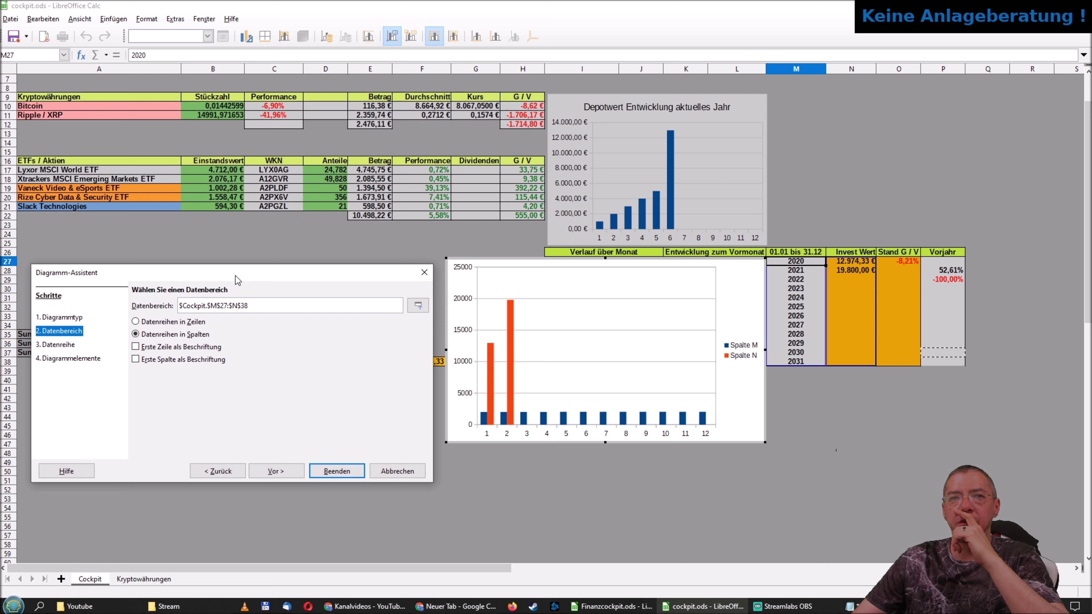
pyautogui.click(136, 347)
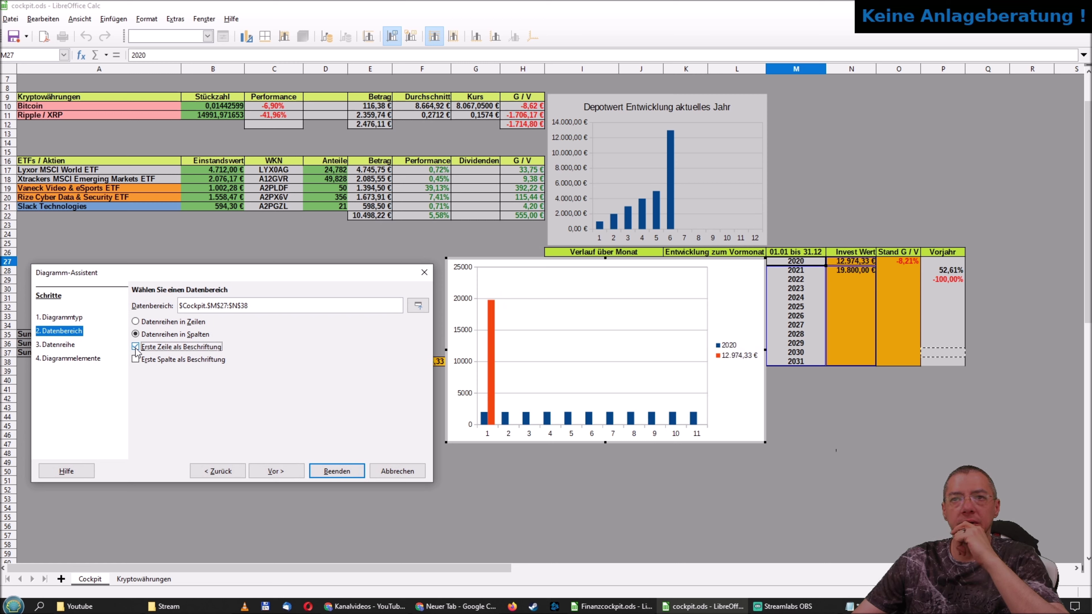
pyautogui.click(136, 360)
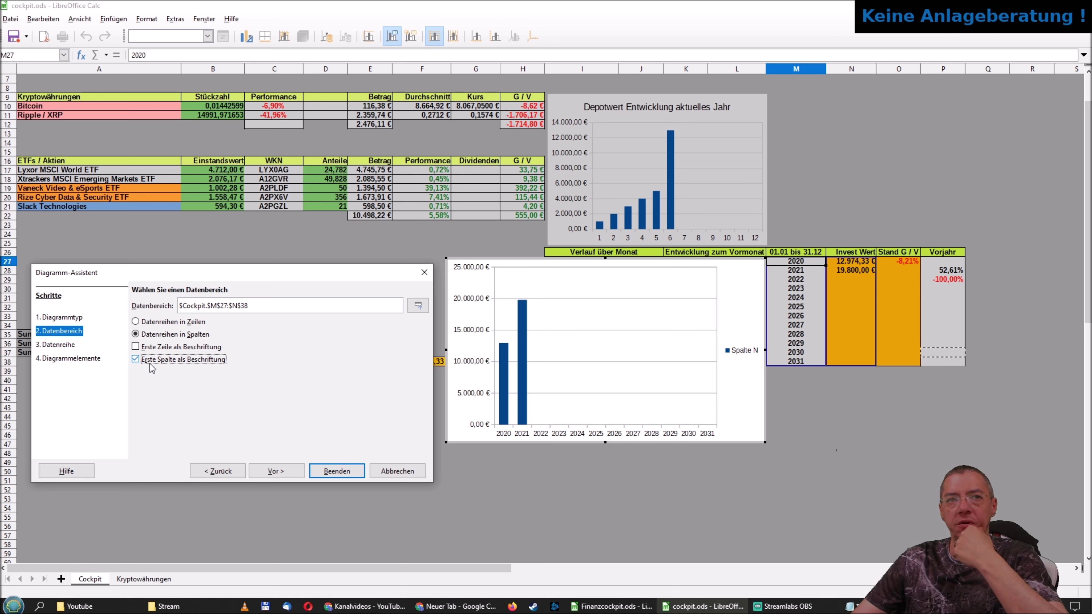
pyautogui.click(290, 472)
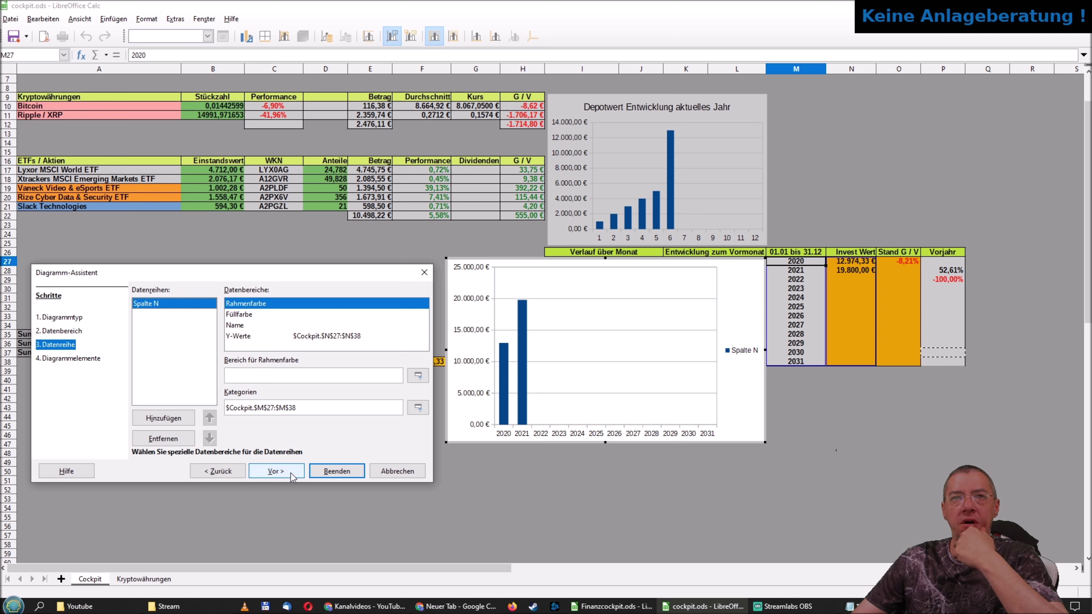
pyautogui.click(291, 472)
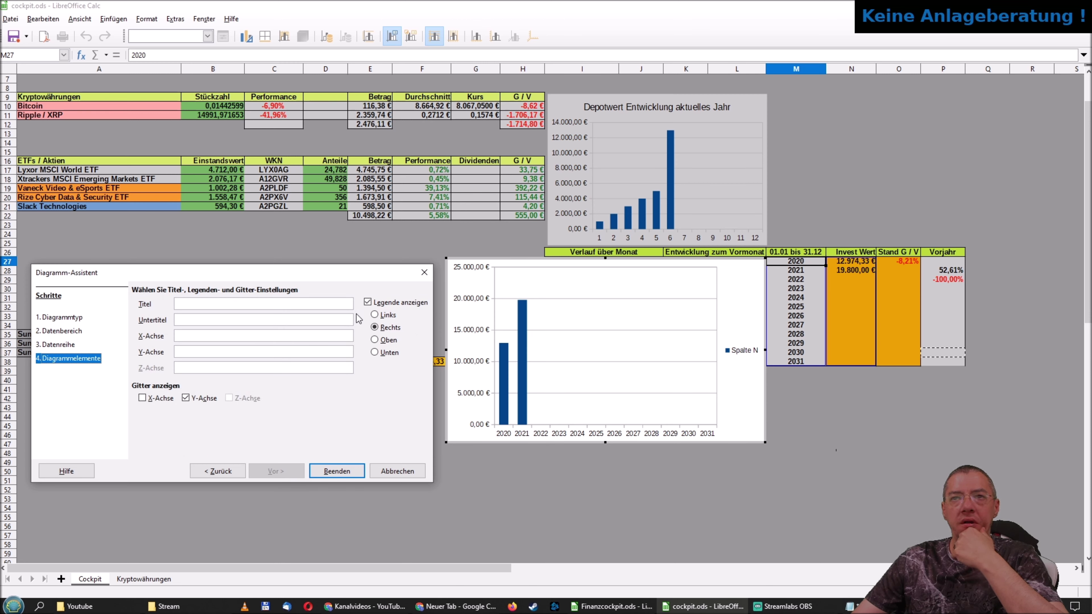
pyautogui.click(368, 301)
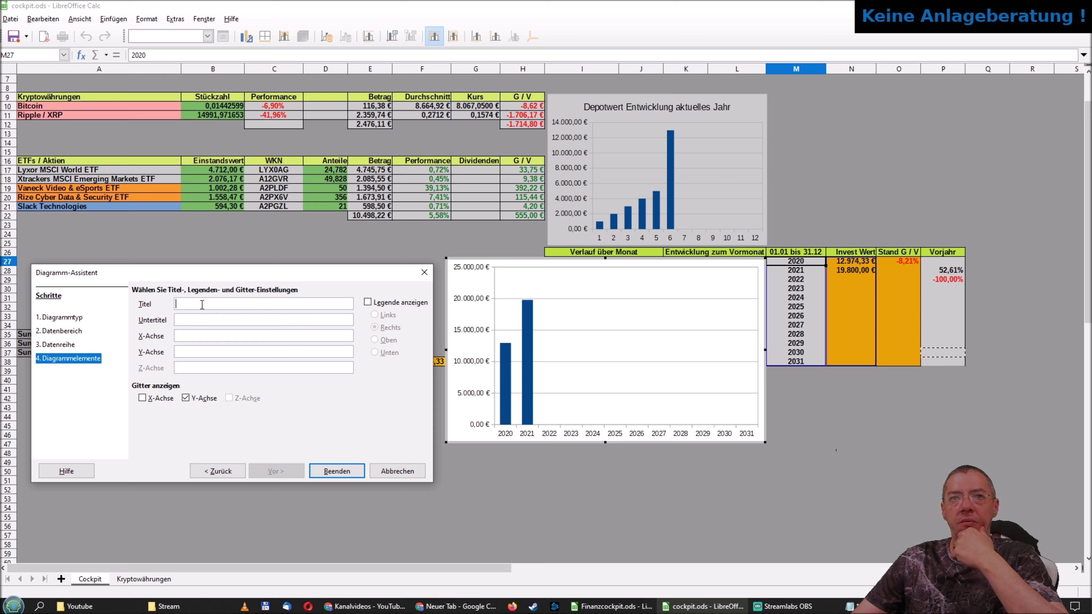
pyautogui.write('De')
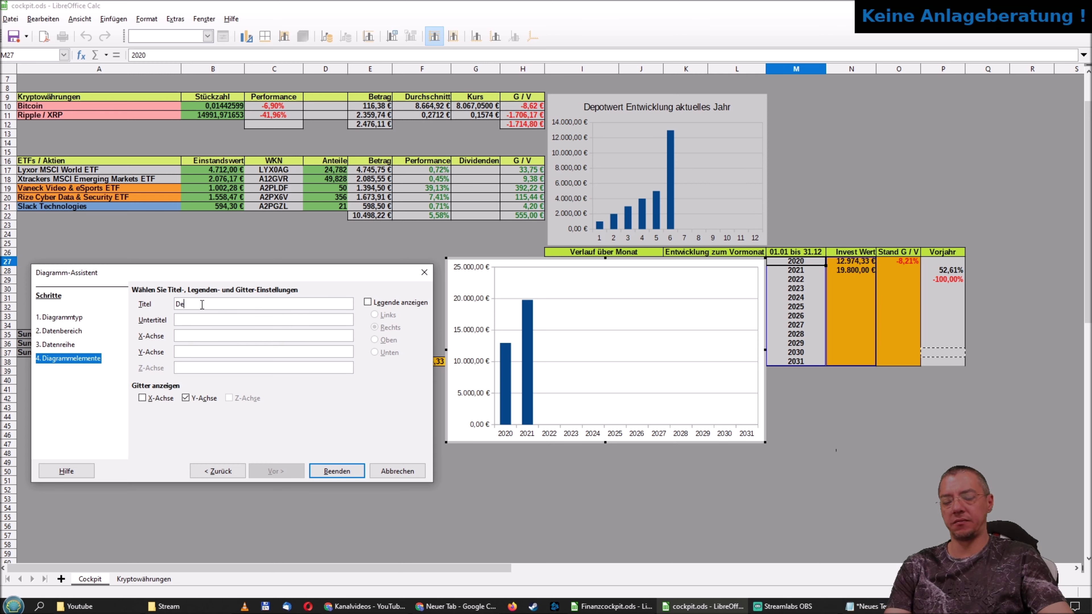
pyautogui.write('potwert En')
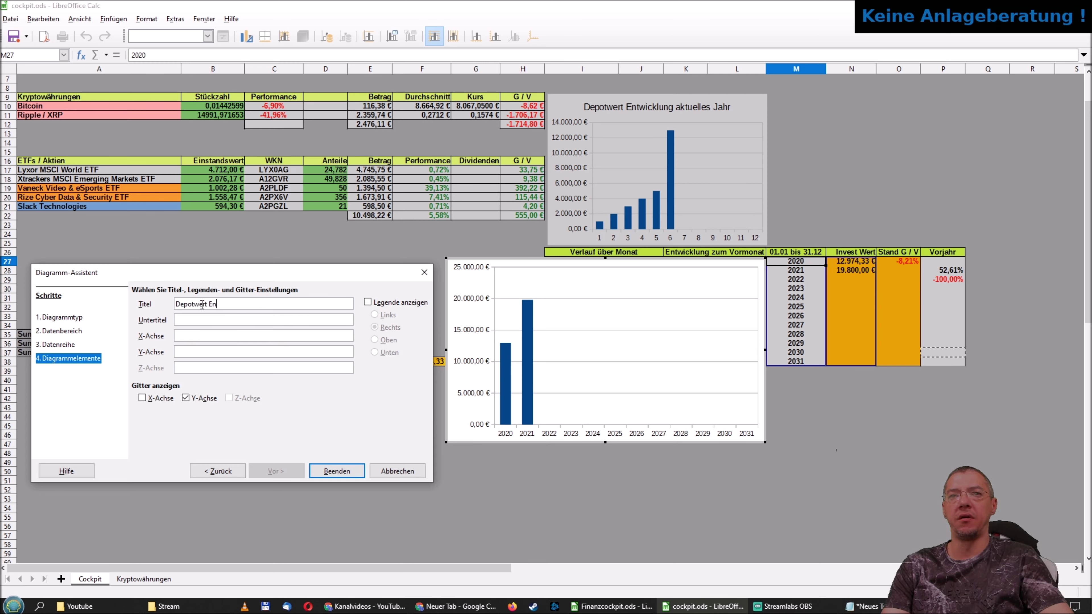
pyautogui.write('twicklung')
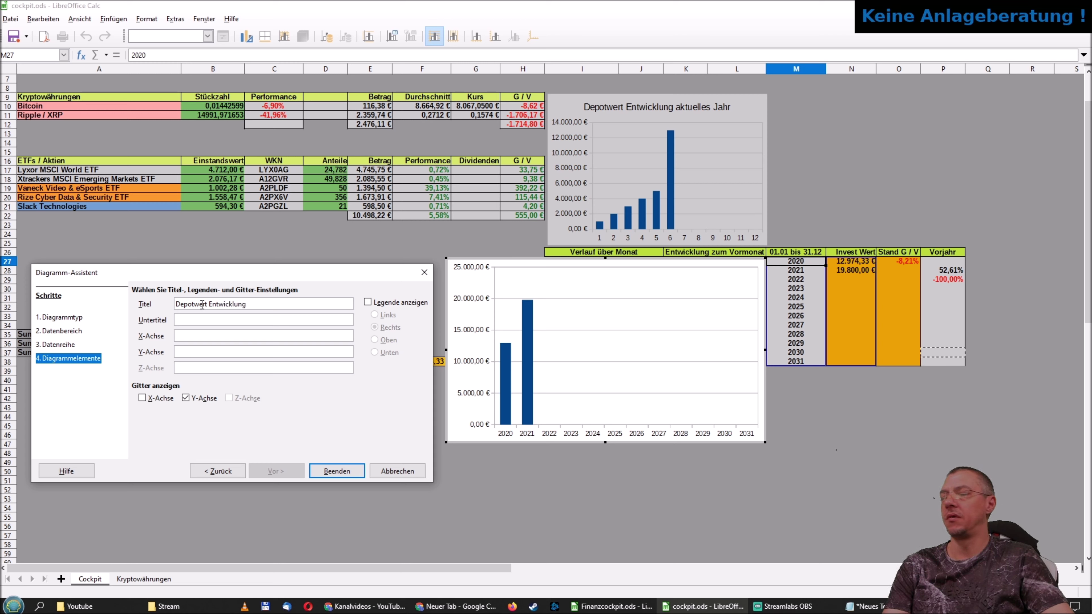
pyautogui.write(' in Jahren')
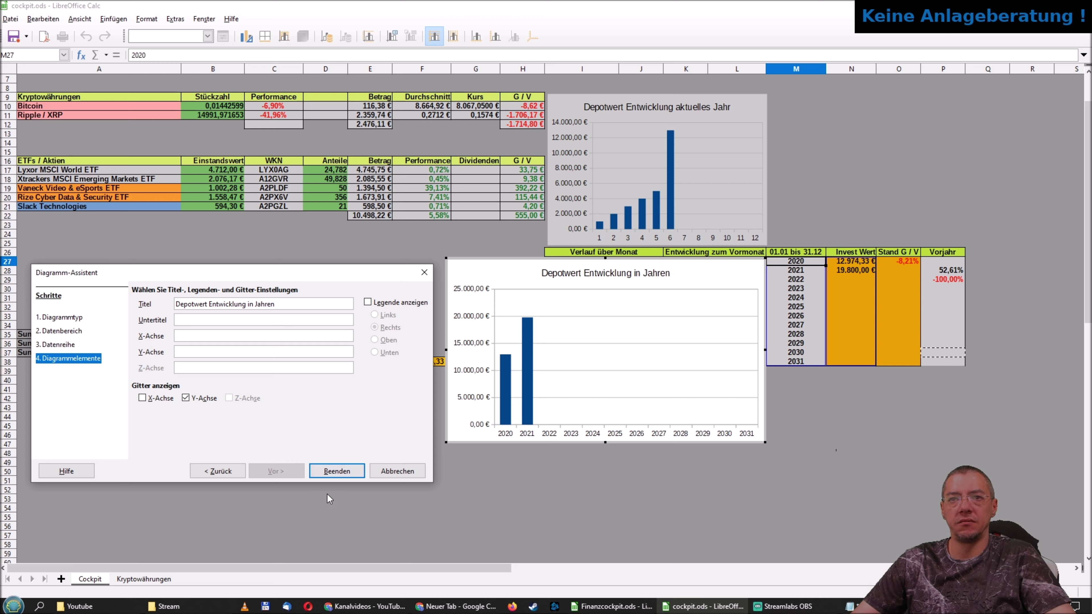
pyautogui.click(336, 471)
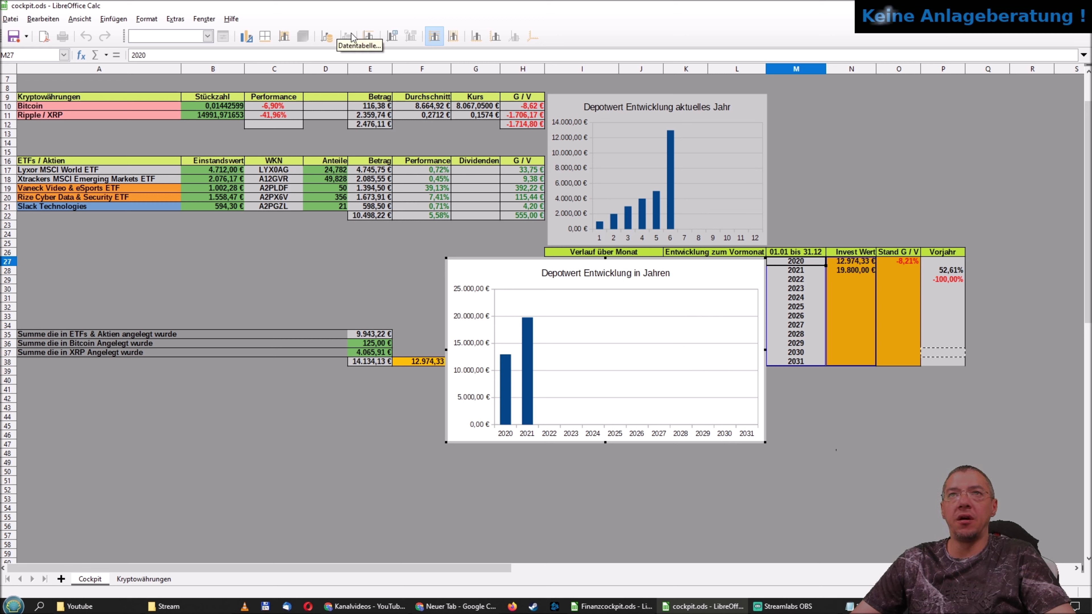
# Fill the yearly chart's area grey, then switch it to a lighter grey.
pyautogui.click(118, 20)
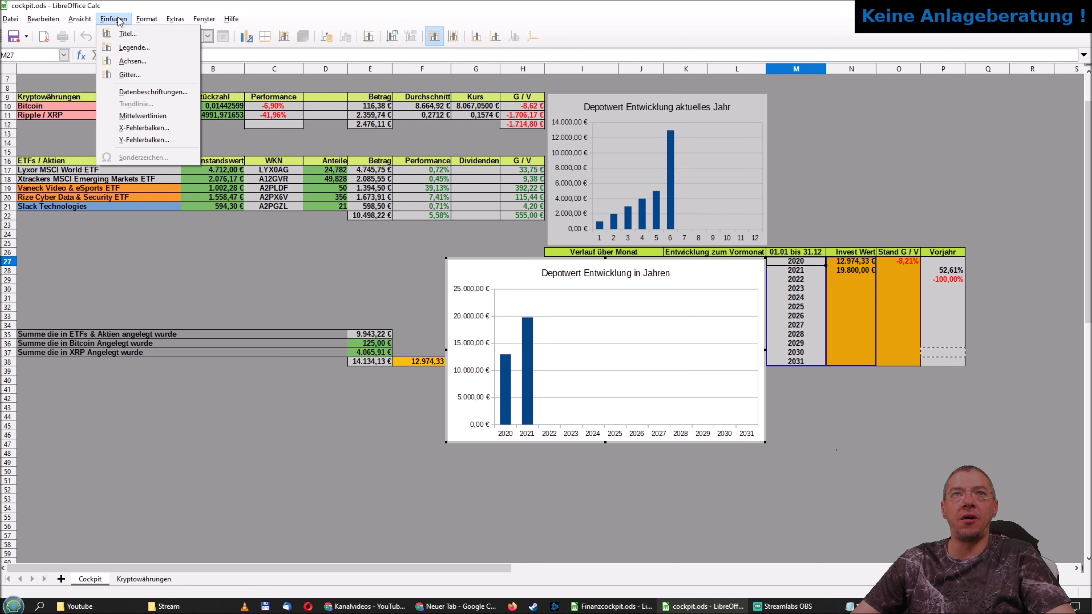
pyautogui.click(159, 20)
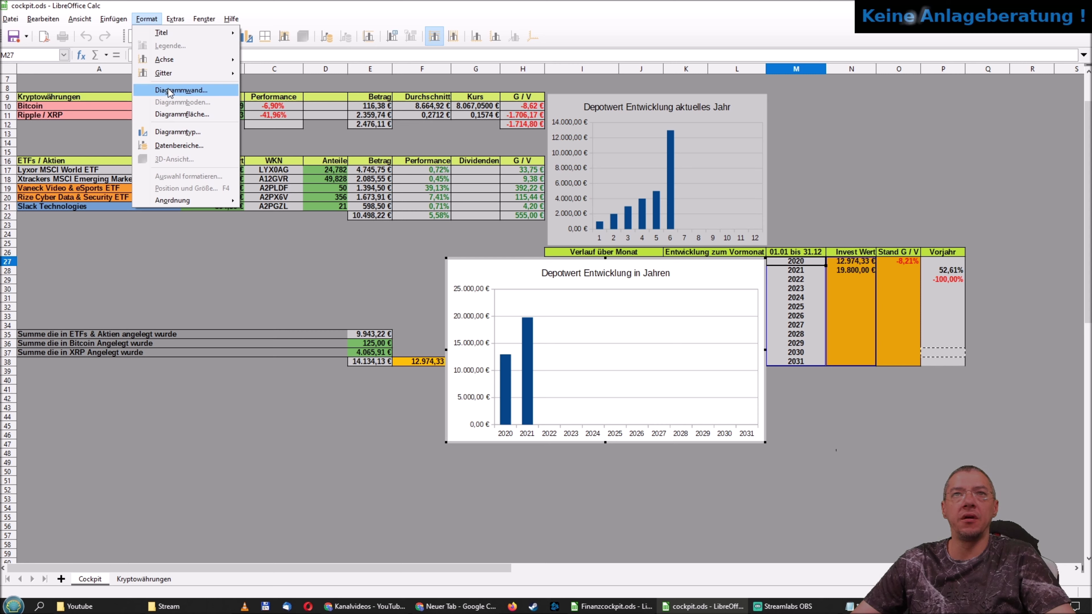
pyautogui.click(172, 113)
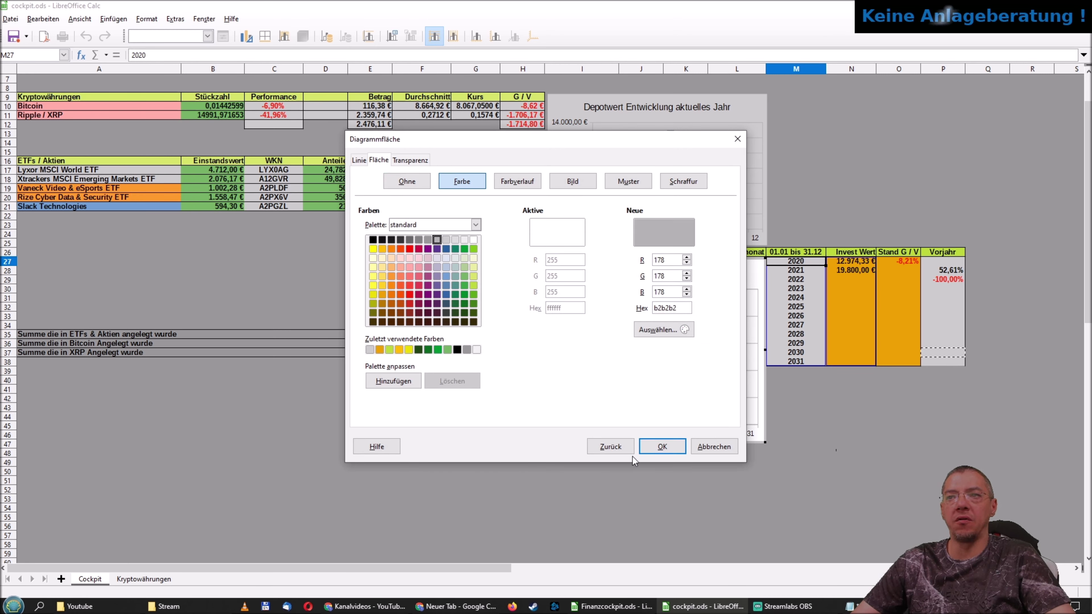
pyautogui.click(656, 448)
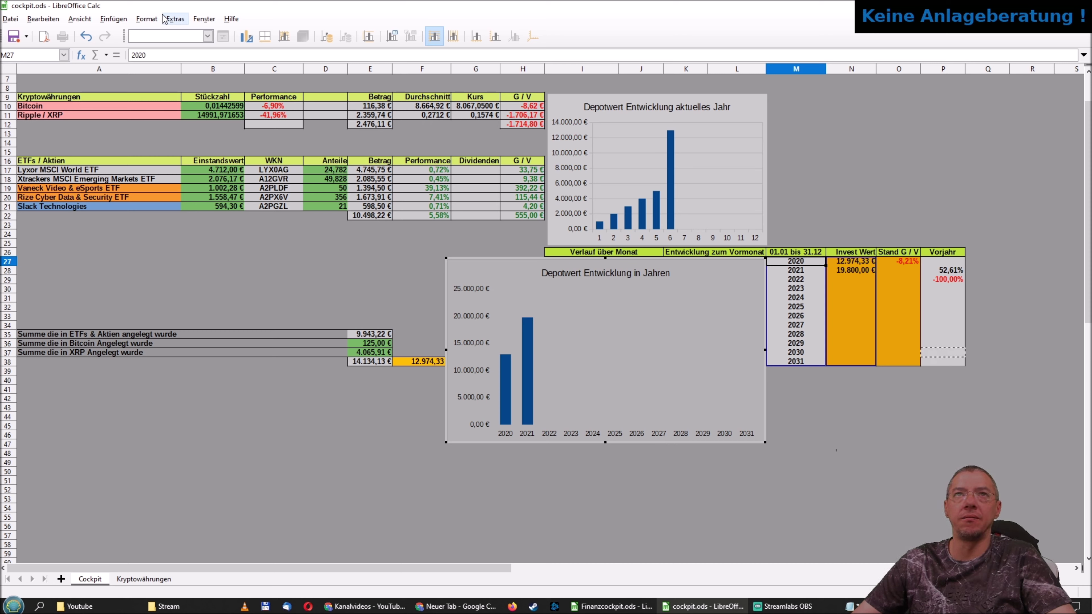
pyautogui.click(147, 18)
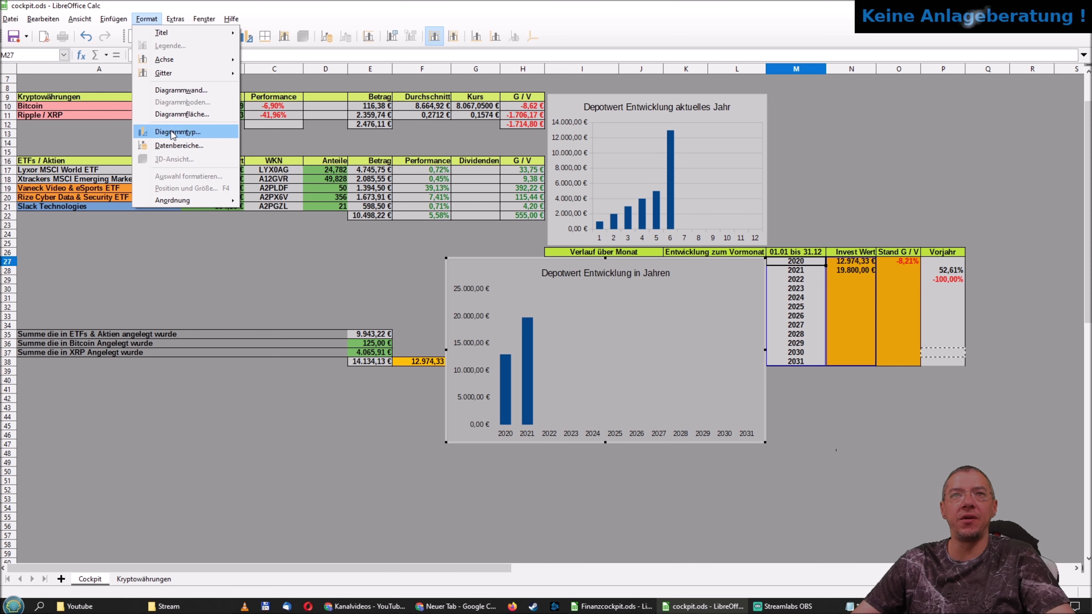
pyautogui.click(174, 115)
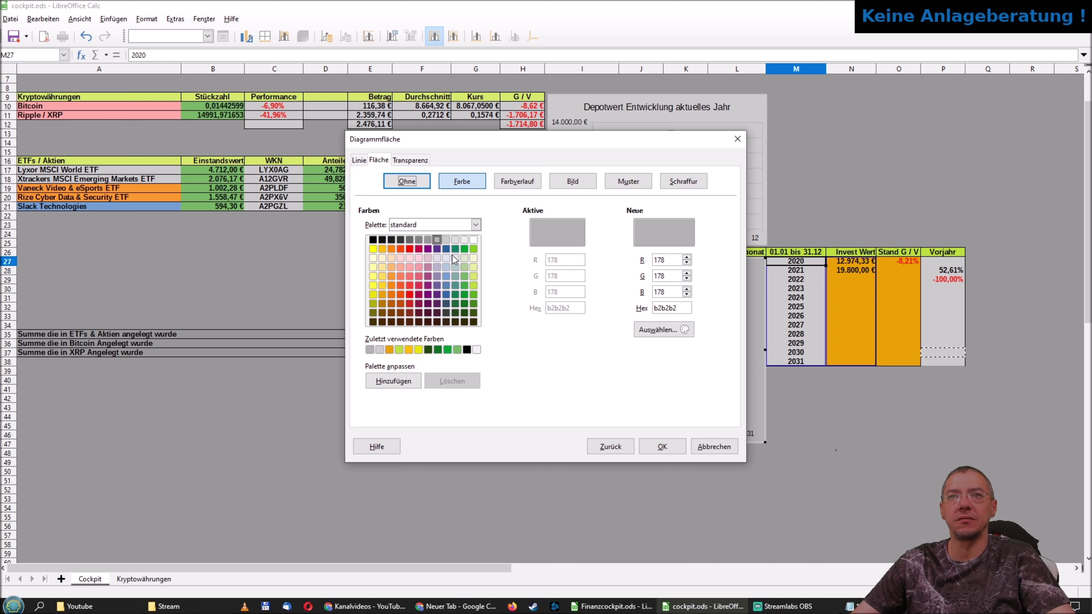
pyautogui.click(455, 259)
pyautogui.click(662, 447)
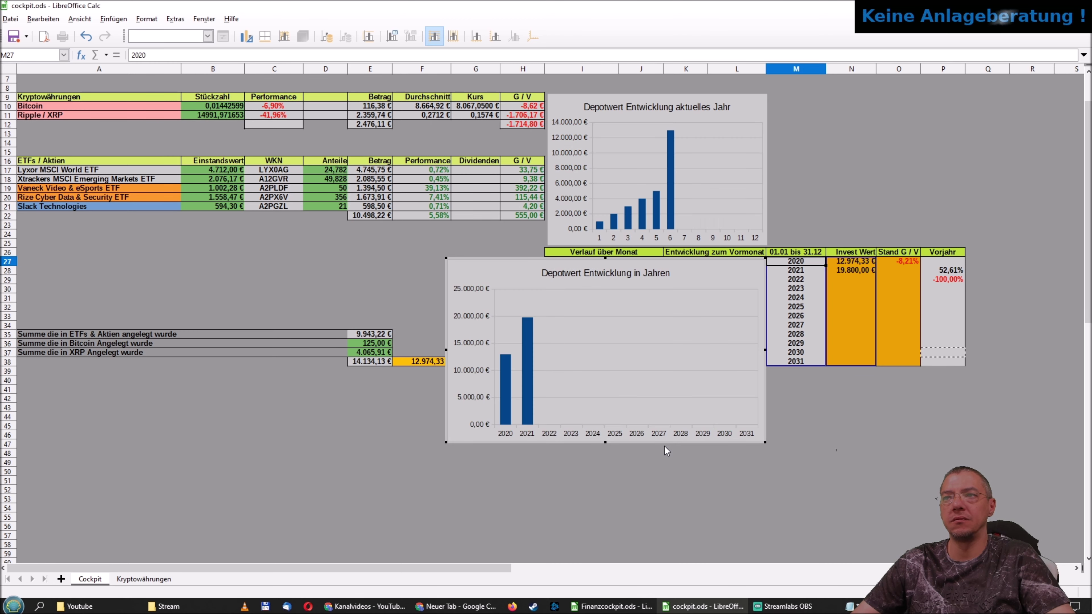
pyautogui.click(870, 474)
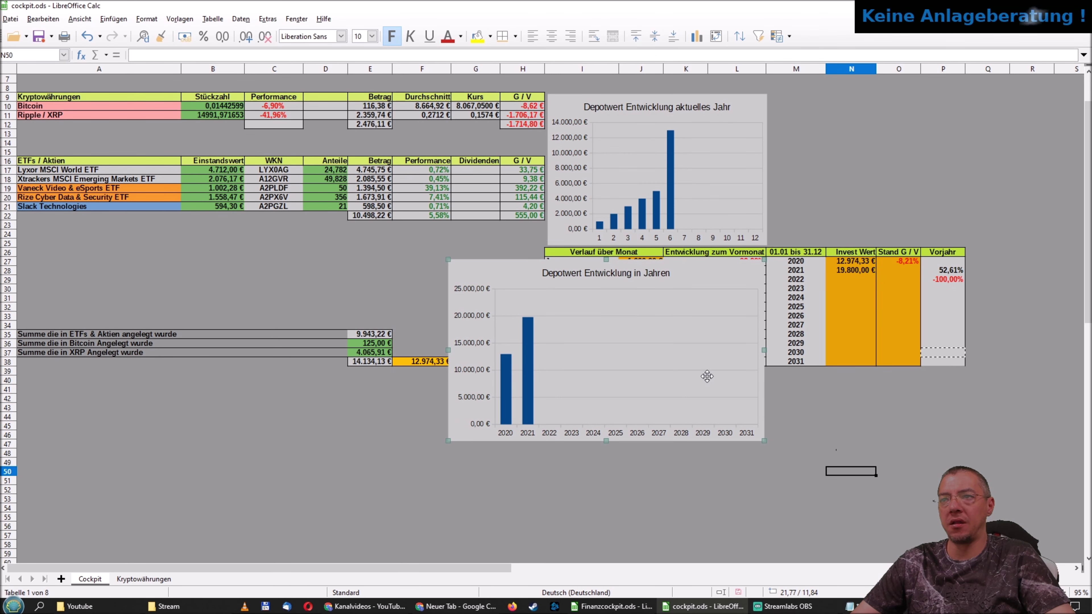
# Move the 'Depotwert Entwicklung in Jahren' chart beside the monthly chart and shorten its height.
pyautogui.moveTo(618, 364); pyautogui.dragTo(936, 200)
pyautogui.moveTo(927, 300); pyautogui.dragTo(914, 265)
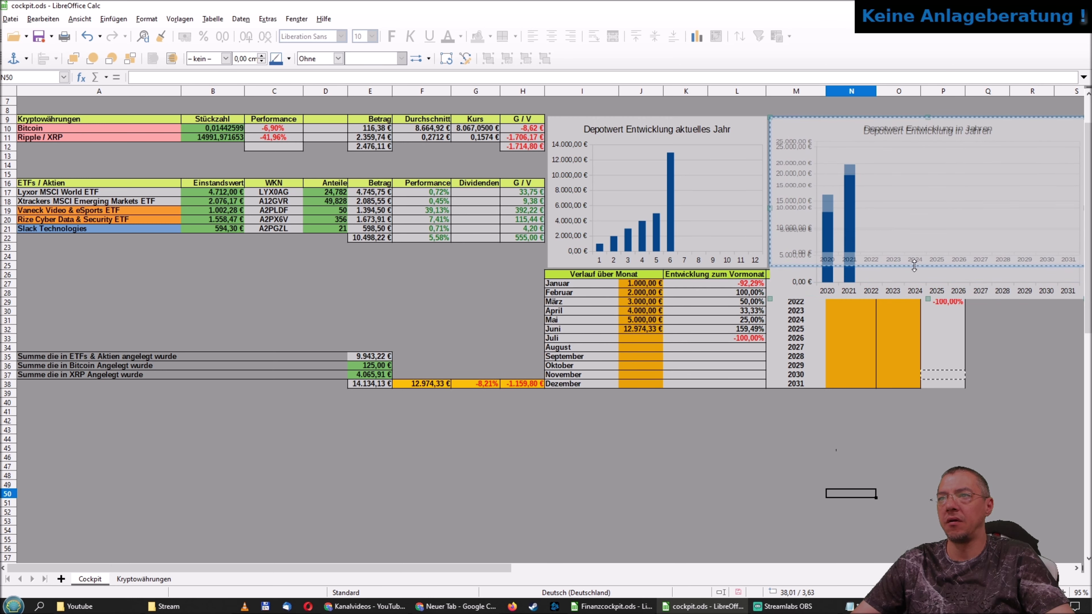
pyautogui.moveTo(772, 194)
pyautogui.mouseDown()
pyautogui.moveTo(933, 212)
pyautogui.moveTo(899, 206)
pyautogui.mouseUp()
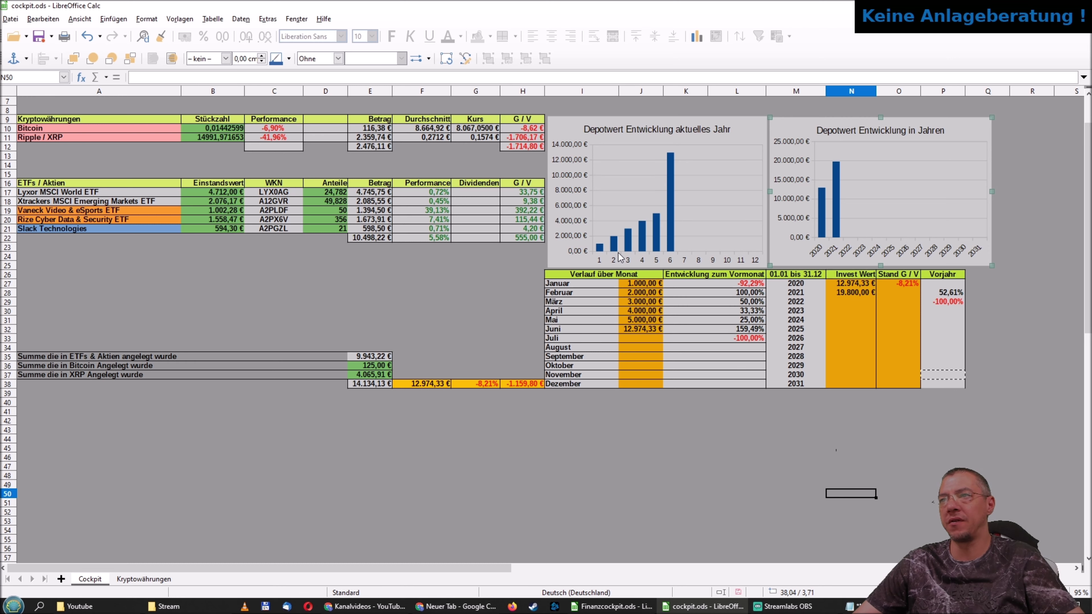
pyautogui.click(858, 293)
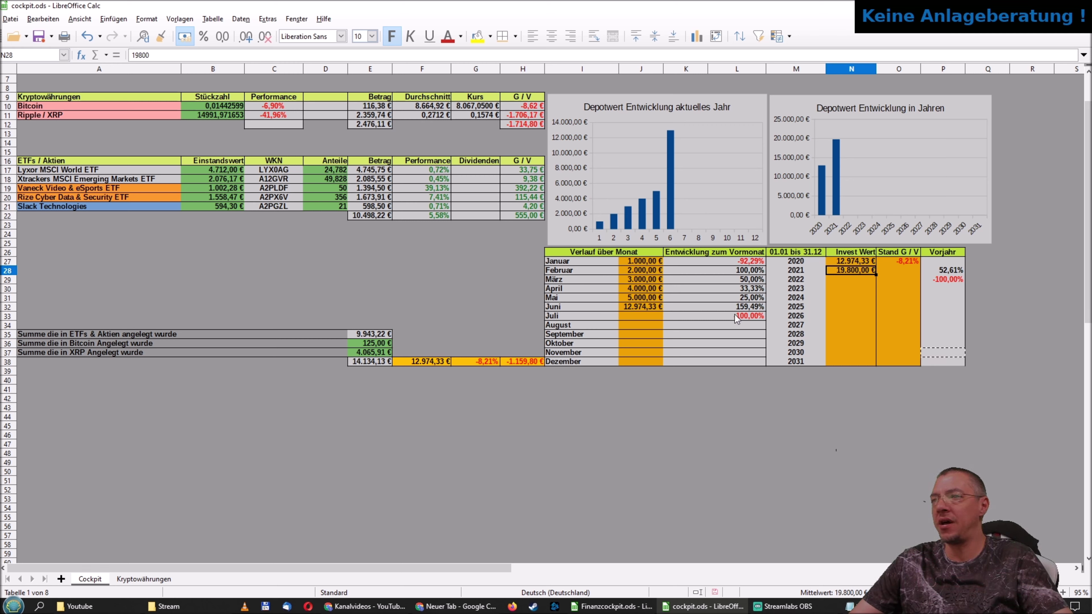
# Select the block M40:P48 and combine it into a single cell M40.
pyautogui.click(769, 374)
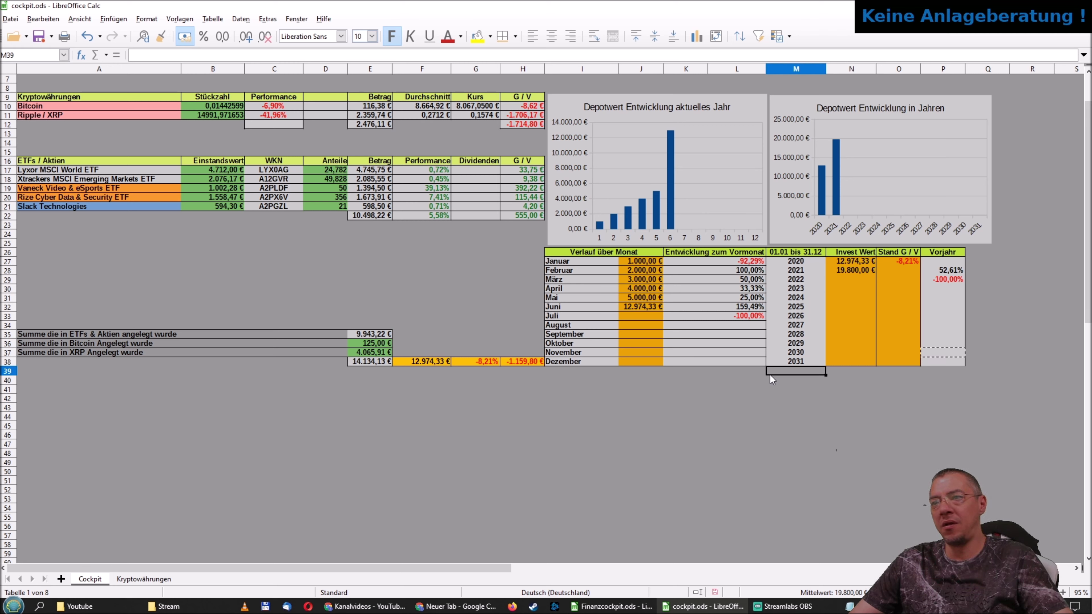
pyautogui.click(773, 383)
pyautogui.moveTo(773, 383); pyautogui.dragTo(936, 454)
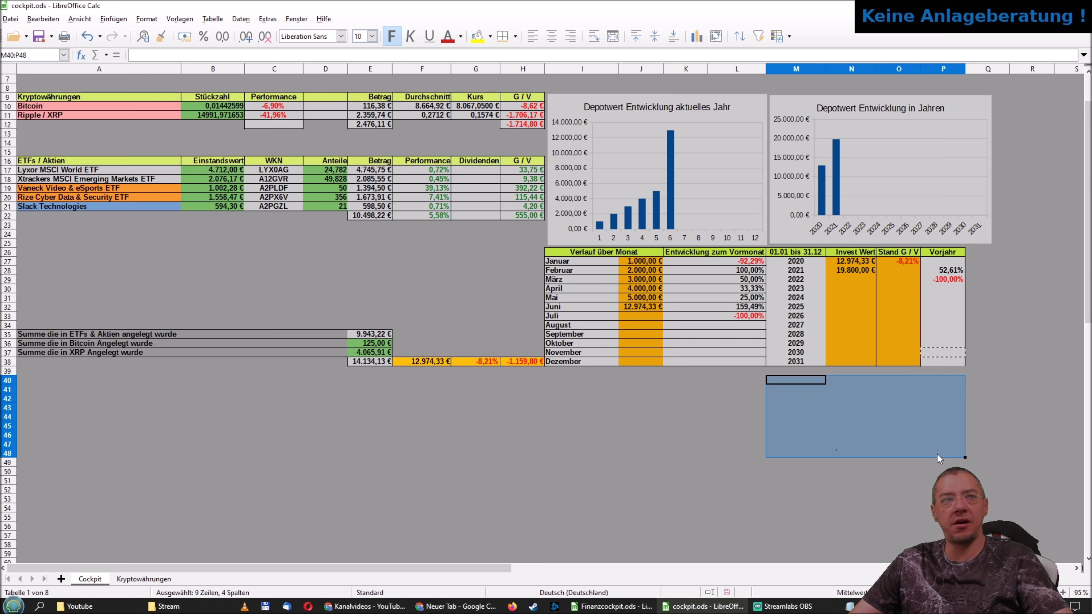
pyautogui.rightClick(936, 457)
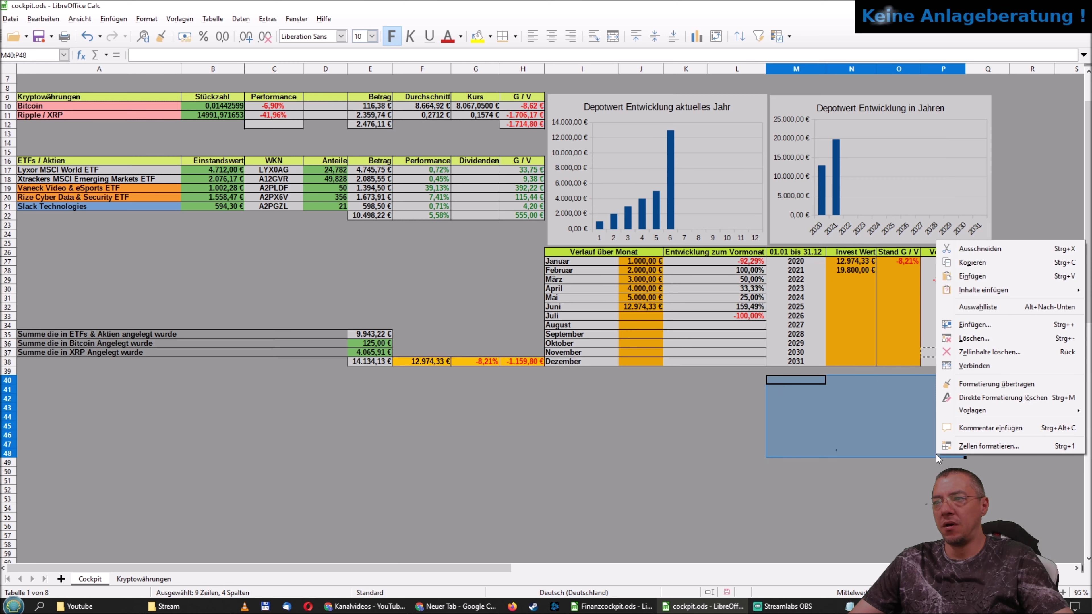
pyautogui.click(956, 367)
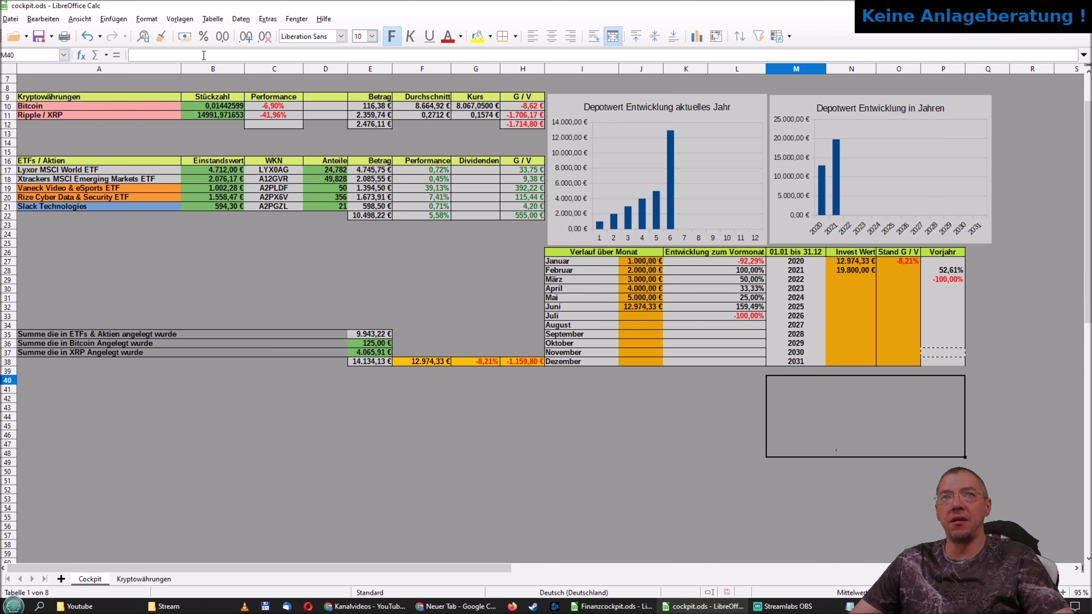
pyautogui.click(184, 56)
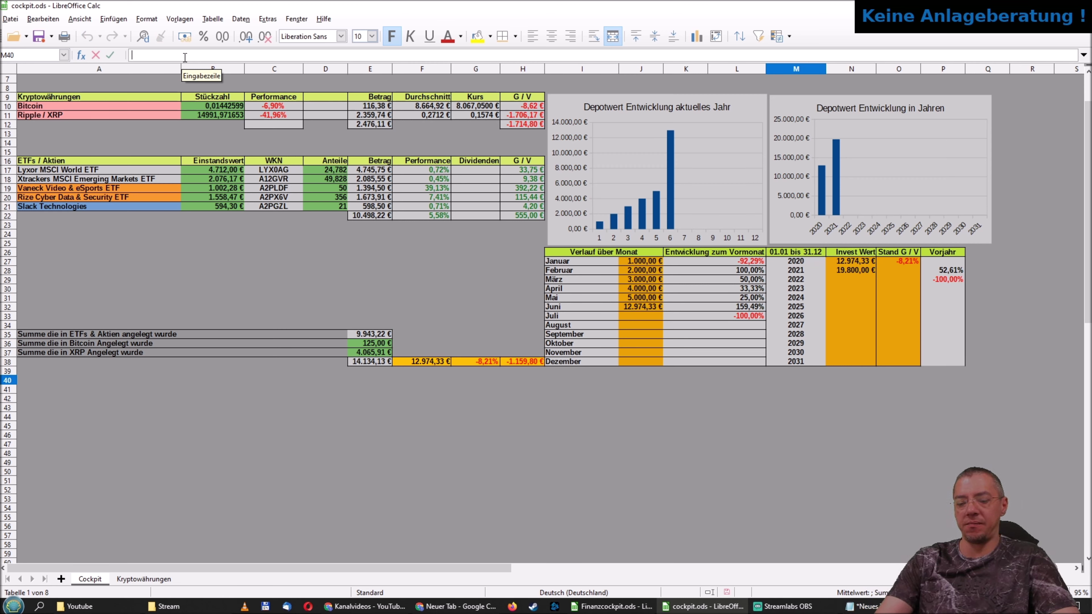
# Enter =WENN(H38>=0;"J";WENN(H38<=0;"L")) in merged cell M40.
pyautogui.write('=WENN')
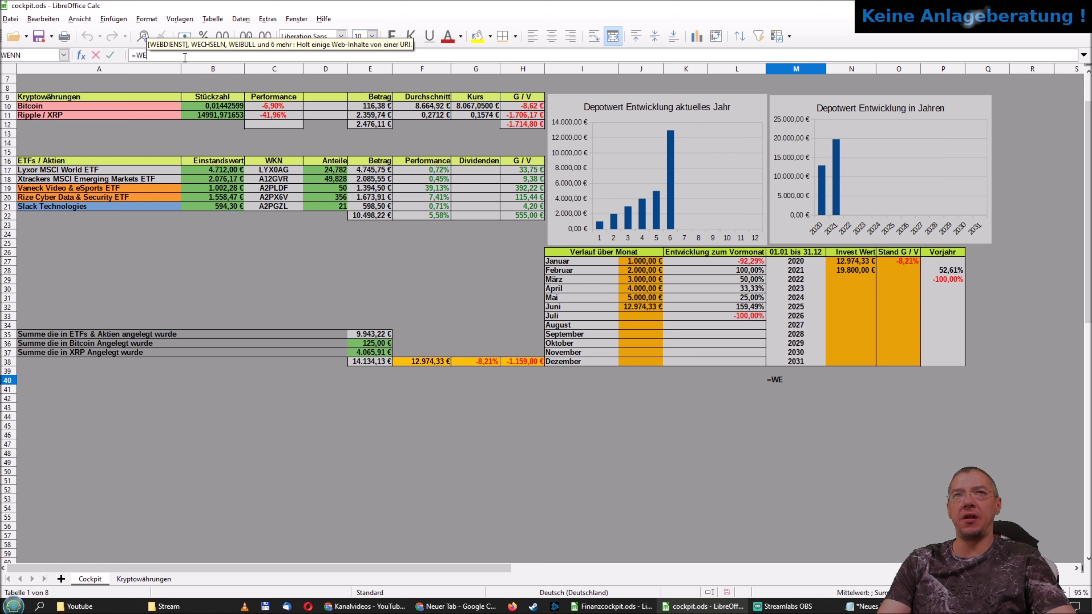
pyautogui.write('(')
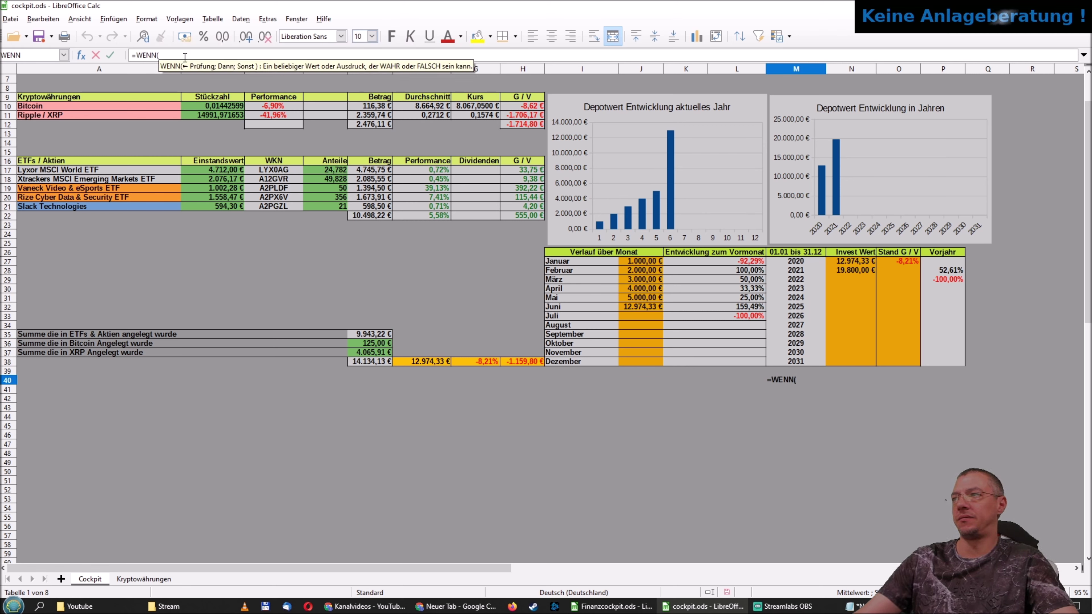
pyautogui.click(529, 363)
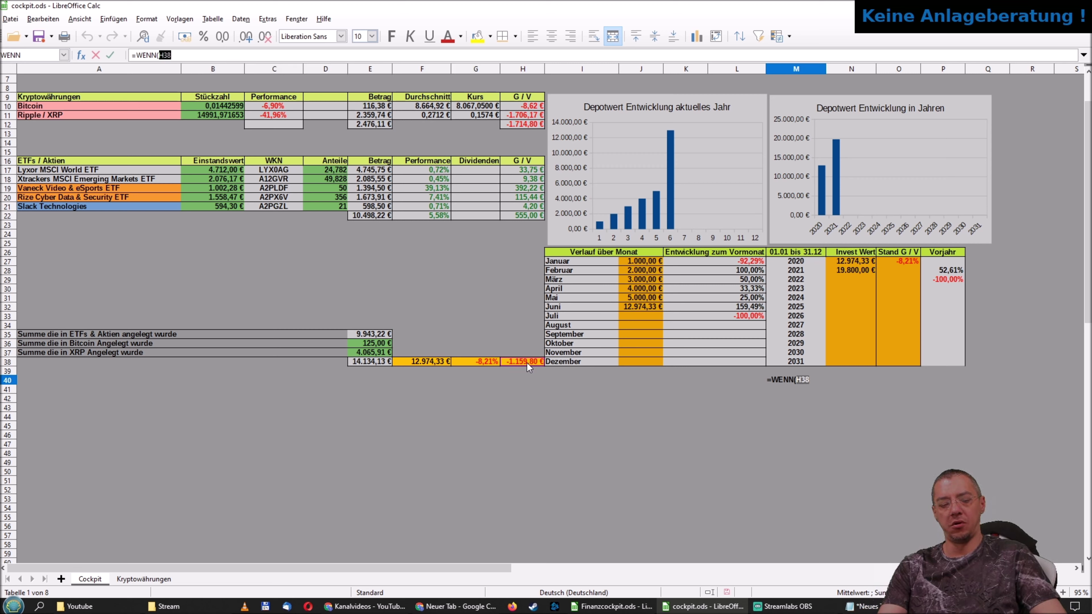
pyautogui.write('>')
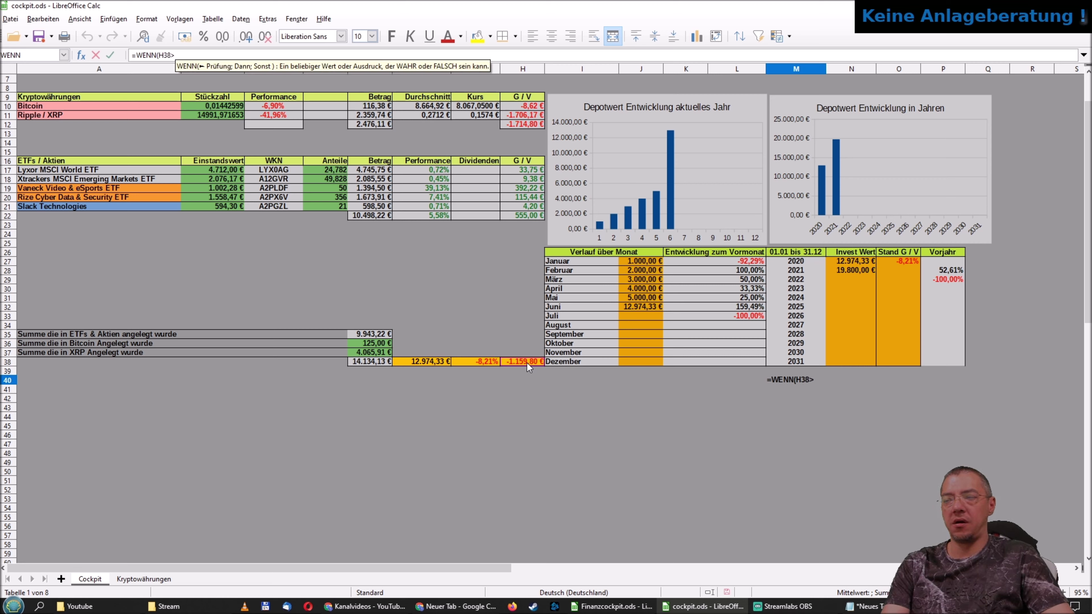
pyautogui.write('=')
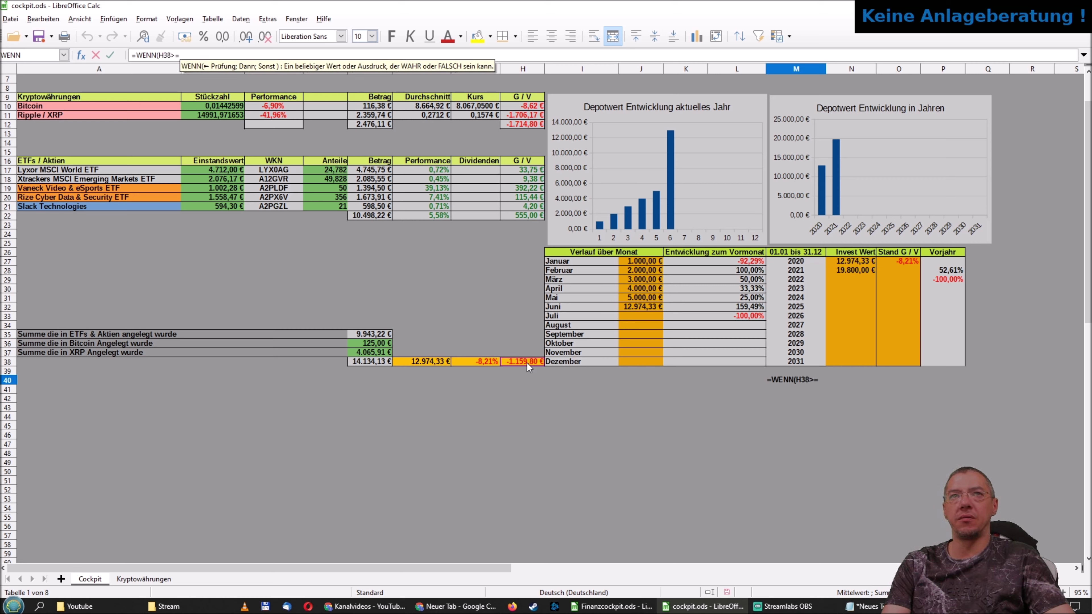
pyautogui.write('0')
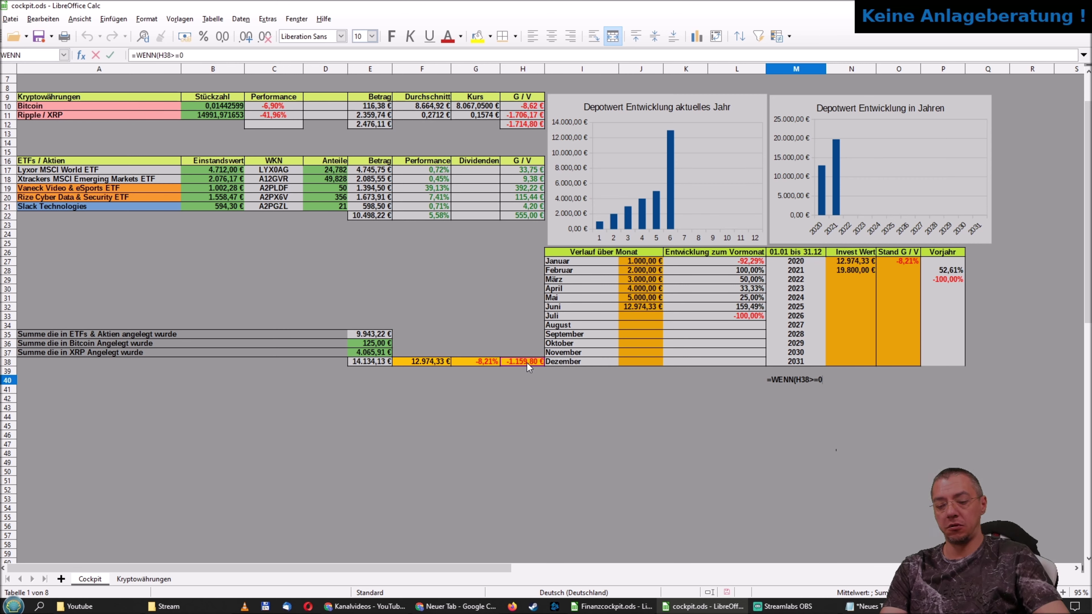
pyautogui.write(';"J')
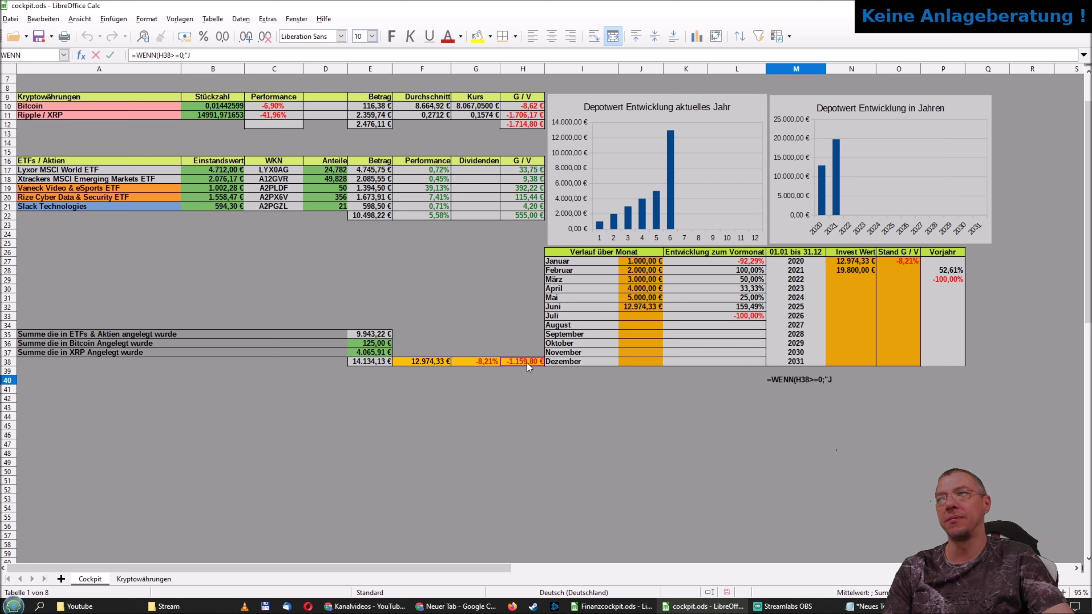
pyautogui.write('"')
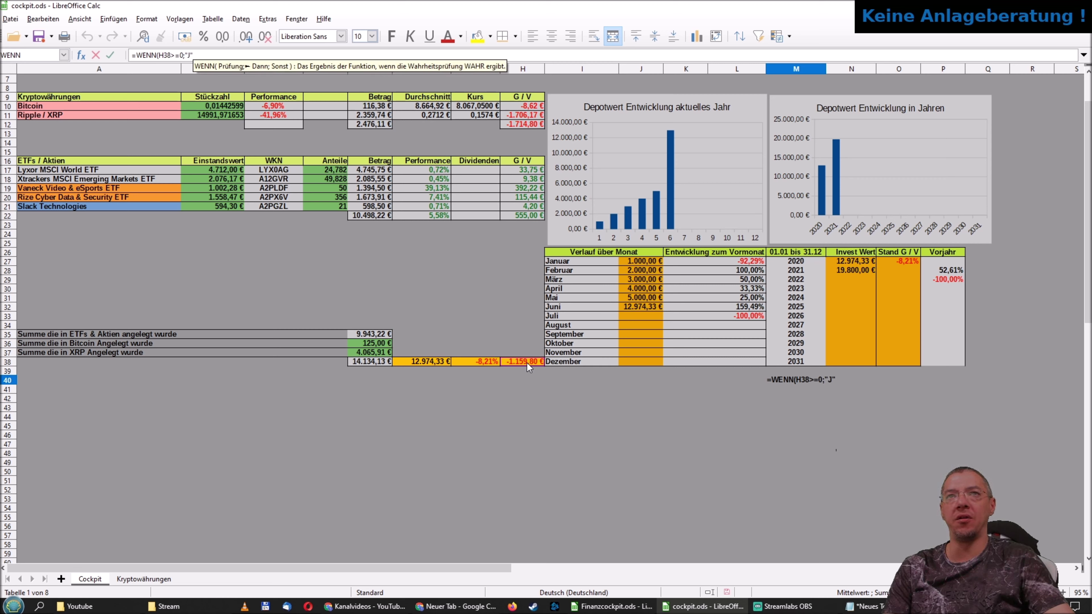
pyautogui.write(';')
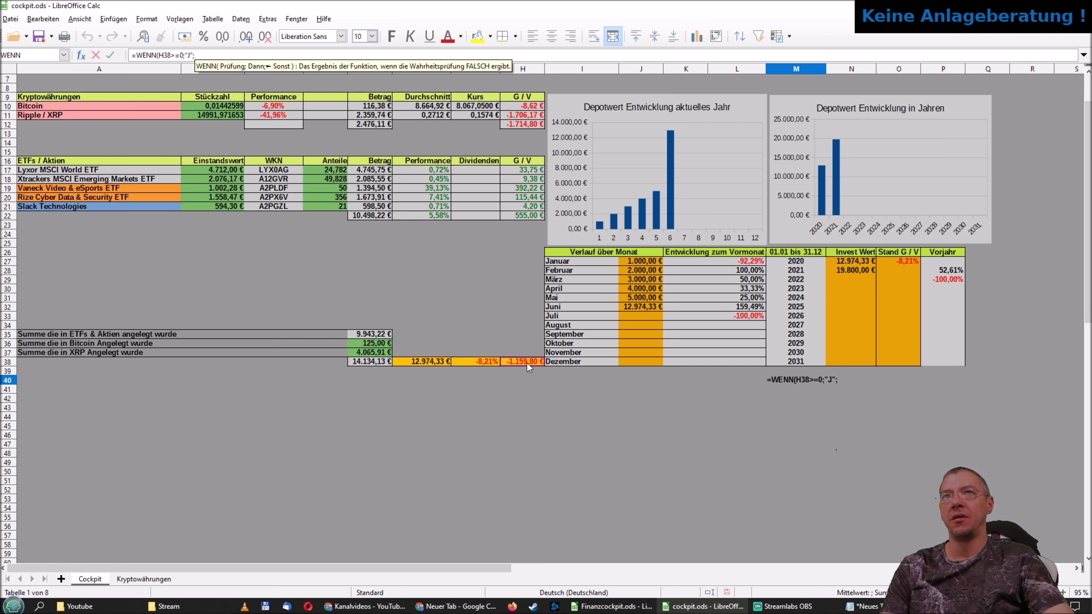
pyautogui.write('WENN')
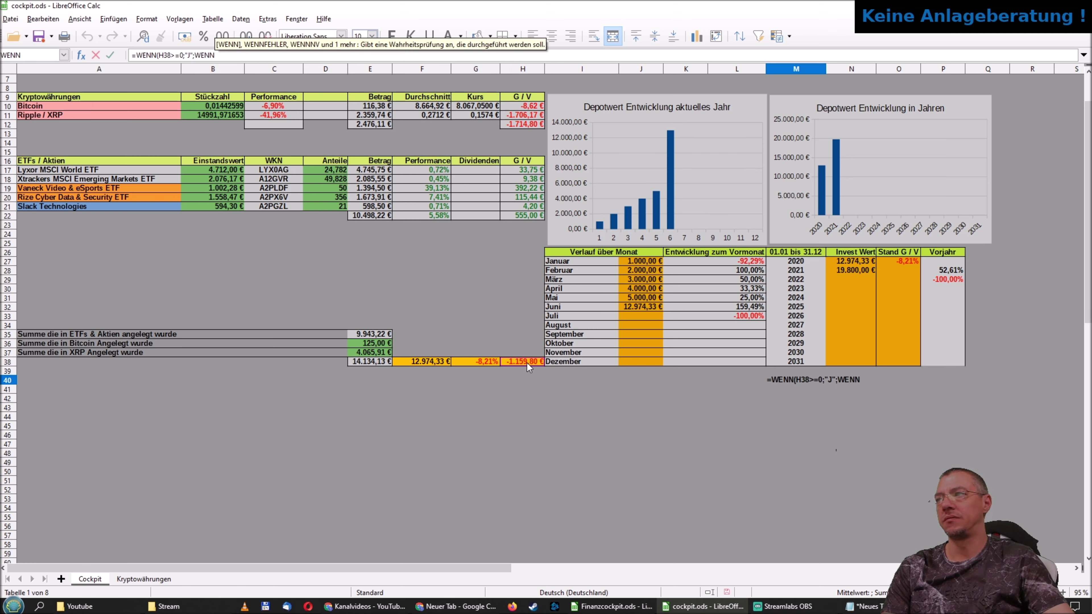
pyautogui.write('(')
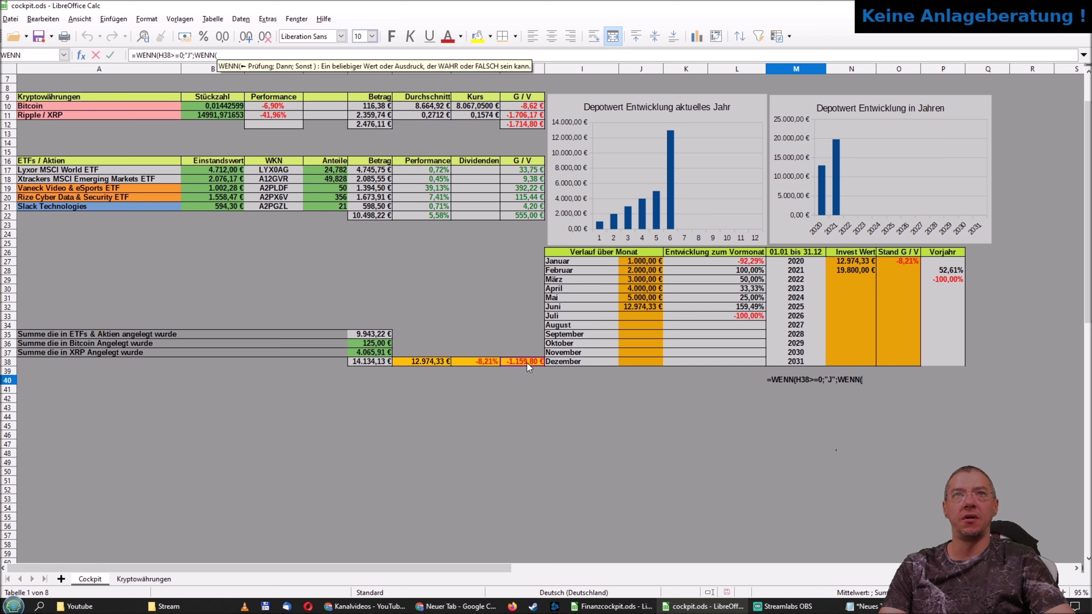
pyautogui.write('H38')
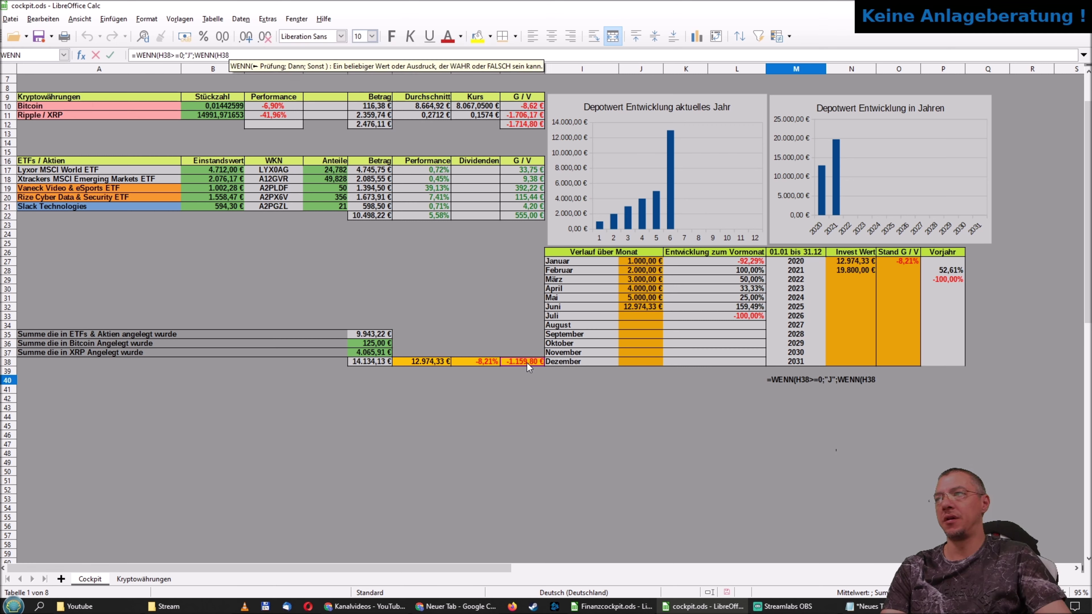
pyautogui.write('<=0')
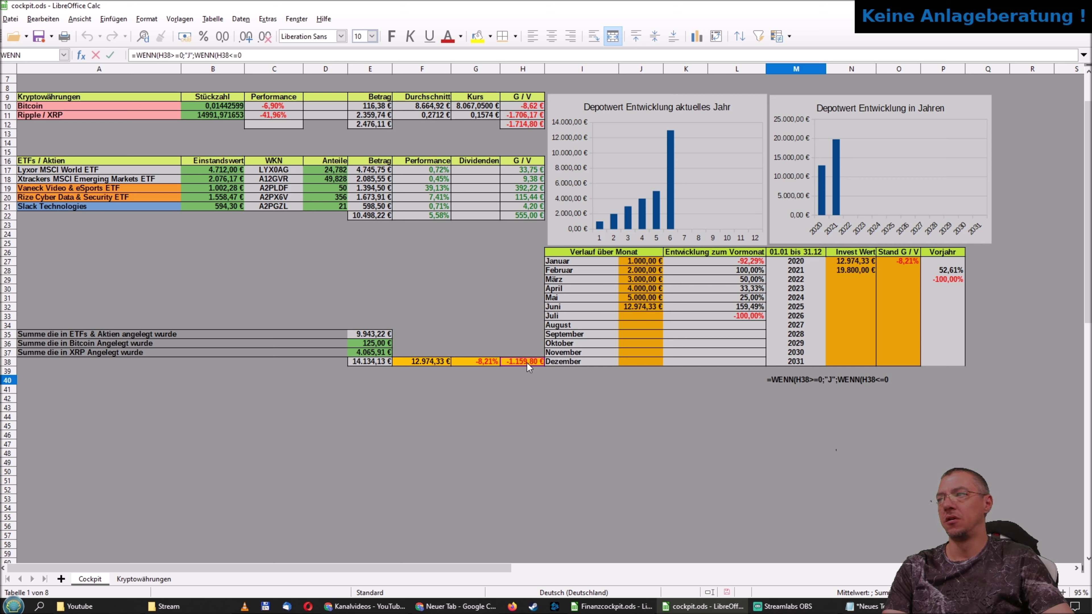
pyautogui.write(';"L')
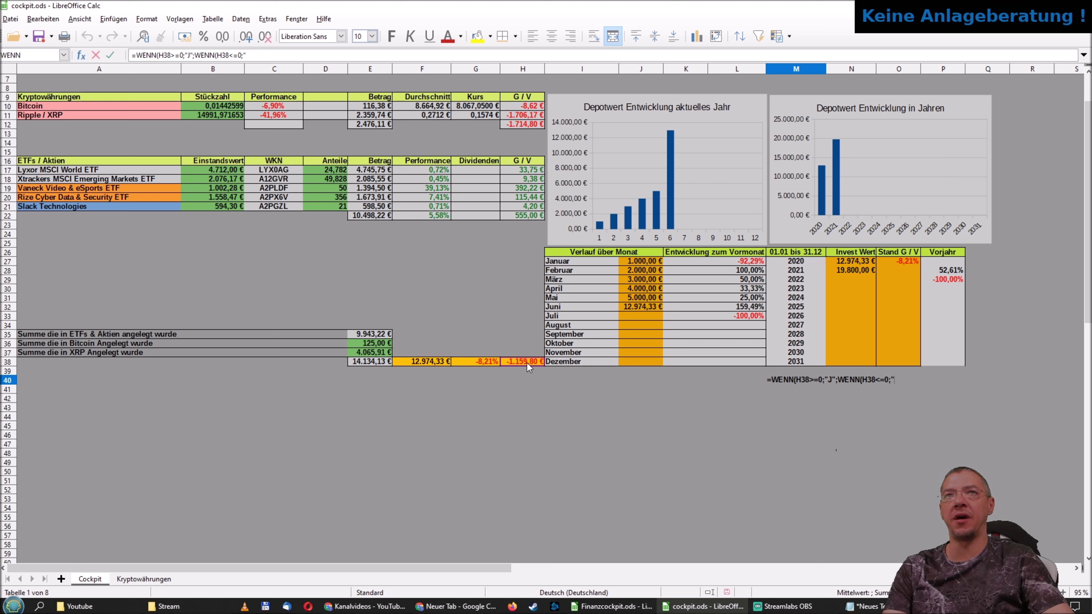
pyautogui.write('"')
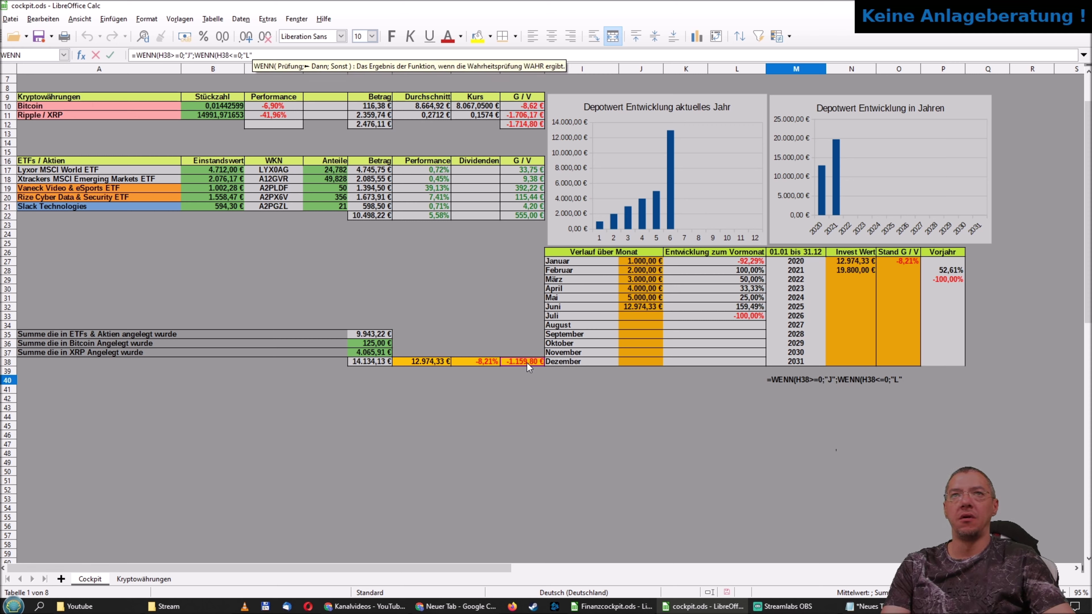
pyautogui.write('))')
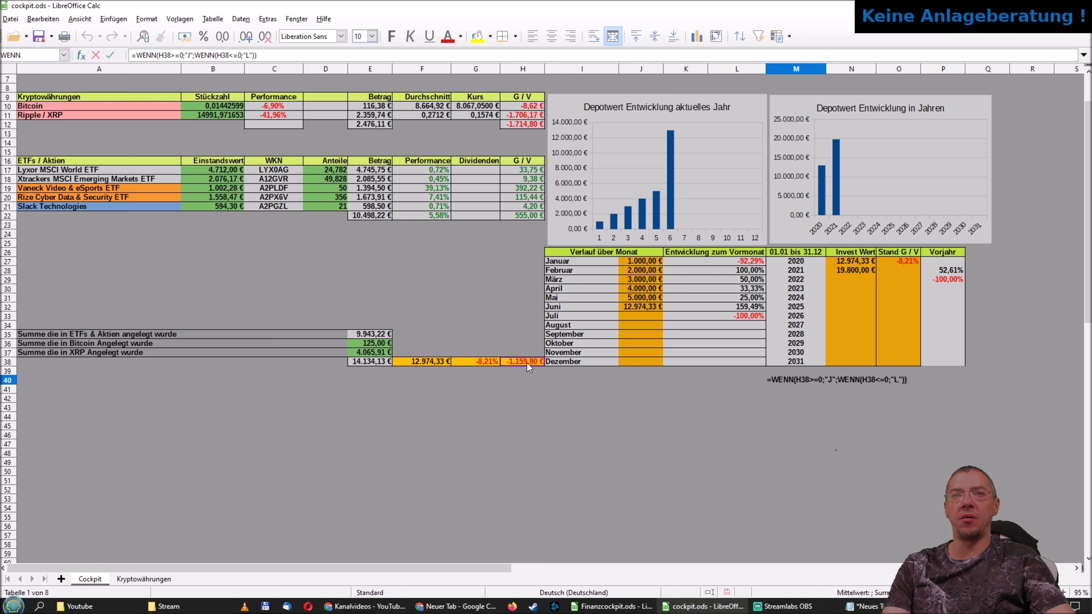
pyautogui.press('Return')
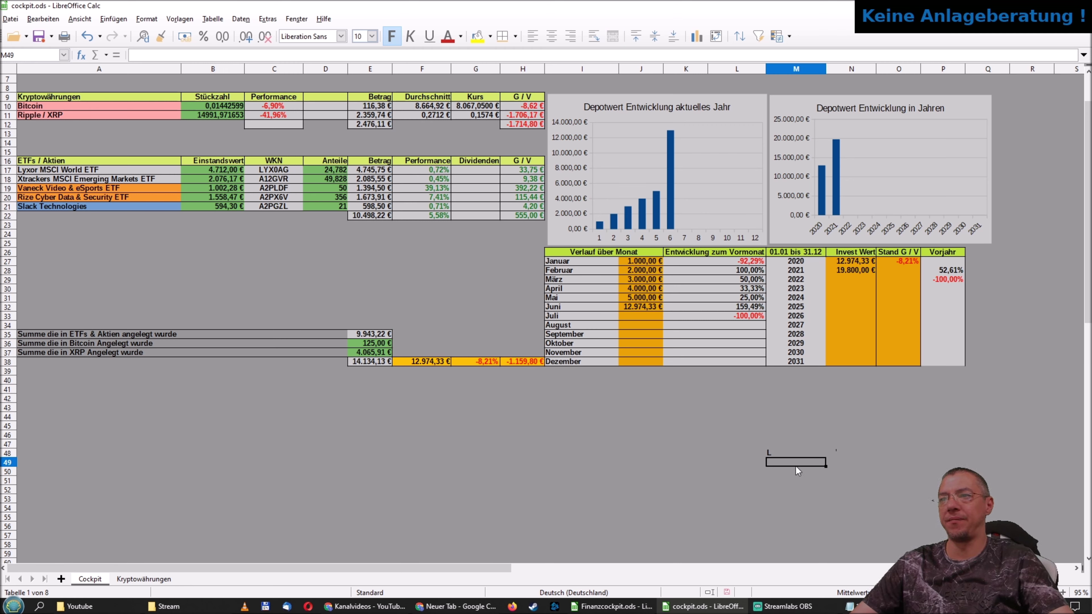
# Vertically centre the 'L' in merged cell M40 and switch its font to Wingdings.
pyautogui.click(784, 450)
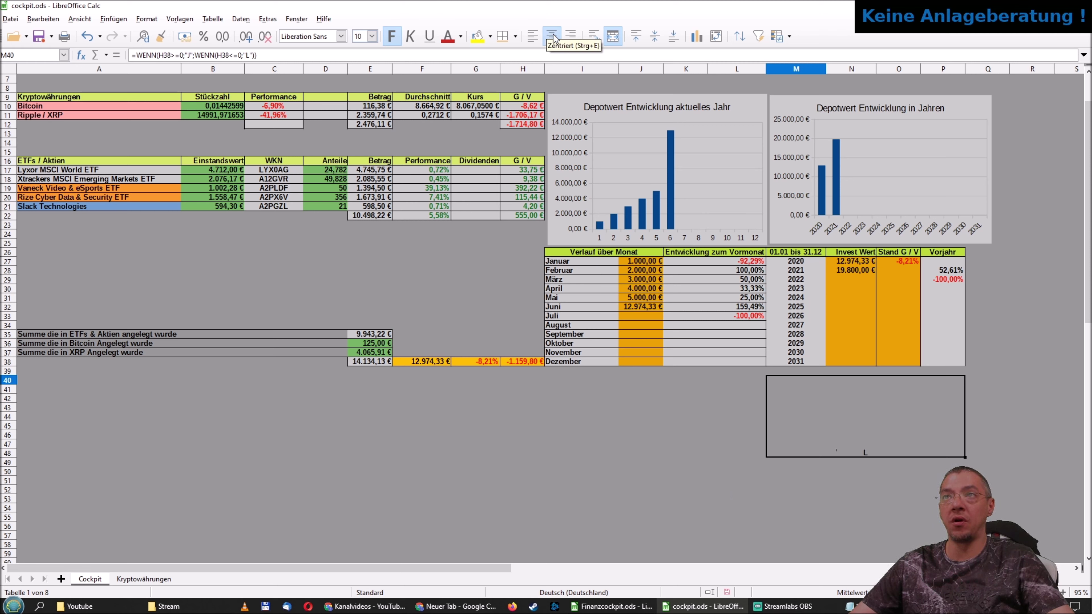
pyautogui.click(655, 37)
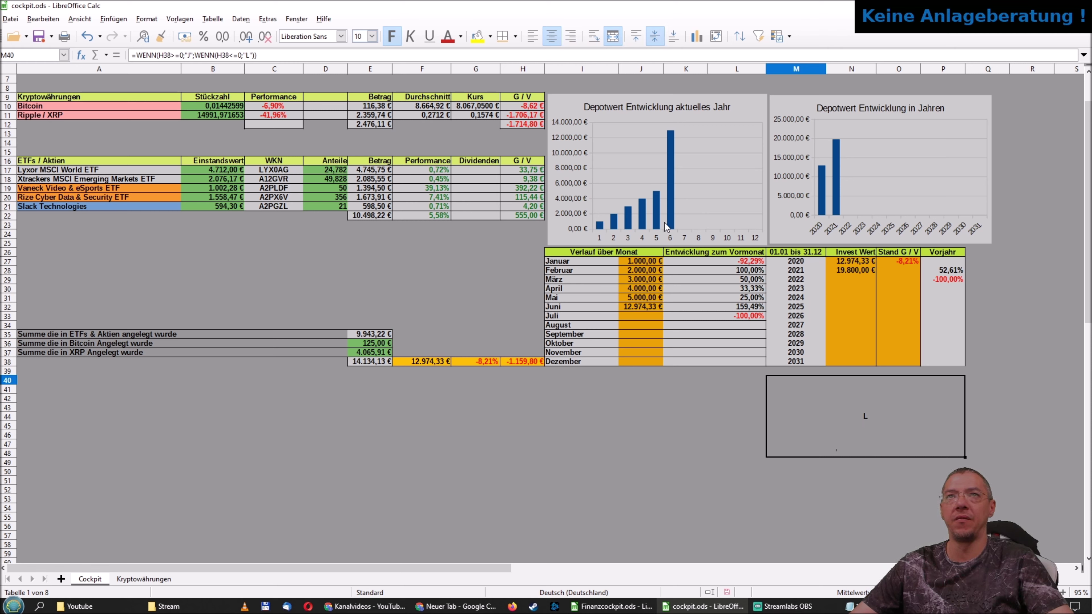
pyautogui.click(342, 37)
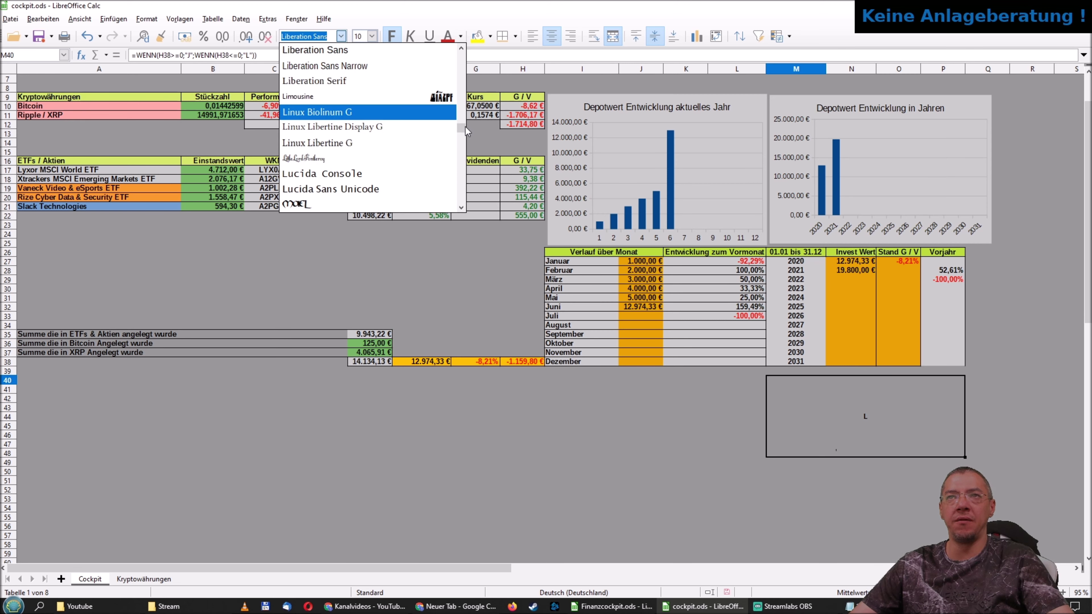
pyautogui.moveTo(466, 129); pyautogui.dragTo(461, 192)
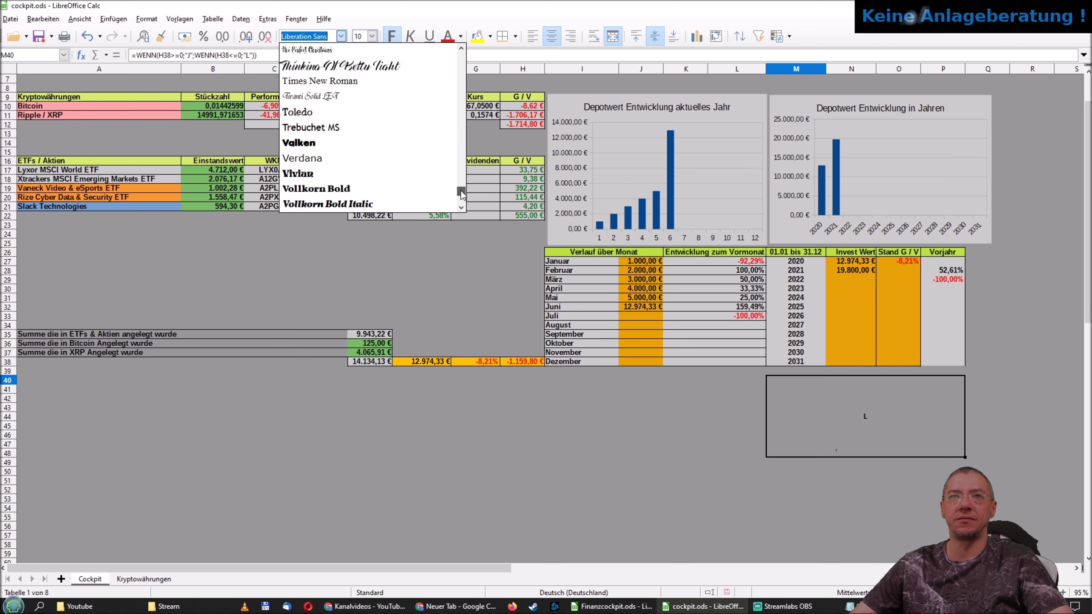
pyautogui.scroll(-3, 461, 194)
pyautogui.scroll(-3, 356, 176)
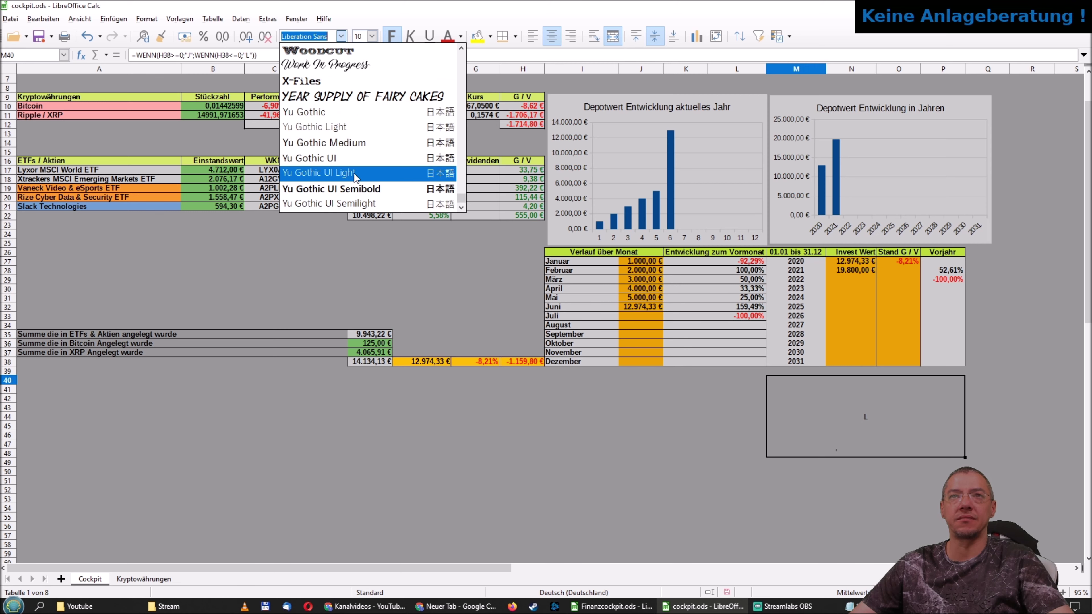
pyautogui.scroll(2, 356, 177)
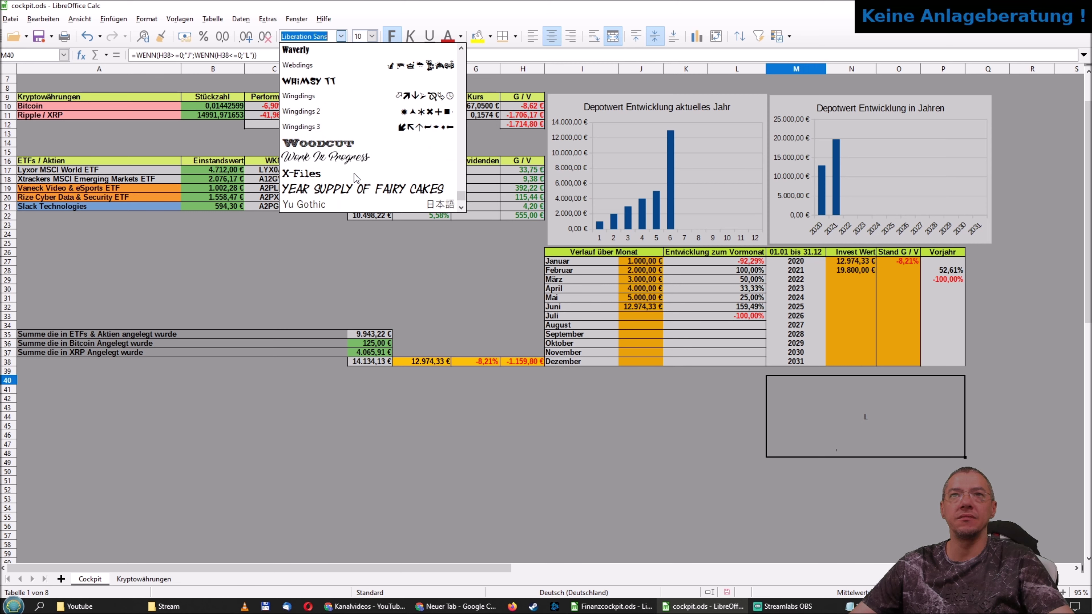
pyautogui.click(312, 100)
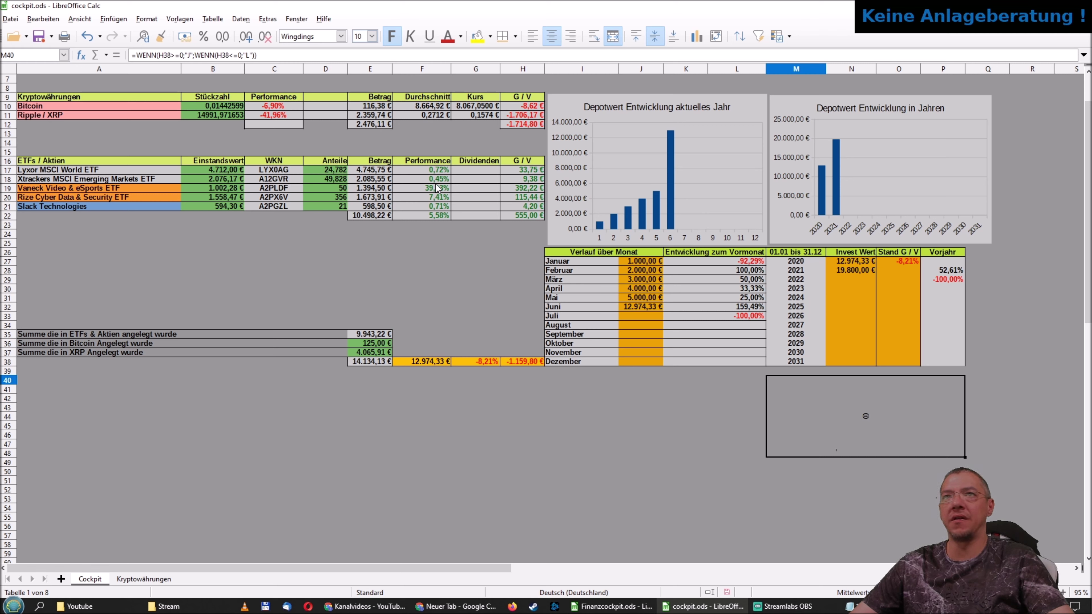
# Enlarge the Wingdings frowning face to size 130, then select the Lyxor Einstandswert in B17.
pyautogui.click(359, 36)
pyautogui.write('15')
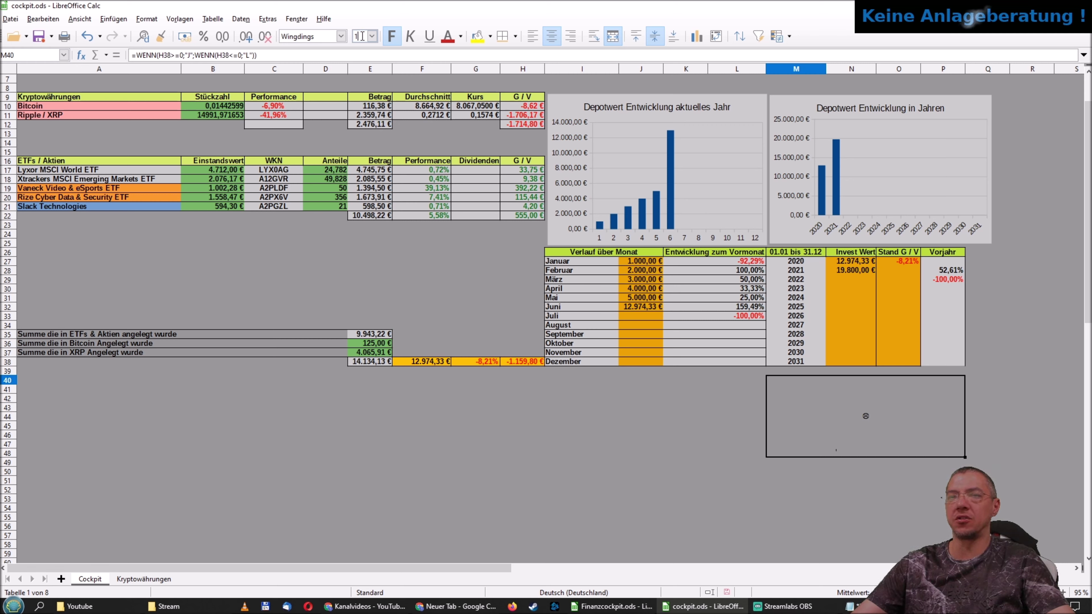
pyautogui.press('Return')
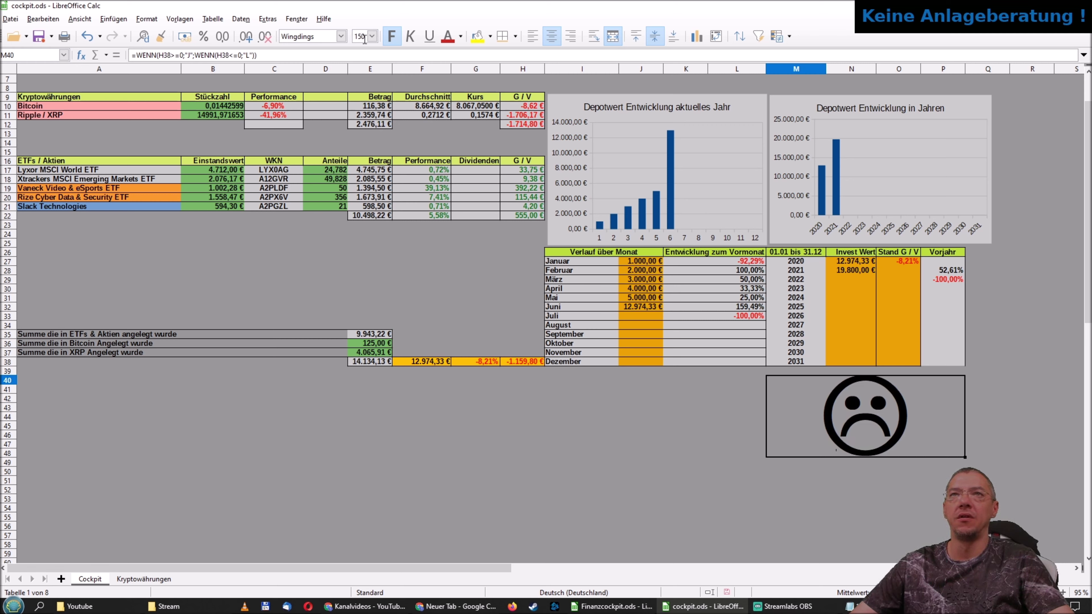
pyautogui.click(362, 37)
pyautogui.write('130')
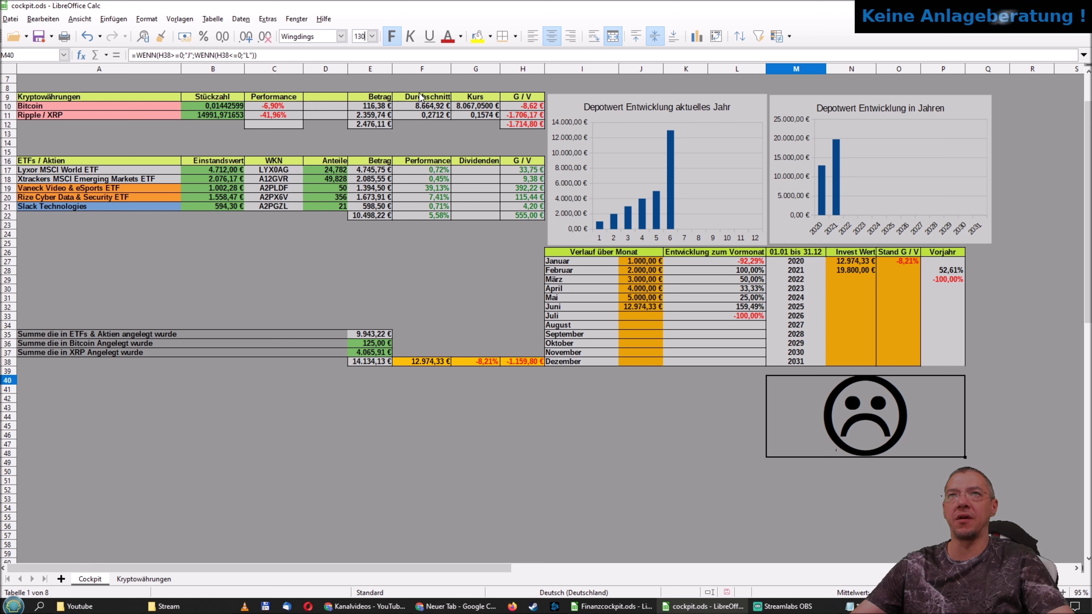
pyautogui.press('Return')
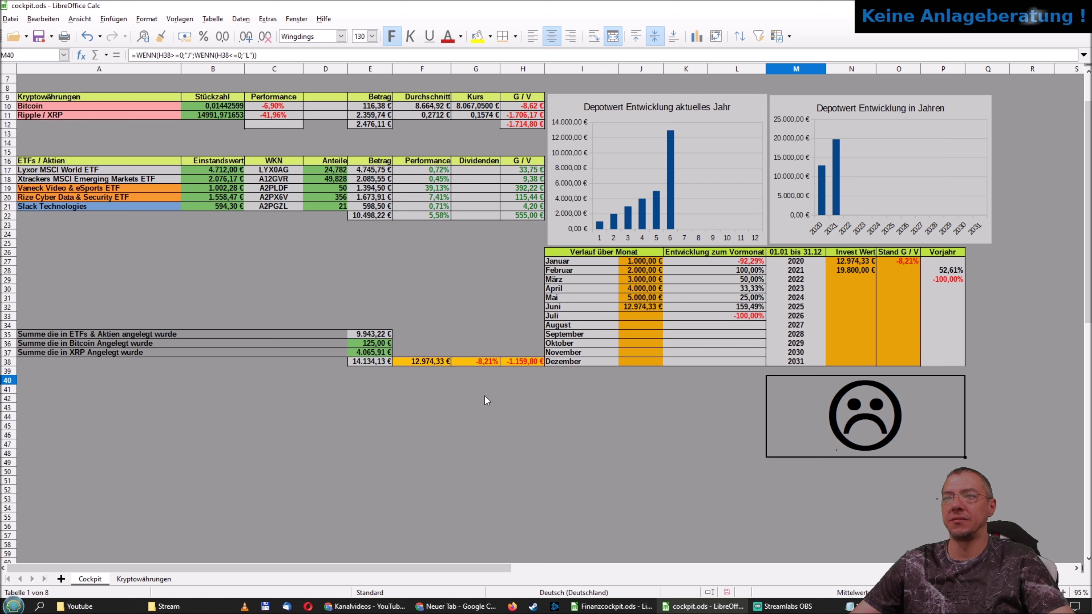
pyautogui.click(637, 444)
pyautogui.click(903, 399)
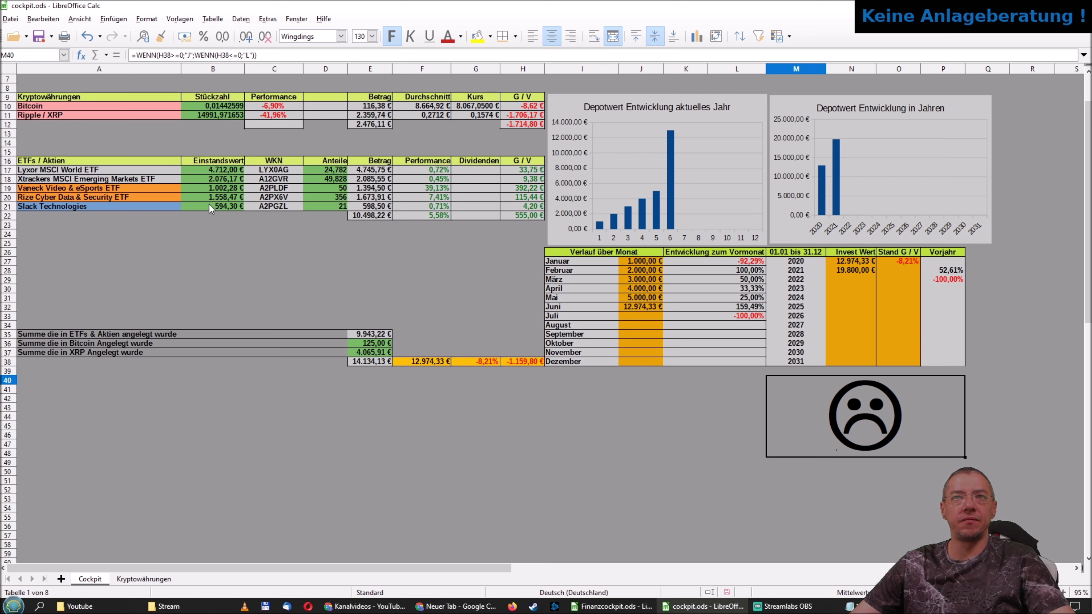
pyautogui.click(211, 169)
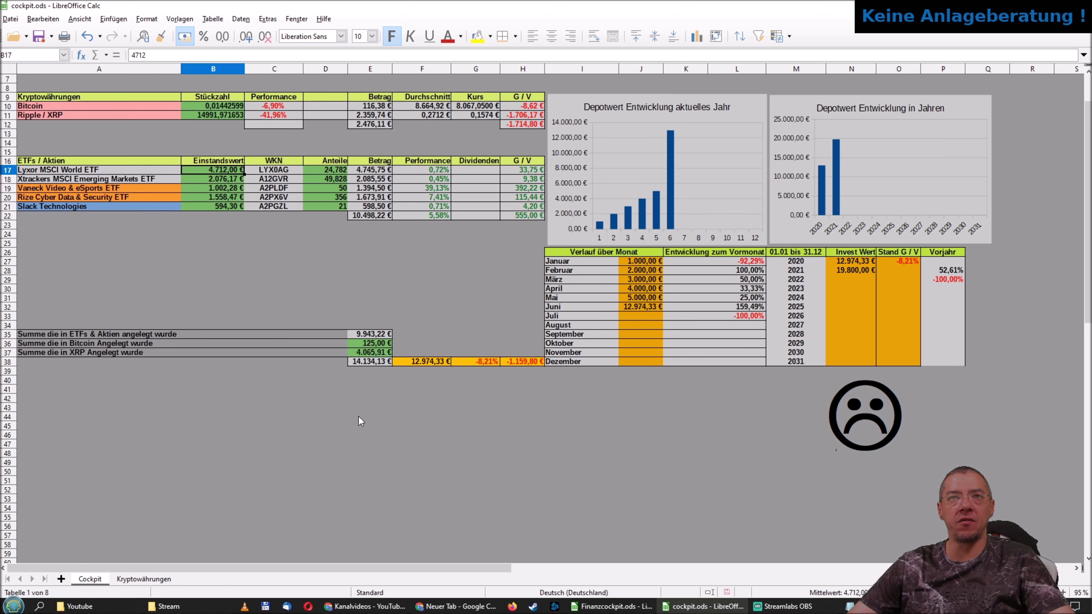
# Test B17 with 2.000 € to see the smiley turn happy, then restore 4.712 €.
pyautogui.write('2000')
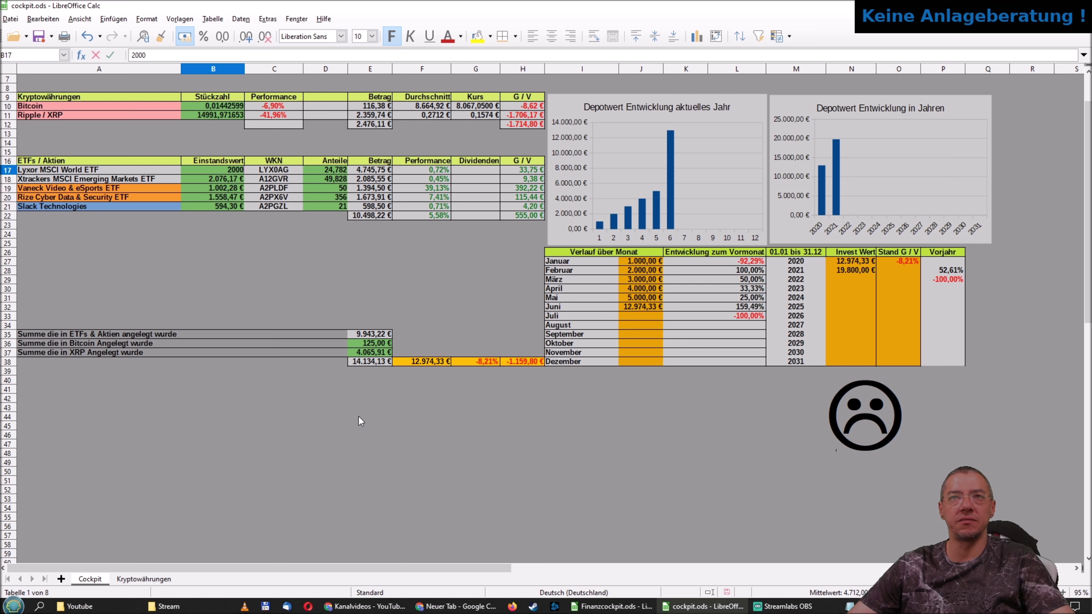
pyautogui.press('Return')
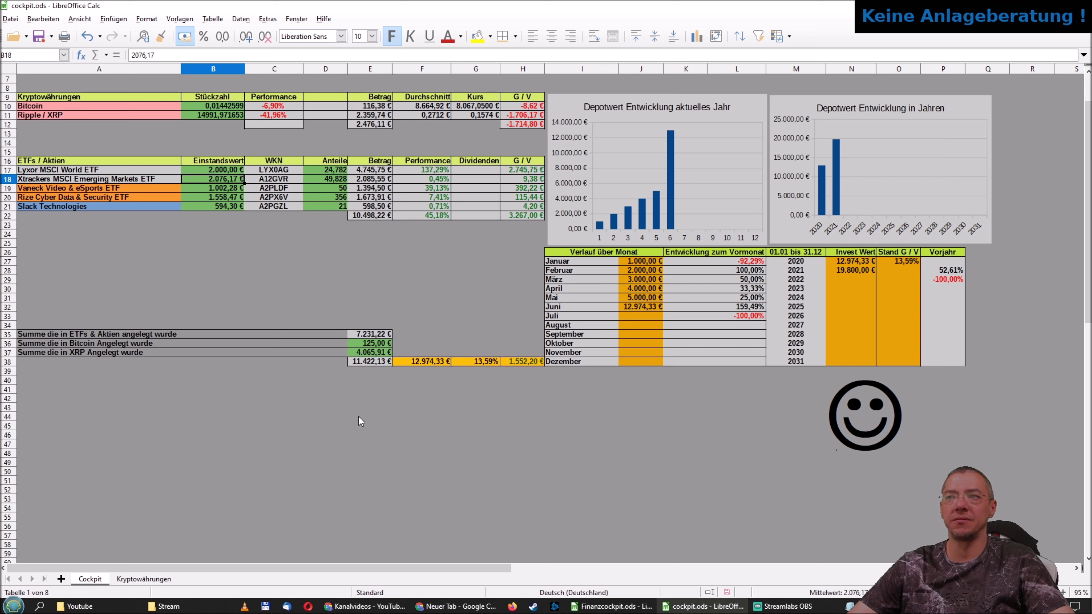
pyautogui.press('Up')
pyautogui.write('4')
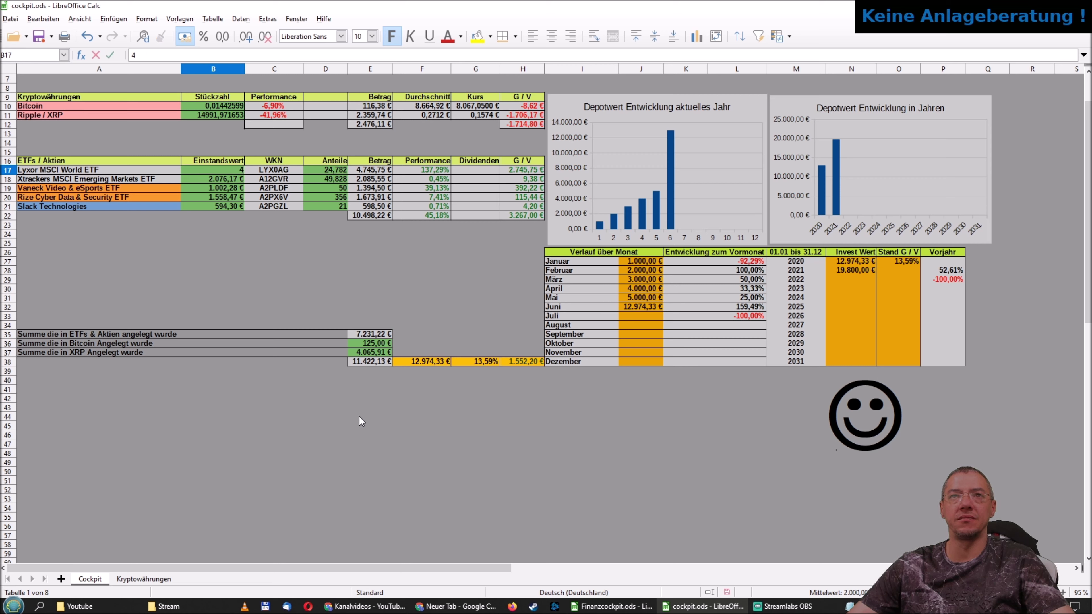
pyautogui.write('.712')
pyautogui.press('Return')
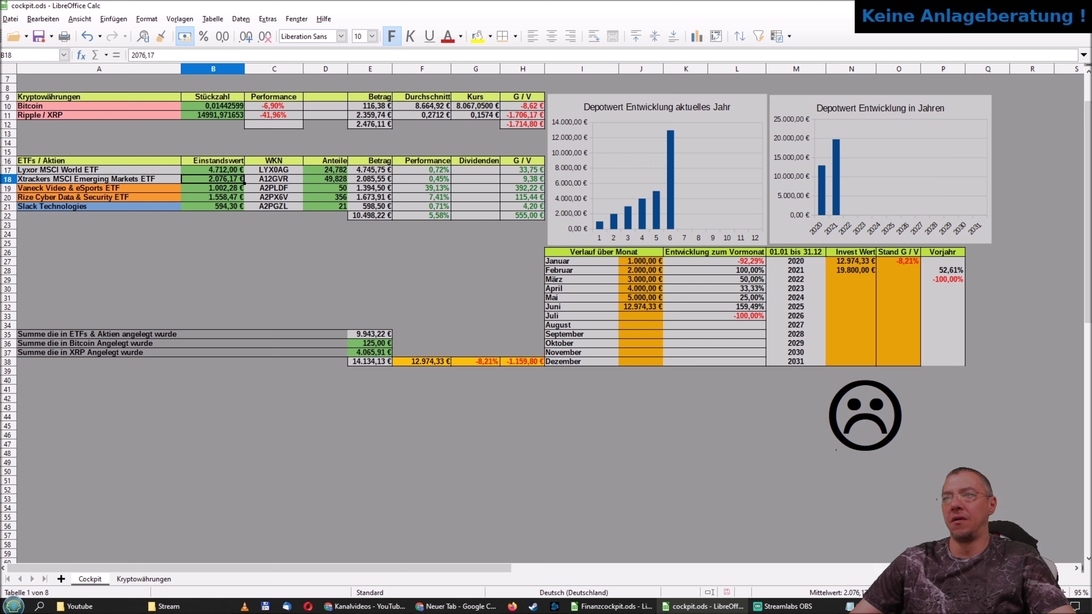
# Put an outer border around the smiley box M40.
pyautogui.click(929, 435)
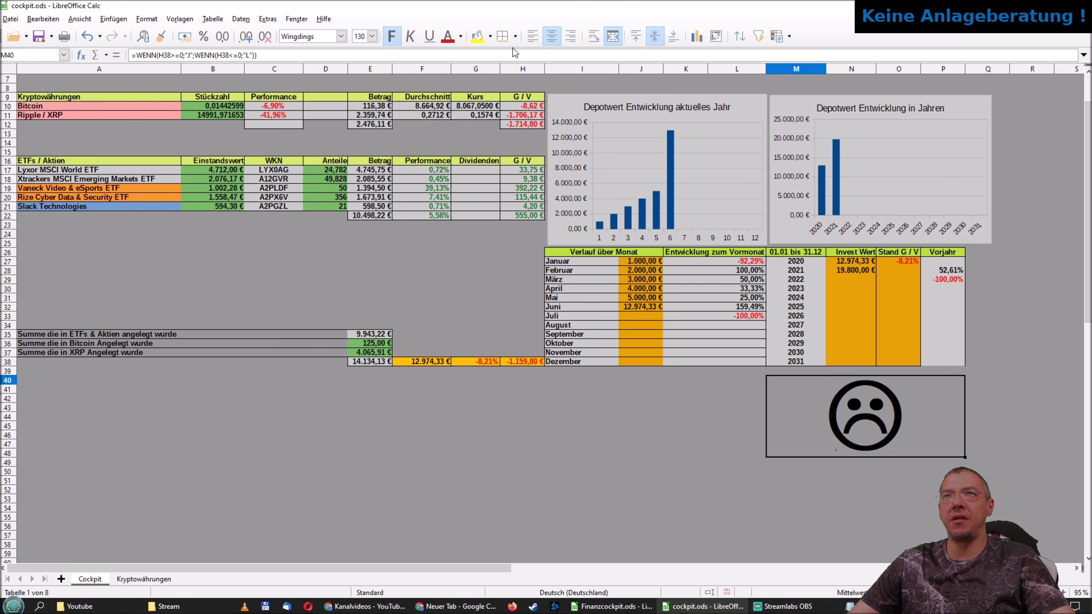
pyautogui.click(515, 37)
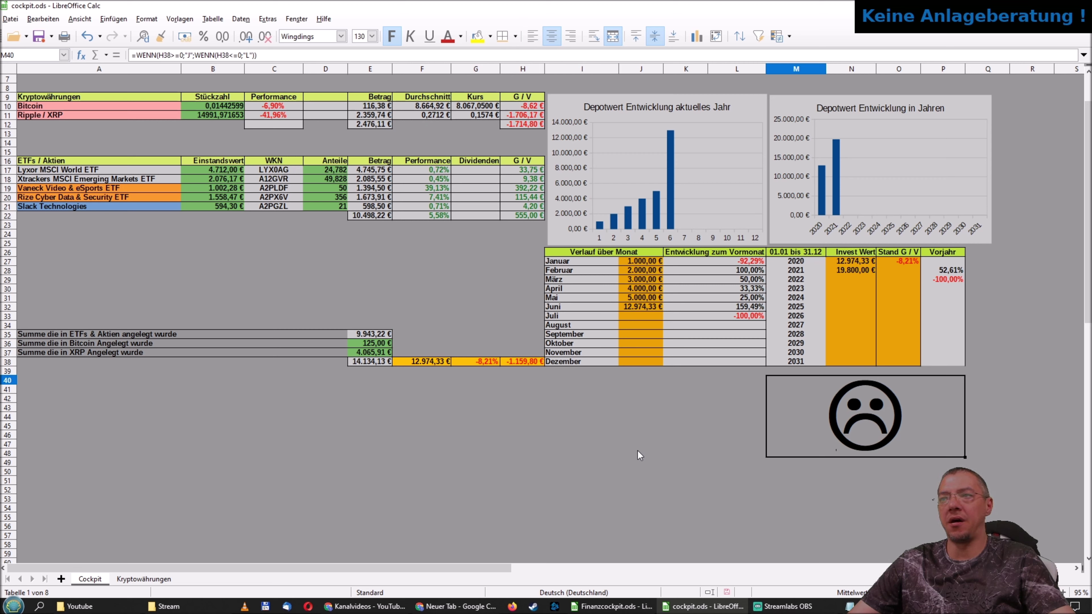
pyautogui.click(638, 451)
# Merge the cells below the smiley into M49 and link it to G38 with =G38.
pyautogui.moveTo(781, 465); pyautogui.dragTo(940, 471)
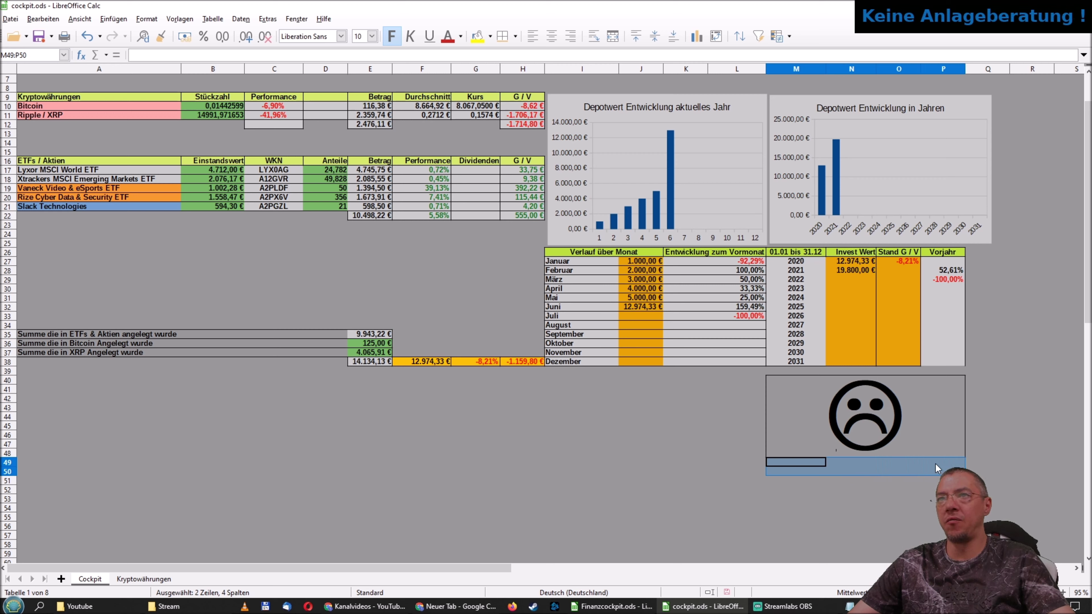
pyautogui.rightClick(936, 464)
pyautogui.click(976, 374)
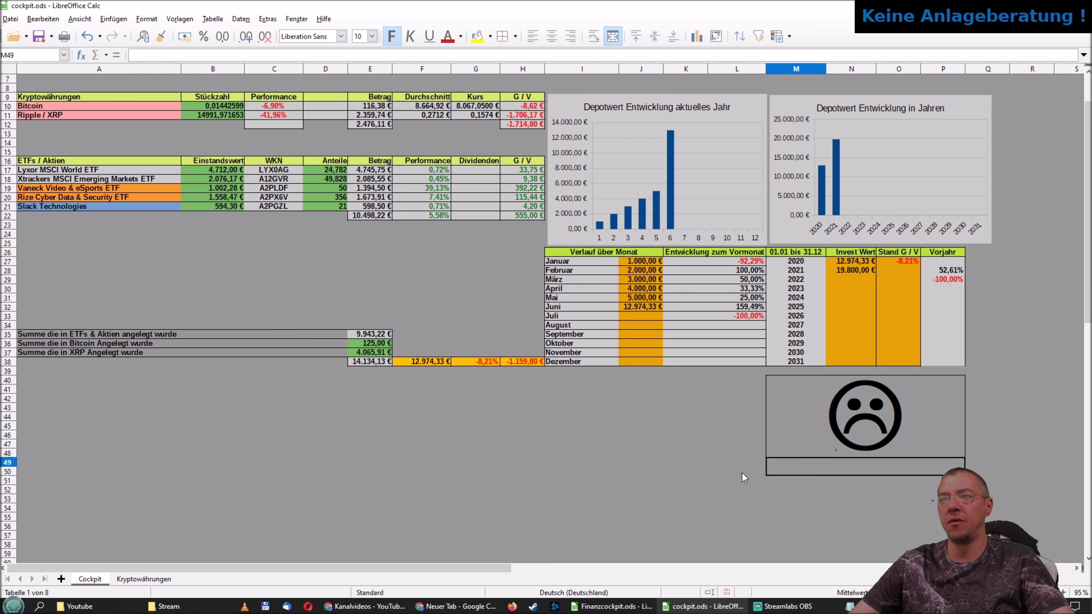
pyautogui.click(874, 469)
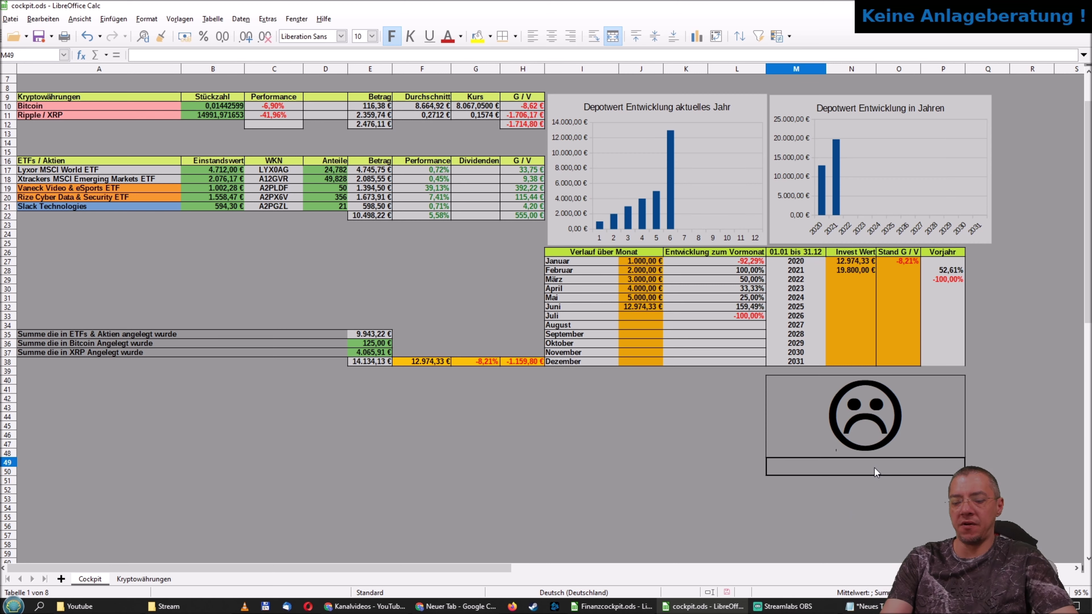
pyautogui.write('=')
pyautogui.click(482, 361)
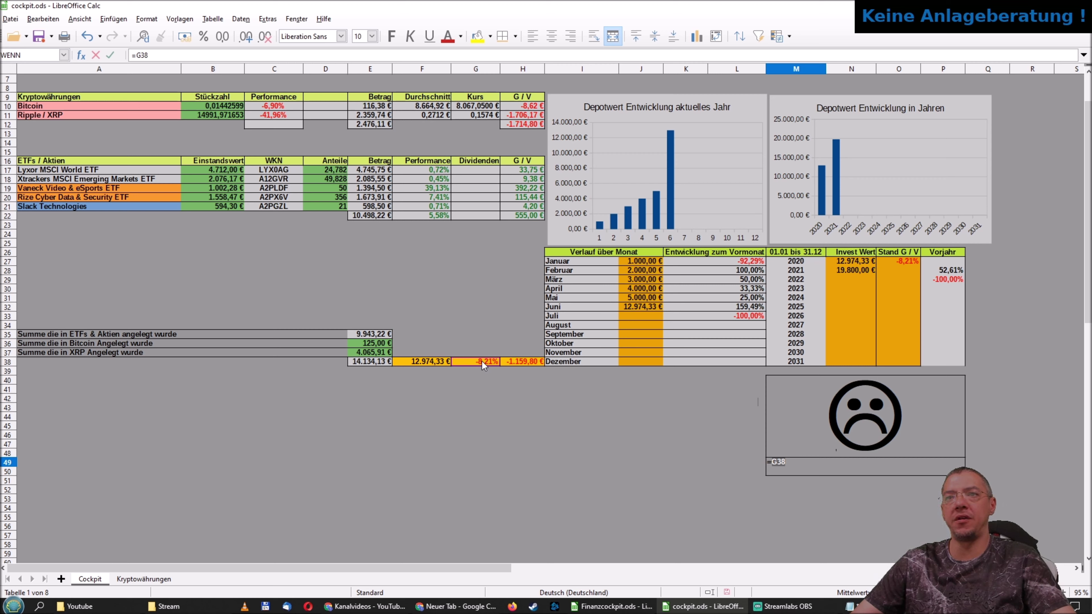
pyautogui.press('Return')
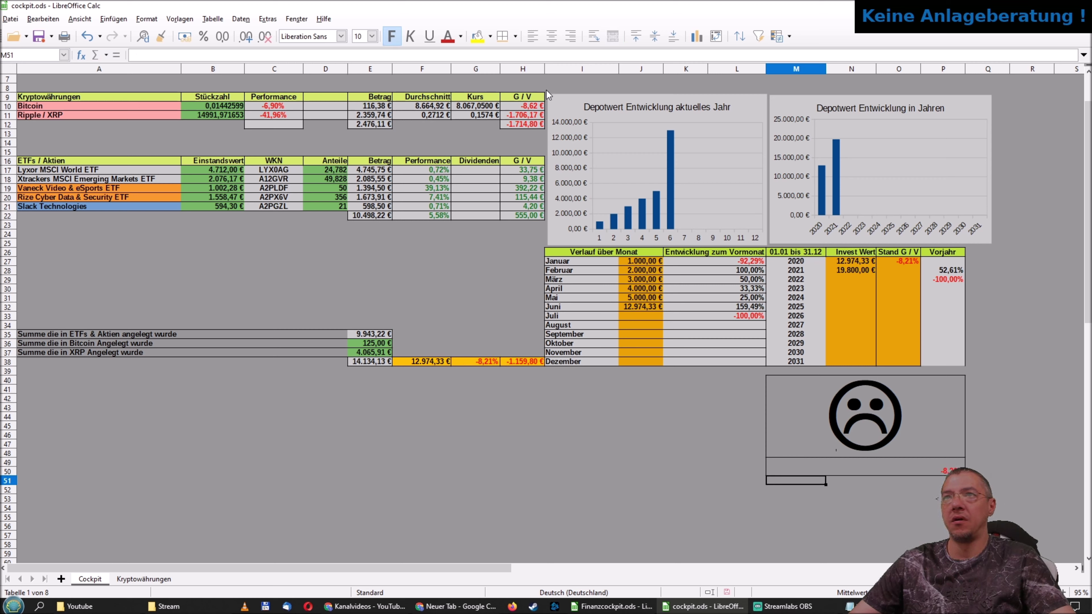
# Centre the -8,21 % in M49 horizontally and vertically at font size 18.
pyautogui.click(882, 468)
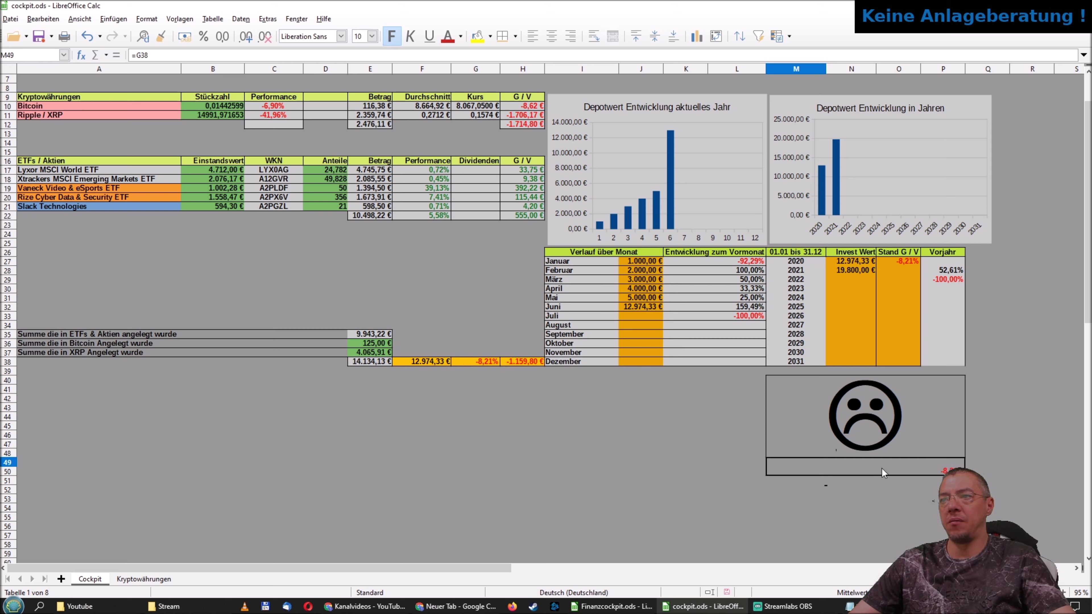
pyautogui.click(552, 36)
pyautogui.click(654, 37)
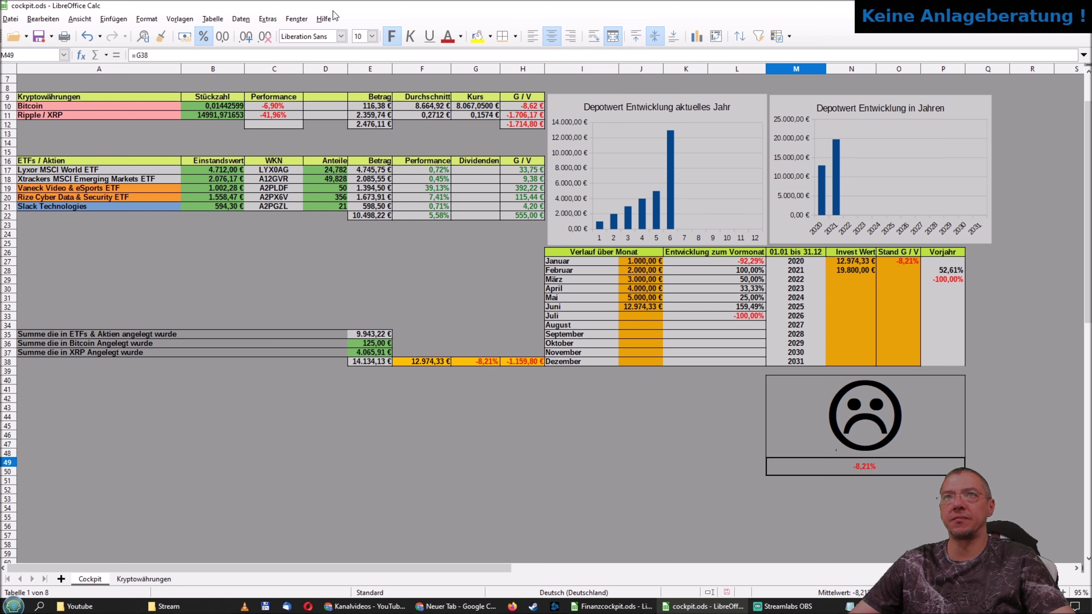
pyautogui.click(372, 36)
pyautogui.scroll(-2, 369, 134)
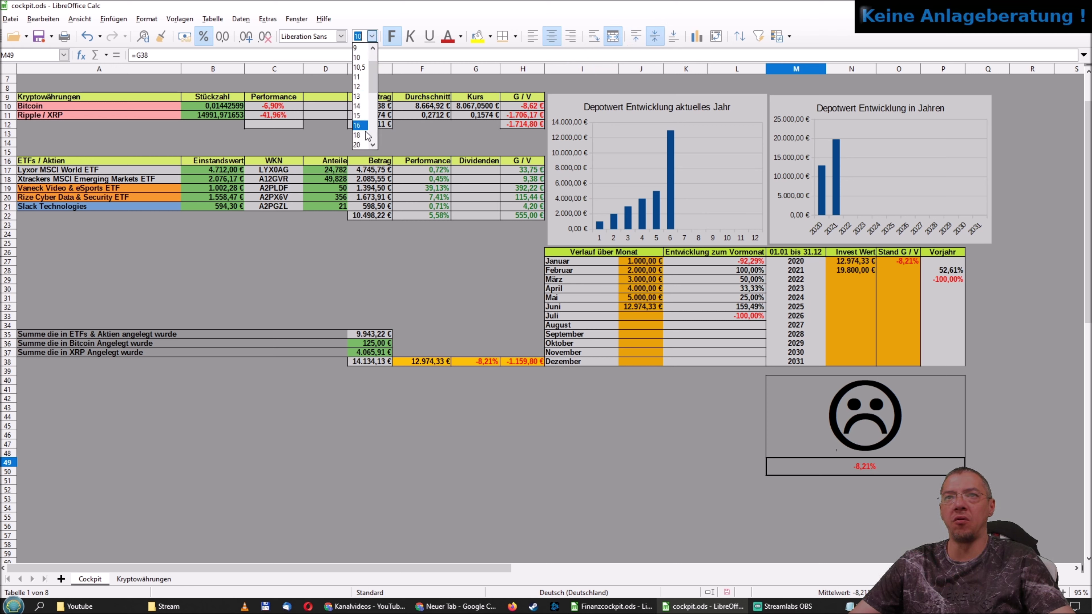
pyautogui.click(360, 137)
pyautogui.click(569, 417)
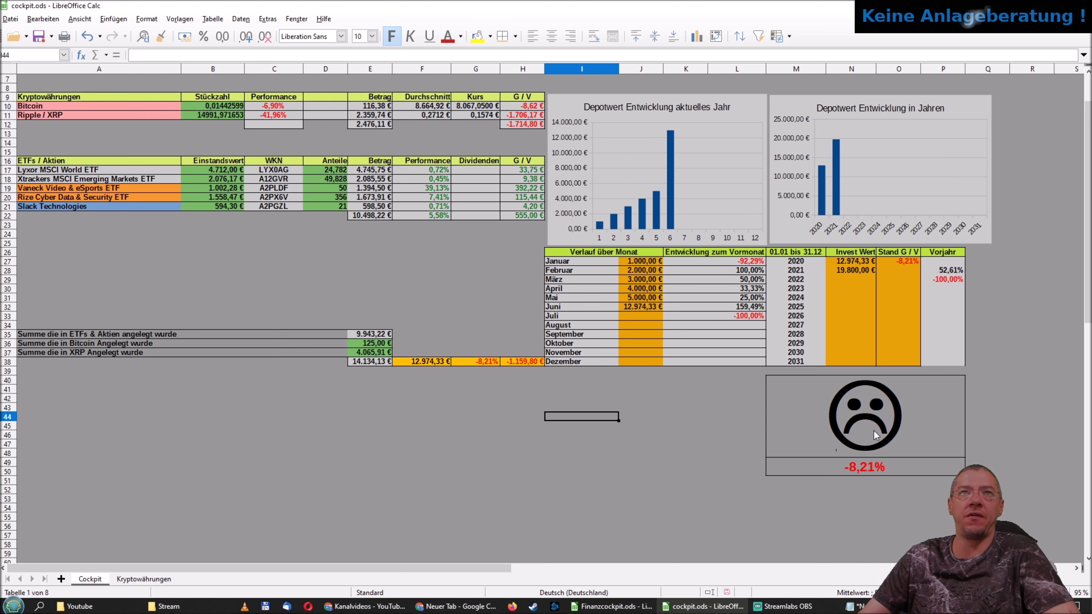
# Hide the Kryptowährungen sheet, leaving the Cockpit sheet visible.
pyautogui.rightClick(155, 581)
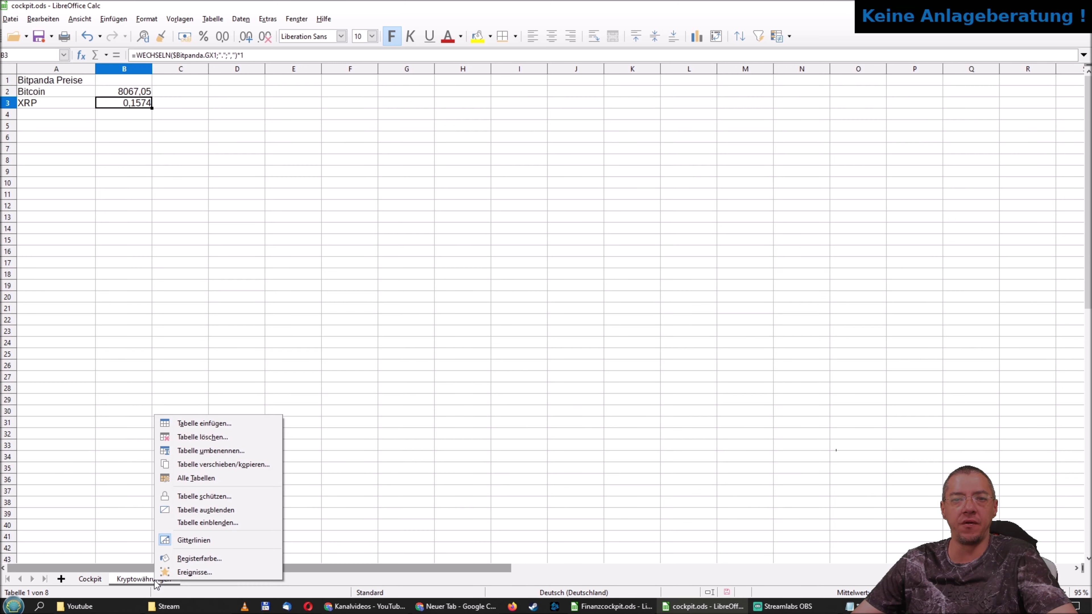
pyautogui.click(212, 508)
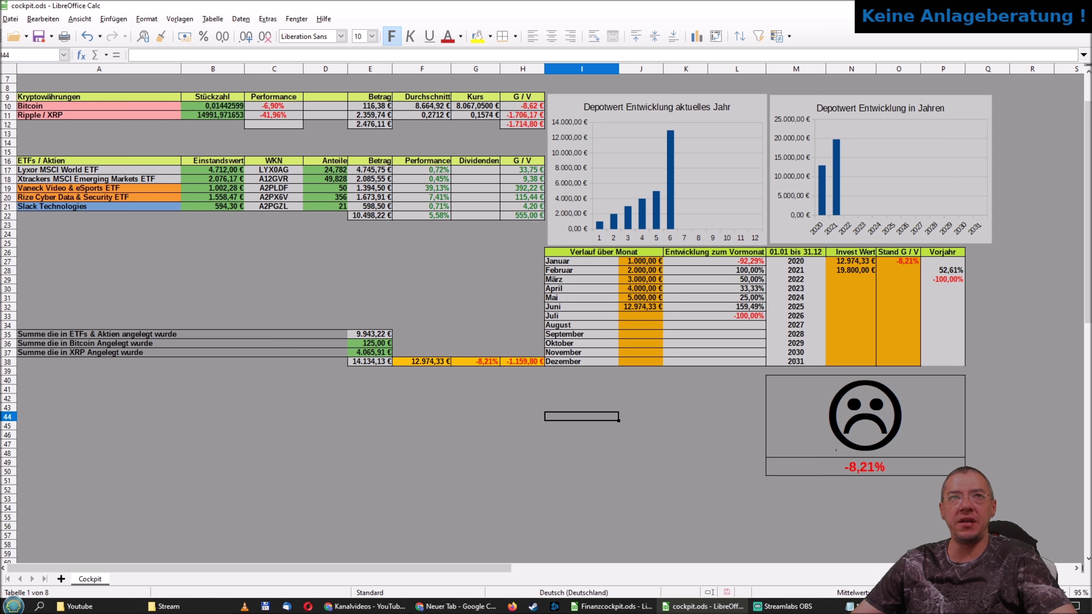
pyautogui.click(223, 254)
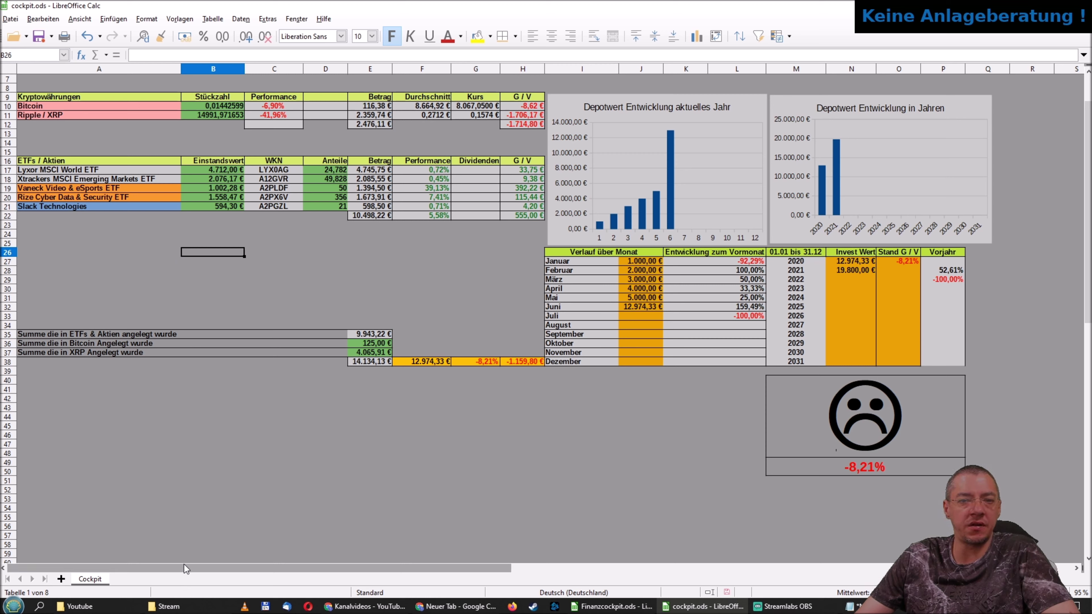
pyautogui.click(316, 265)
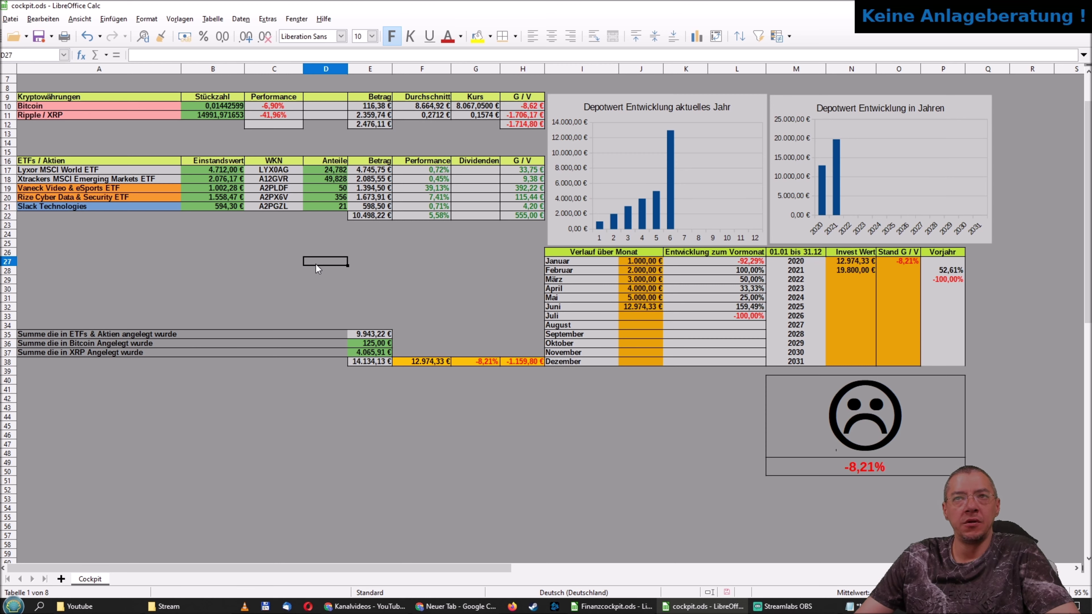
pyautogui.click(212, 173)
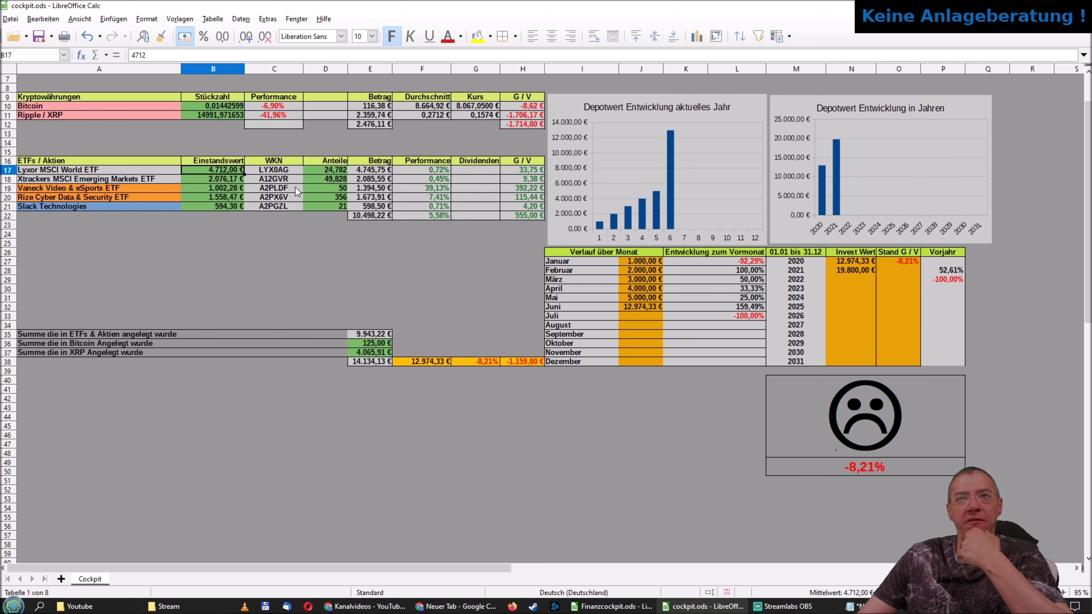
pyautogui.click(335, 169)
pyautogui.click(334, 187)
pyautogui.click(332, 198)
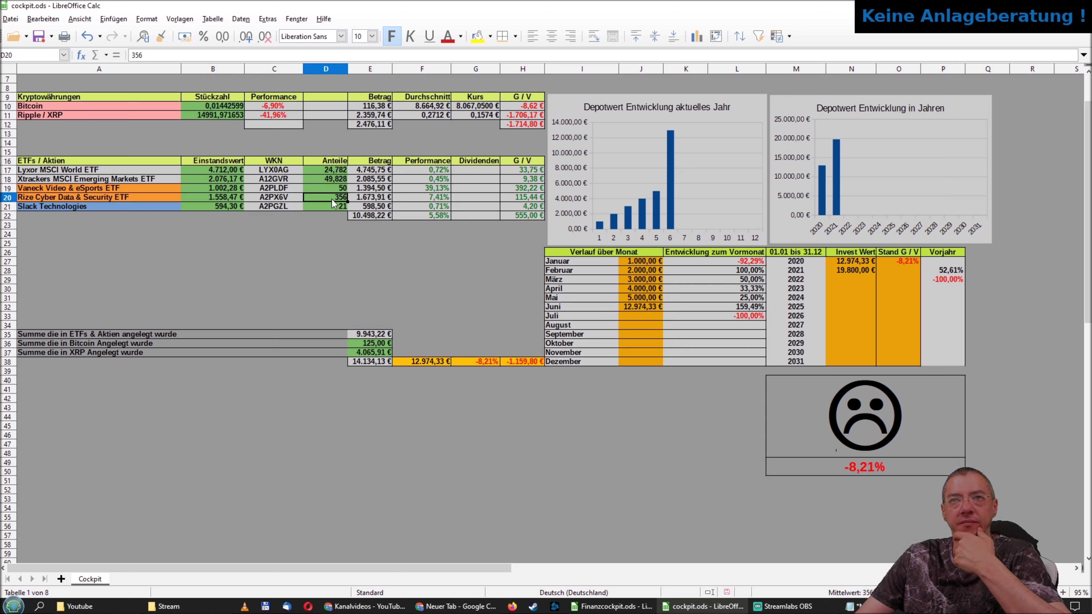
pyautogui.click(372, 335)
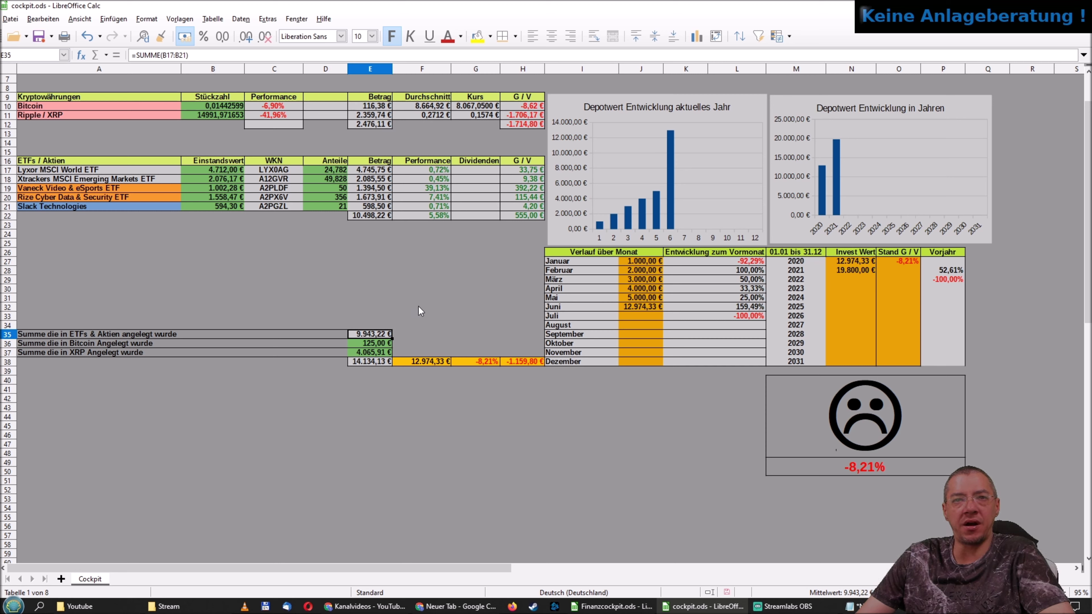
pyautogui.click(368, 340)
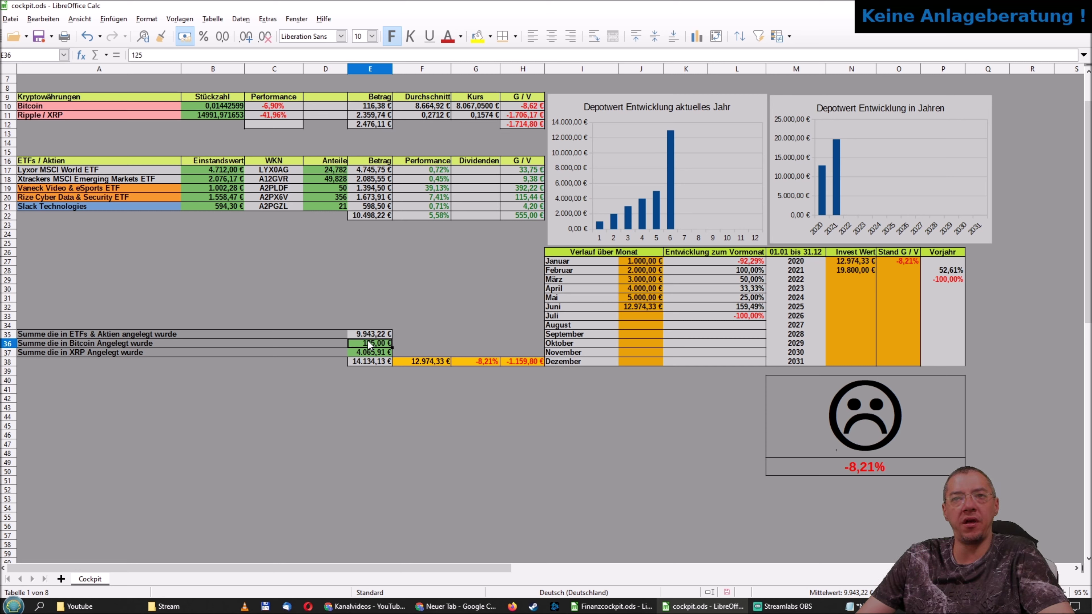
pyautogui.click(373, 353)
pyautogui.click(376, 344)
pyautogui.click(375, 352)
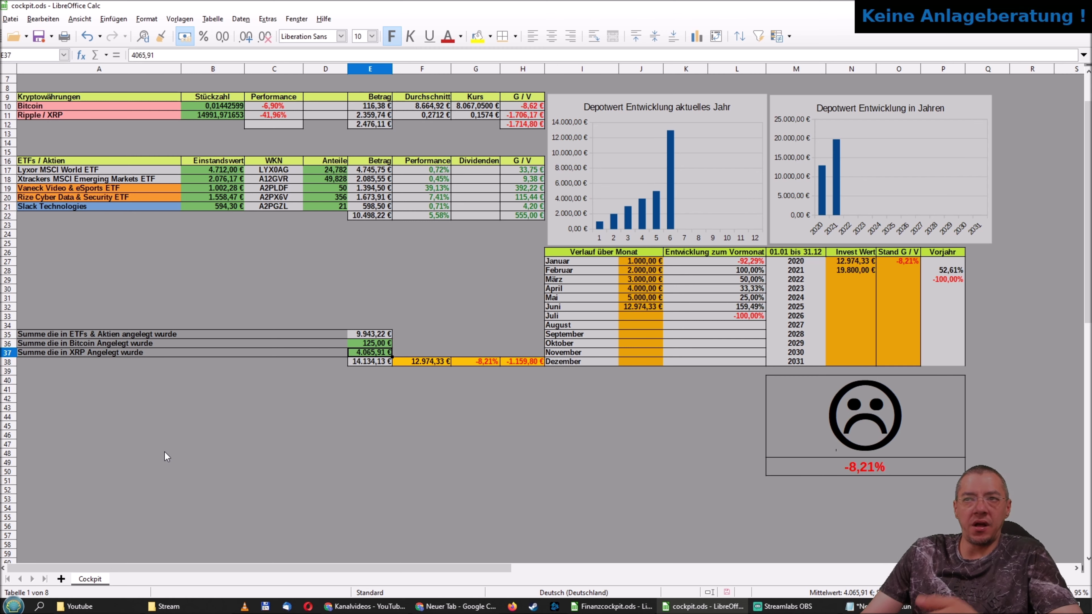
pyautogui.click(271, 270)
pyautogui.scroll(2, 270, 284)
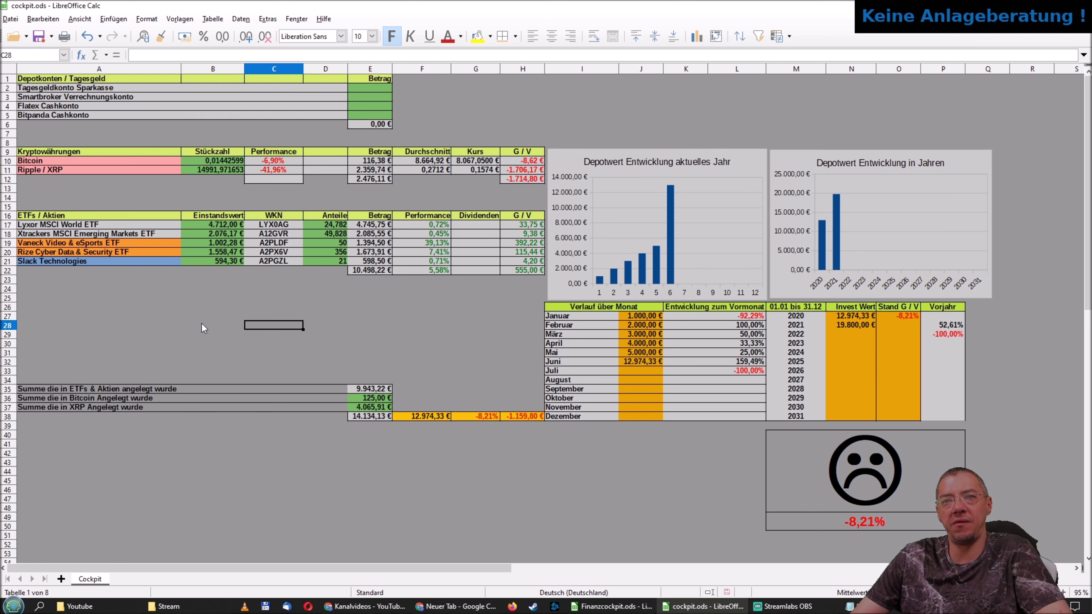
# Enter test amounts 2.000 € for Sparkasse and 264 € for Smartbroker, then check the E6 total.
pyautogui.click(350, 88)
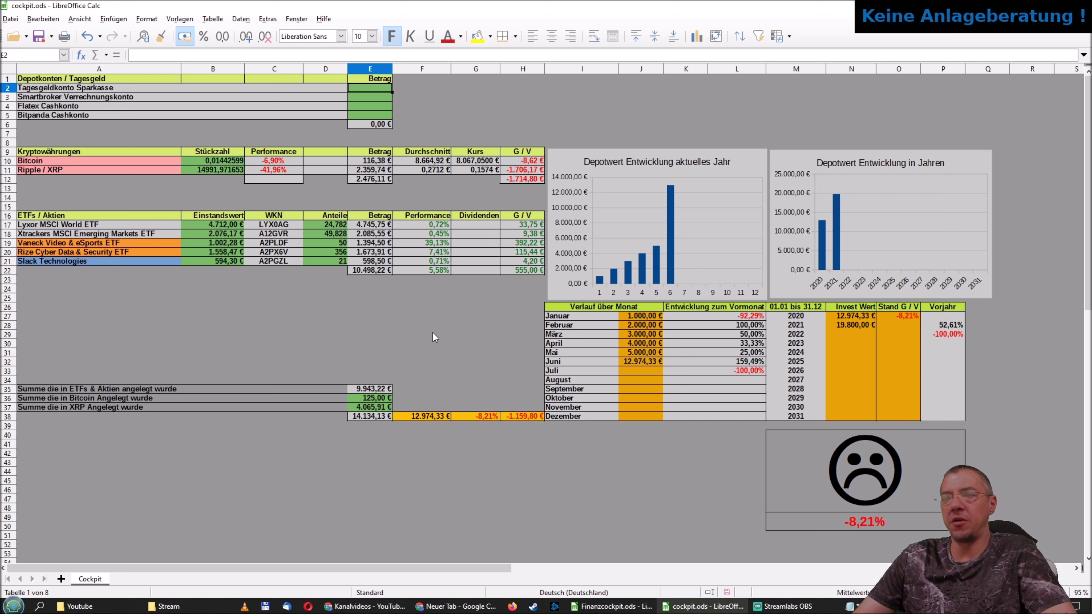
pyautogui.write('2000')
pyautogui.press('Return')
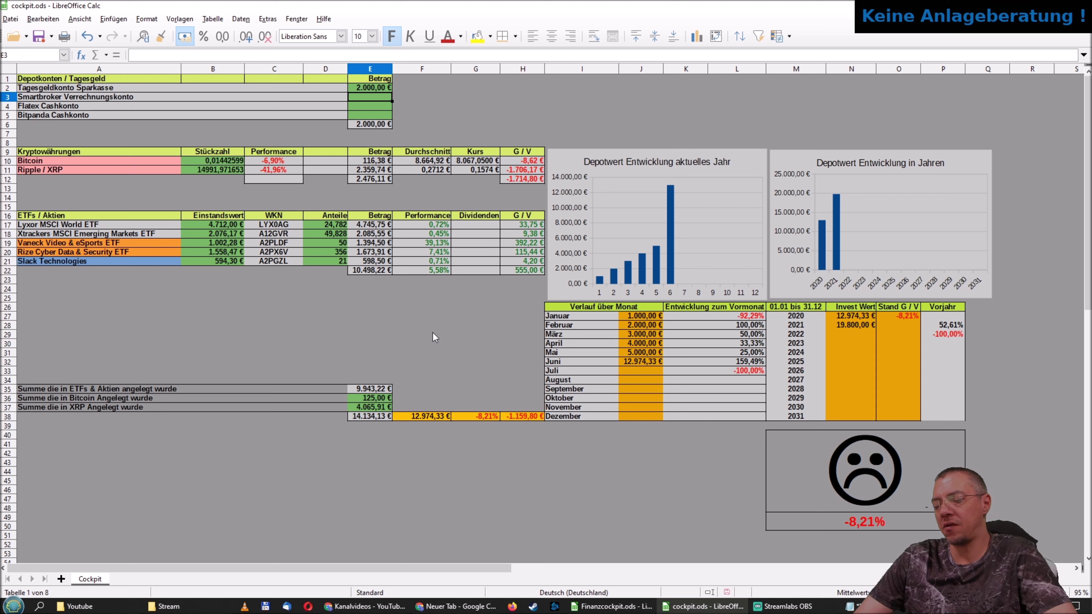
pyautogui.write('264')
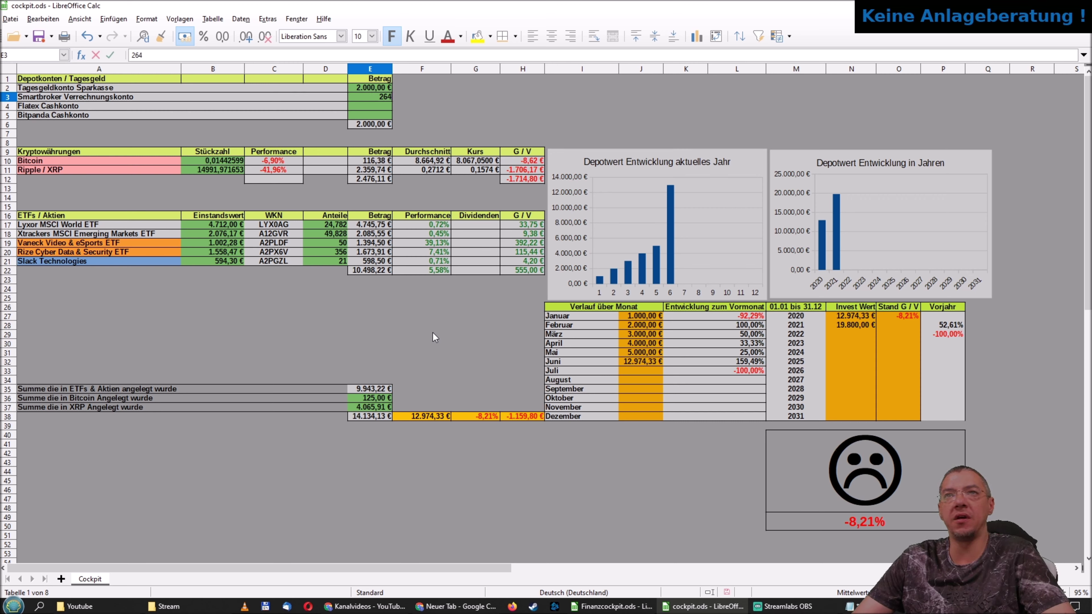
pyautogui.press('Return')
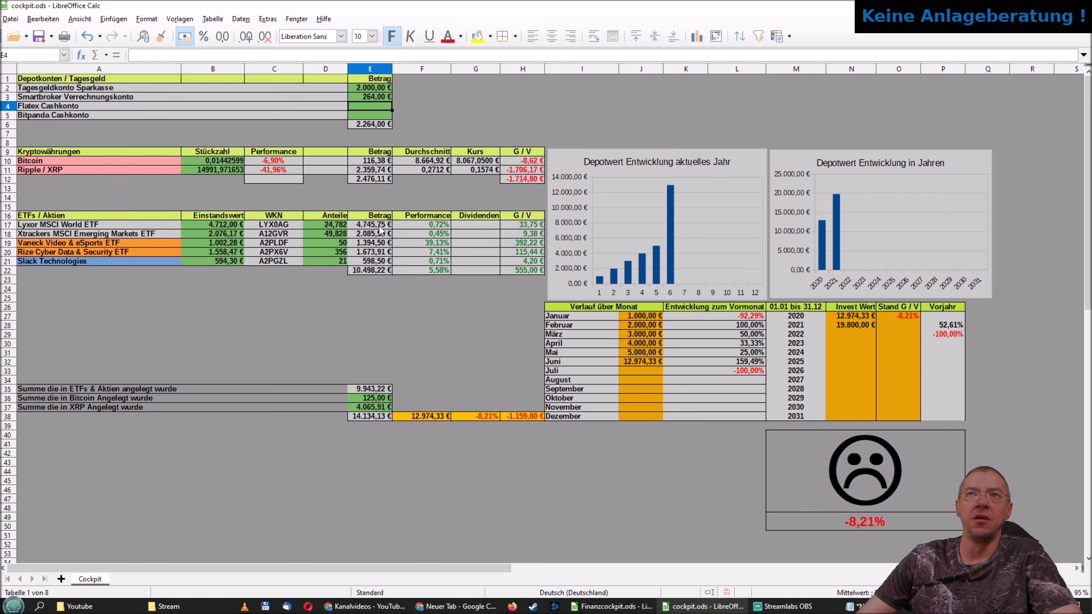
pyautogui.click(364, 123)
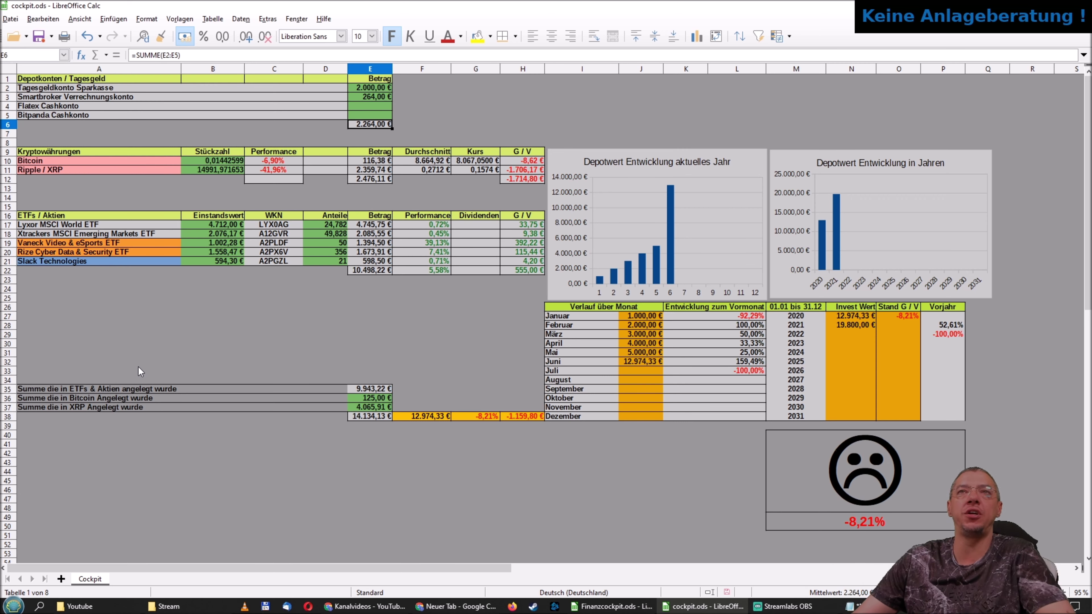
# Set the Sparkasse, Smartbroker, Flatex and Bitpanda amounts in E2:E5 to 0, then move to the Dividenden column.
pyautogui.press('Up')
pyautogui.press('Up')
pyautogui.press('Up')
pyautogui.write('0')
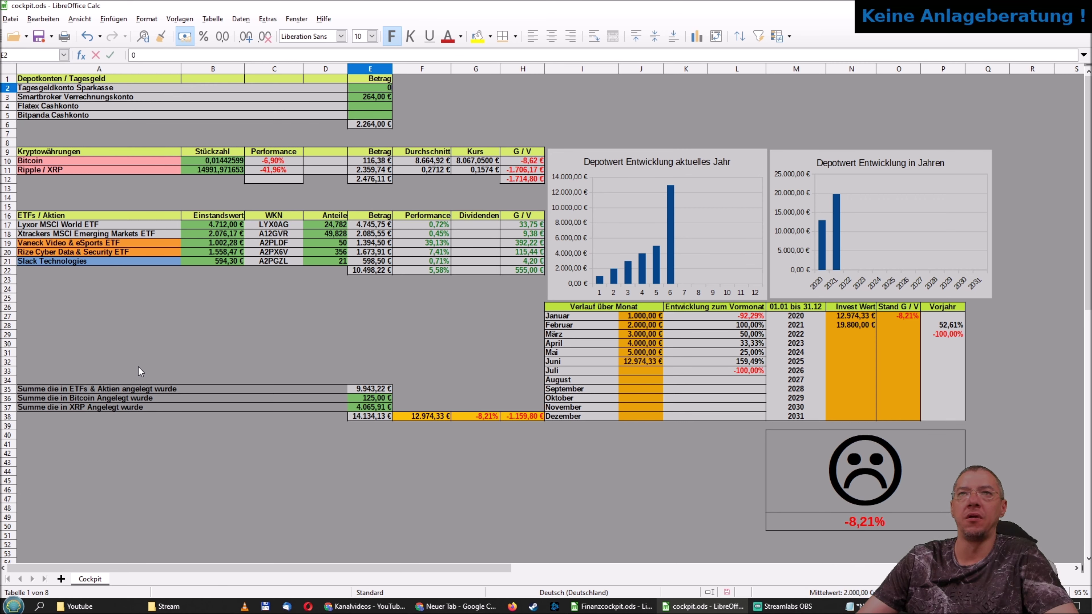
pyautogui.press('Return')
pyautogui.write('0')
pyautogui.press('Return')
pyautogui.write('0')
pyautogui.press('Return')
pyautogui.write('0')
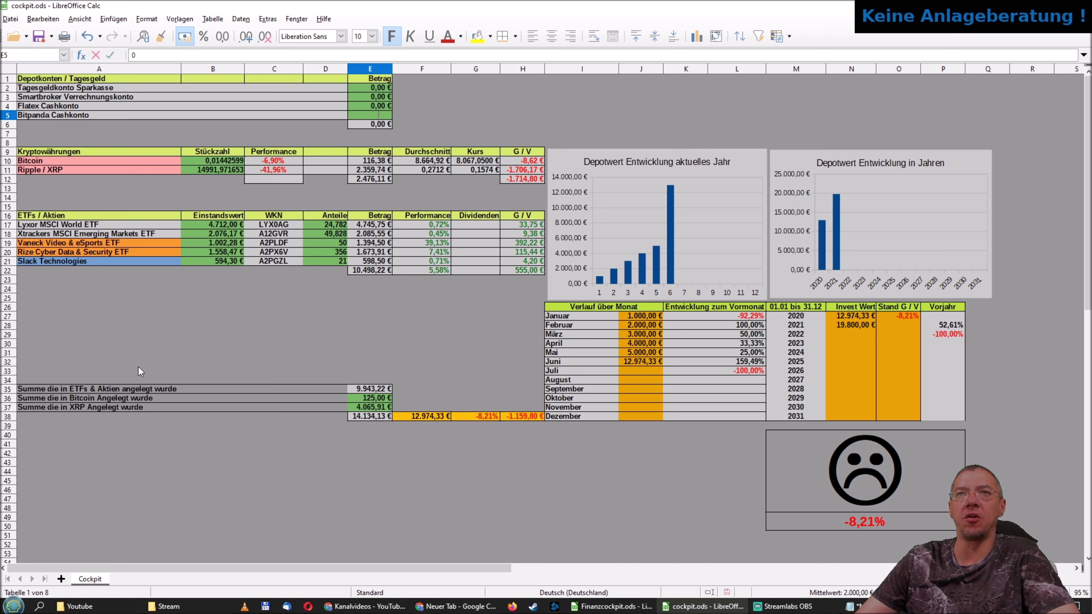
pyautogui.press('Return')
pyautogui.press('Down')
pyautogui.press('Down')
pyautogui.press('Down')
pyautogui.press('Down')
pyautogui.press('Down')
pyautogui.press('Down')
pyautogui.press('Down')
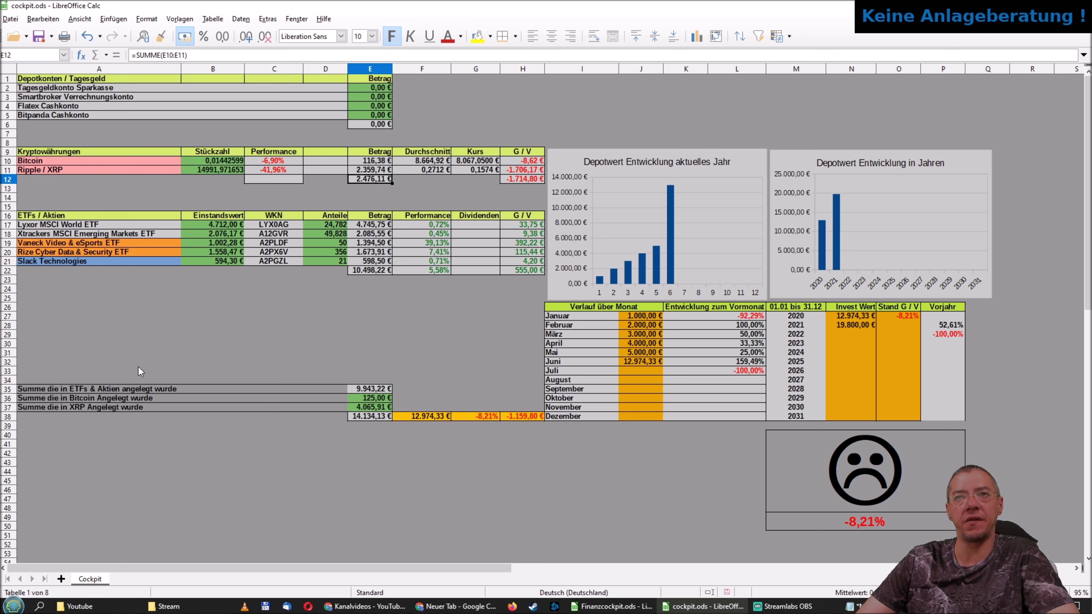
pyautogui.press('Down')
pyautogui.press('Down')
pyautogui.press('Down')
pyautogui.press('Down')
pyautogui.press('Down')
pyautogui.press('Down')
pyautogui.press('Down')
pyautogui.press('Down')
pyautogui.press('Down')
pyautogui.press('Right')
pyautogui.press('Right')
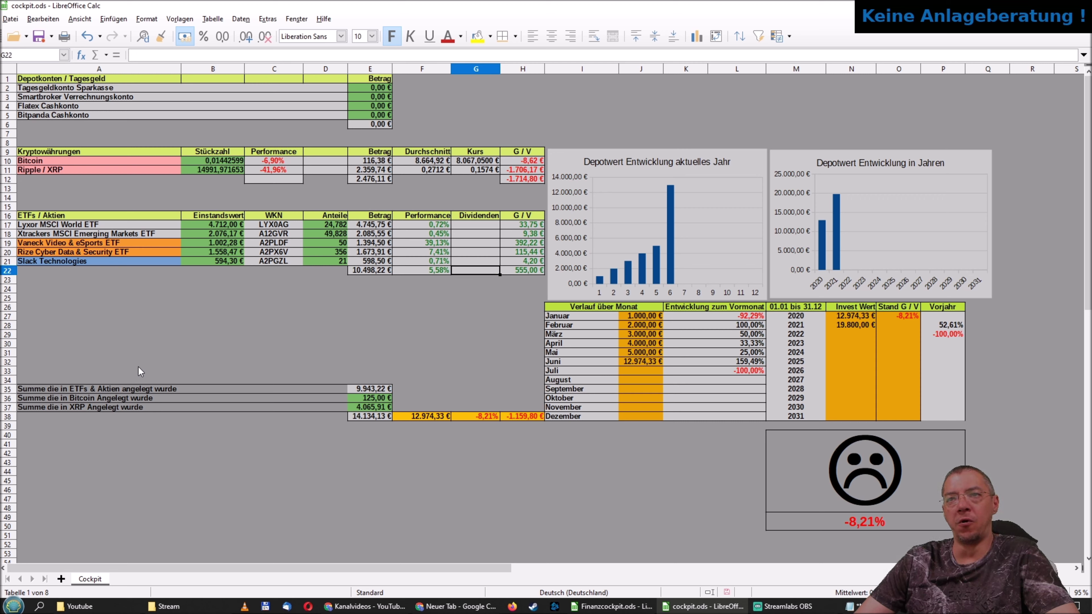
pyautogui.press('Up')
pyautogui.press('Up')
pyautogui.press('Up')
pyautogui.press('Down')
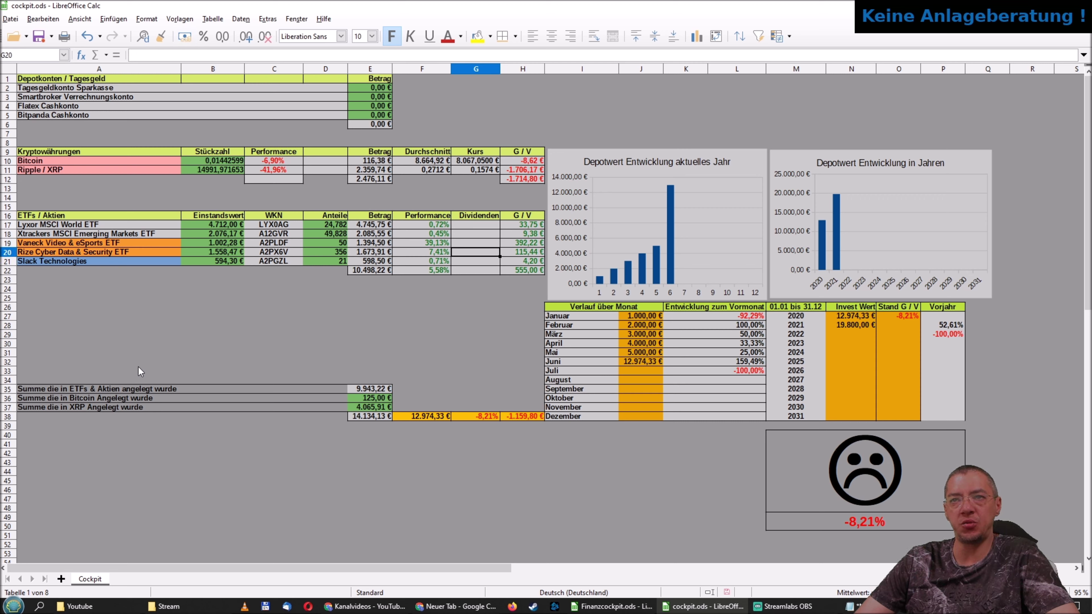
pyautogui.press('Down')
pyautogui.press('Down')
pyautogui.press('Down')
pyautogui.press('Down')
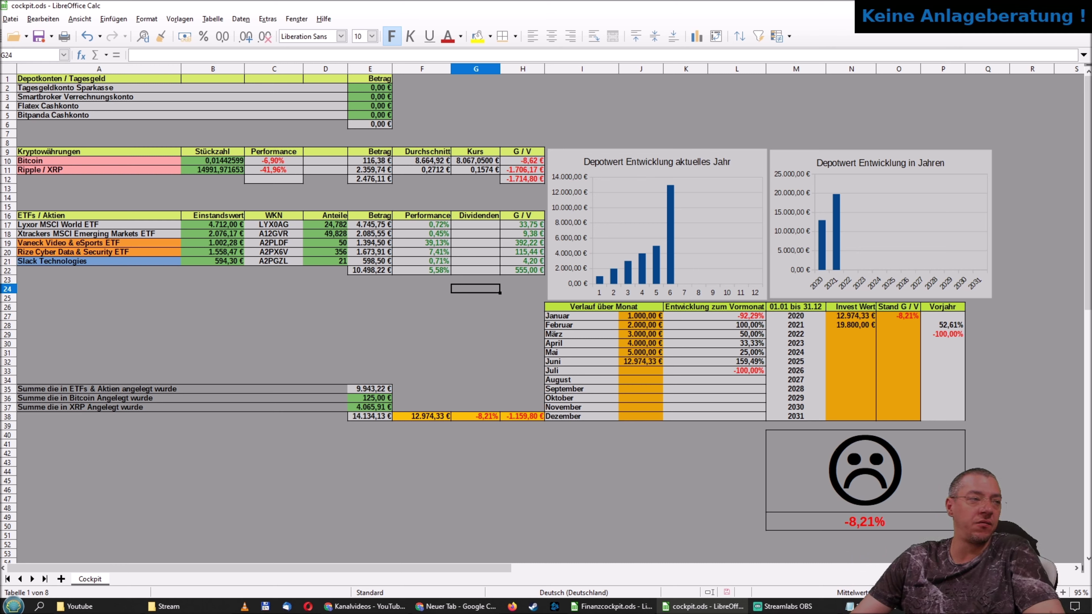
pyautogui.hotkey('alt', 'Tab')
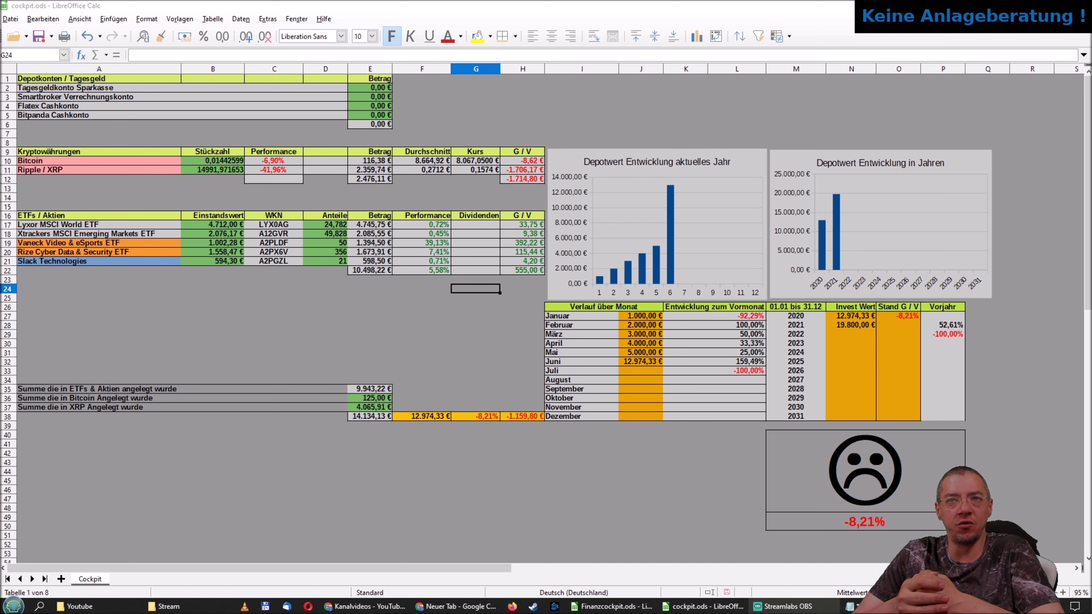
pyautogui.click(437, 323)
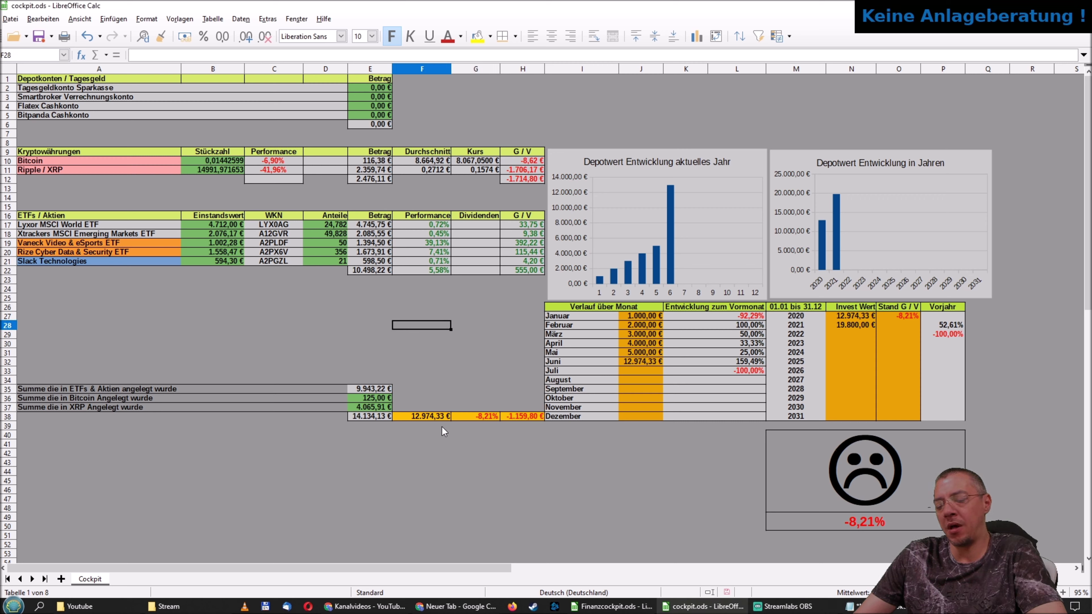